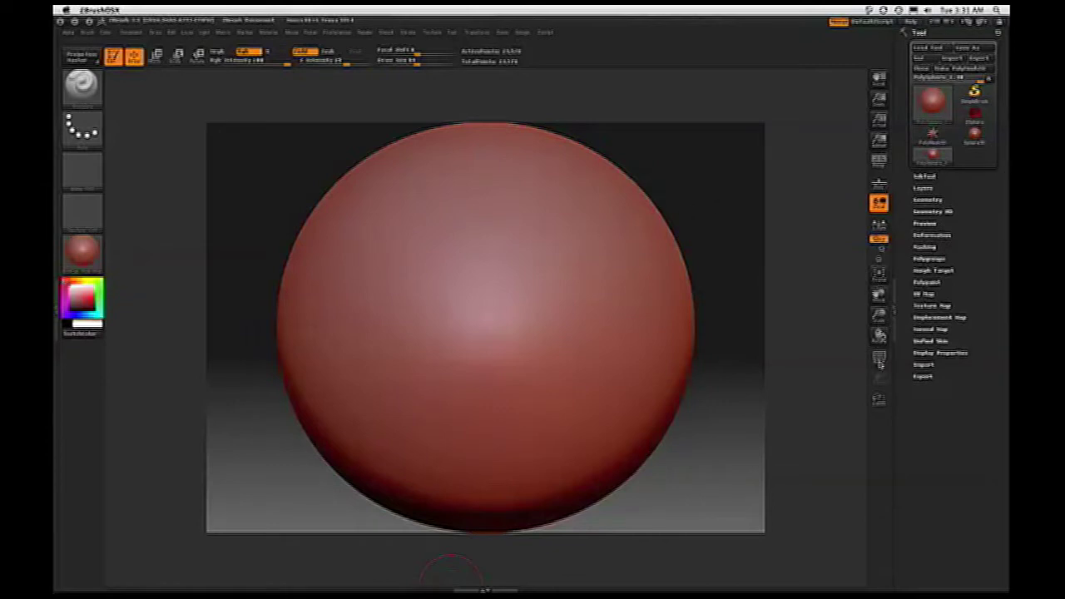
# Show the sphere's polygon wireframe to examine its mesh density, and hide it again.
pyautogui.click(878, 356)
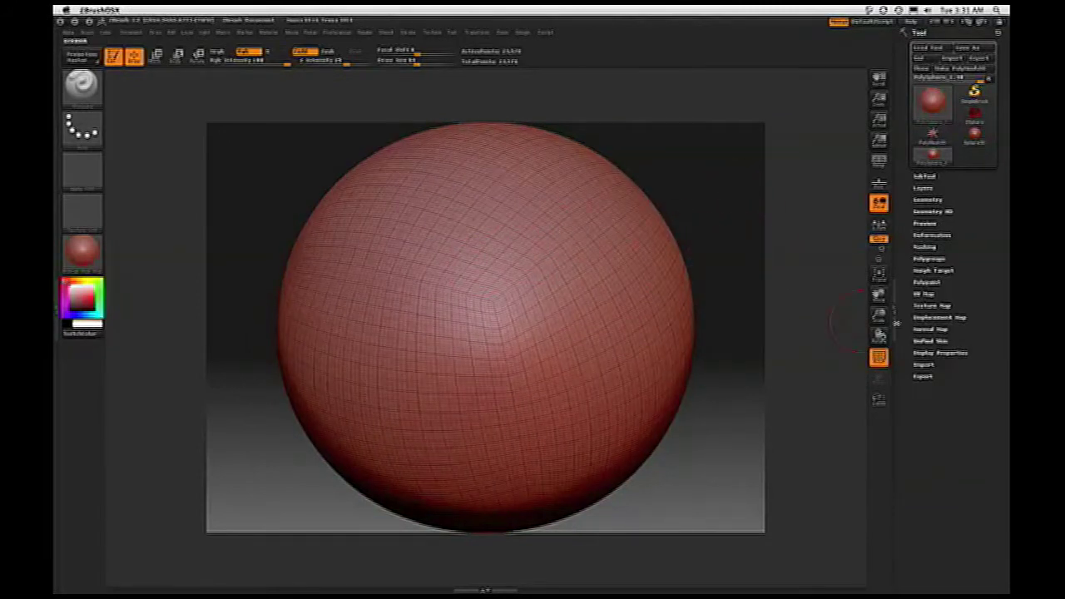
pyautogui.click(879, 358)
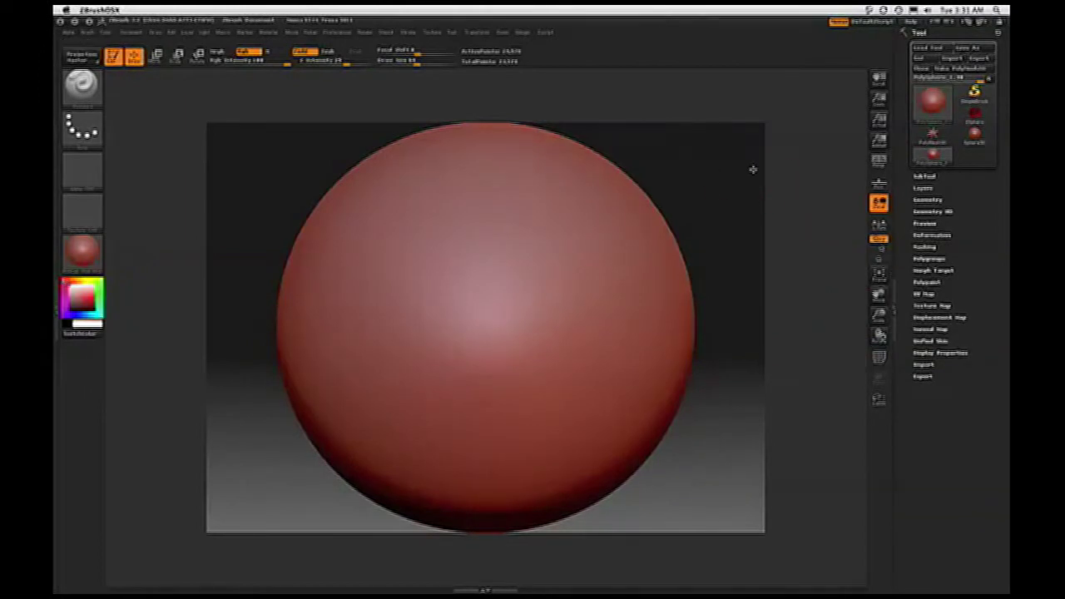
# Drop the sphere onto the canvas with Projection Master, with Colors off and Deformation and Normalized on.
pyautogui.click(82, 57)
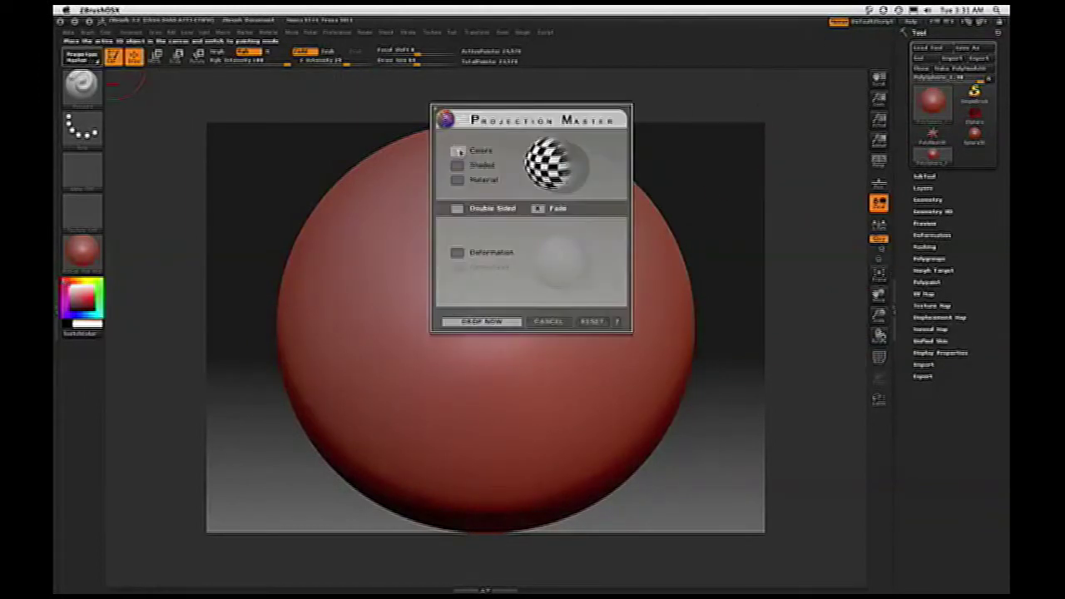
pyautogui.click(457, 152)
pyautogui.click(458, 251)
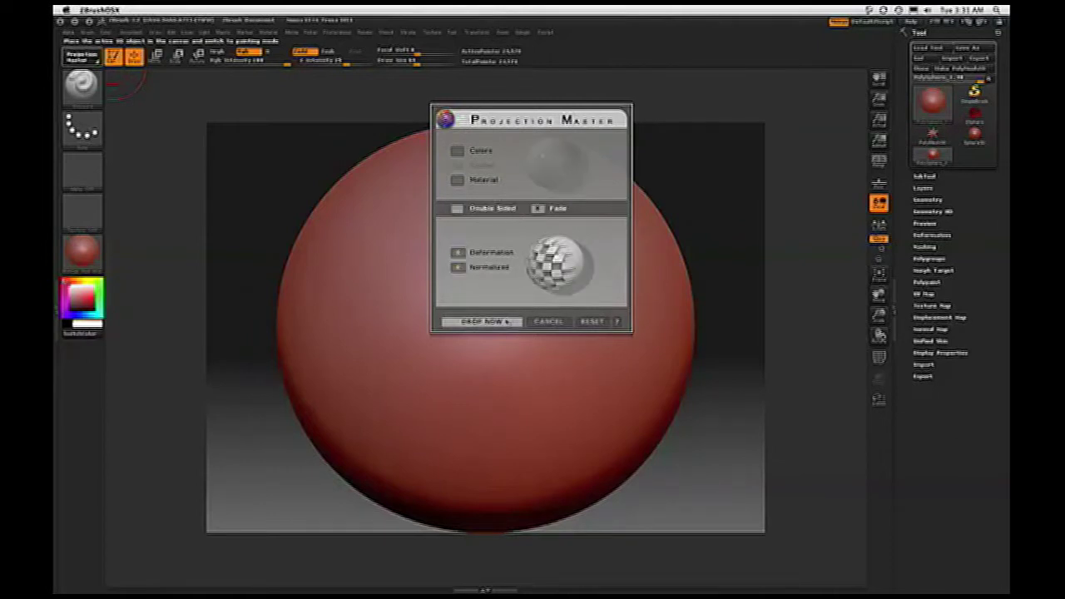
pyautogui.click(482, 321)
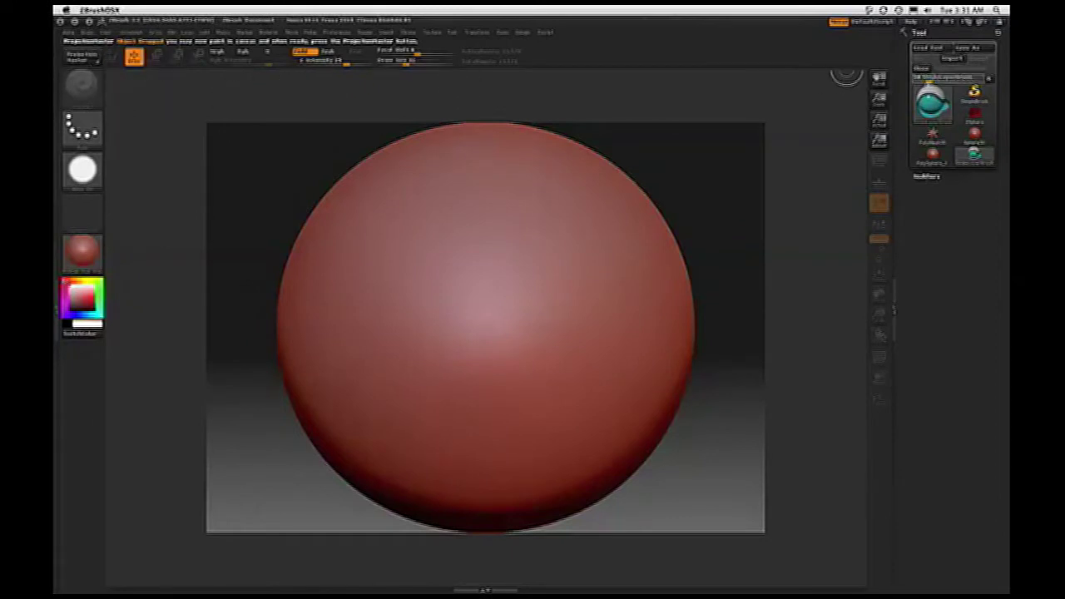
# Choose the Directional Brush as the 2.5D painting tool and turn its texture off.
pyautogui.click(932, 102)
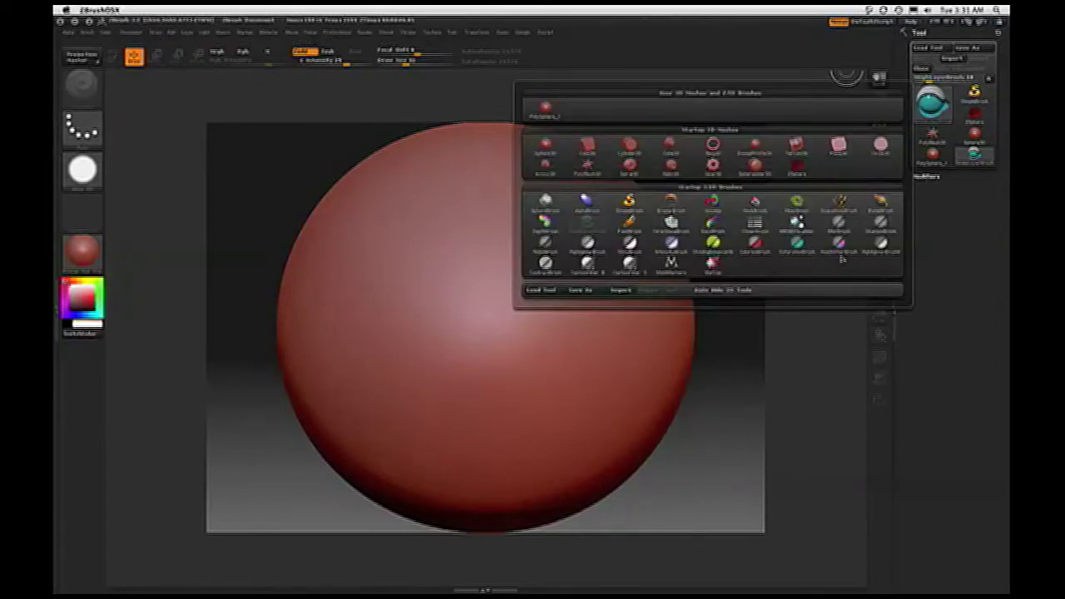
pyautogui.click(671, 223)
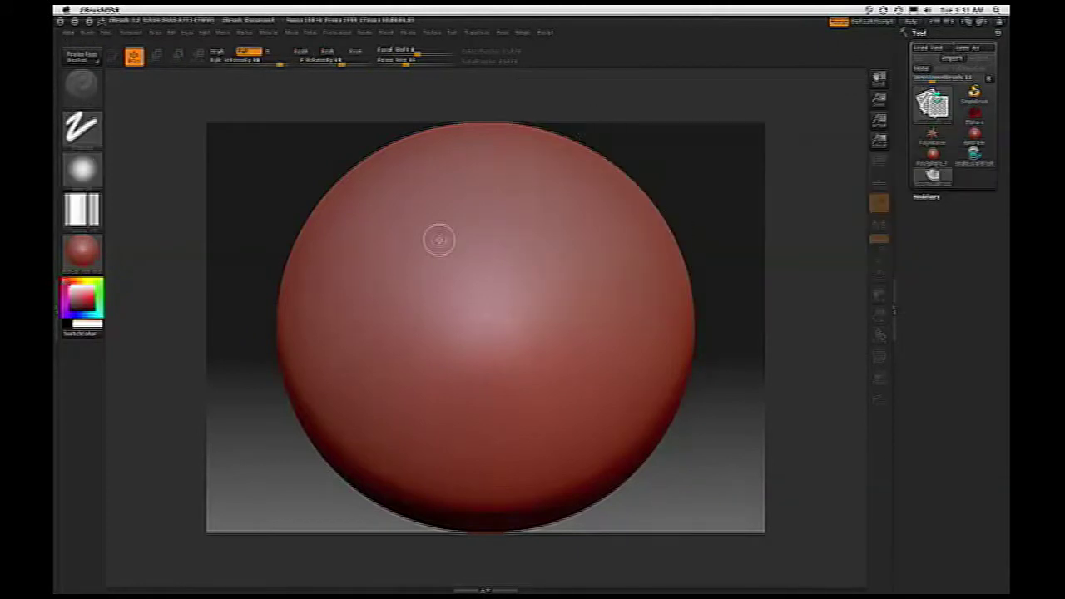
pyautogui.click(82, 206)
pyautogui.click(137, 221)
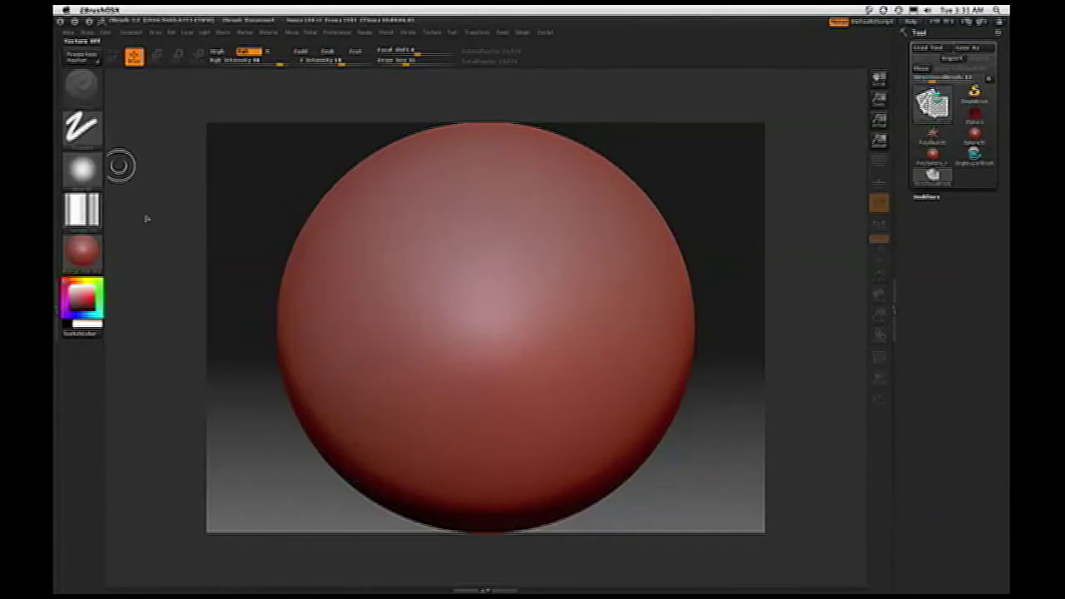
# Set the Directional Brush to affect depth only, with Zadd on and Rgb off.
pyautogui.click(84, 127)
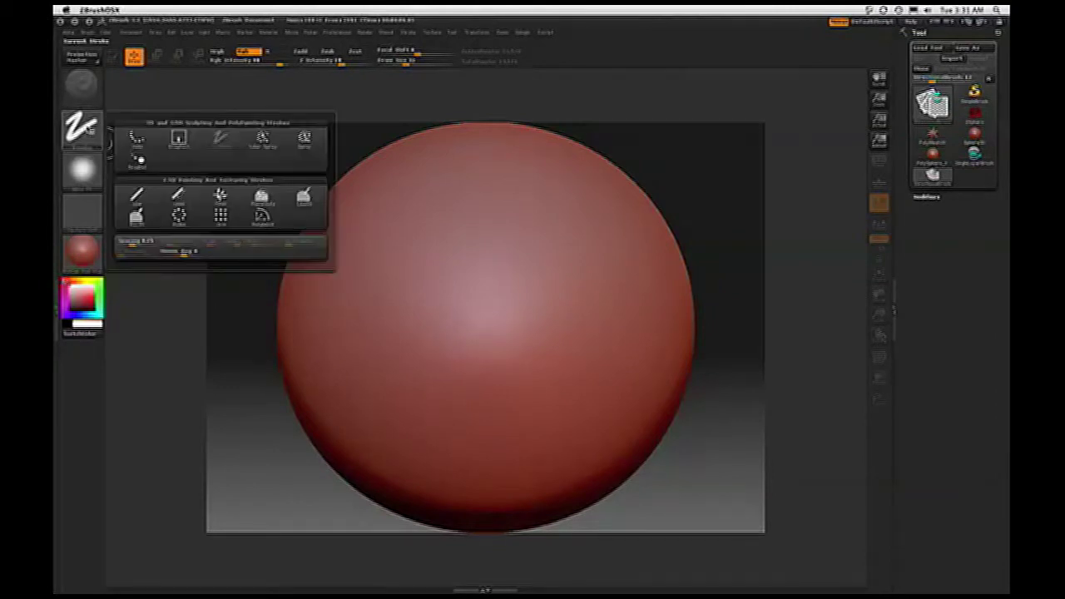
pyautogui.click(300, 51)
pyautogui.click(243, 51)
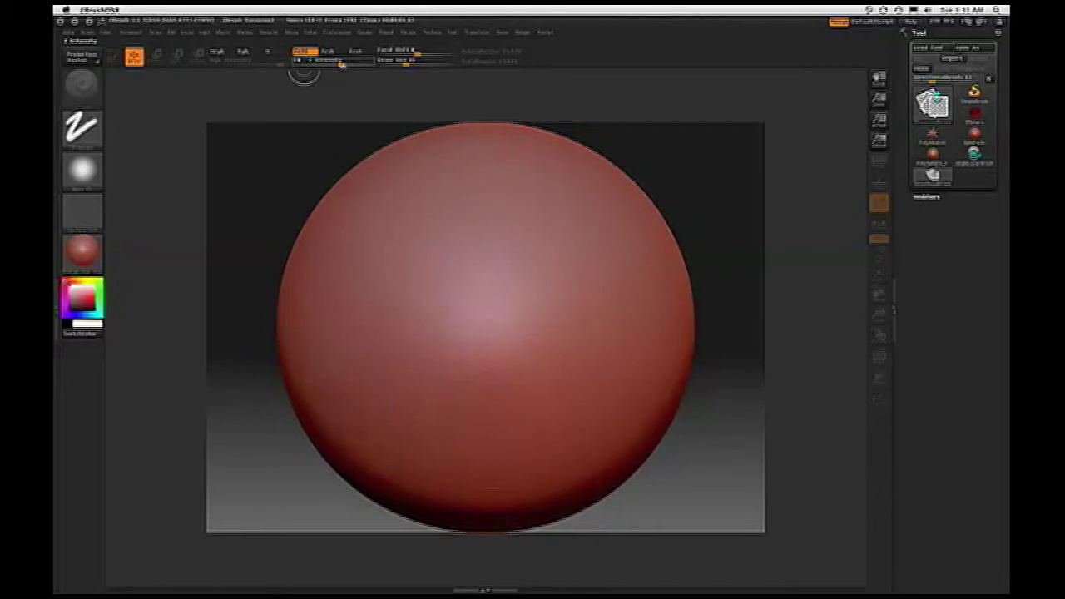
# Set the stroke to DragRect and stamp the pinwheel-shaped Alpha 19 on the upper left of the sphere.
pyautogui.click(83, 127)
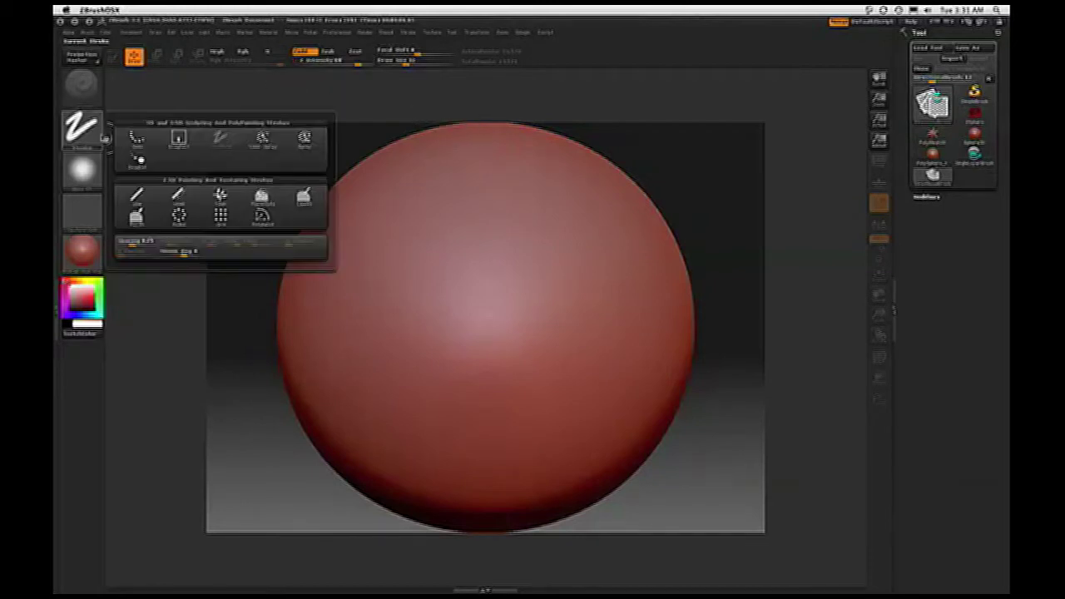
pyautogui.click(179, 137)
pyautogui.click(82, 171)
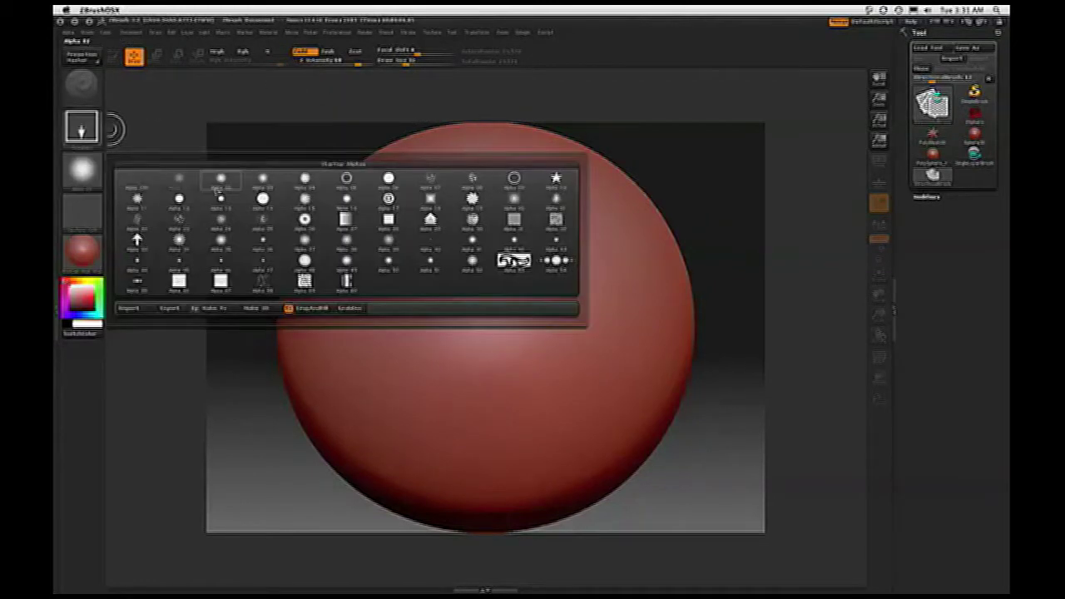
pyautogui.click(472, 198)
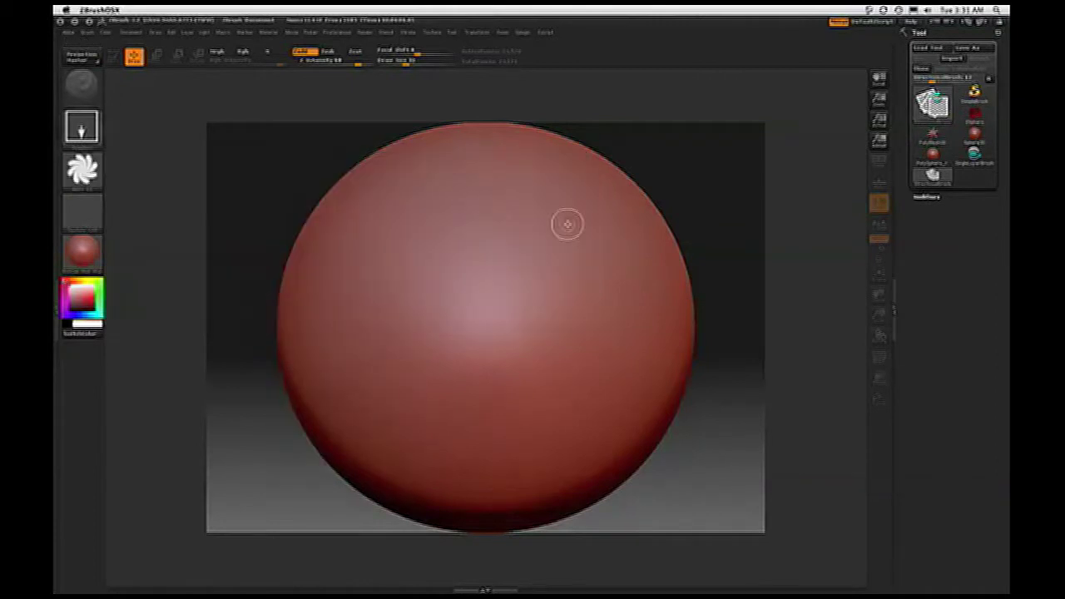
pyautogui.moveTo(444, 219)
pyautogui.mouseDown()
pyautogui.moveTo(483, 263)
pyautogui.moveTo(490, 225)
pyautogui.moveTo(489, 246)
pyautogui.mouseUp()
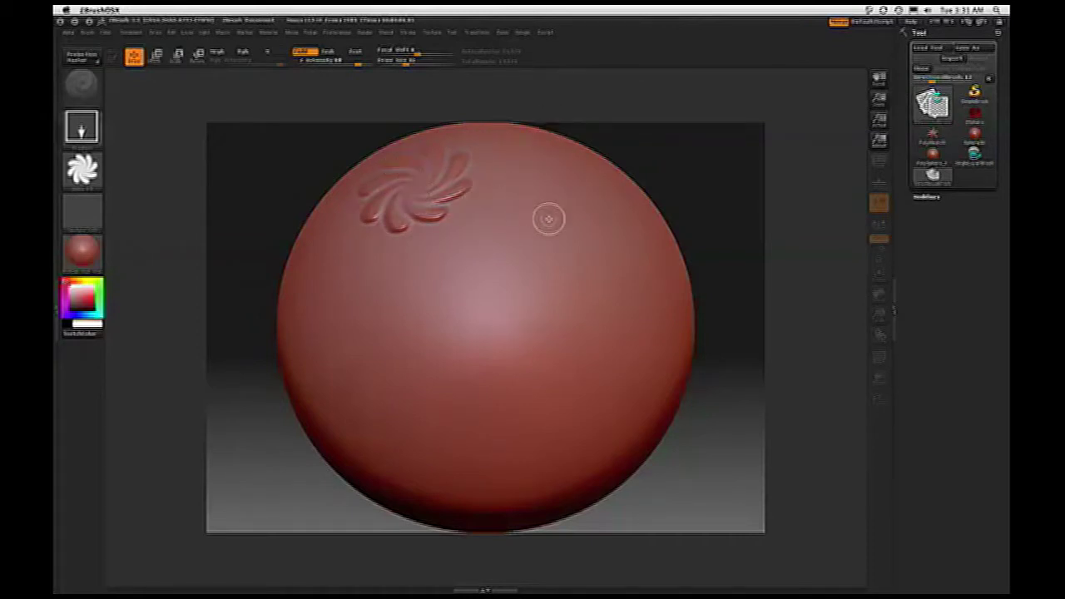
# Stamp the speckled Alpha 23 on the left side of the sphere, below the pinwheel.
pyautogui.click(81, 170)
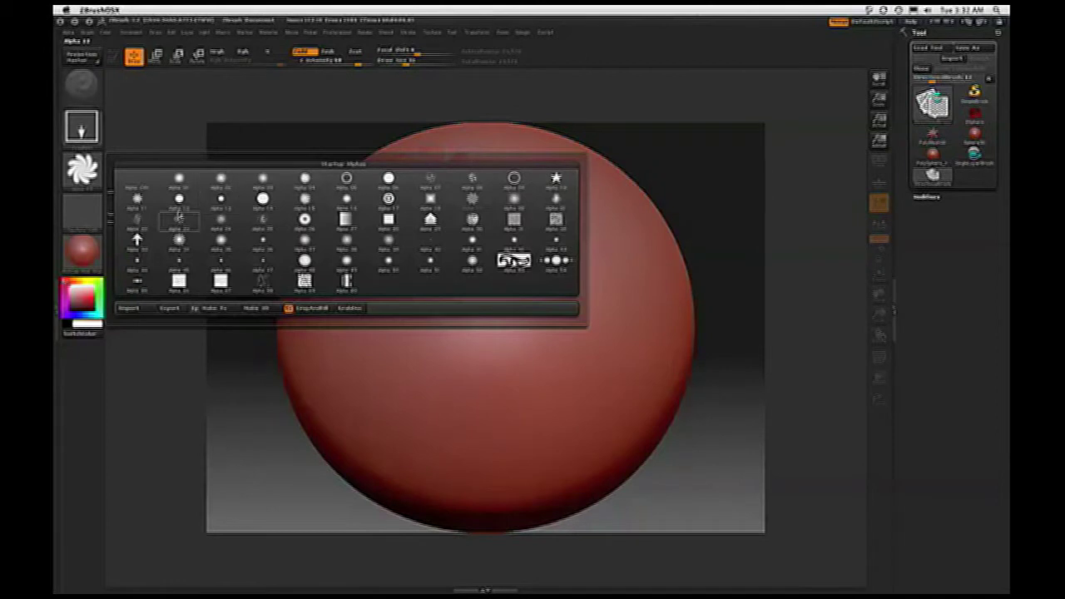
pyautogui.click(179, 221)
pyautogui.moveTo(337, 278); pyautogui.dragTo(434, 312)
# Stamp the star-shaped Alpha 10 twice, once on the sphere's upper right and once upside down near its centre.
pyautogui.click(81, 170)
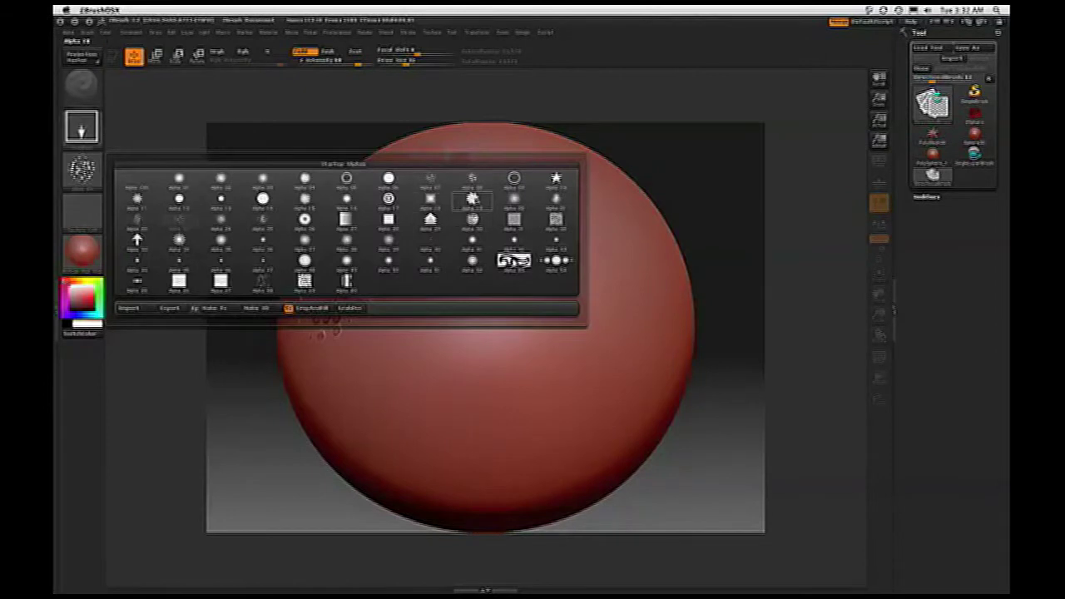
pyautogui.click(557, 178)
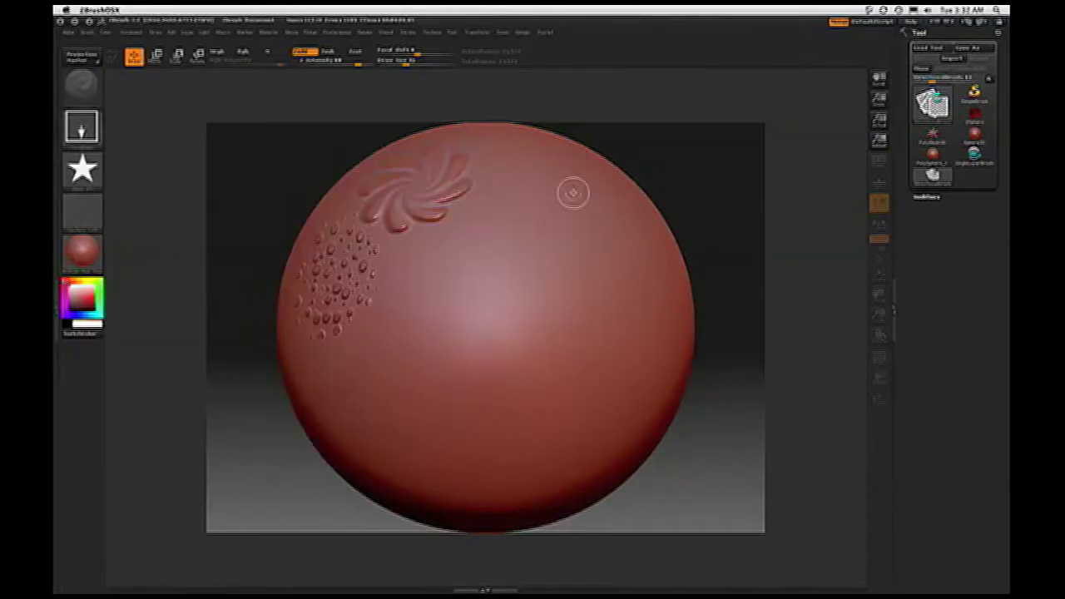
pyautogui.moveTo(611, 238); pyautogui.dragTo(641, 272)
pyautogui.moveTo(484, 292); pyautogui.dragTo(541, 361)
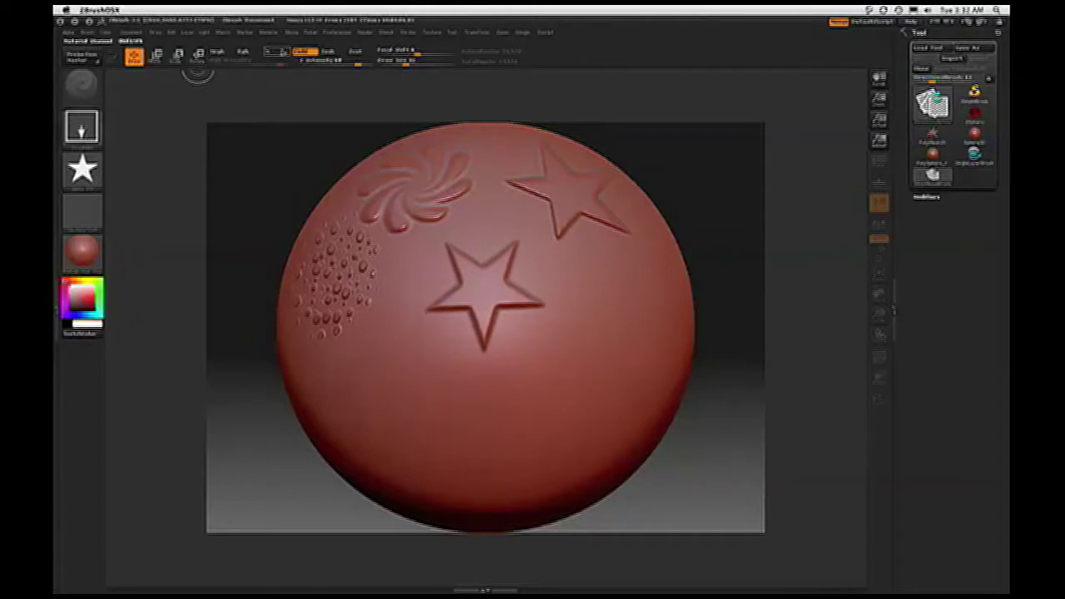
# Raise the Z Intensity slightly and stamp the concentric-ring Alpha 17 on the sphere's lower left.
pyautogui.click(358, 64)
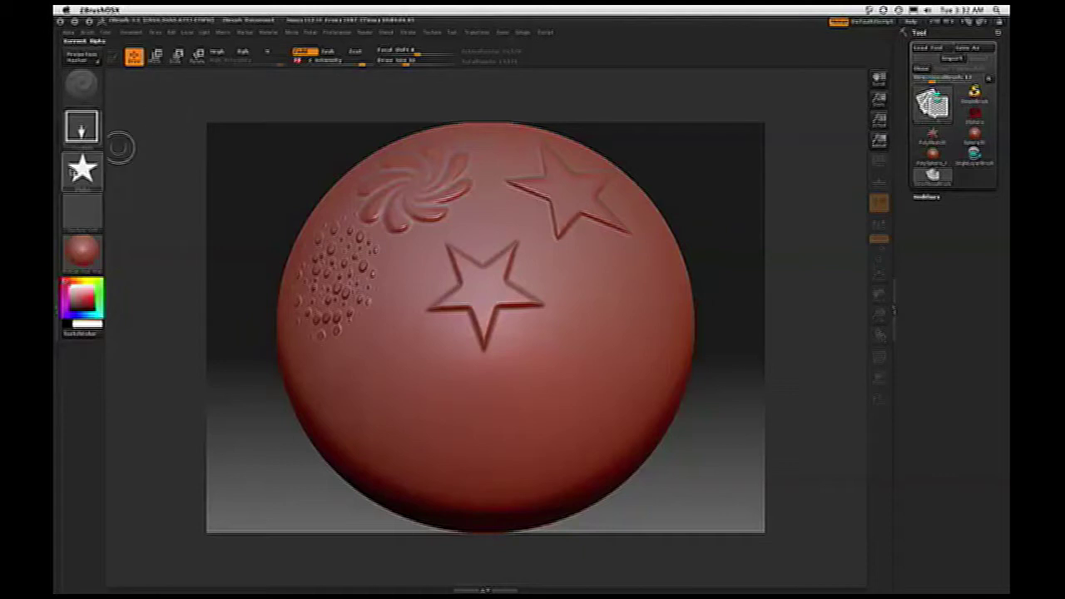
pyautogui.click(82, 169)
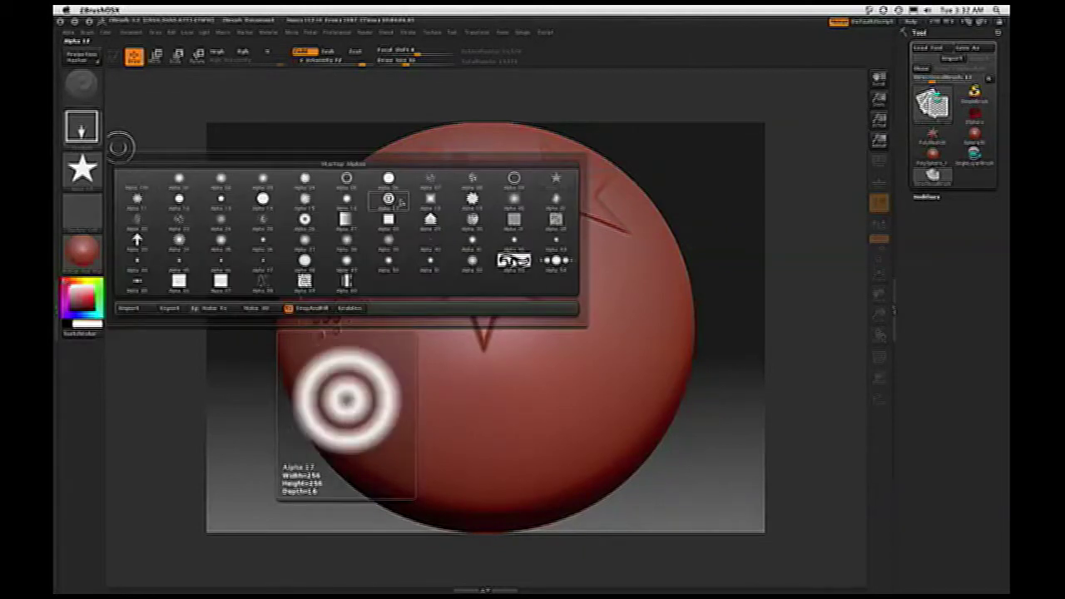
pyautogui.click(388, 198)
pyautogui.moveTo(416, 418); pyautogui.dragTo(536, 475)
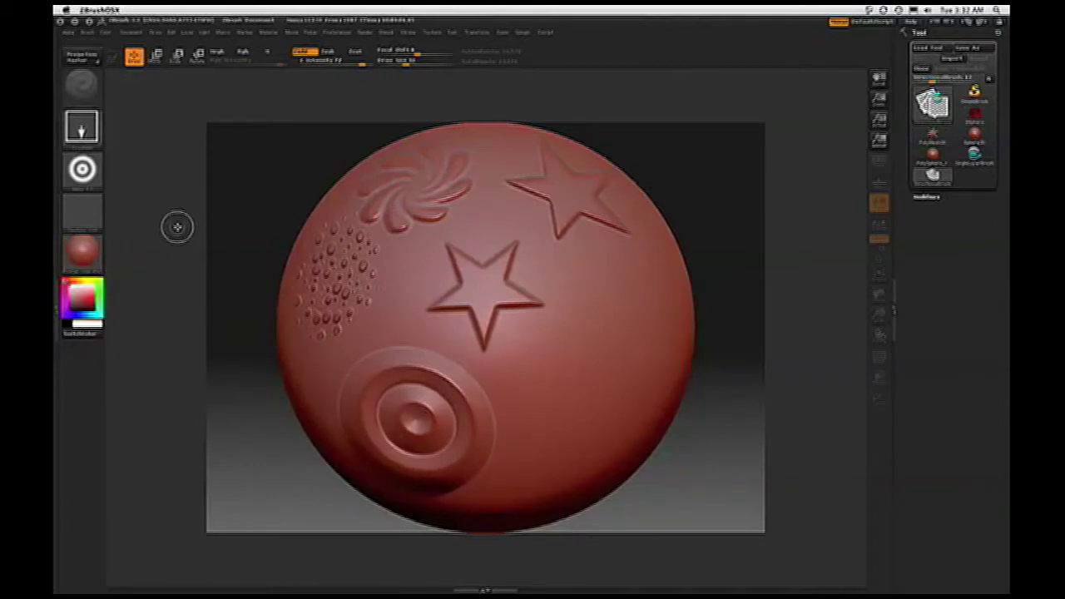
# Stamp the starburst-shaped Alpha 34 on the lower right of the sphere.
pyautogui.click(90, 170)
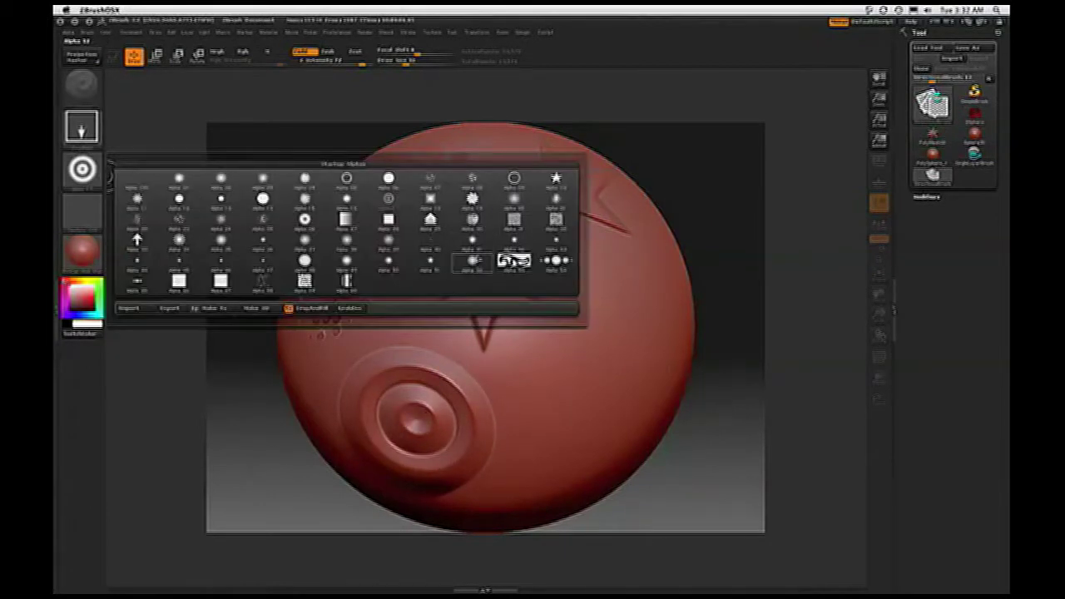
pyautogui.moveTo(474, 242)
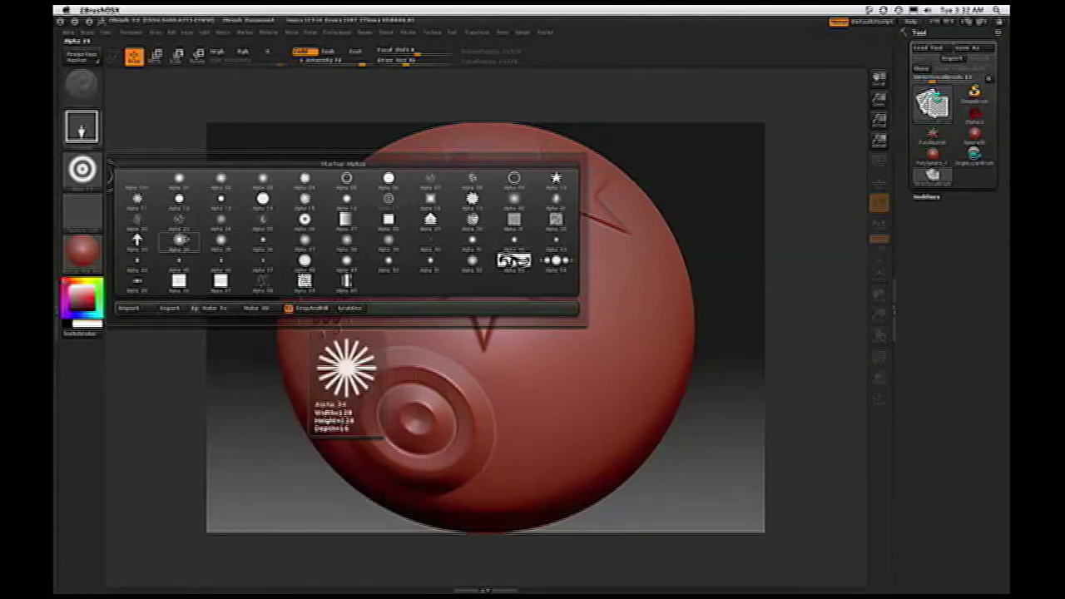
pyautogui.click(180, 239)
pyautogui.moveTo(598, 394); pyautogui.dragTo(713, 457)
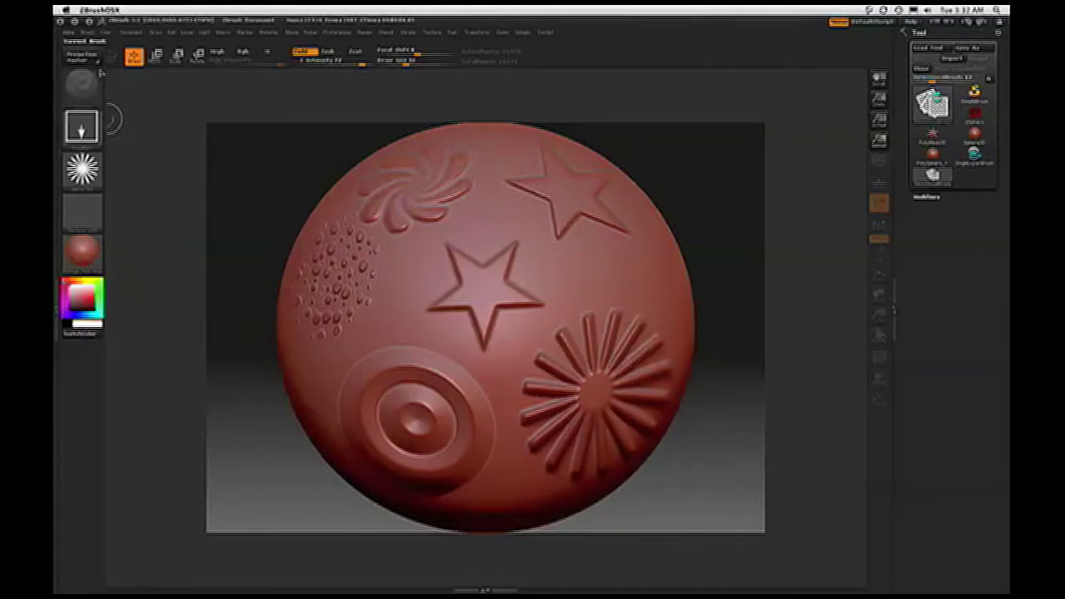
# Pick up the stamped relief onto the sphere mesh with Projection Master and inspect it from another angle.
pyautogui.click(81, 57)
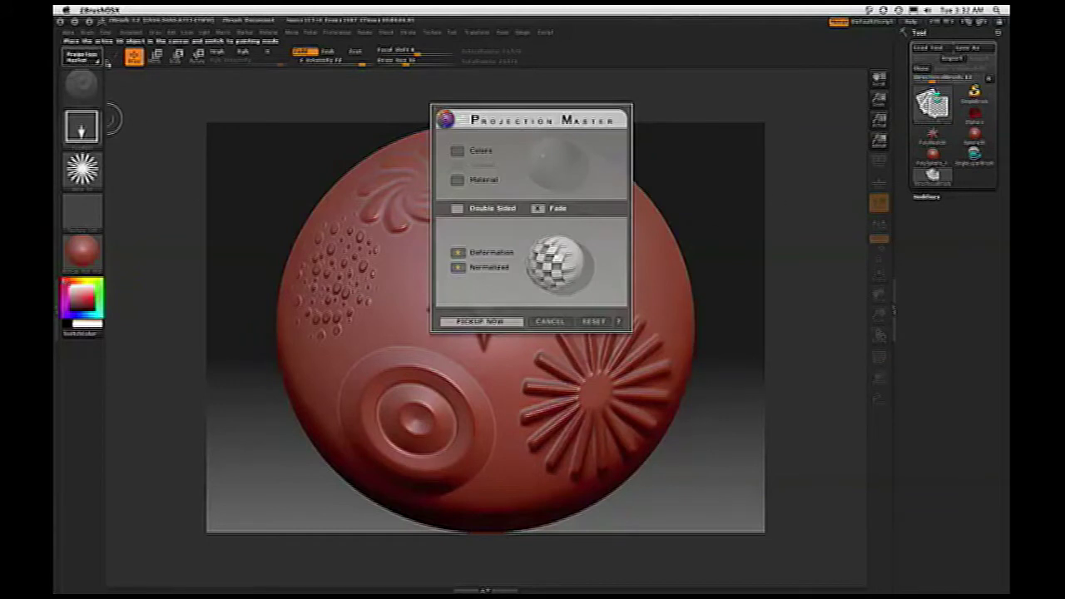
pyautogui.click(468, 321)
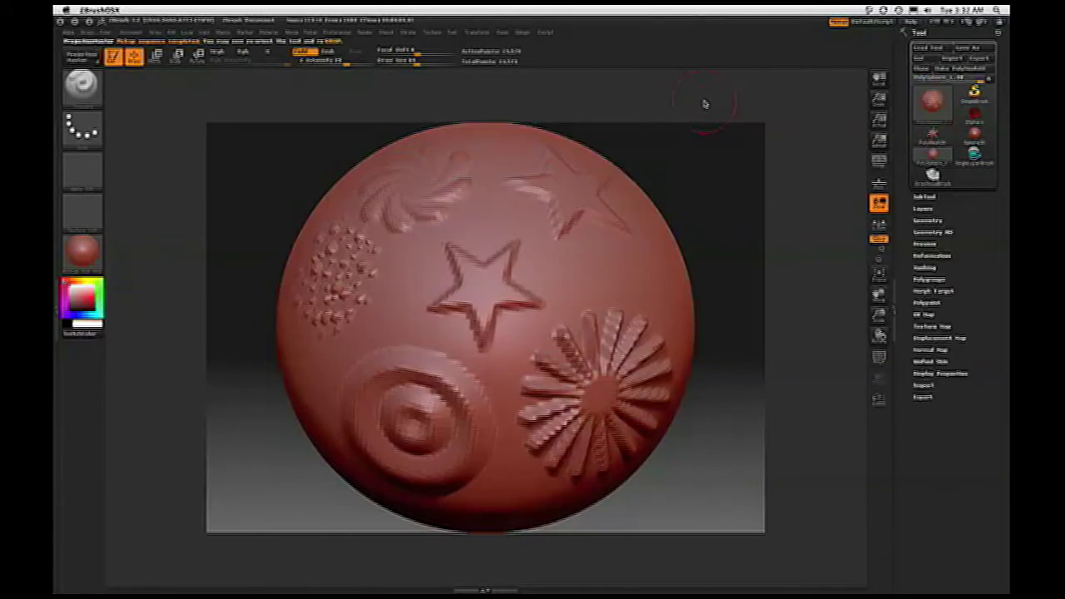
pyautogui.moveTo(743, 194)
pyautogui.mouseDown()
pyautogui.moveTo(747, 140)
pyautogui.moveTo(714, 292)
pyautogui.moveTo(723, 217)
pyautogui.moveTo(743, 193)
pyautogui.mouseUp()
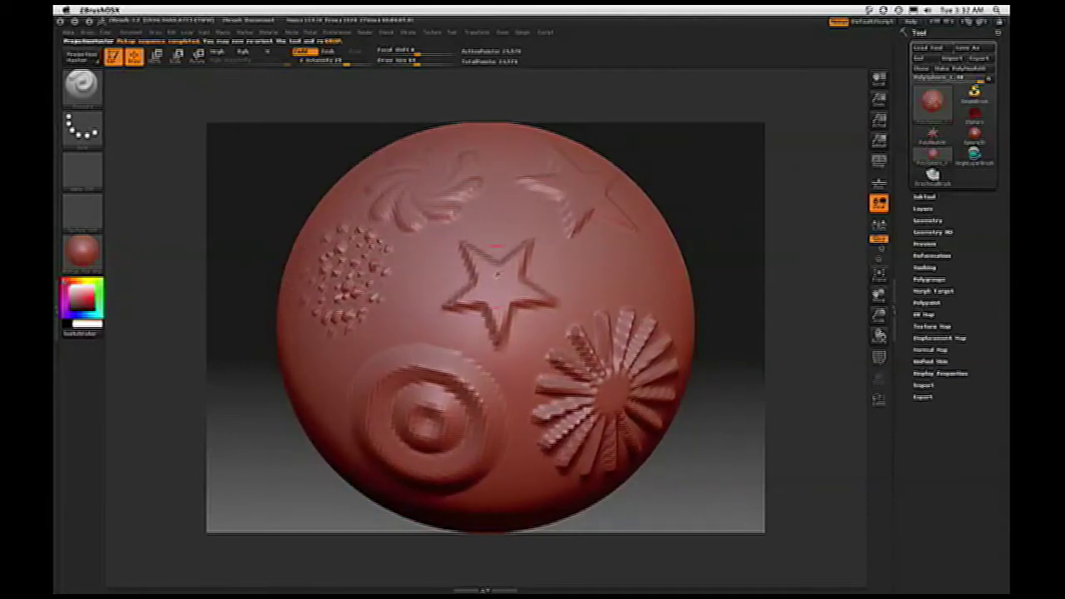
# Undo the projected relief and subdivide the sphere repeatedly until it has about 1.57 million points.
pyautogui.press('super+z')
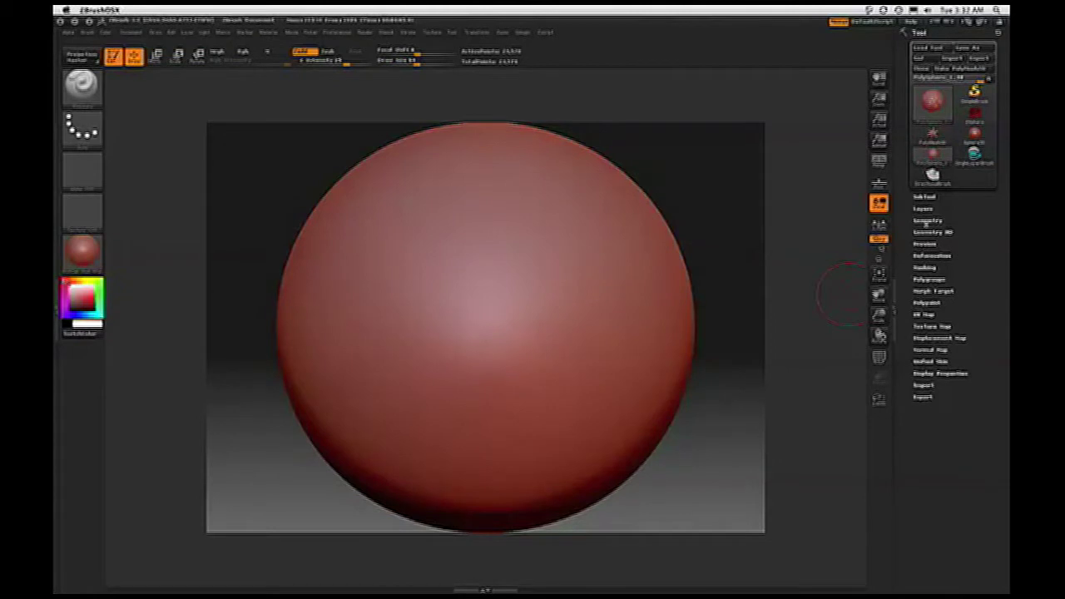
pyautogui.click(926, 220)
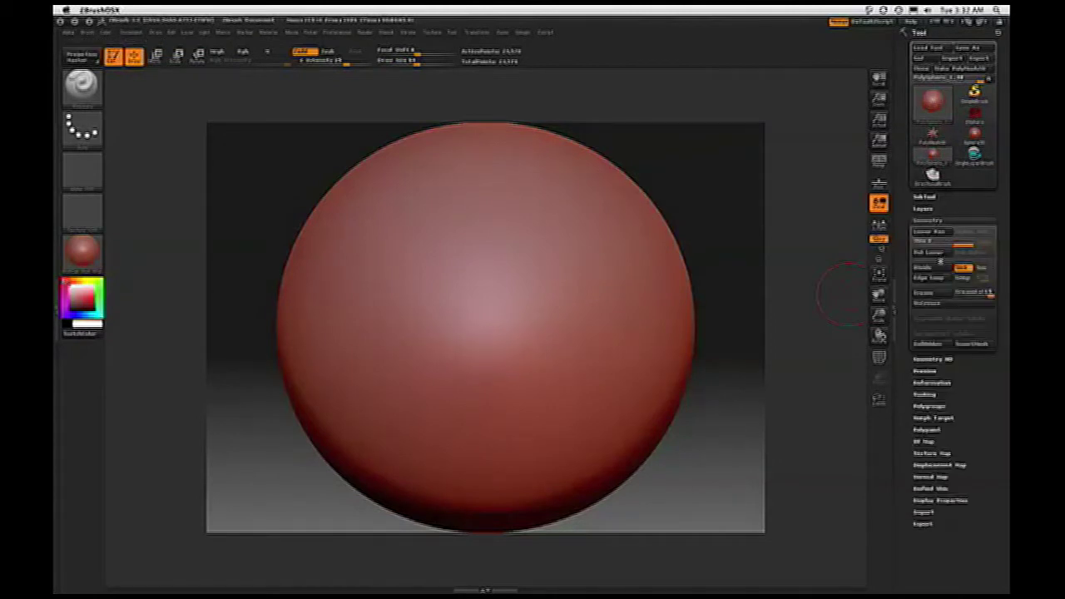
pyautogui.click(930, 267)
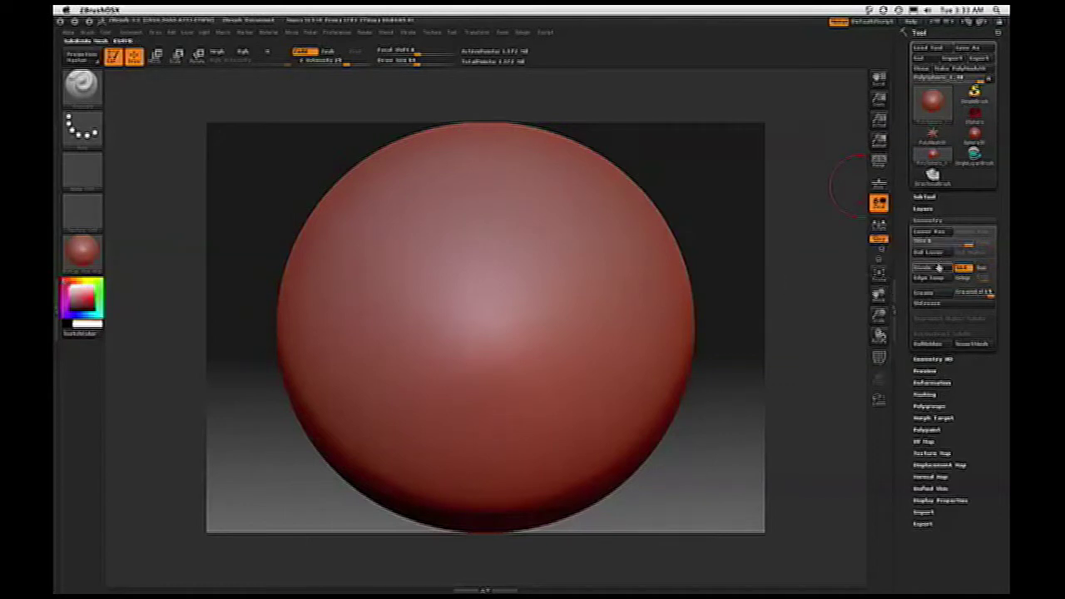
# Drop the denser sphere with Deformation and Normalized on, and stamp the starburst alpha on its upper left.
pyautogui.click(77, 57)
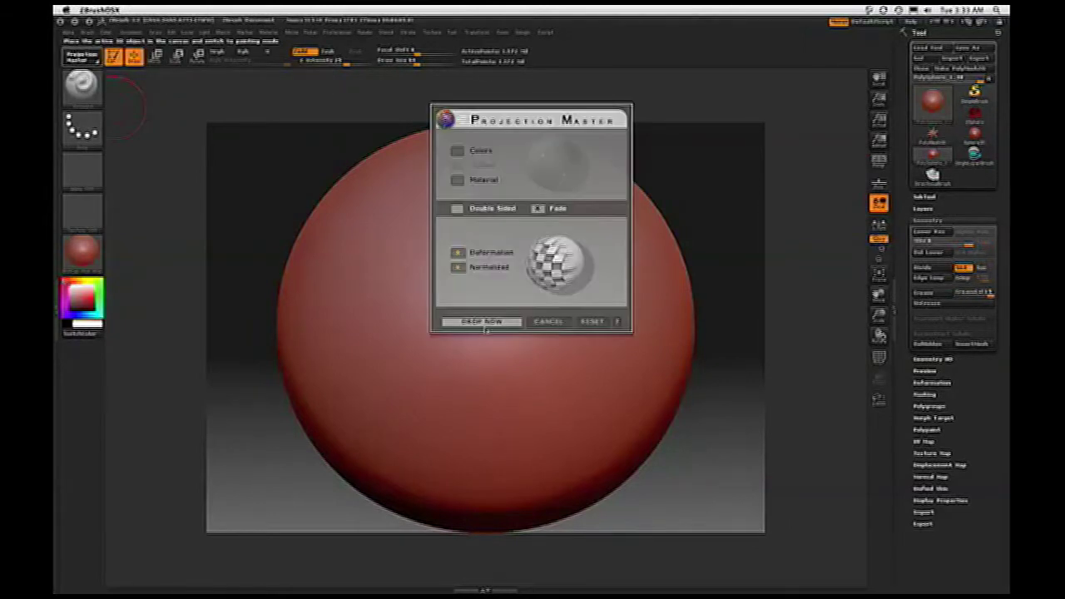
pyautogui.click(482, 322)
pyautogui.moveTo(440, 212)
pyautogui.mouseDown()
pyautogui.moveTo(464, 240)
pyautogui.moveTo(551, 286)
pyautogui.moveTo(538, 276)
pyautogui.mouseUp()
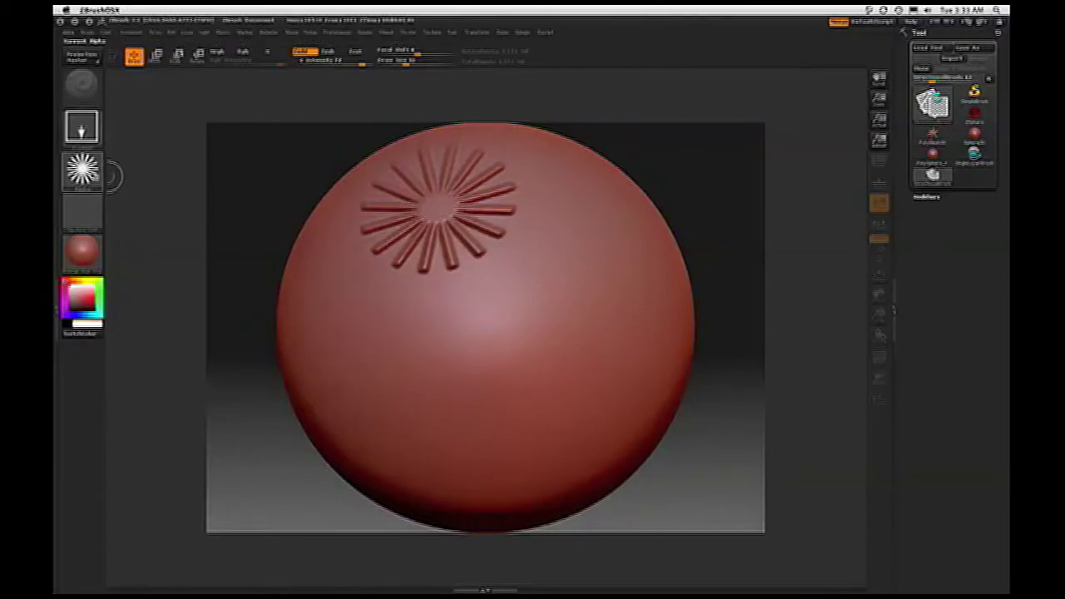
# Stamp the concentric-ring Alpha 17 just right of the sphere's centre.
pyautogui.click(83, 173)
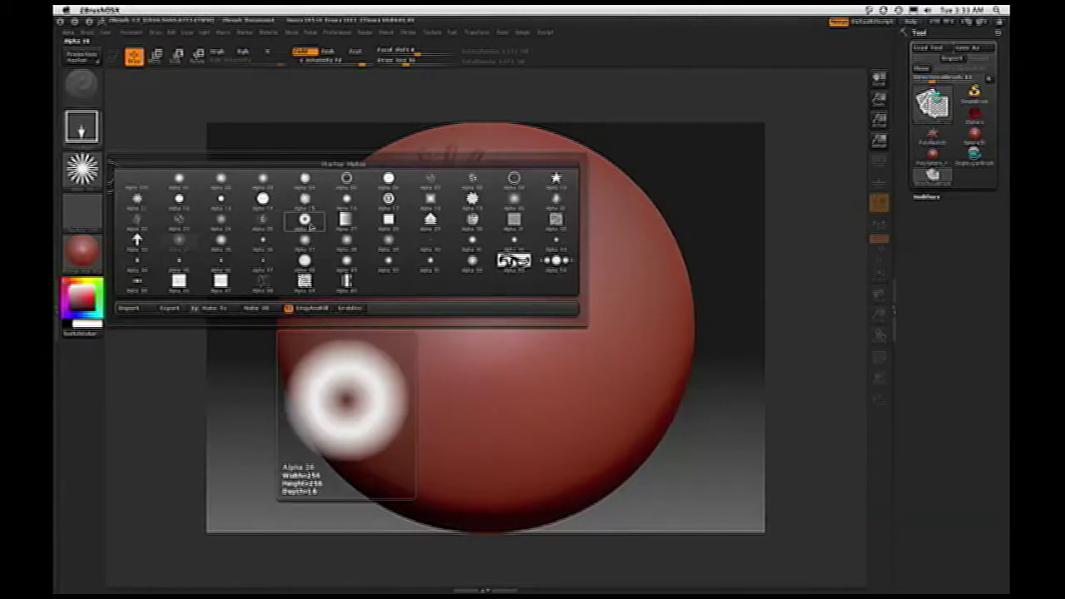
pyautogui.click(388, 200)
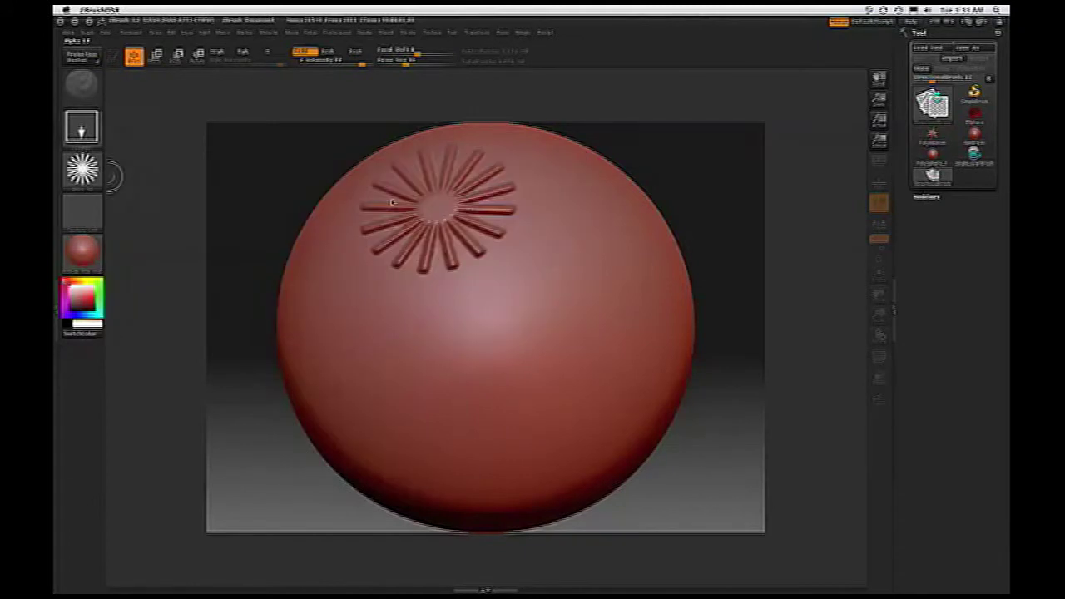
pyautogui.moveTo(533, 323); pyautogui.dragTo(638, 355)
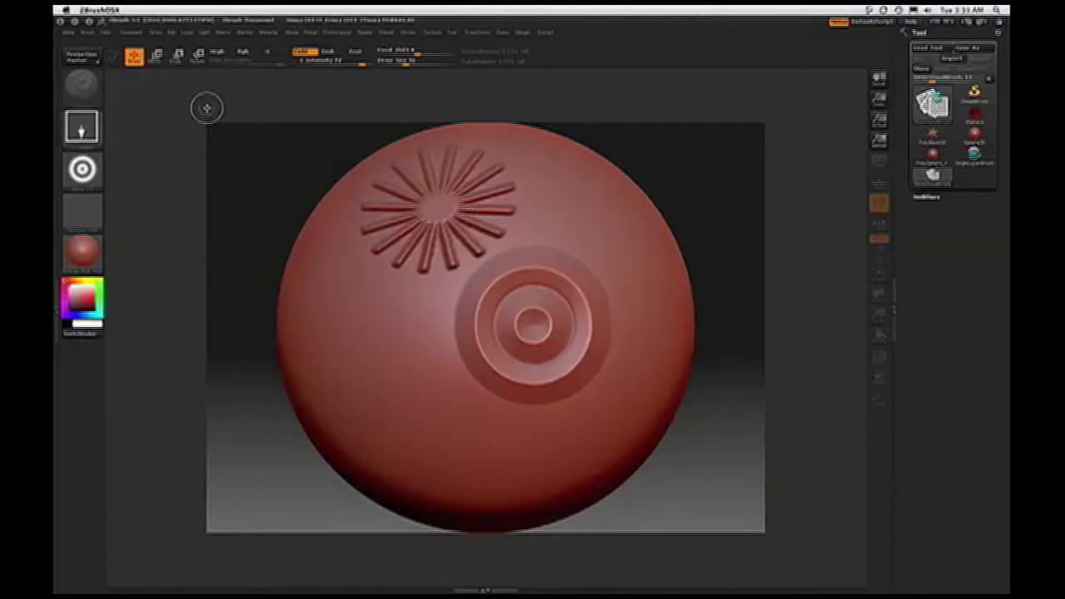
# Stamp the five-pointed star alpha near the sphere's left edge, below and left of the starburst.
pyautogui.click(81, 169)
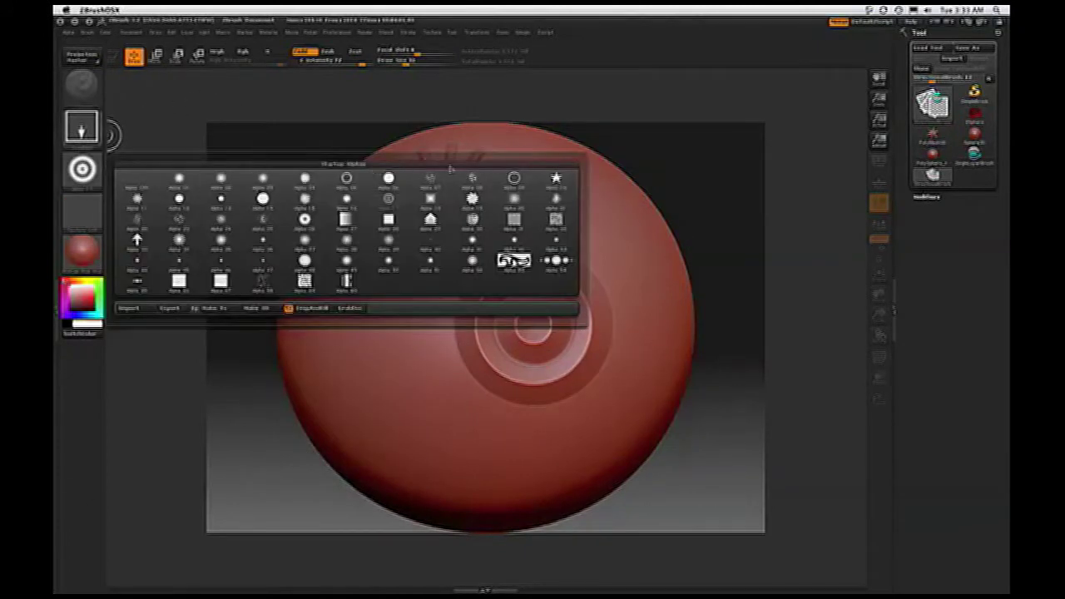
pyautogui.click(556, 177)
pyautogui.moveTo(320, 292); pyautogui.dragTo(390, 367)
# Stamp the arrow alpha below the starburst, pointing downward, between the star and the concentric rings.
pyautogui.click(87, 169)
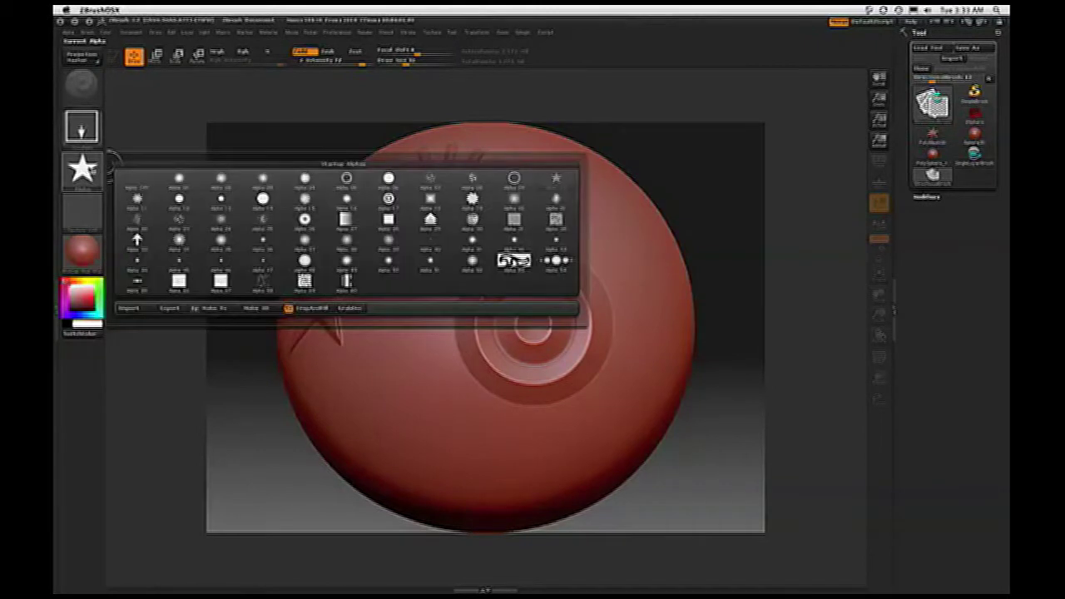
pyautogui.click(81, 169)
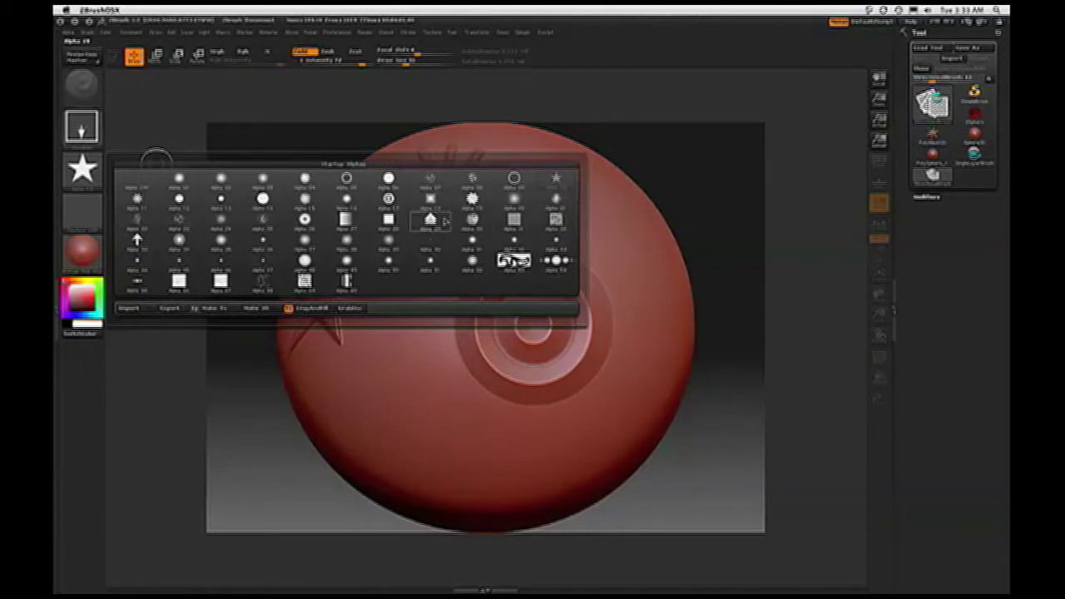
pyautogui.moveTo(446, 220)
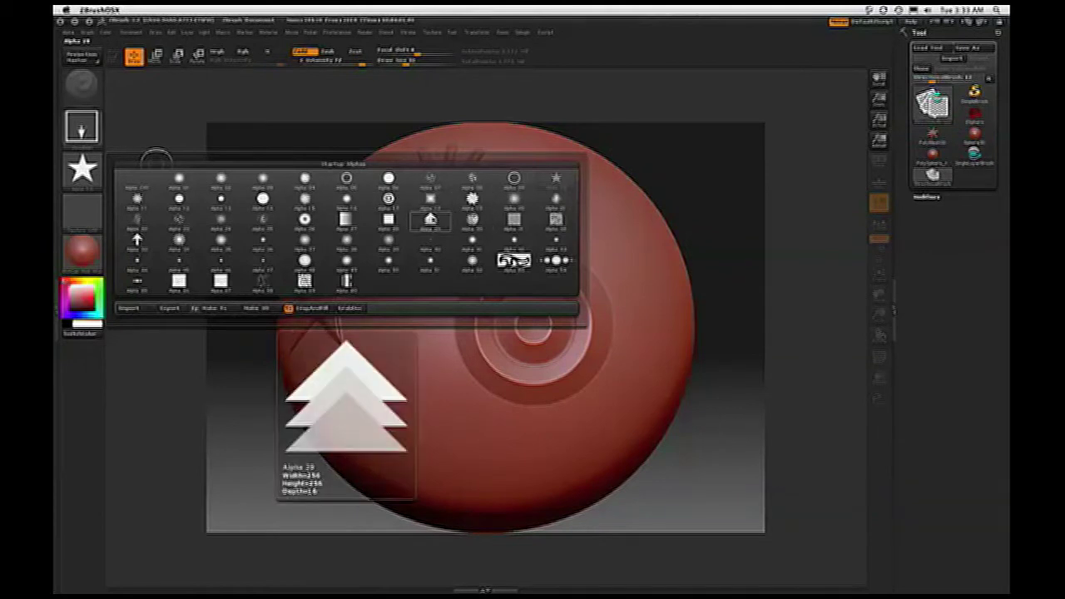
pyautogui.click(138, 240)
pyautogui.moveTo(396, 371)
pyautogui.mouseDown()
pyautogui.moveTo(421, 419)
pyautogui.moveTo(304, 361)
pyautogui.moveTo(405, 267)
pyautogui.mouseUp()
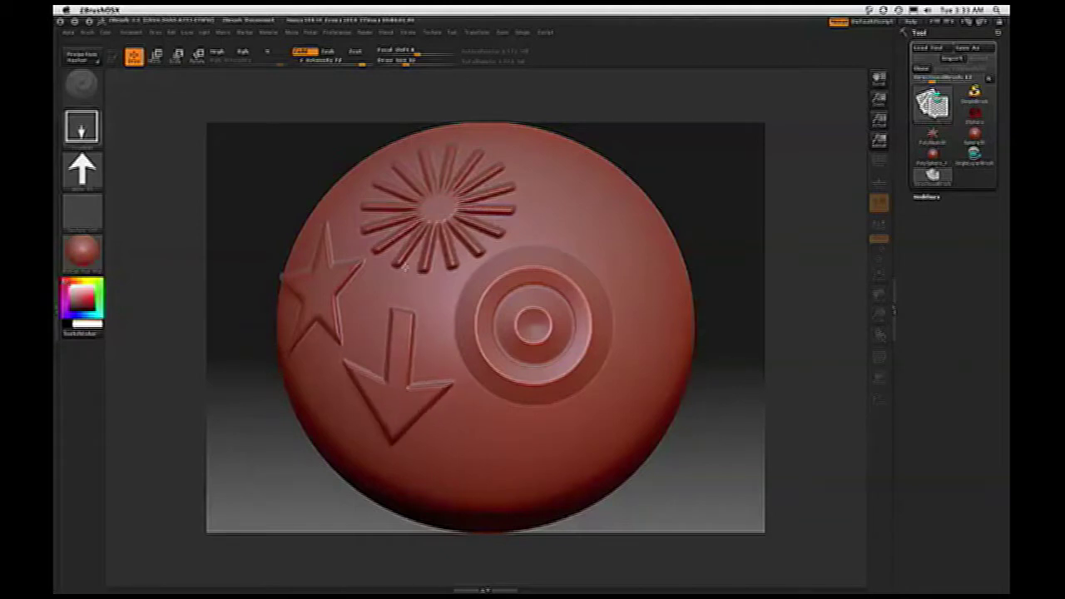
# Stamp a second five-pointed star at the sphere's upper right, beside the starburst.
pyautogui.click(98, 214)
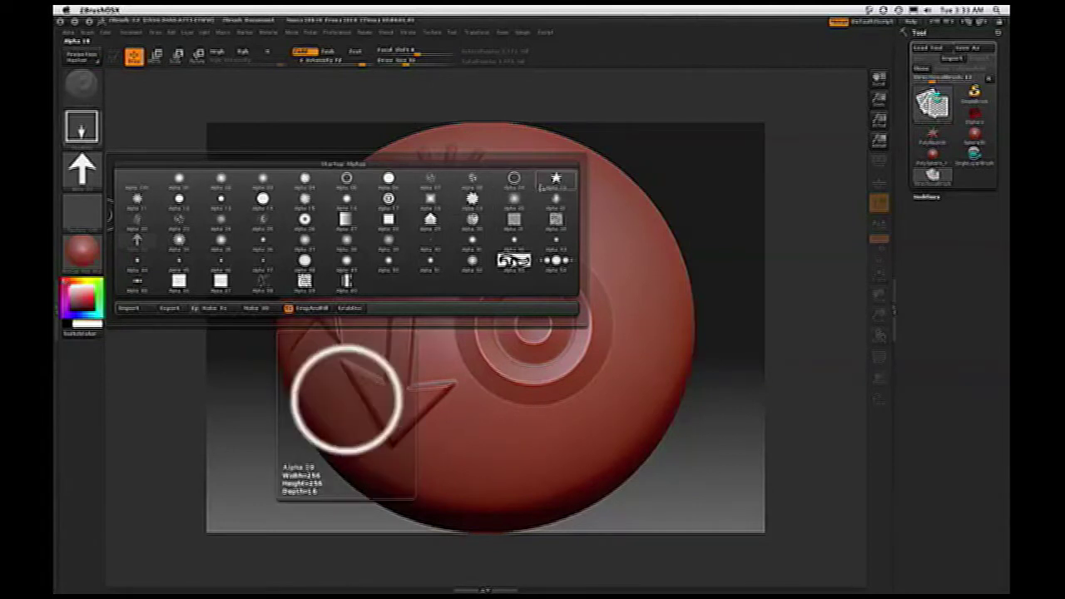
pyautogui.click(556, 178)
pyautogui.moveTo(561, 176); pyautogui.dragTo(648, 219)
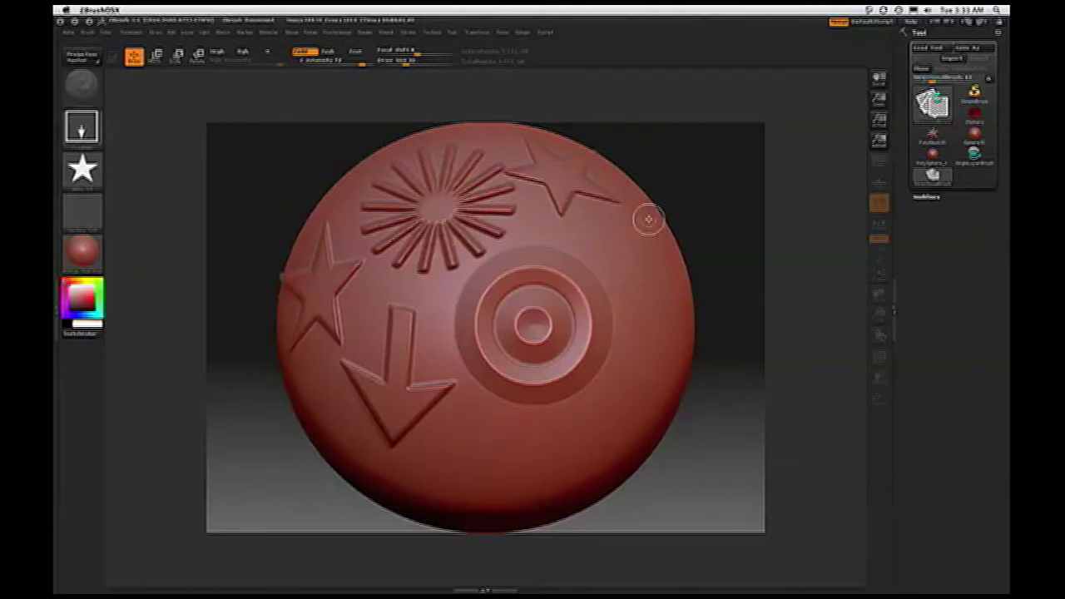
# Stamp the scattered-dots Alpha 23 on the lower part of the sphere, beneath the concentric rings.
pyautogui.click(82, 170)
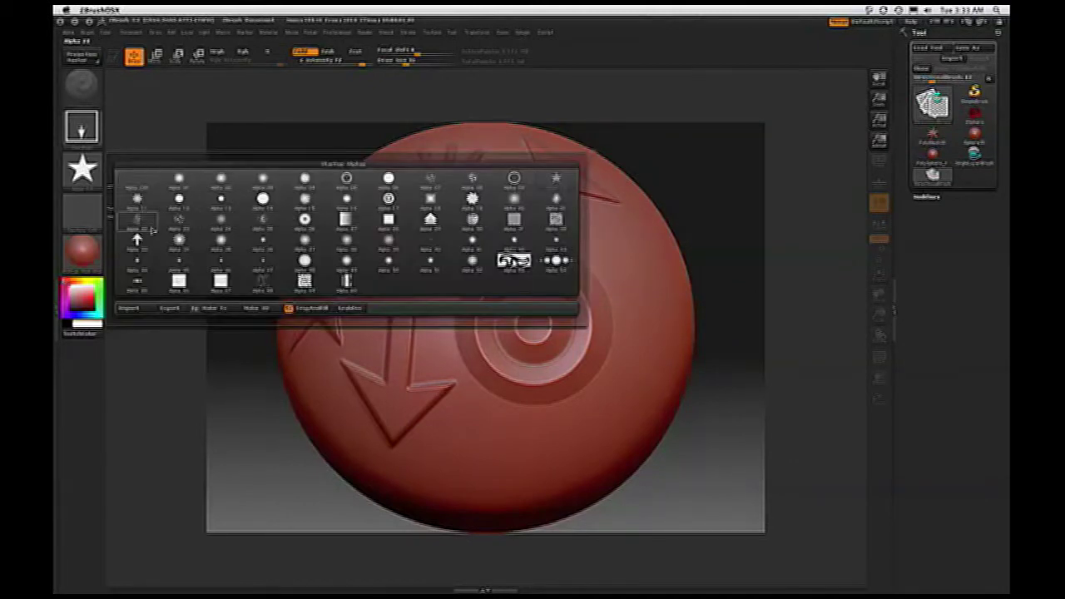
pyautogui.click(179, 220)
pyautogui.moveTo(501, 457); pyautogui.dragTo(642, 501)
# Pick up the stamped stars, arrow, rings and dots onto the sphere mesh with Projection Master.
pyautogui.click(82, 170)
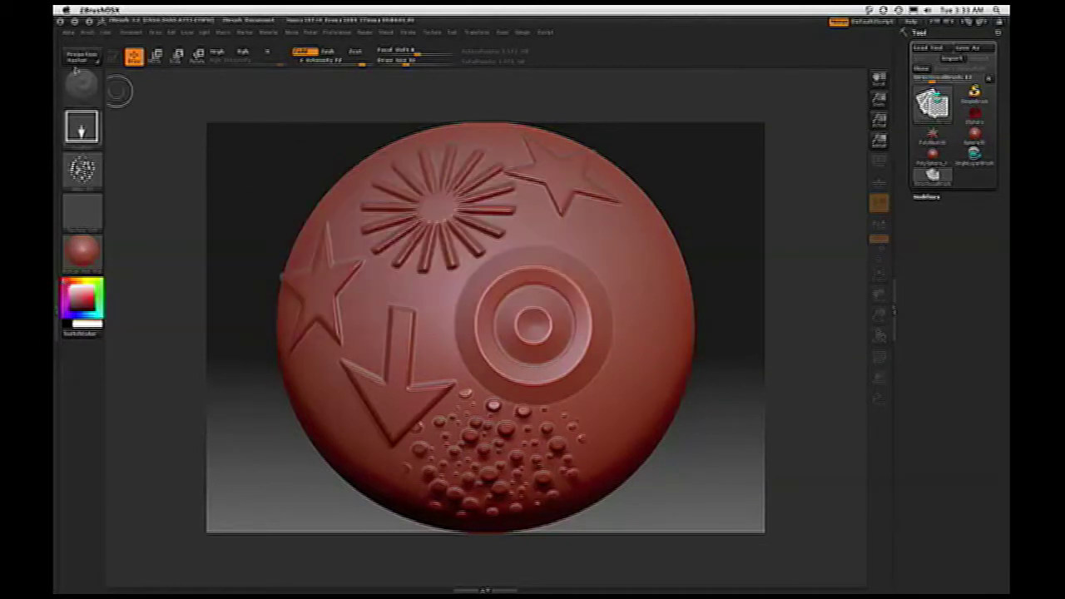
pyautogui.click(81, 57)
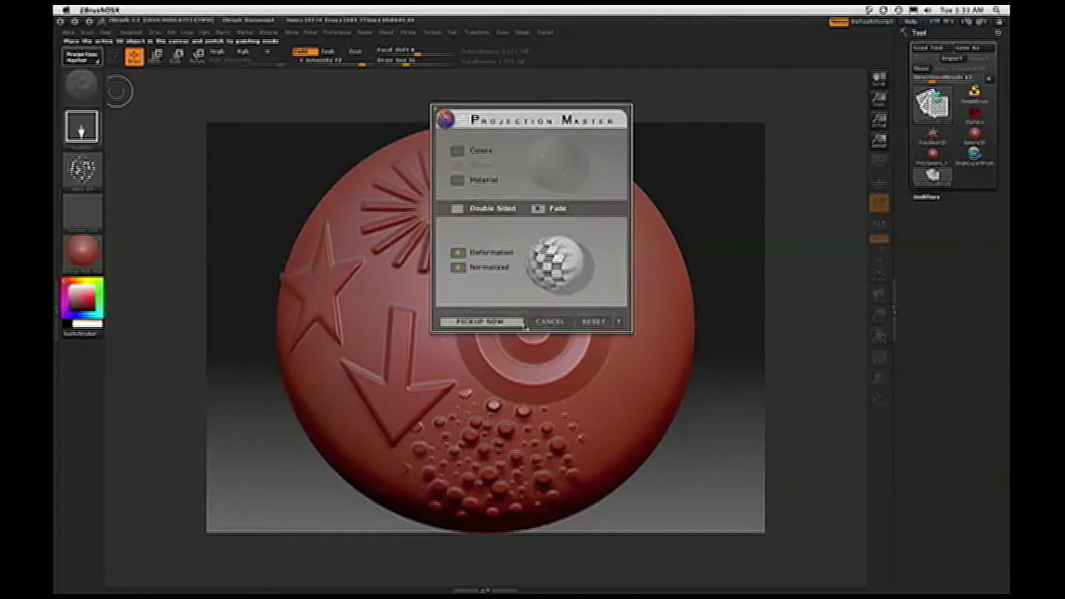
pyautogui.click(483, 322)
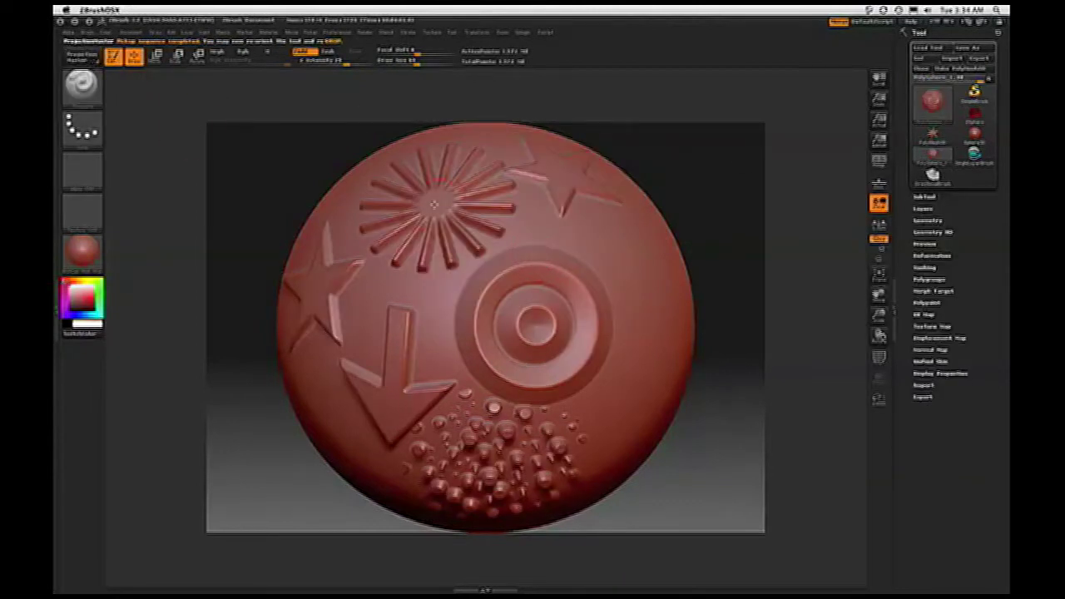
# Drop the sphere in Projection Master with an undecorated side facing the view, keeping Deformation and Normalized on.
pyautogui.moveTo(725, 183)
pyautogui.mouseDown()
pyautogui.moveTo(688, 238)
pyautogui.moveTo(623, 268)
pyautogui.moveTo(579, 269)
pyautogui.mouseUp()
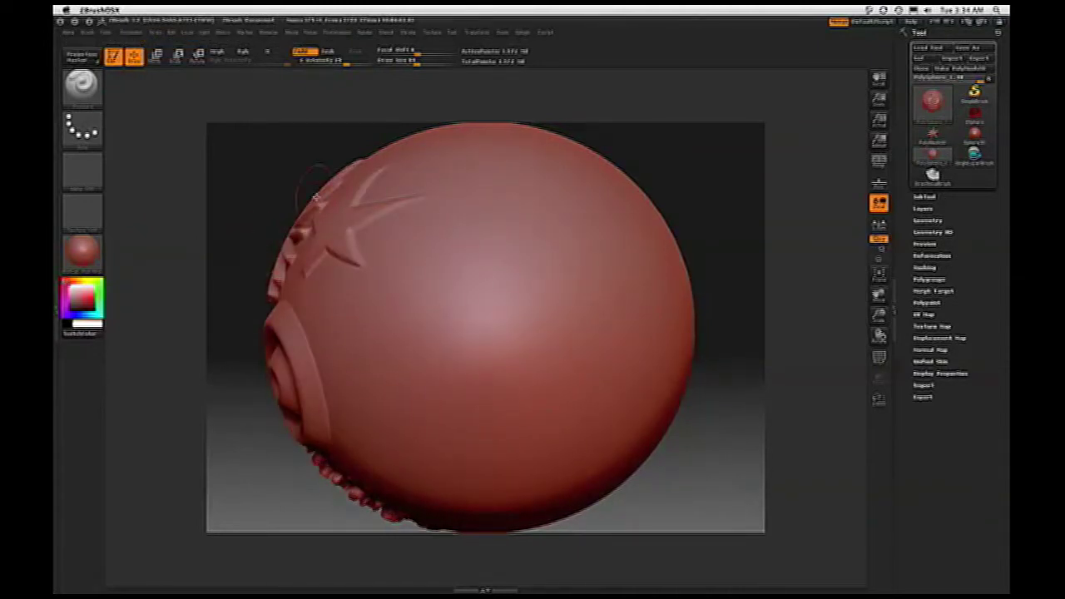
pyautogui.moveTo(301, 173); pyautogui.dragTo(498, 176)
pyautogui.moveTo(722, 195); pyautogui.dragTo(512, 215)
pyautogui.keyDown('alt'); pyautogui.moveTo(694, 205); pyautogui.dragTo(668, 194); pyautogui.keyUp('alt')
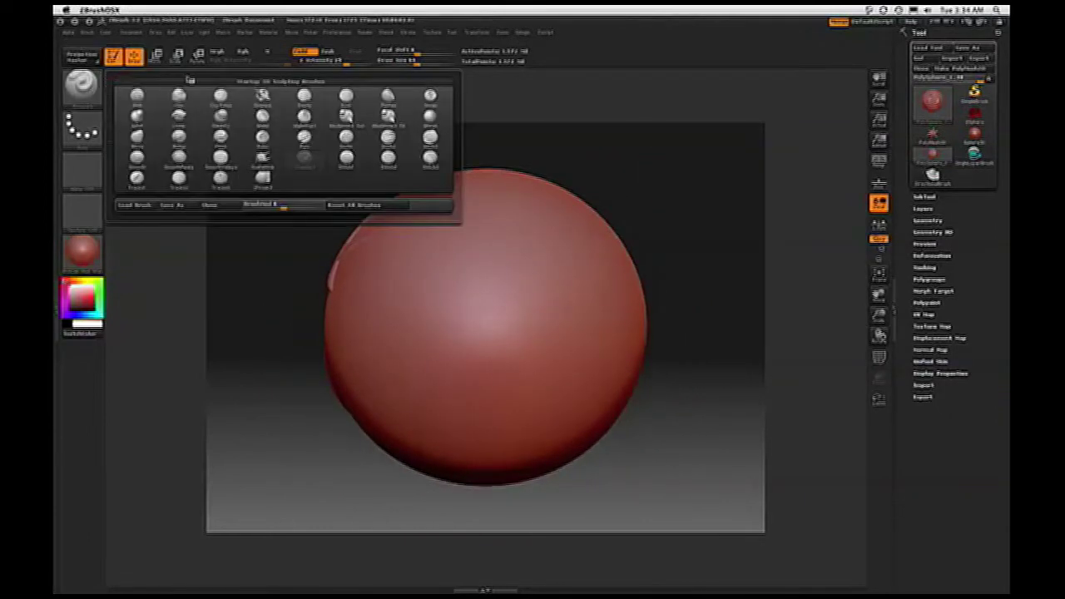
pyautogui.click(139, 97)
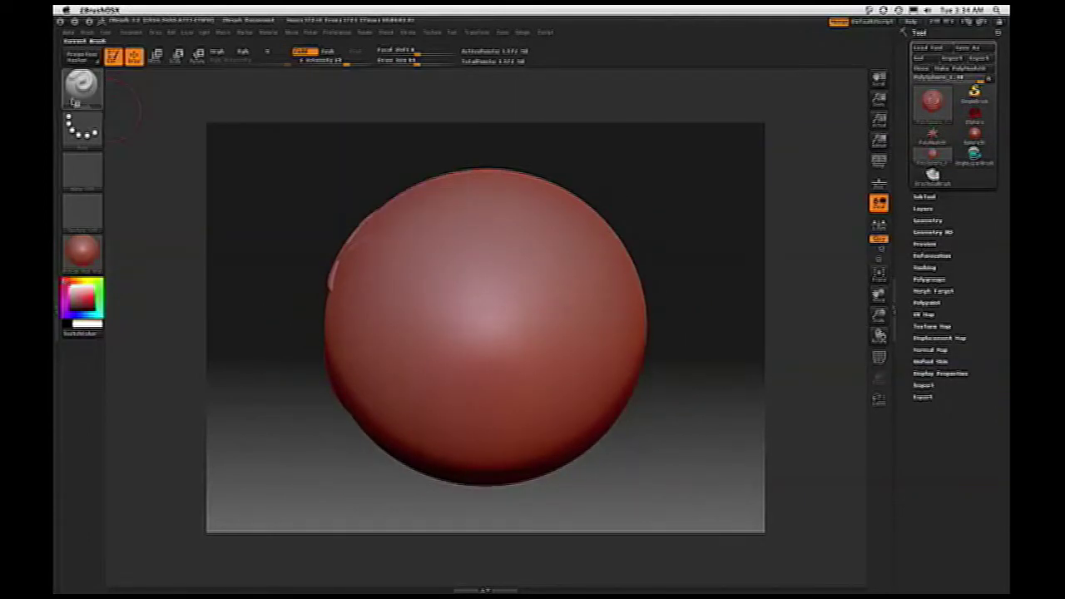
pyautogui.click(81, 56)
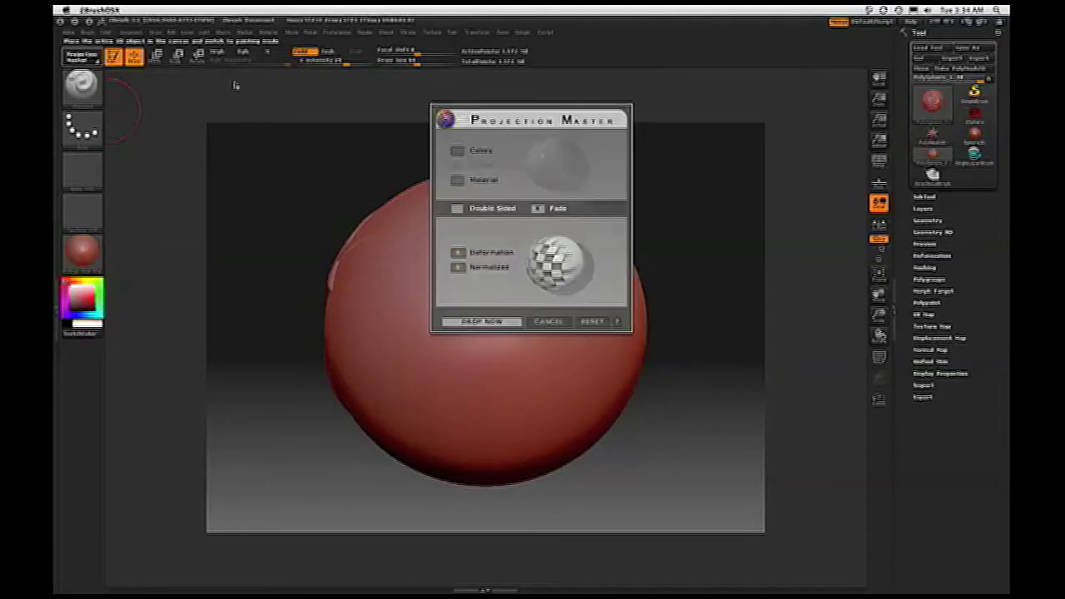
pyautogui.click(482, 321)
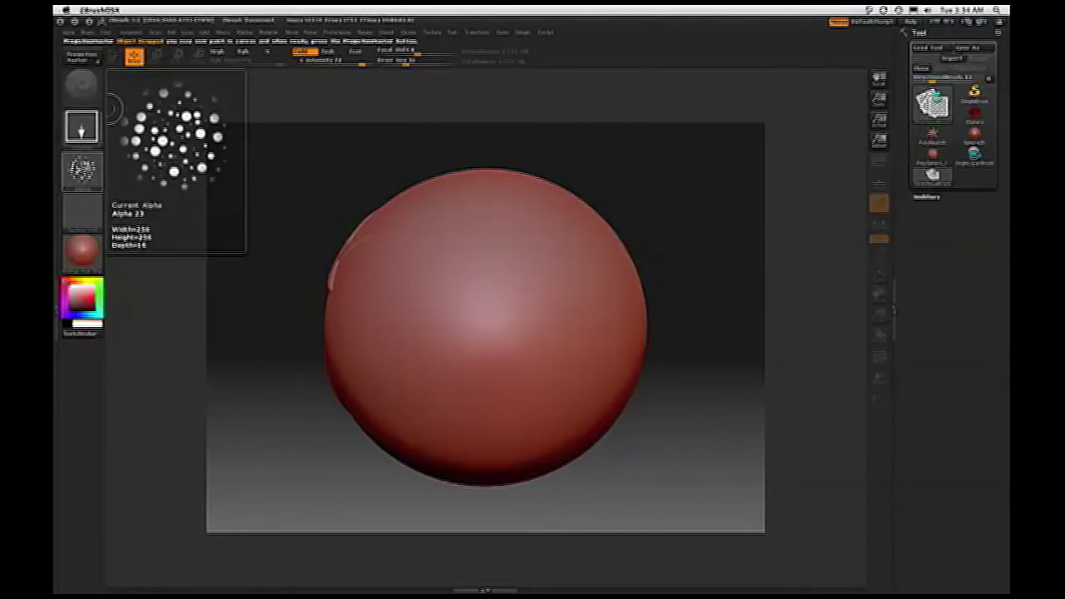
# Stamp the swirling pinwheel alpha on the upper left of the blank side.
pyautogui.click(82, 169)
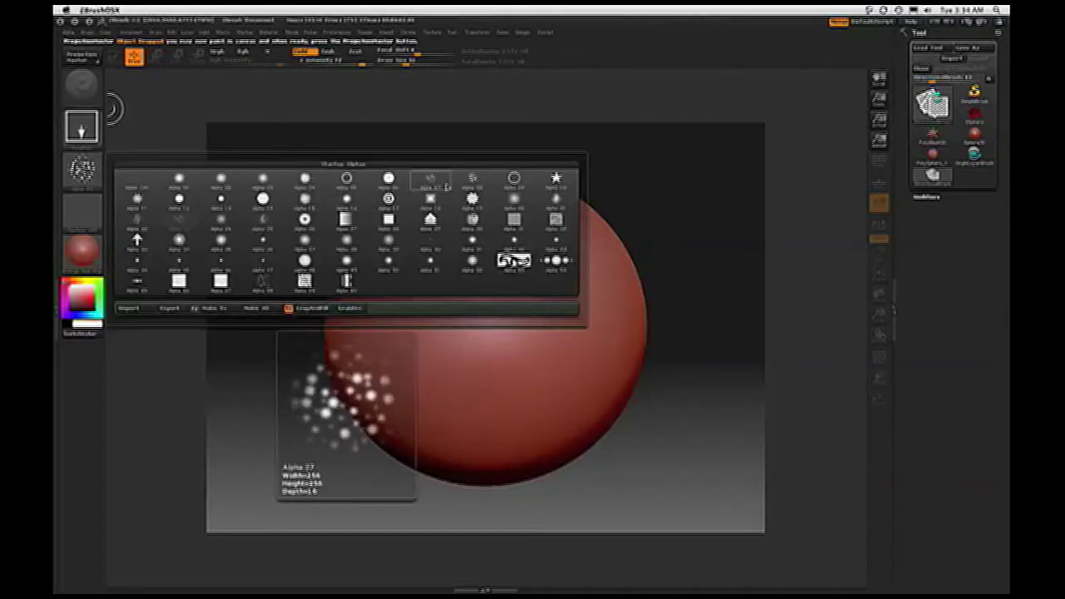
pyautogui.click(472, 200)
pyautogui.moveTo(446, 237); pyautogui.dragTo(491, 266)
# Stamp the five-pointed star alpha right of the sphere's centre, beside the pinwheel.
pyautogui.click(95, 170)
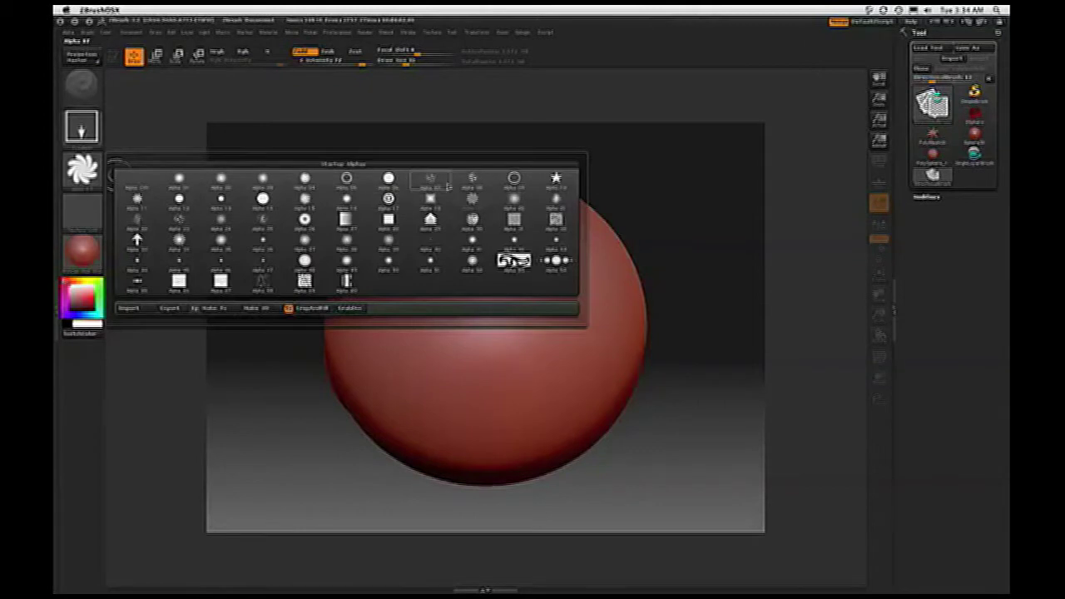
pyautogui.click(556, 182)
pyautogui.moveTo(554, 285); pyautogui.dragTo(621, 349)
# Stamp the arrow alpha on the sphere's lower left, tilted to point down and to the right.
pyautogui.click(81, 170)
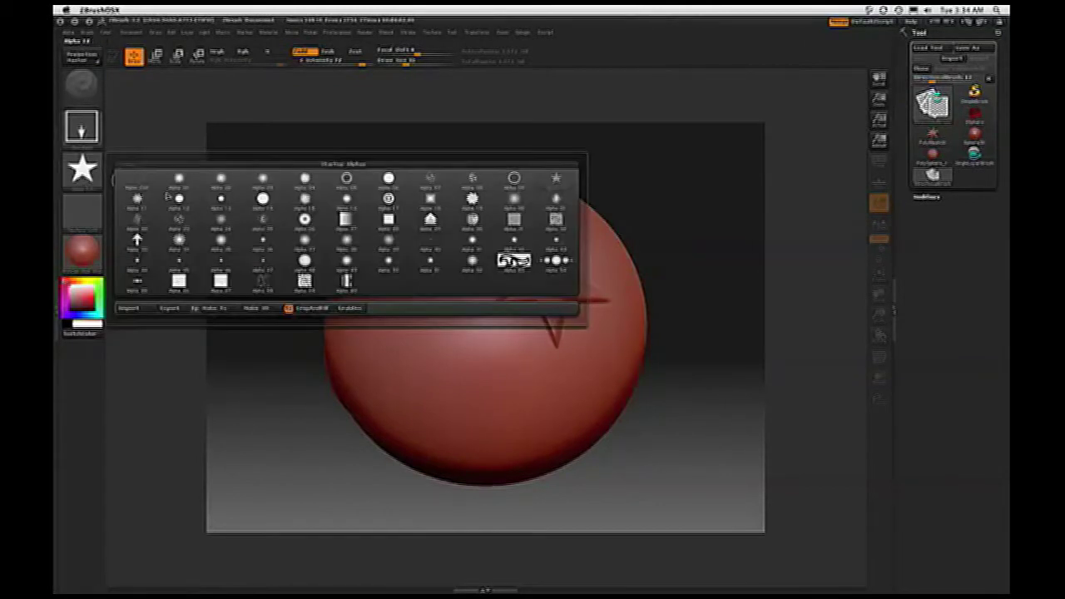
pyautogui.click(137, 241)
pyautogui.moveTo(455, 372); pyautogui.dragTo(365, 298)
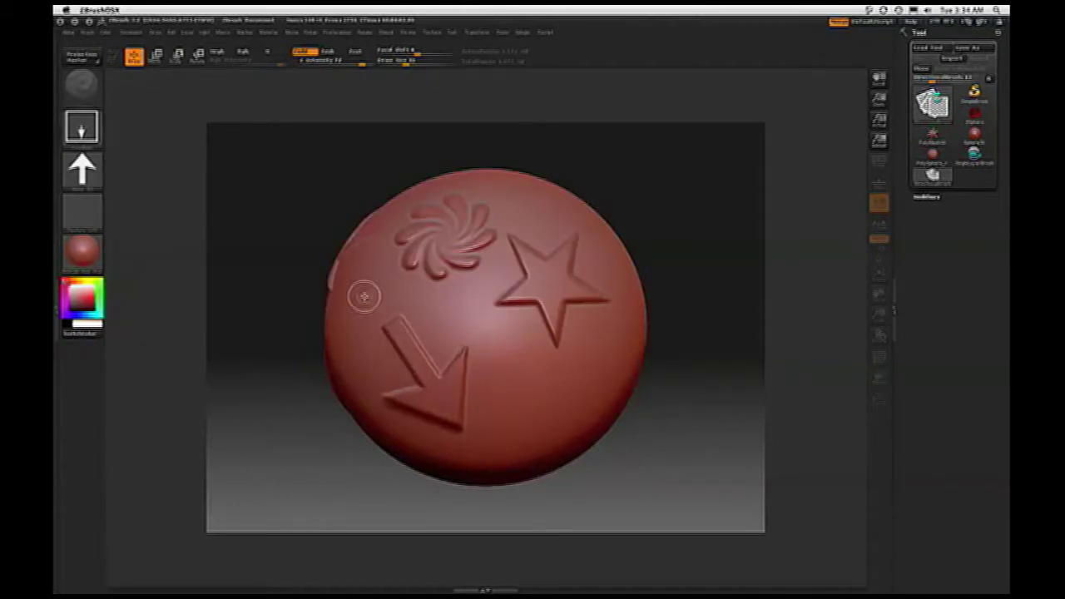
# Stamp the round cell-pattern alpha below the star, right of the tilted arrow.
pyautogui.click(89, 178)
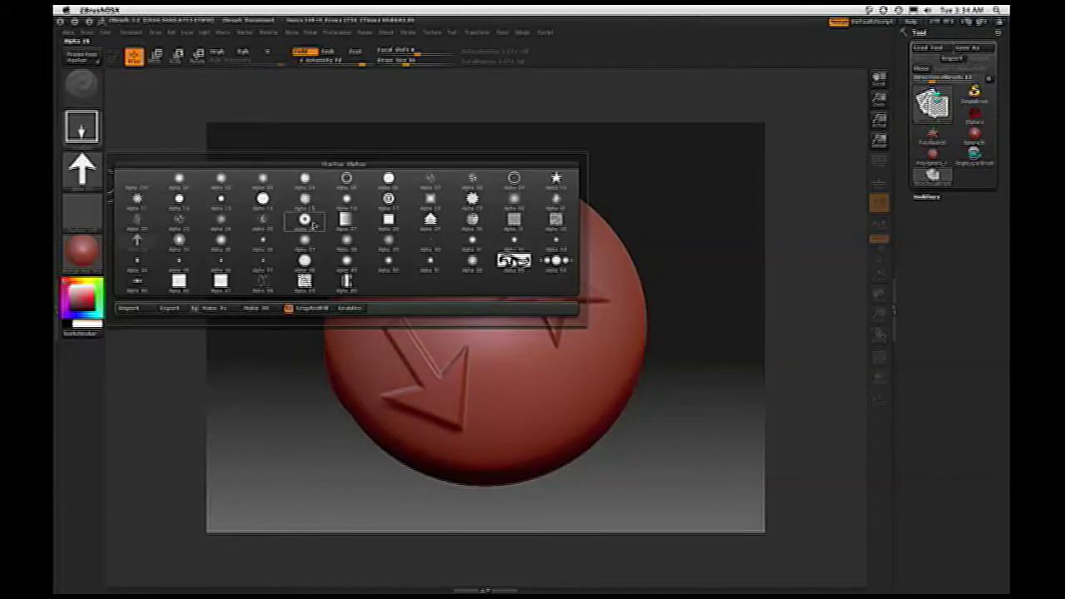
pyautogui.click(471, 218)
pyautogui.moveTo(557, 388); pyautogui.dragTo(593, 453)
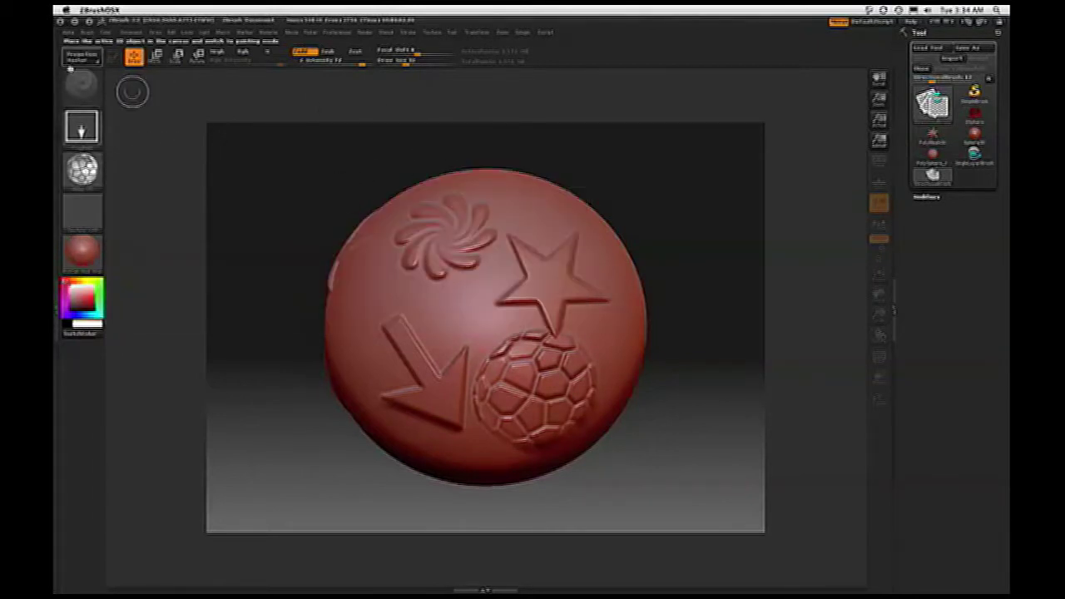
# Pick up the stamped relief, and drop the sphere again with another blank side facing the view.
pyautogui.click(78, 61)
pyautogui.click(499, 322)
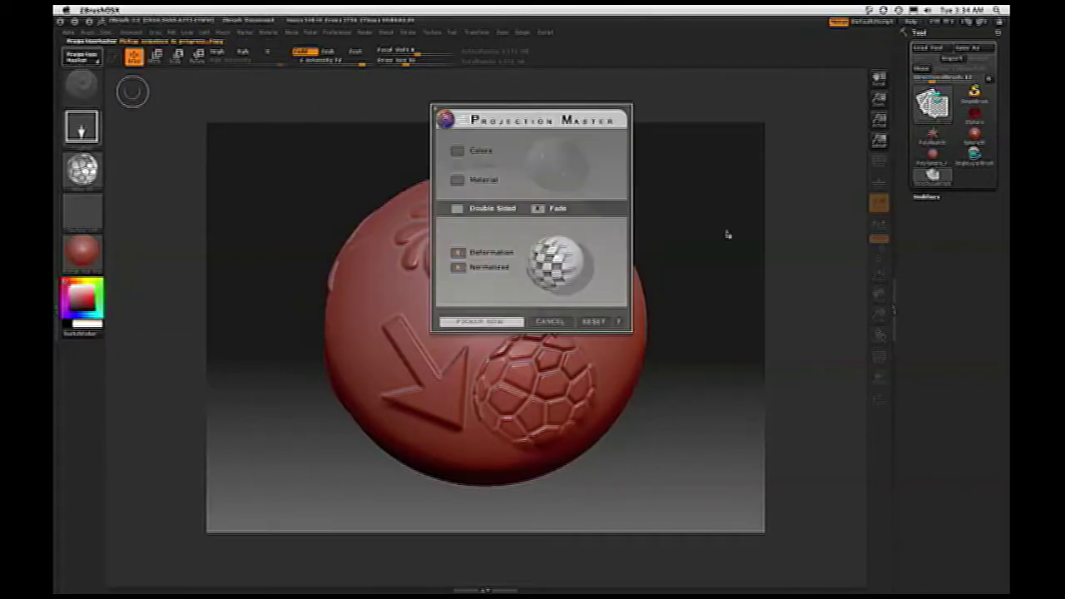
pyautogui.moveTo(727, 183); pyautogui.dragTo(547, 192)
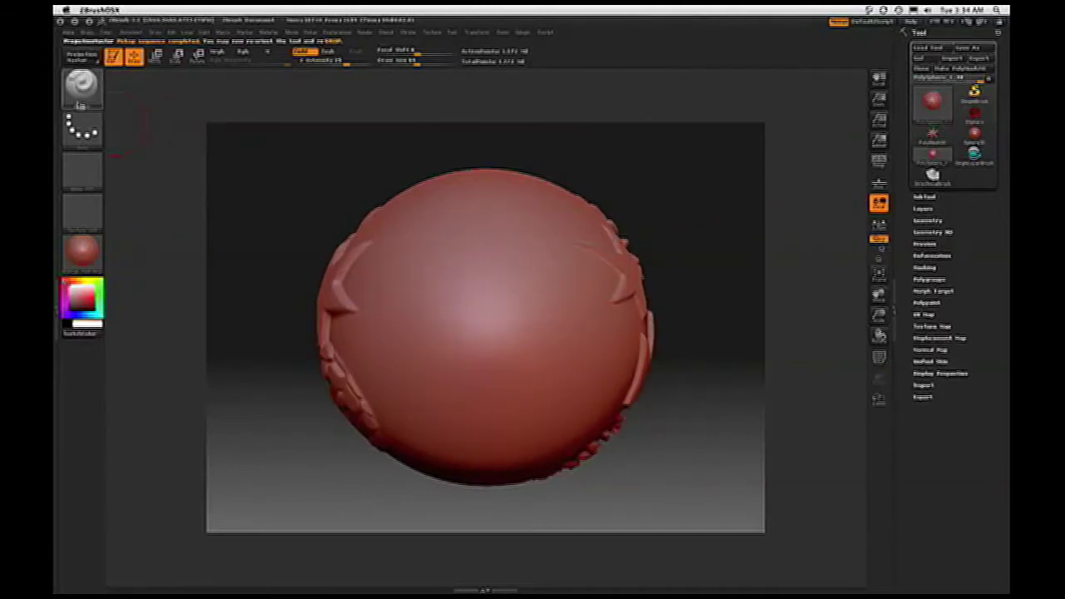
pyautogui.click(80, 103)
pyautogui.click(265, 117)
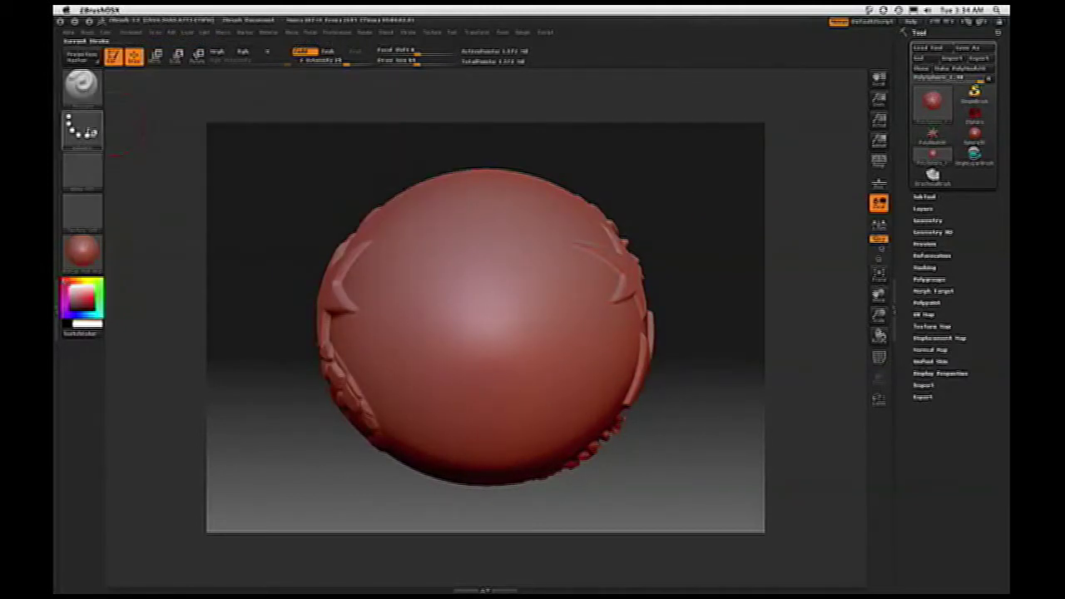
pyautogui.click(80, 57)
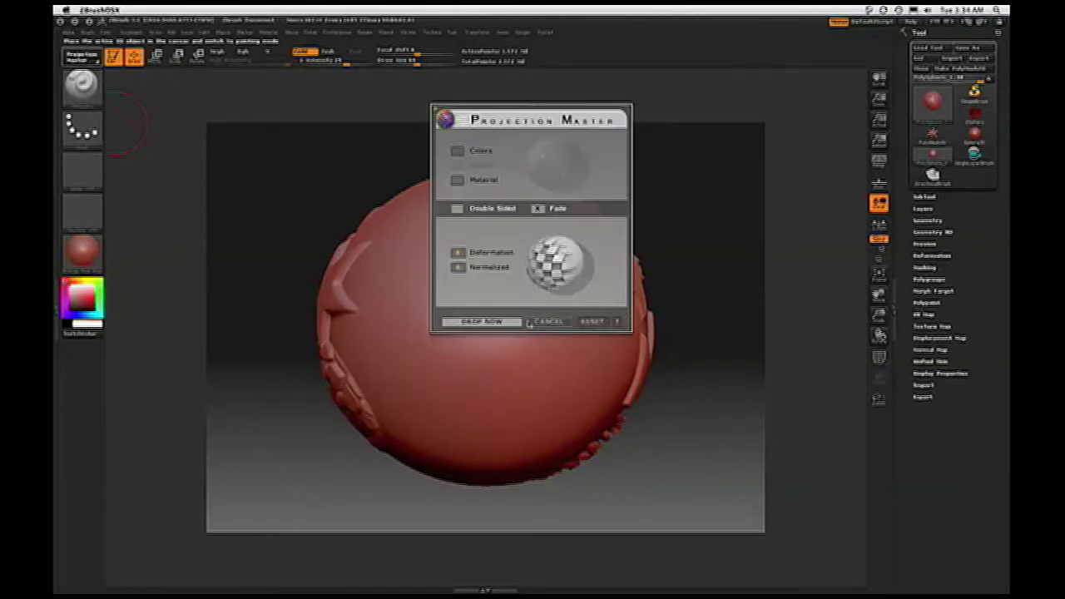
pyautogui.click(482, 321)
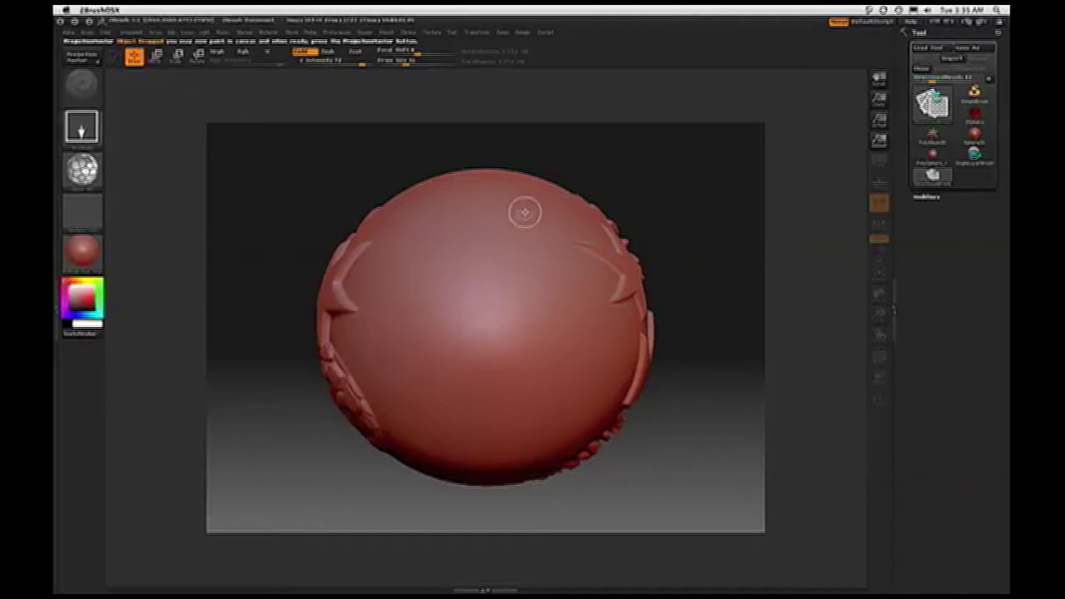
# Stamp the round cell-pattern alpha near the upper left of the blank side, keeping the DragRect stroke.
pyautogui.moveTo(86, 175)
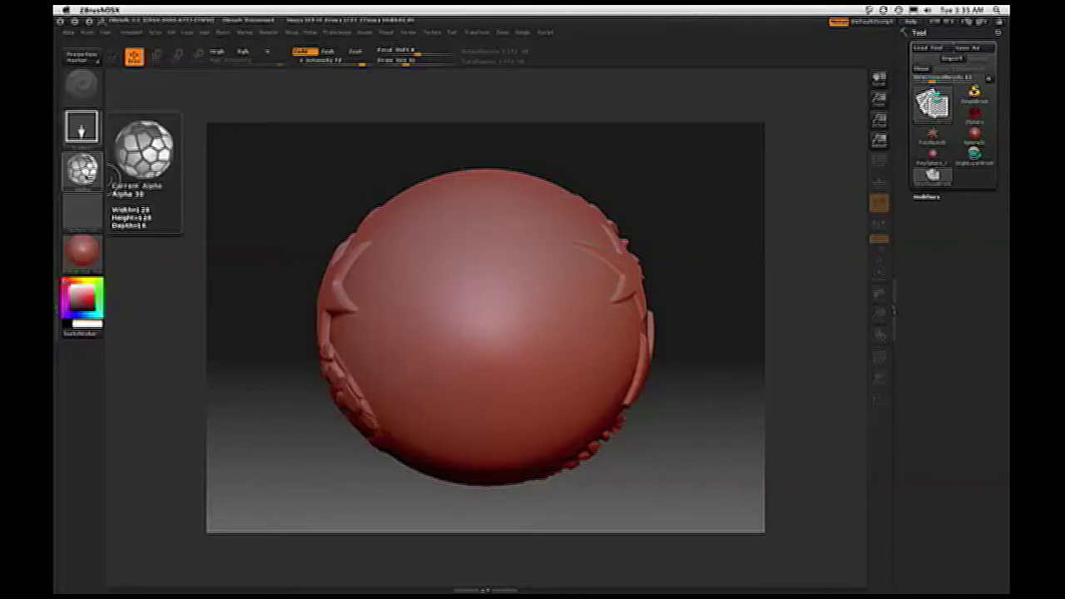
pyautogui.moveTo(424, 210); pyautogui.dragTo(484, 244)
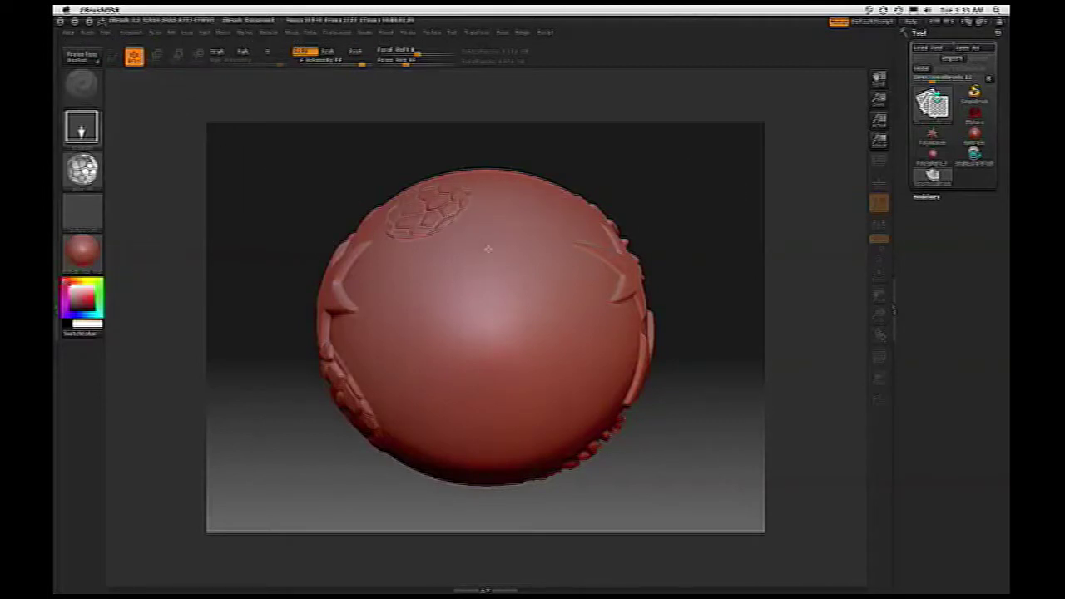
pyautogui.click(93, 127)
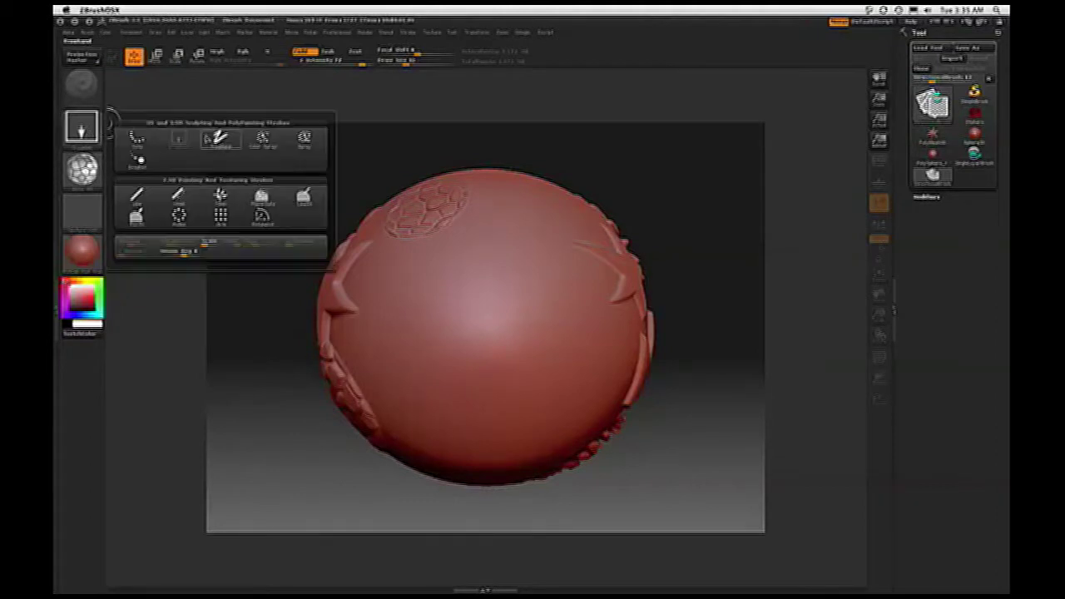
pyautogui.moveTo(82, 126)
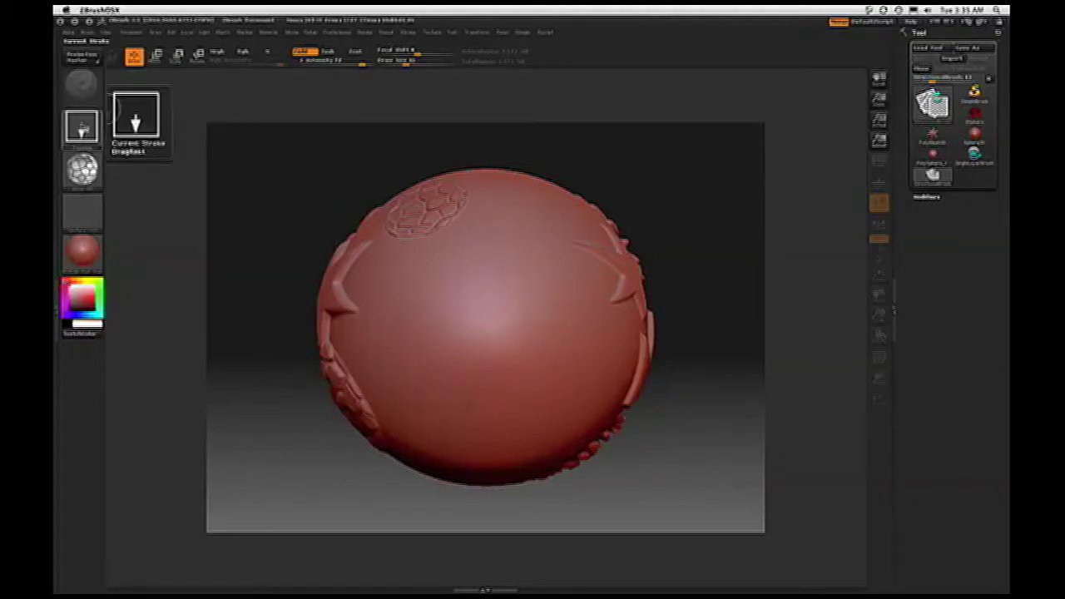
# Stamp the stacked-triangles alpha just below the cell pattern, rotated so the triangles point sideways.
pyautogui.click(81, 170)
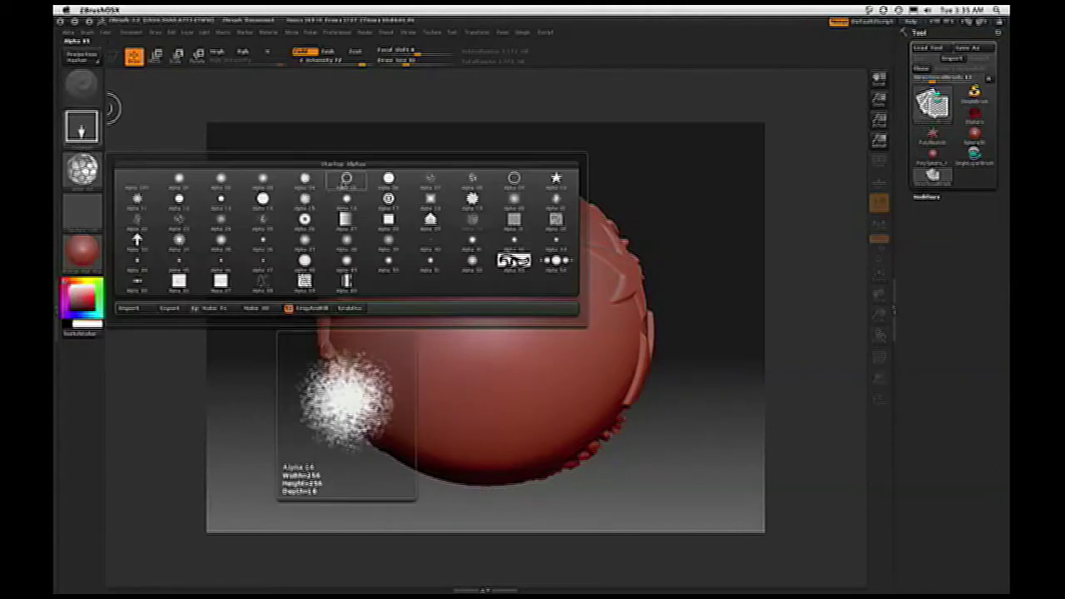
pyautogui.click(430, 220)
pyautogui.moveTo(420, 285)
pyautogui.mouseDown()
pyautogui.moveTo(376, 281)
pyautogui.moveTo(361, 261)
pyautogui.mouseUp()
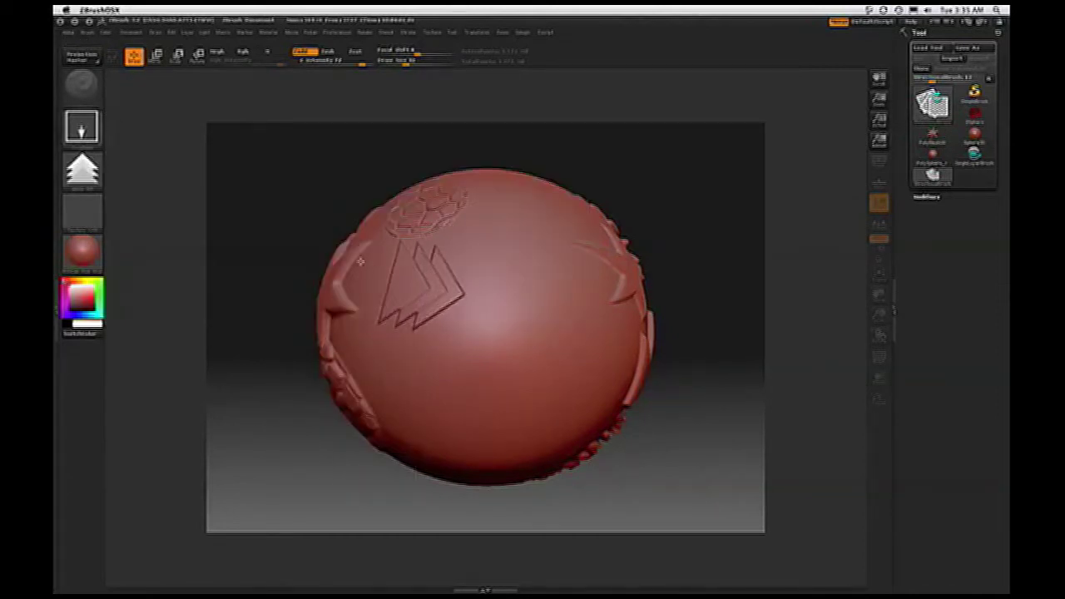
# Stamp the starburst Alpha 34 on the lower part of the sphere, below the stacked triangles.
pyautogui.click(82, 170)
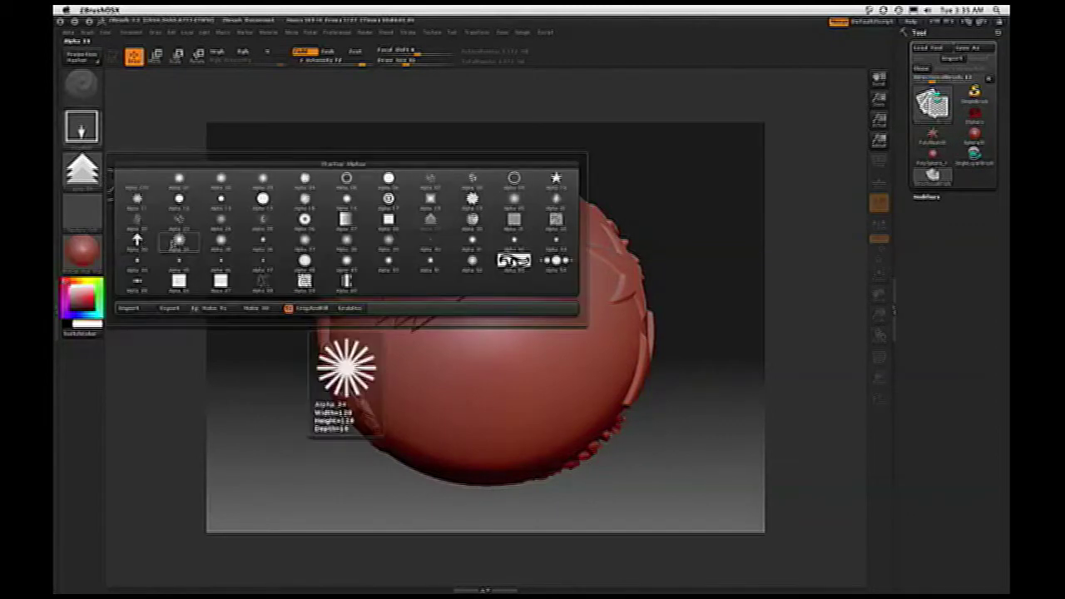
pyautogui.click(177, 242)
pyautogui.moveTo(457, 408); pyautogui.dragTo(532, 469)
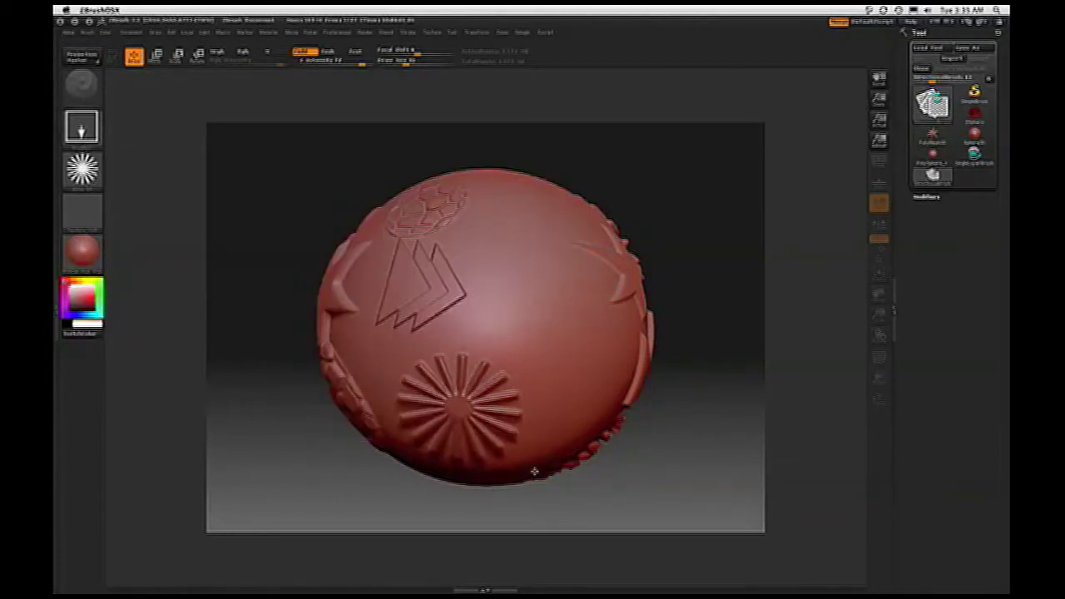
# Stamp the round cell-pattern Alpha 30 on the blank area beside the stacked triangles.
pyautogui.click(82, 169)
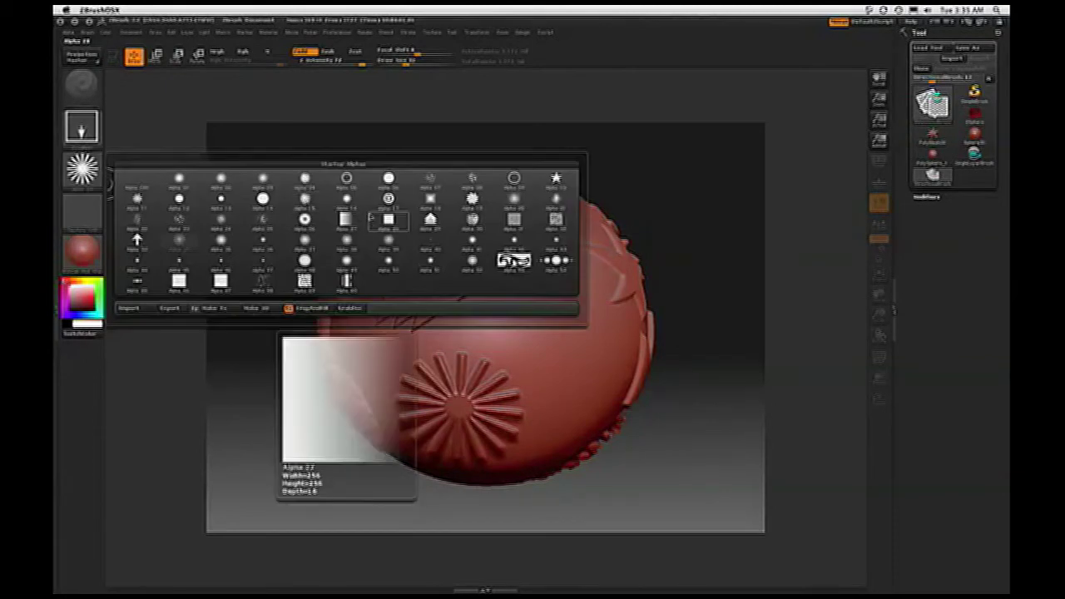
pyautogui.click(472, 219)
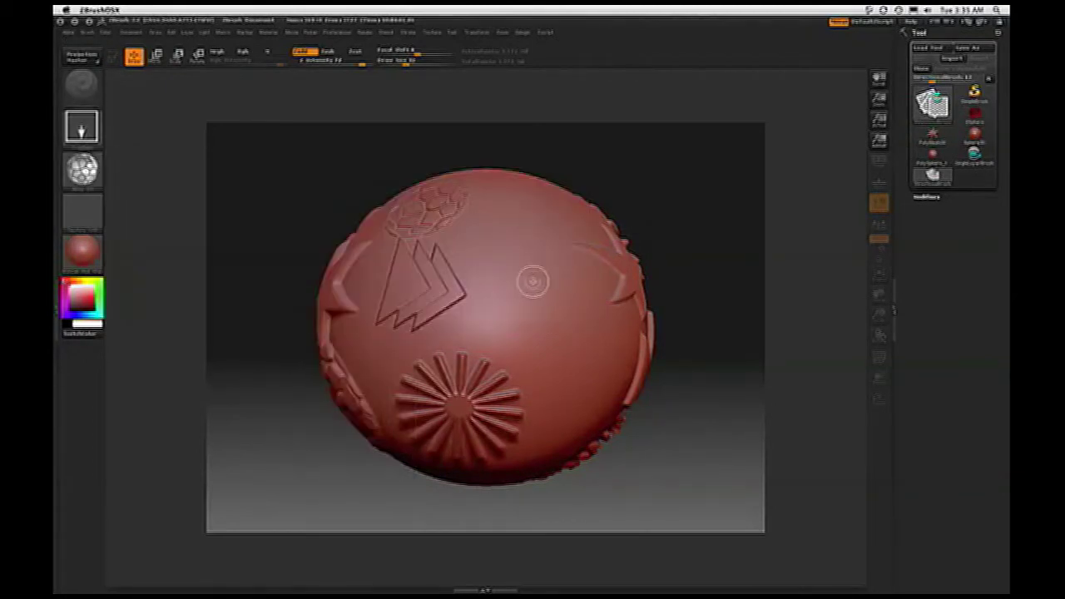
pyautogui.moveTo(532, 282); pyautogui.dragTo(616, 263)
# Stamp the scattered-dots Alpha 23 across the upper edge of the sphere, above the new cell pattern.
pyautogui.click(93, 175)
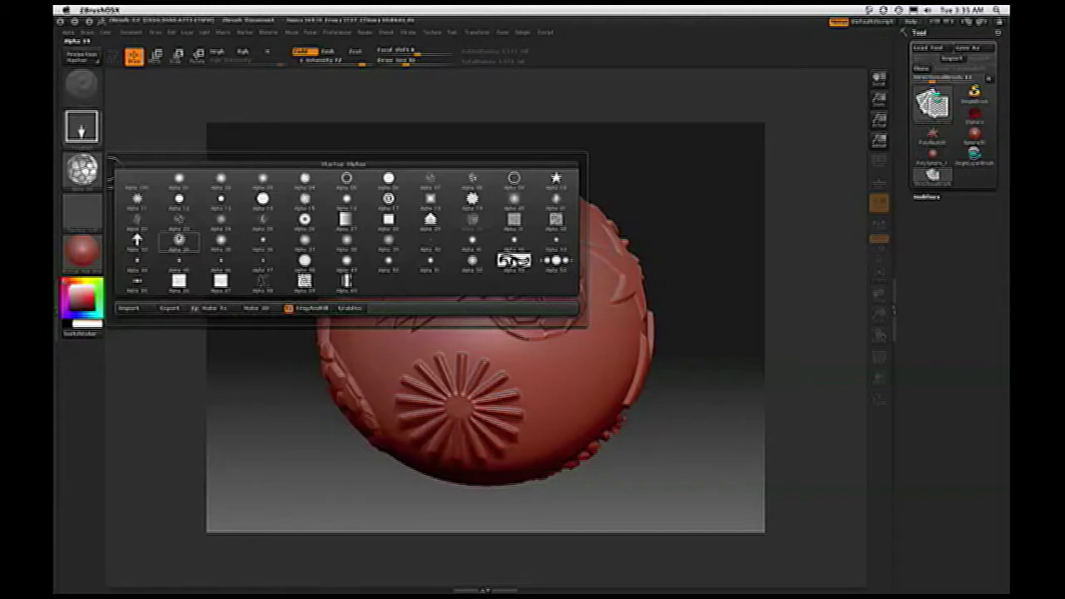
pyautogui.click(180, 226)
pyautogui.moveTo(518, 205); pyautogui.dragTo(678, 206)
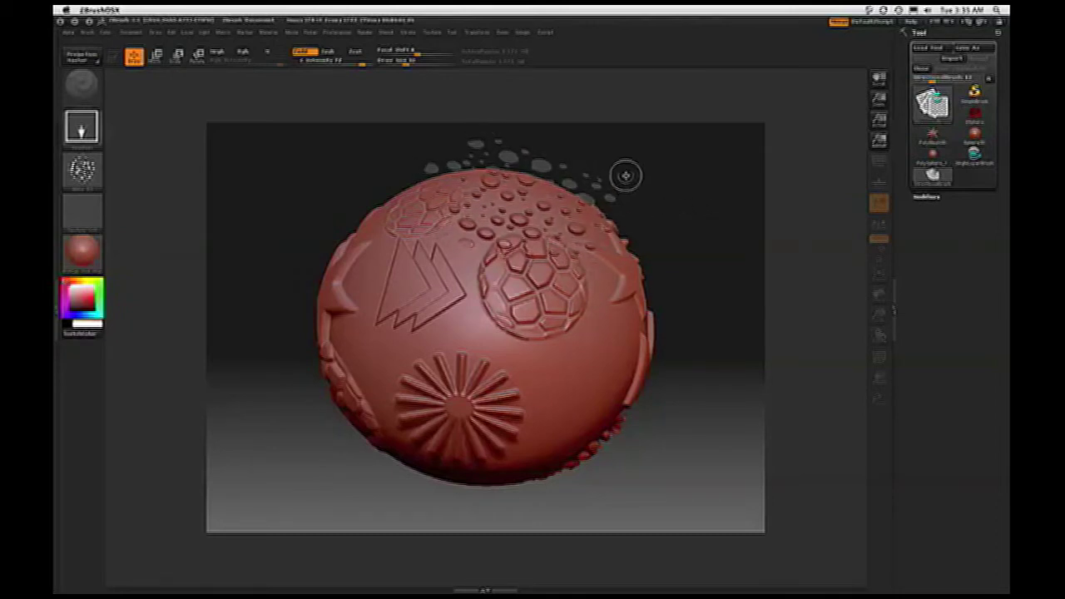
# Pick up the stamped relief, and drop the sphere again with the blank area between the rings and the arrow facing the view.
pyautogui.click(81, 56)
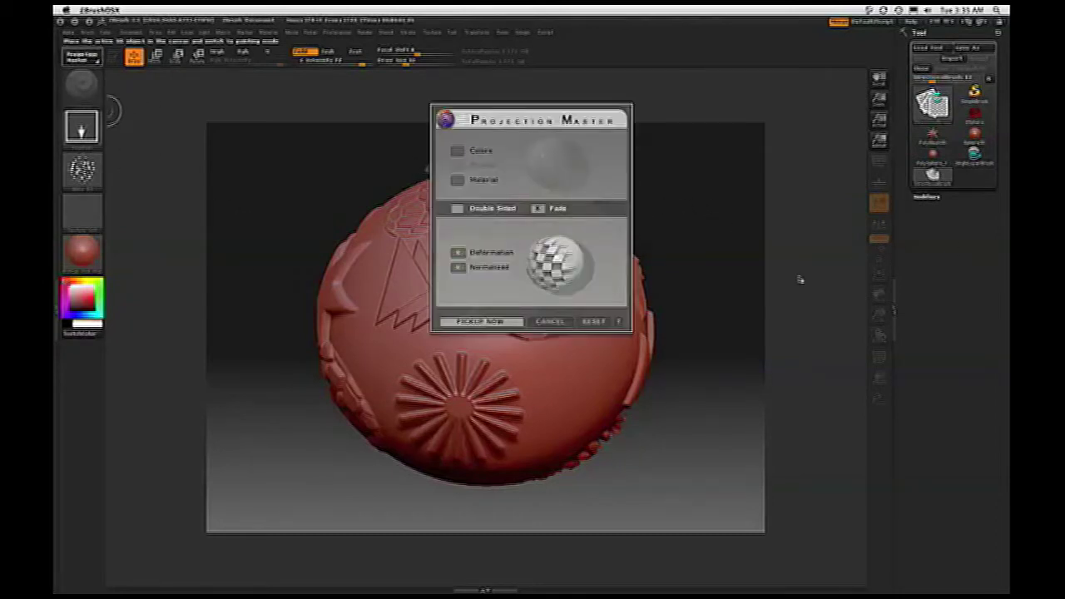
pyautogui.click(512, 323)
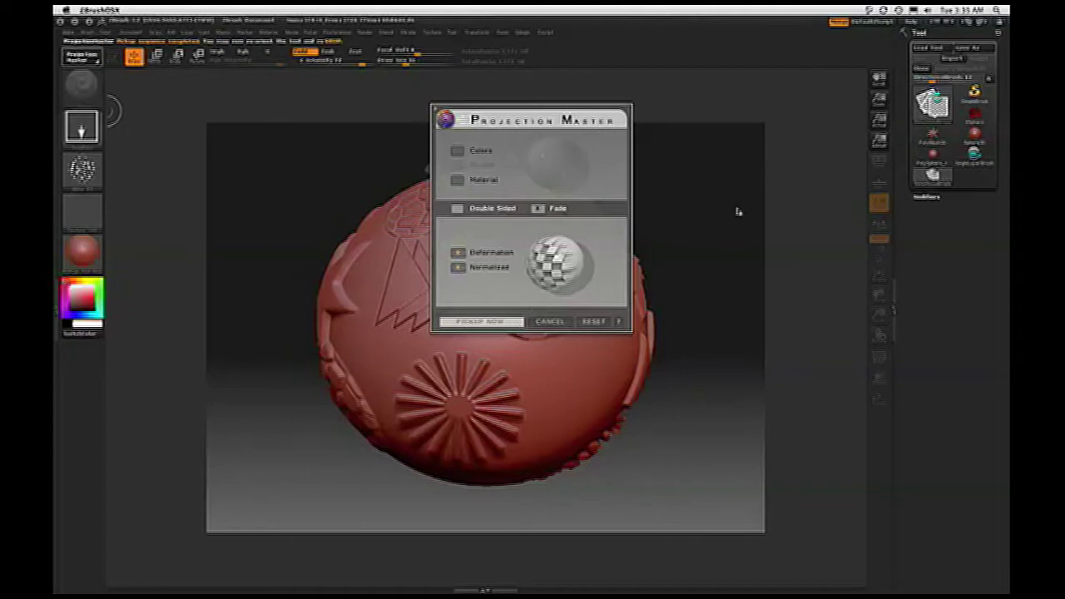
pyautogui.moveTo(724, 212)
pyautogui.mouseDown()
pyautogui.moveTo(669, 226)
pyautogui.moveTo(681, 229)
pyautogui.moveTo(632, 200)
pyautogui.moveTo(690, 221)
pyautogui.moveTo(638, 211)
pyautogui.moveTo(683, 219)
pyautogui.moveTo(645, 219)
pyautogui.moveTo(765, 231)
pyautogui.moveTo(749, 230)
pyautogui.moveTo(707, 174)
pyautogui.moveTo(739, 164)
pyautogui.moveTo(695, 147)
pyautogui.moveTo(662, 181)
pyautogui.mouseUp()
pyautogui.click(77, 56)
pyautogui.click(507, 316)
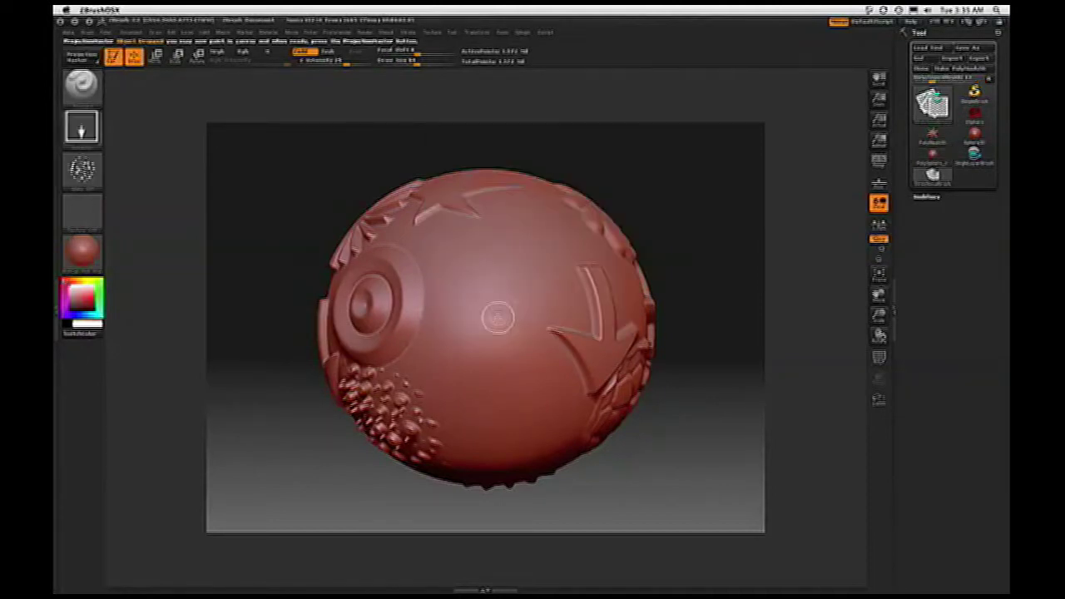
# Stamp the arrow Alpha 33 in the middle of the blank area, pointing upward.
pyautogui.click(90, 125)
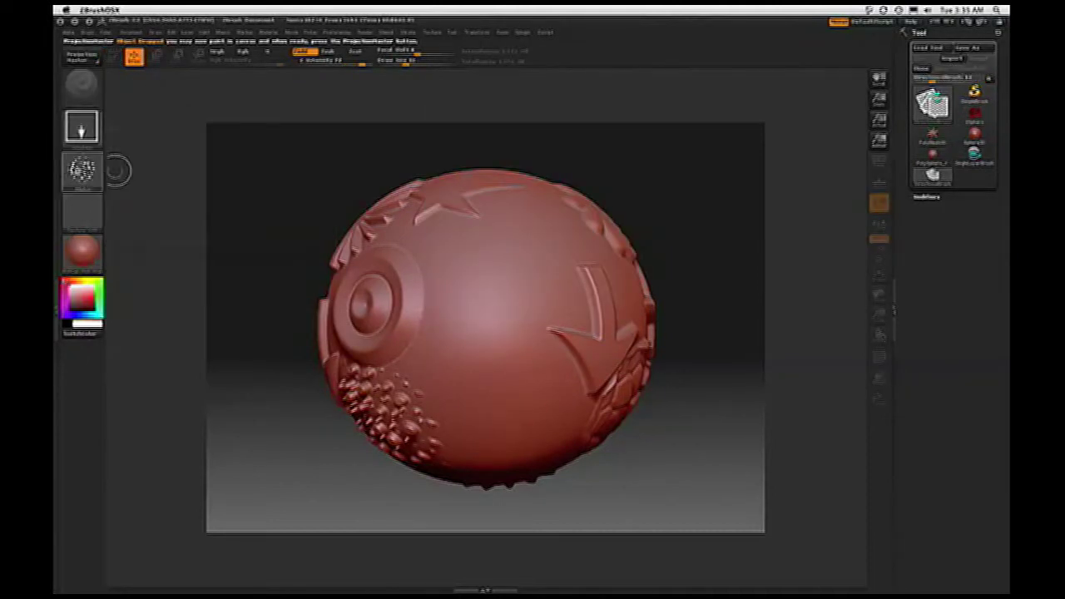
pyautogui.click(81, 171)
pyautogui.click(138, 243)
pyautogui.moveTo(496, 324)
pyautogui.mouseDown()
pyautogui.moveTo(537, 384)
pyautogui.moveTo(503, 432)
pyautogui.moveTo(520, 430)
pyautogui.mouseUp()
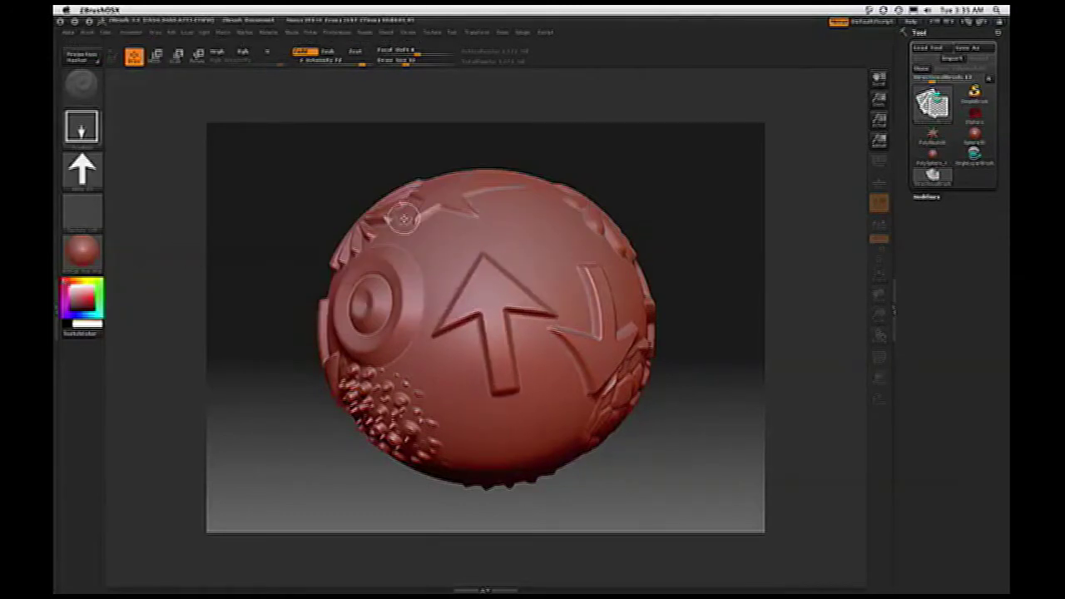
# Pick up the arrow relief with Projection Master and inspect the stamped details around the sphere.
pyautogui.click(82, 58)
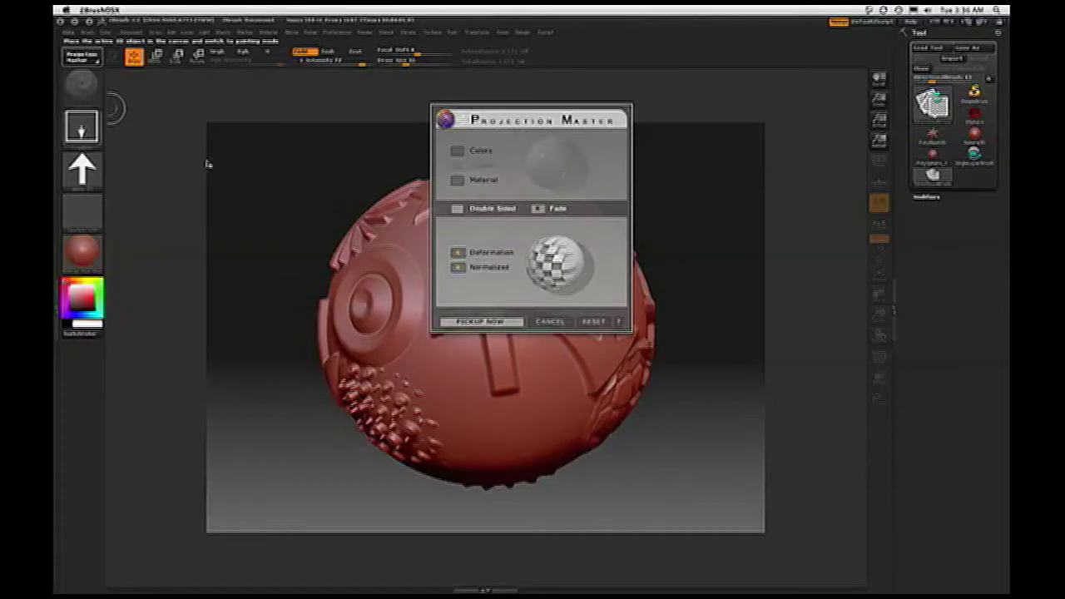
pyautogui.click(481, 323)
pyautogui.moveTo(726, 152)
pyautogui.mouseDown()
pyautogui.moveTo(811, 162)
pyautogui.moveTo(778, 178)
pyautogui.moveTo(814, 167)
pyautogui.moveTo(574, 157)
pyautogui.moveTo(488, 366)
pyautogui.moveTo(658, 273)
pyautogui.mouseUp()
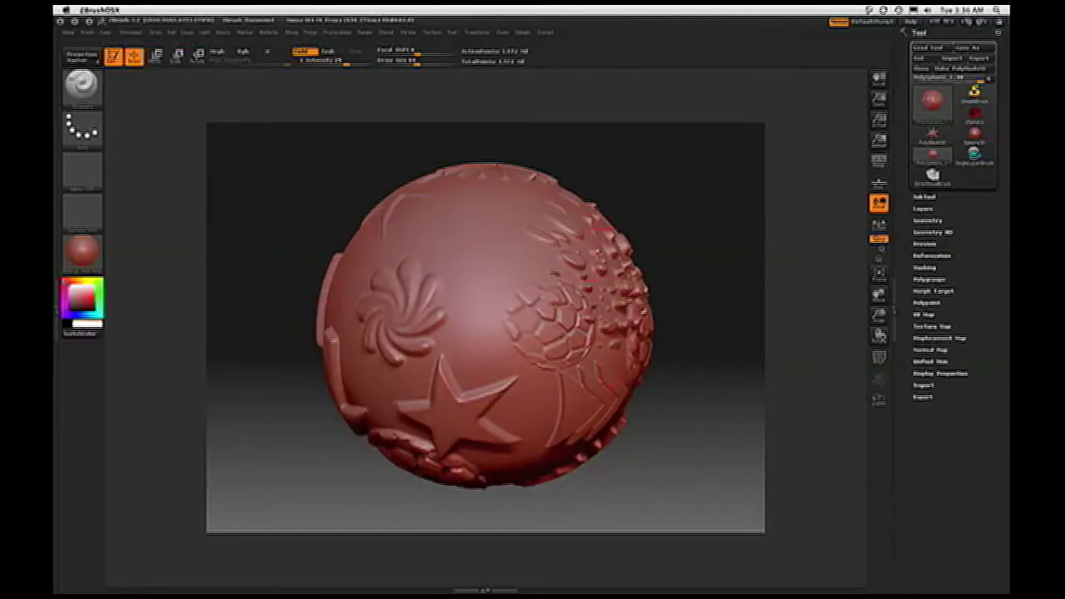
pyautogui.moveTo(690, 246); pyautogui.dragTo(570, 233)
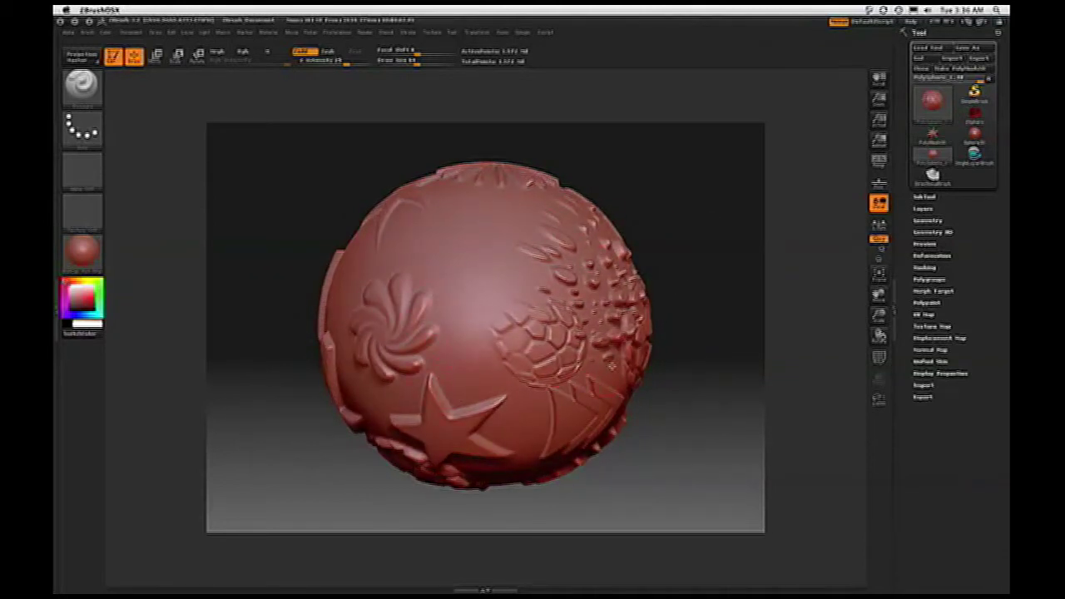
pyautogui.moveTo(718, 337)
pyautogui.mouseDown()
pyautogui.moveTo(699, 276)
pyautogui.moveTo(711, 223)
pyautogui.mouseUp()
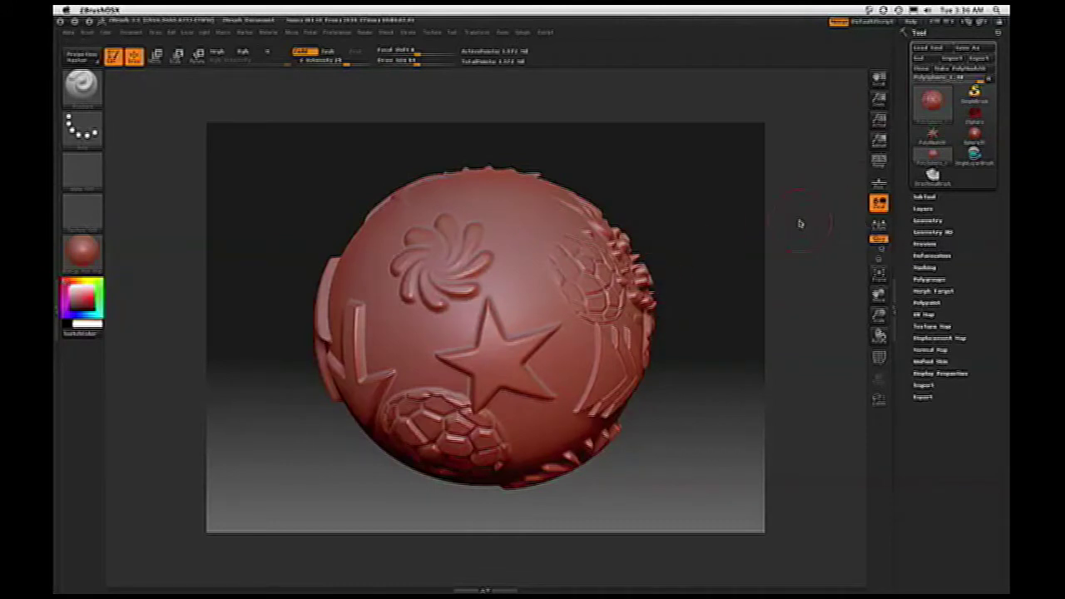
# Lower the sphere to a middle subdivision level that still holds the relief shapes, and delete the levels below it.
pyautogui.click(929, 220)
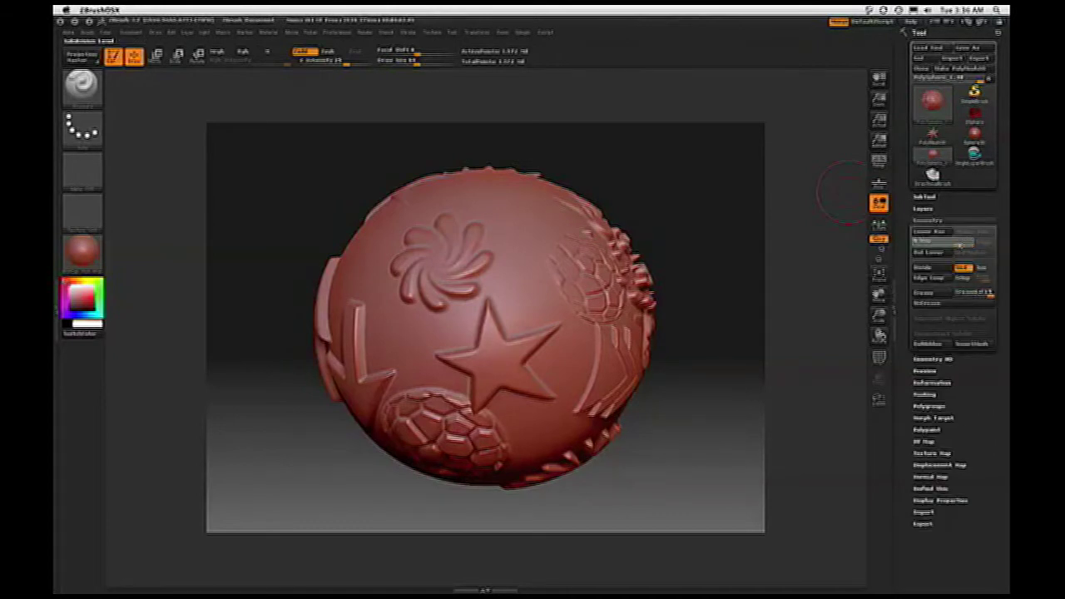
pyautogui.moveTo(913, 249); pyautogui.dragTo(672, 261)
pyautogui.moveTo(743, 266); pyautogui.dragTo(731, 301)
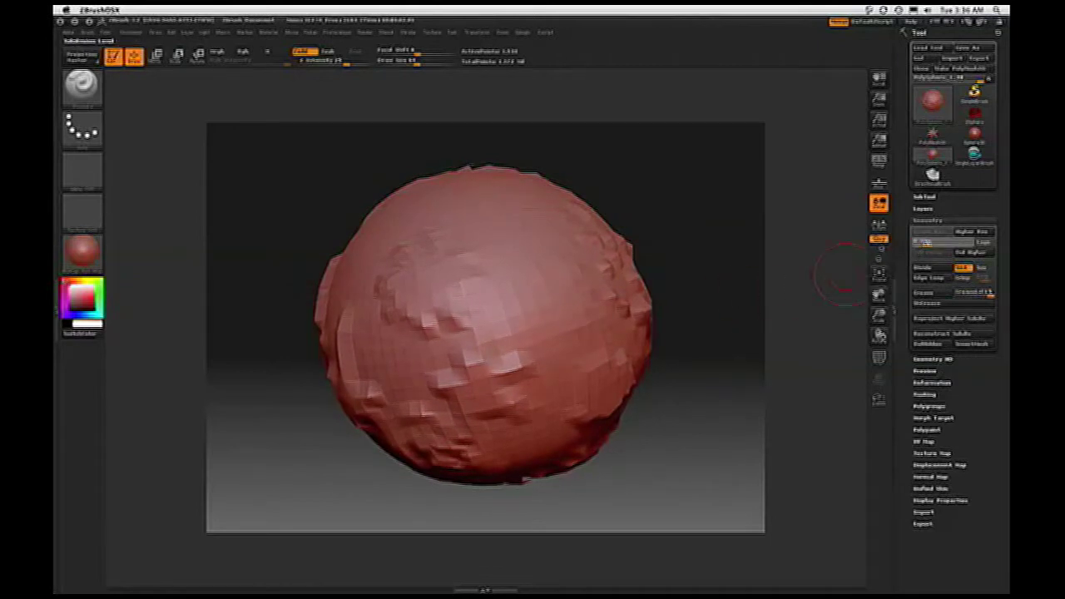
pyautogui.click(936, 242)
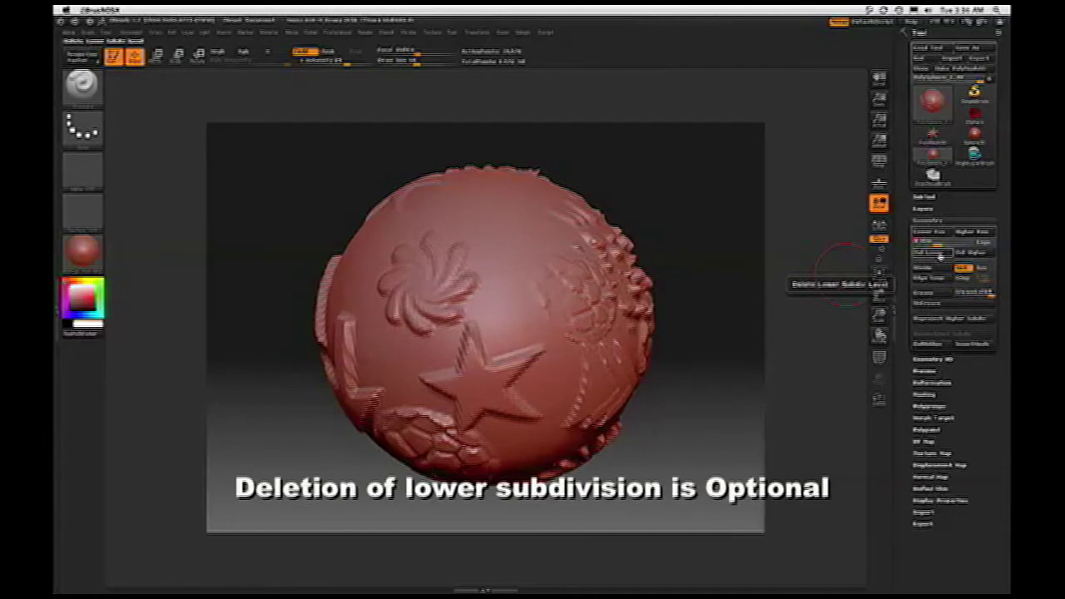
pyautogui.click(937, 253)
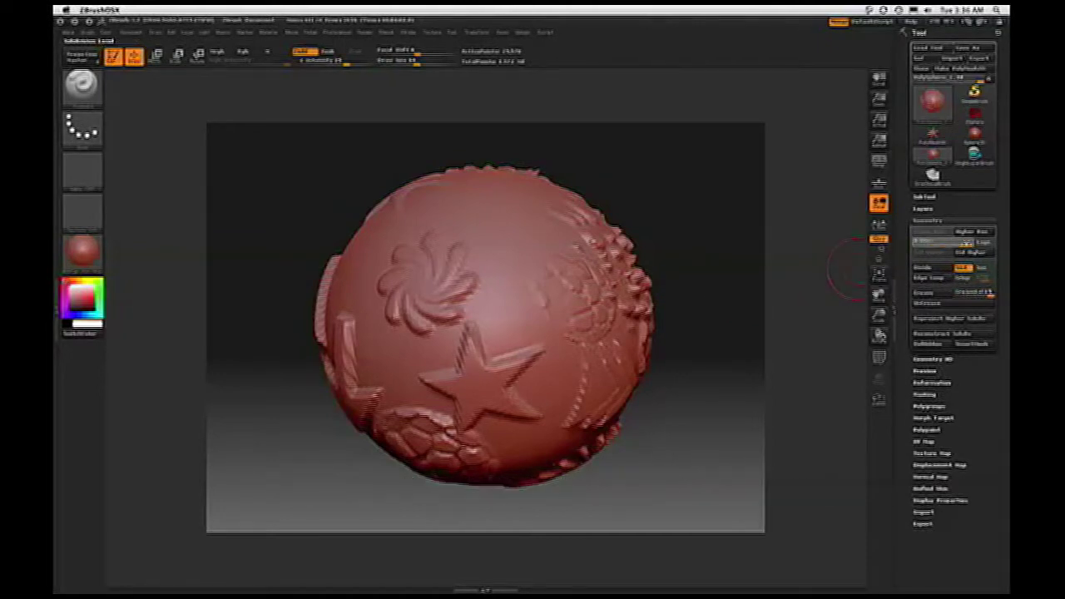
# Step the sphere up to its highest subdivision level to check the full relief detail.
pyautogui.press('d')
pyautogui.press('d')
pyautogui.press('d')
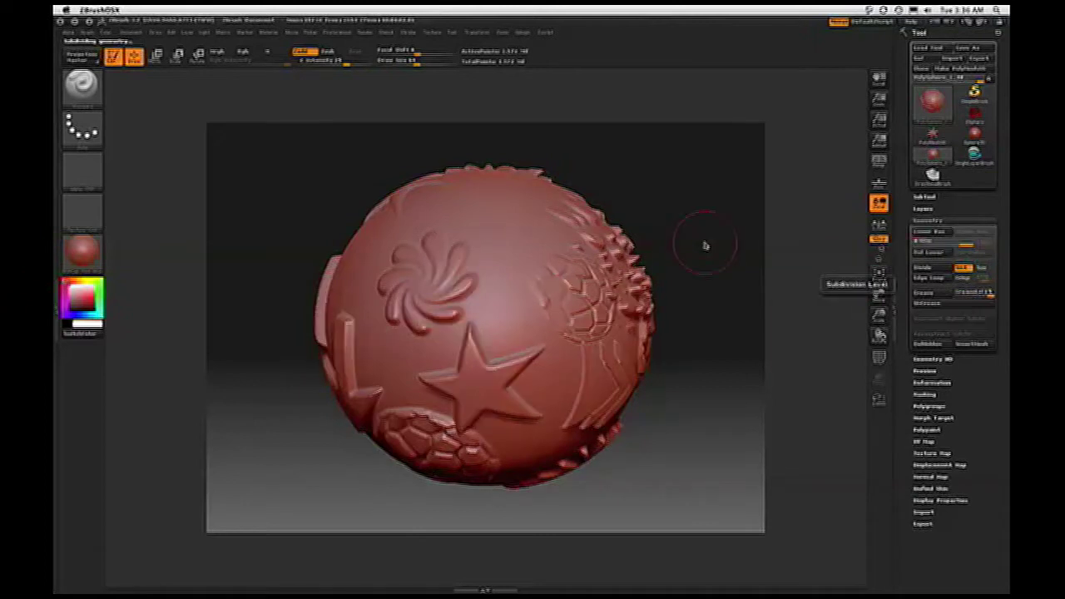
pyautogui.moveTo(706, 238); pyautogui.dragTo(722, 220)
# Set the sphere to its lowest remaining subdivision level, SDiv 1.
pyautogui.moveTo(964, 244); pyautogui.dragTo(924, 248)
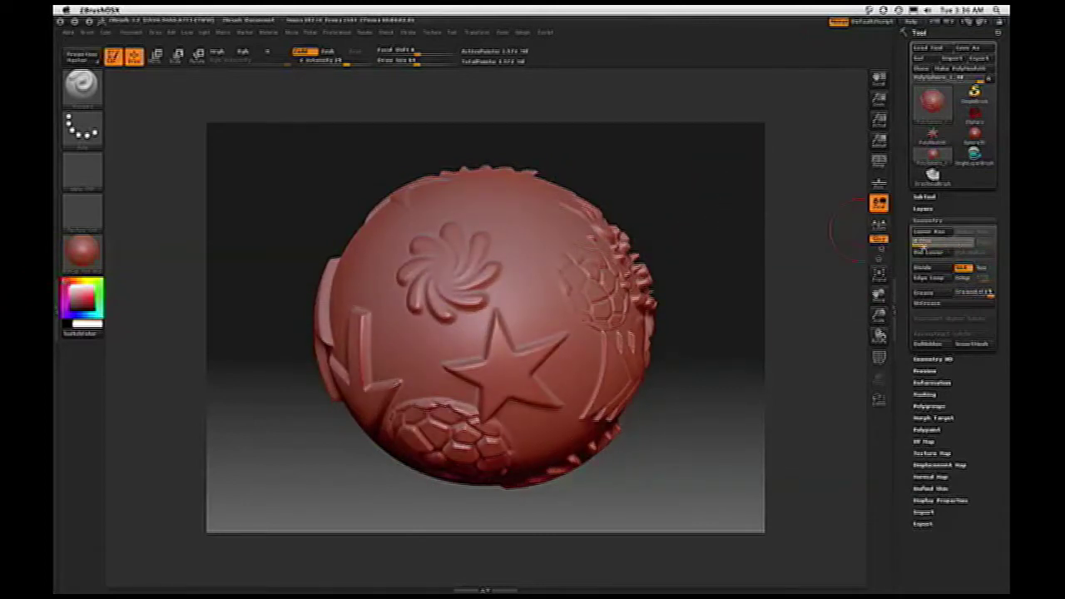
pyautogui.moveTo(724, 227)
pyautogui.mouseDown()
pyautogui.moveTo(690, 290)
pyautogui.moveTo(721, 205)
pyautogui.mouseUp()
pyautogui.moveTo(726, 254)
pyautogui.mouseDown()
pyautogui.moveTo(725, 233)
pyautogui.moveTo(737, 229)
pyautogui.mouseUp()
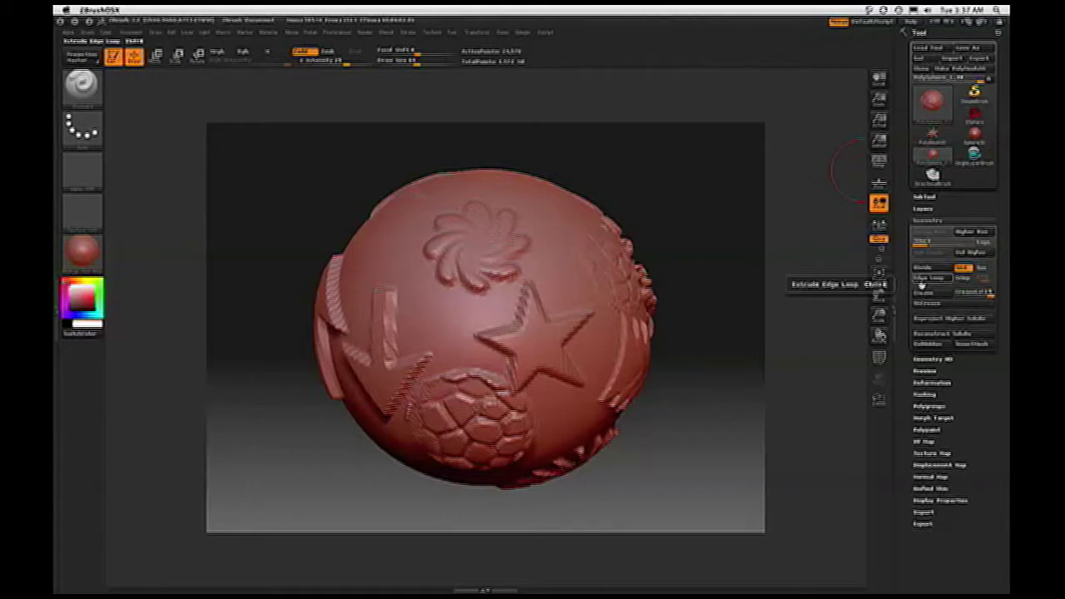
pyautogui.click(932, 221)
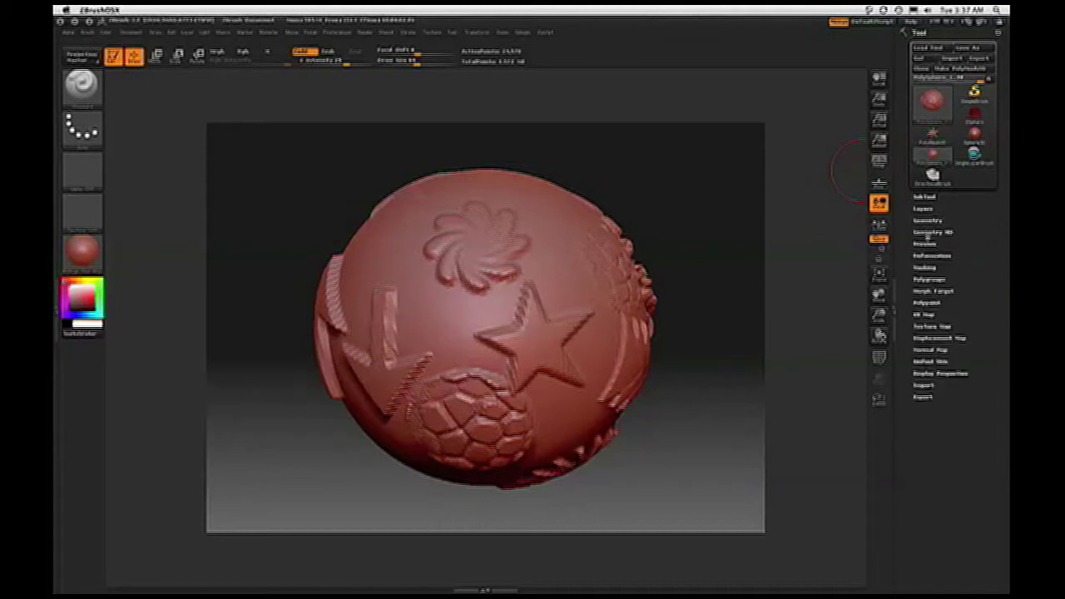
pyautogui.click(925, 280)
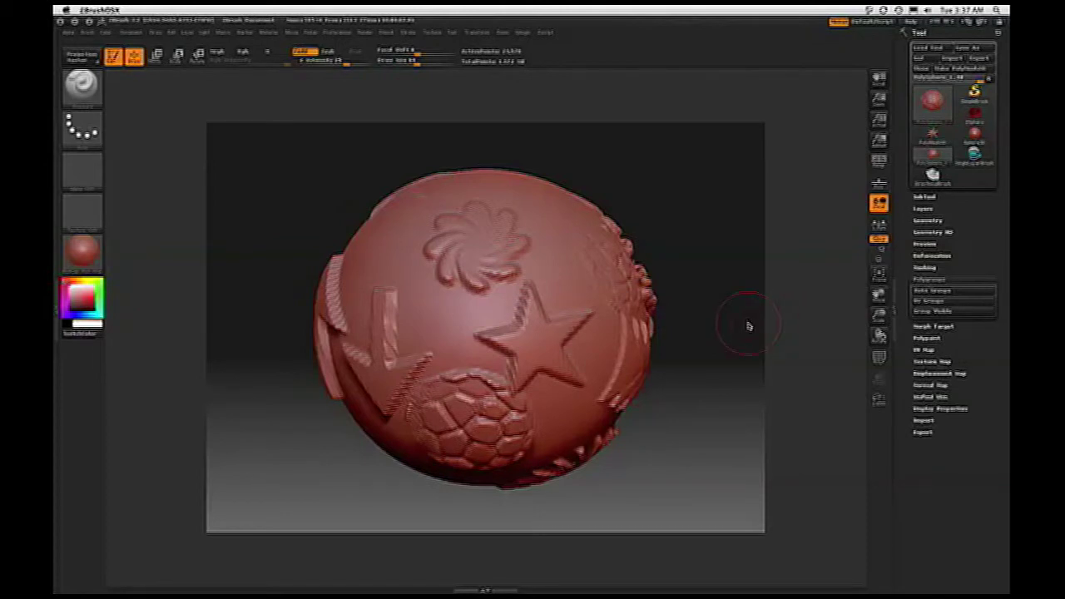
pyautogui.click(930, 280)
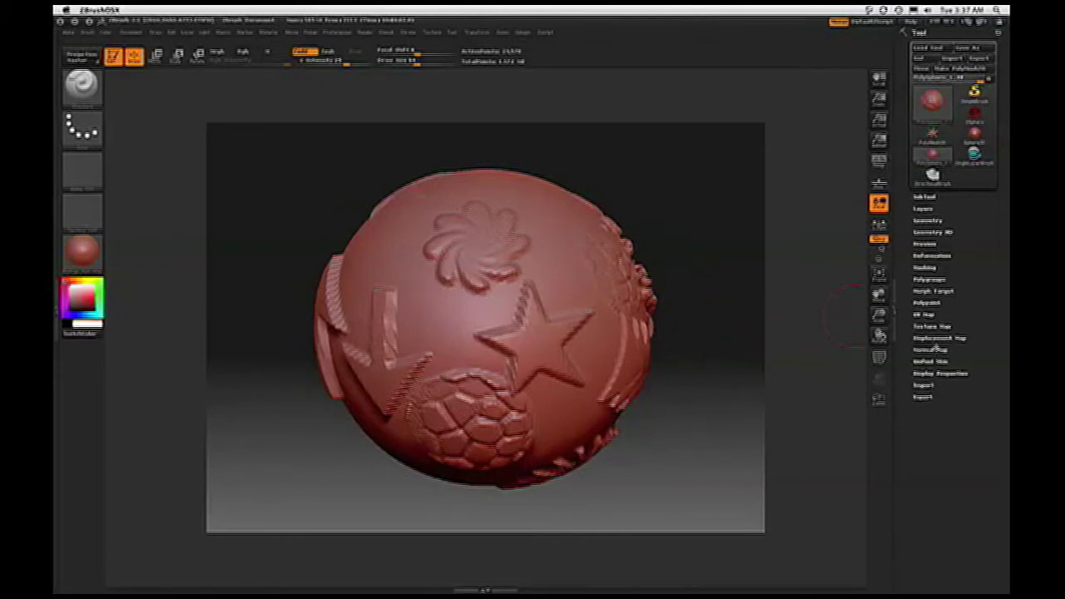
# Assign group UV tiles (GUVTiles) to the sphere in its UV map settings.
pyautogui.click(927, 314)
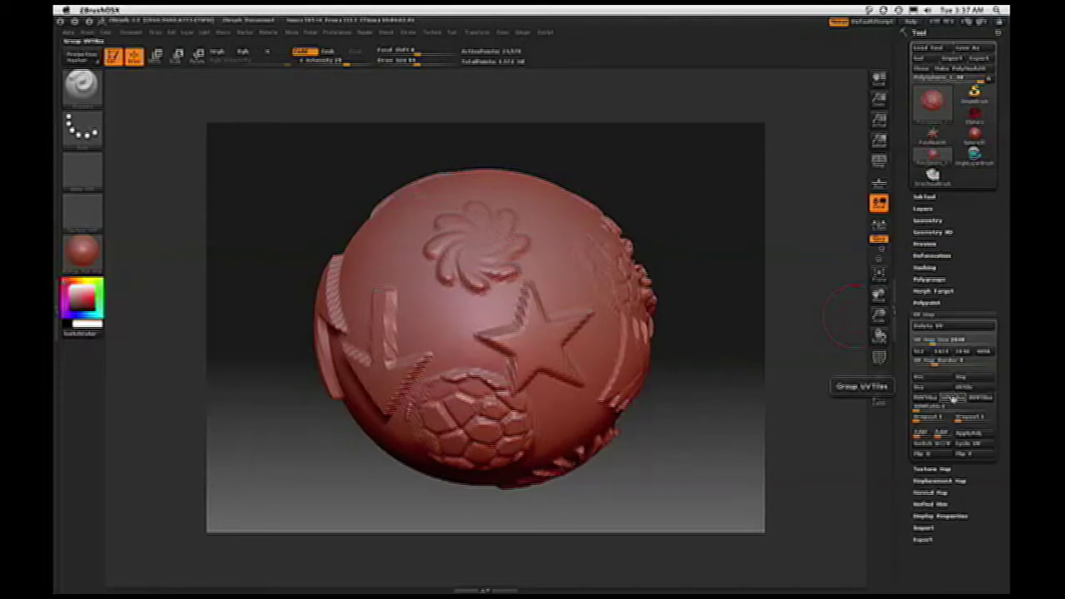
pyautogui.click(953, 398)
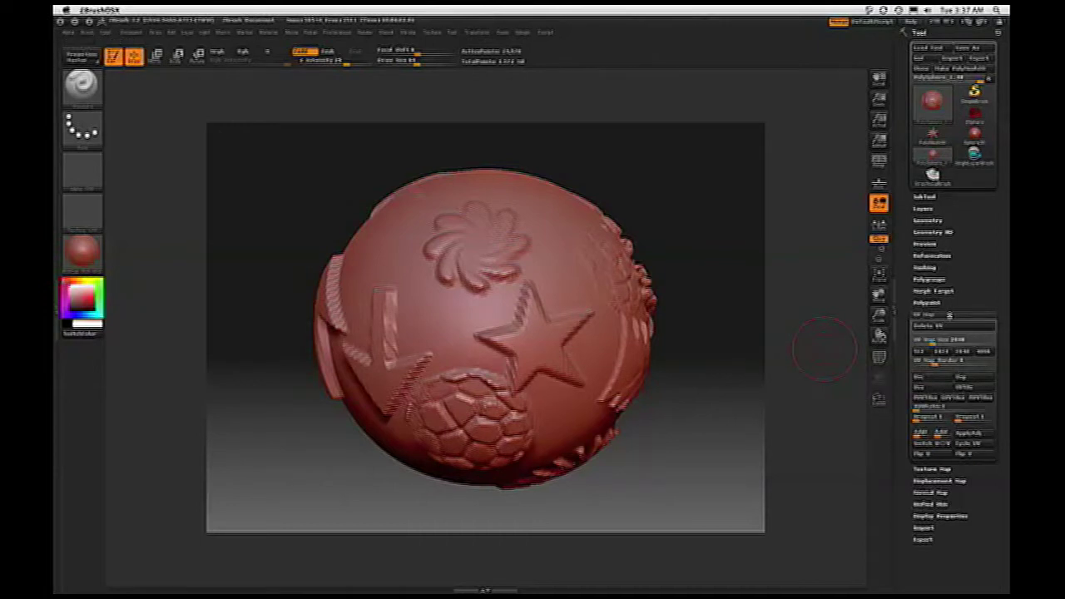
pyautogui.click(950, 317)
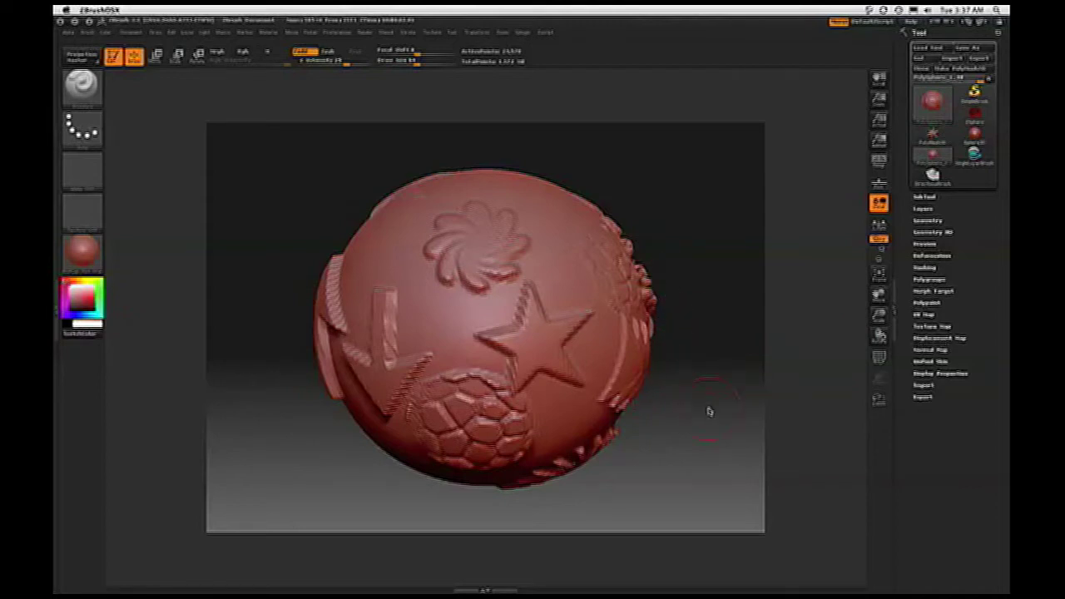
# Create a displacement map from the sphere's lowest subdivision level with SmoothUV enabled, and preview the map.
pyautogui.click(961, 340)
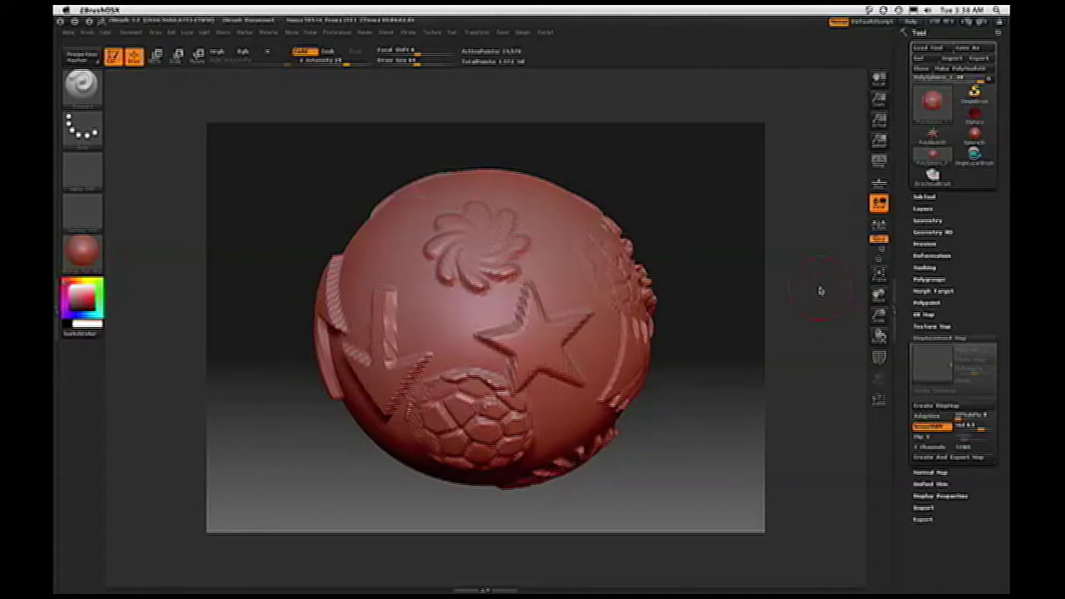
pyautogui.press('d')
pyautogui.hotkey('shift', 'd')
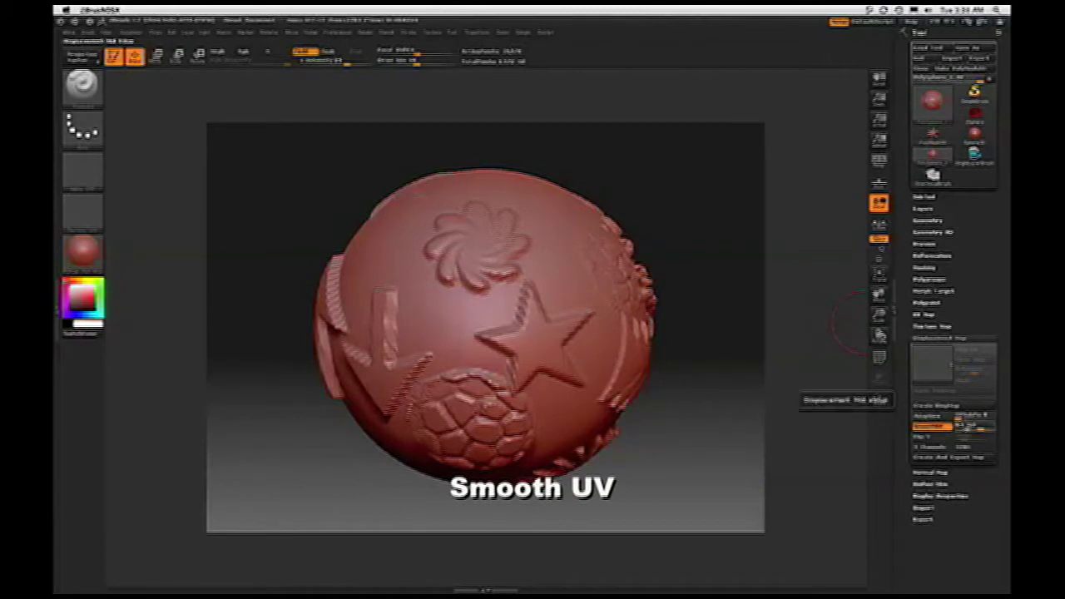
pyautogui.click(976, 411)
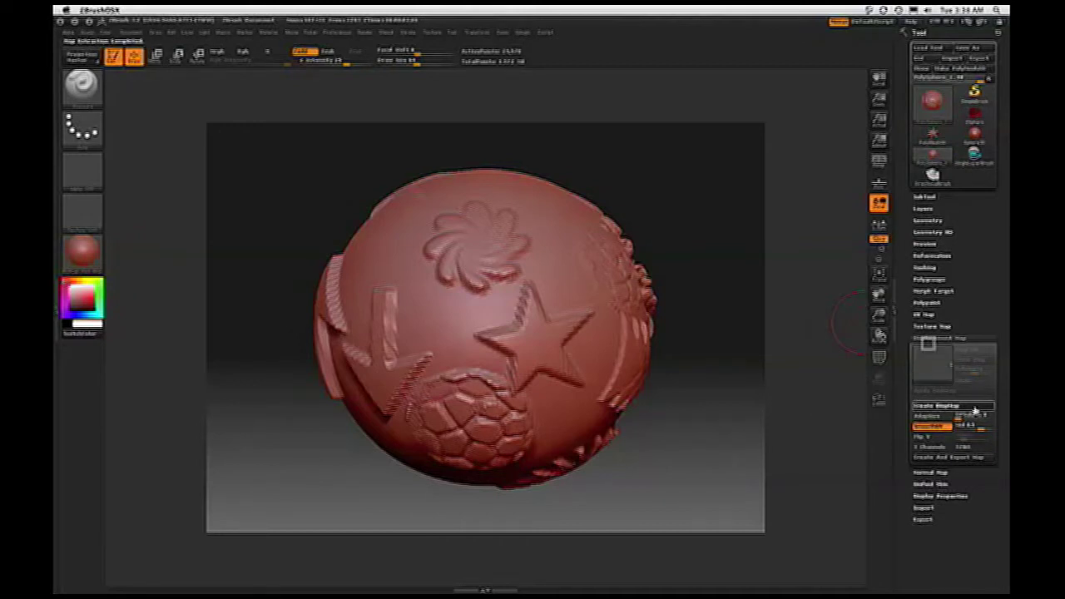
pyautogui.moveTo(933, 373)
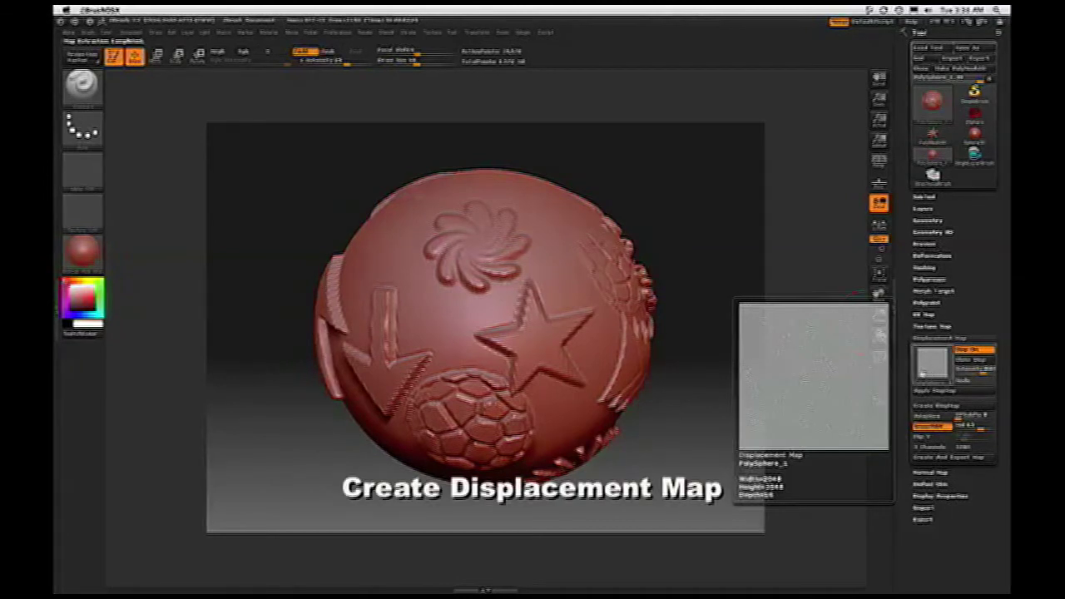
# Toggle the sphere's displacement map off and on, and enable the displacement Mode preview.
pyautogui.click(969, 351)
pyautogui.click(969, 350)
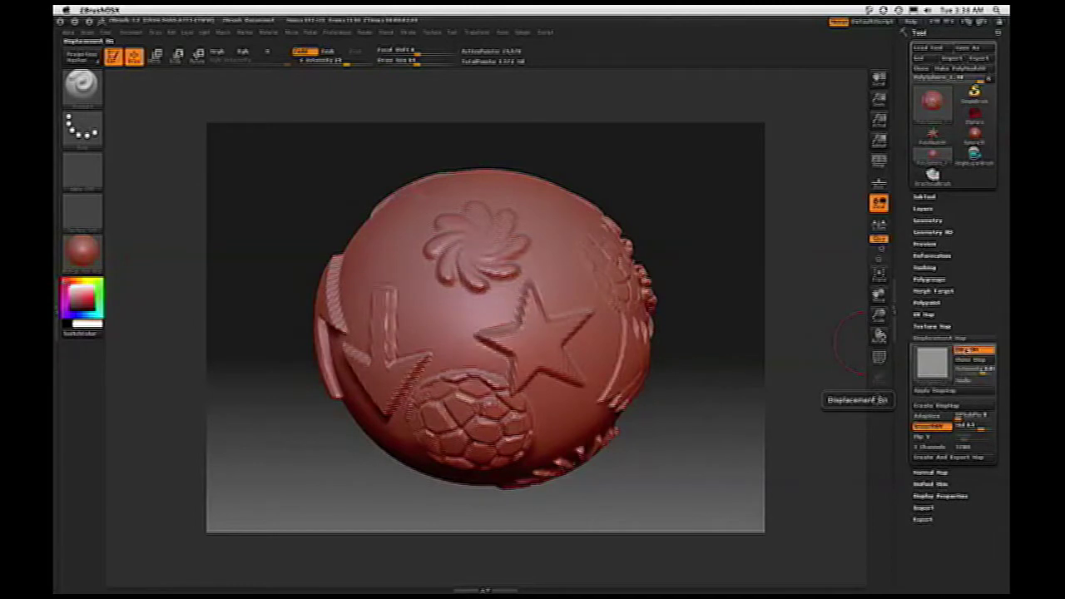
pyautogui.click(968, 382)
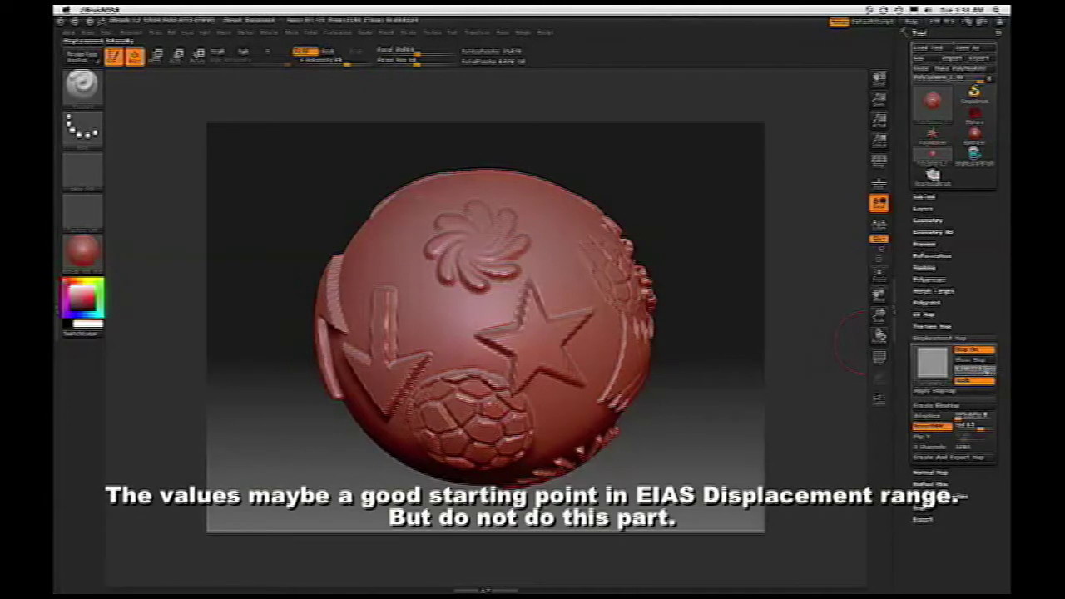
# Try lower and higher displacement intensity values to judge how strongly the map raises the sphere's relief.
pyautogui.click(987, 371)
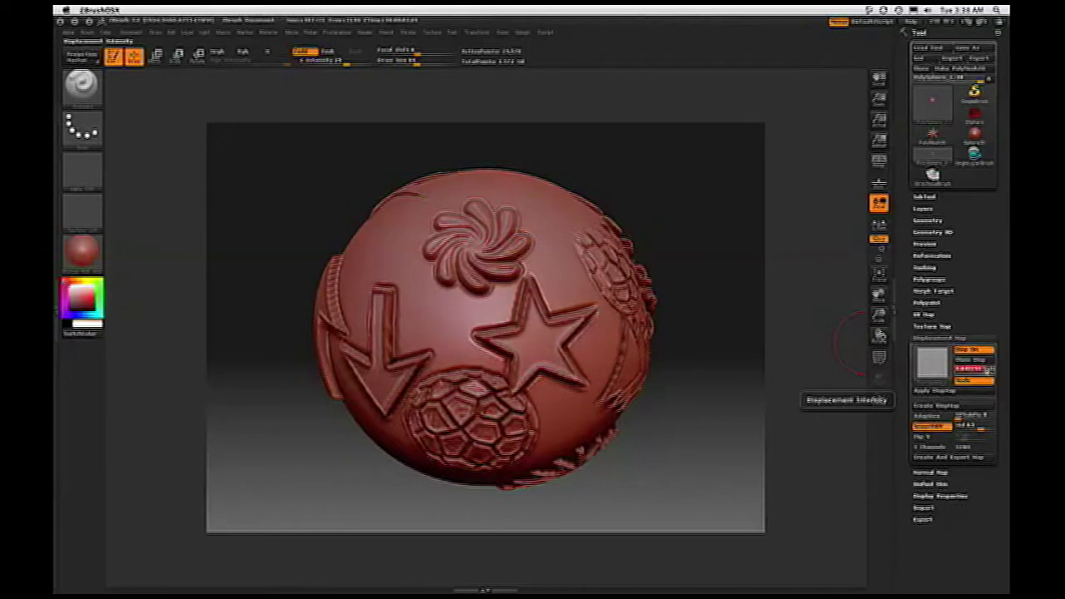
pyautogui.moveTo(988, 373); pyautogui.dragTo(983, 372)
pyautogui.click(986, 372)
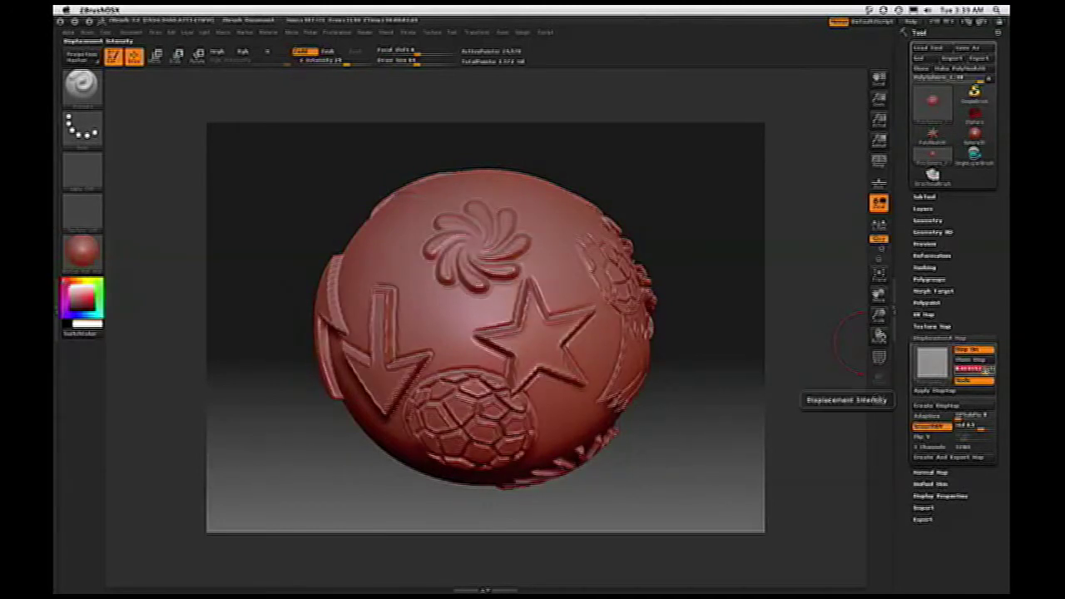
pyautogui.click(981, 372)
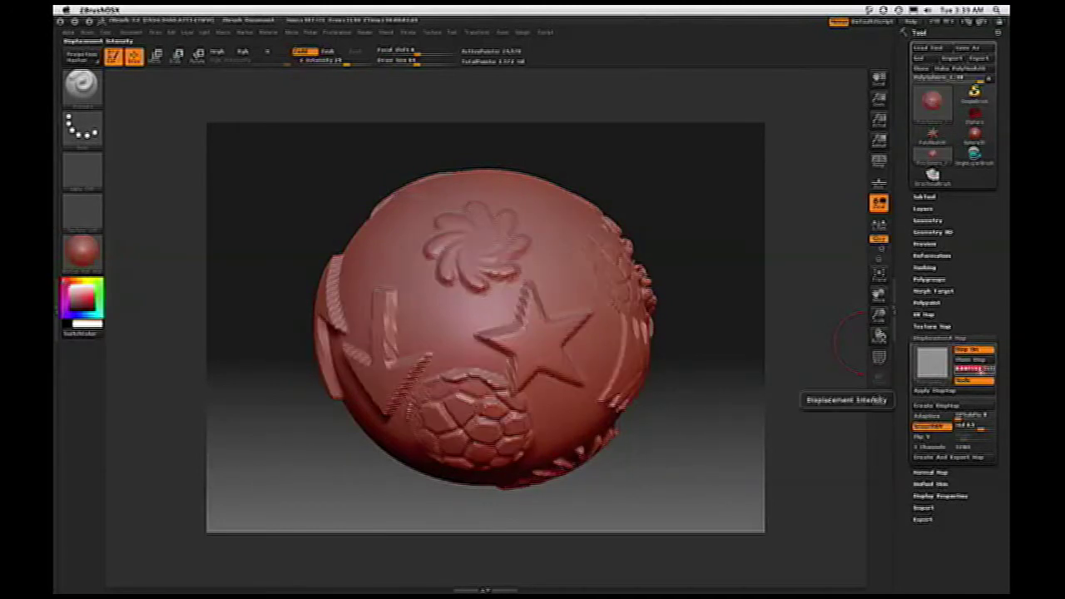
pyautogui.click(983, 372)
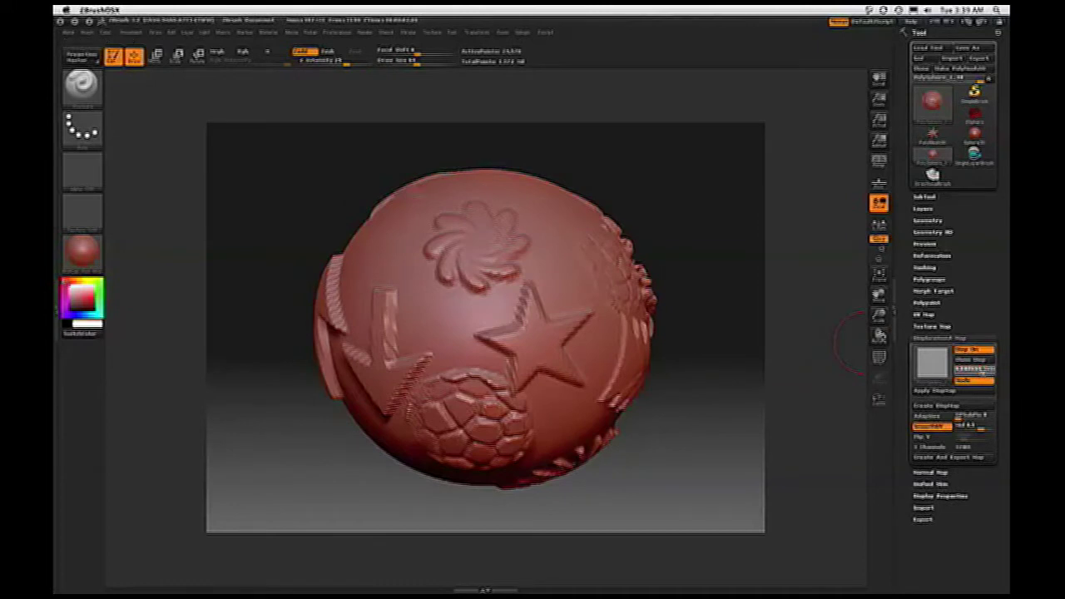
pyautogui.click(985, 372)
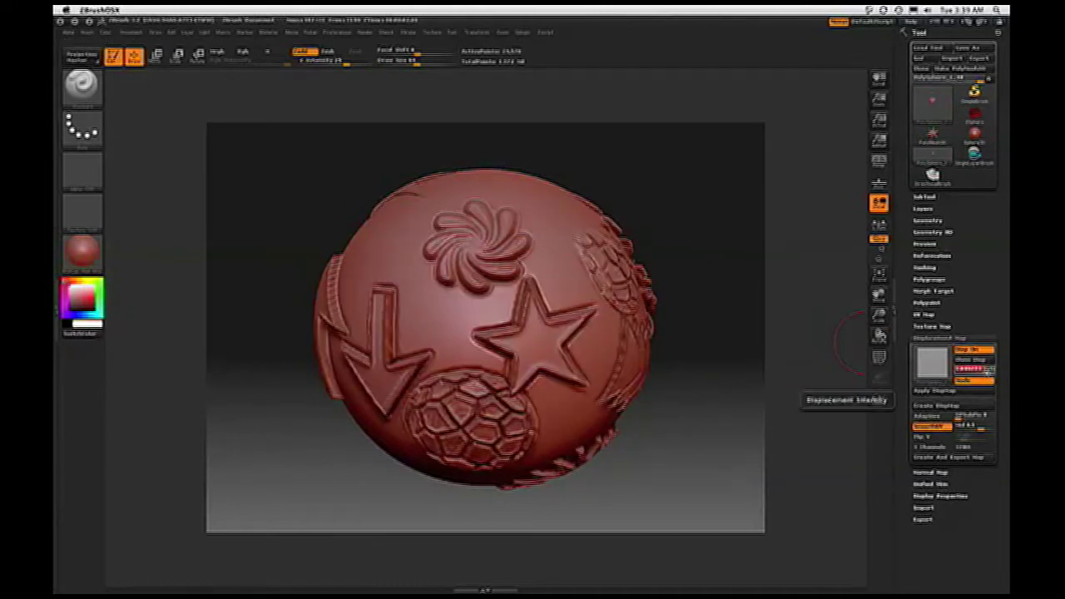
pyautogui.click(985, 372)
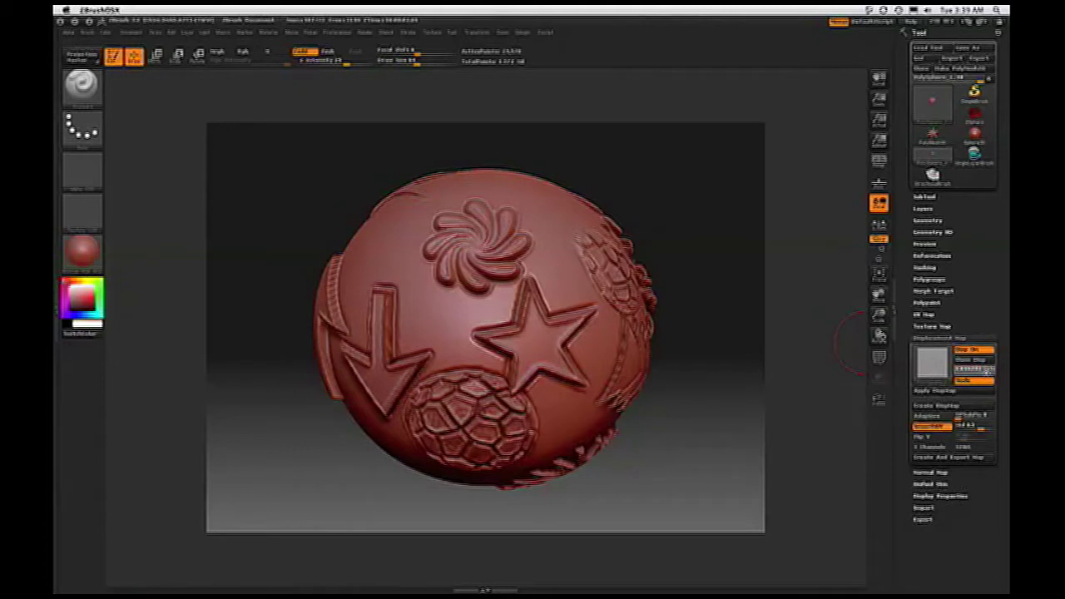
pyautogui.moveTo(986, 371); pyautogui.dragTo(983, 372)
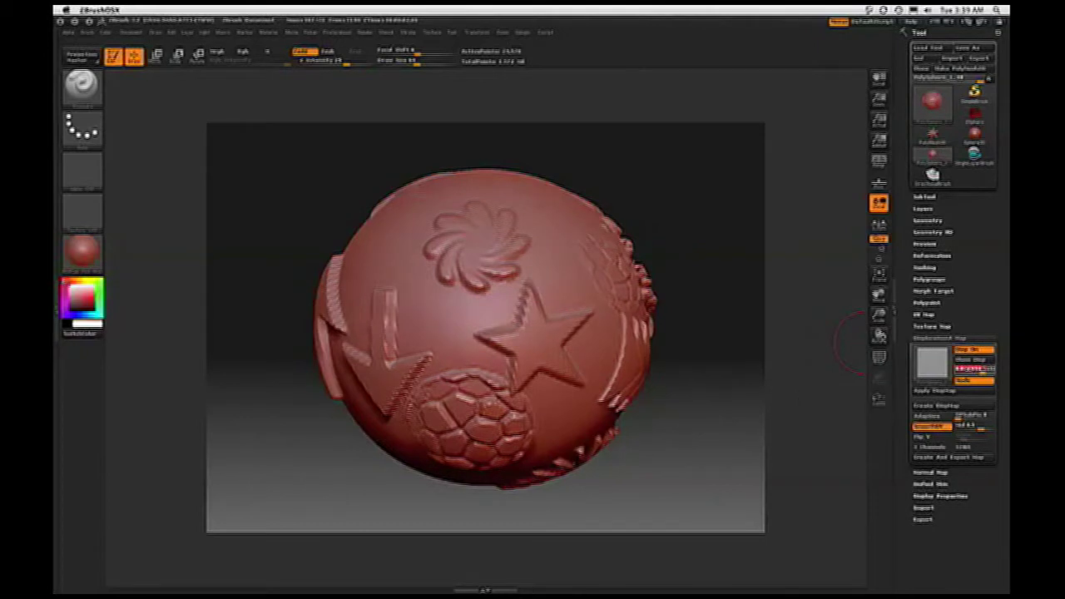
pyautogui.click(968, 370)
pyautogui.moveTo(968, 370); pyautogui.dragTo(965, 371)
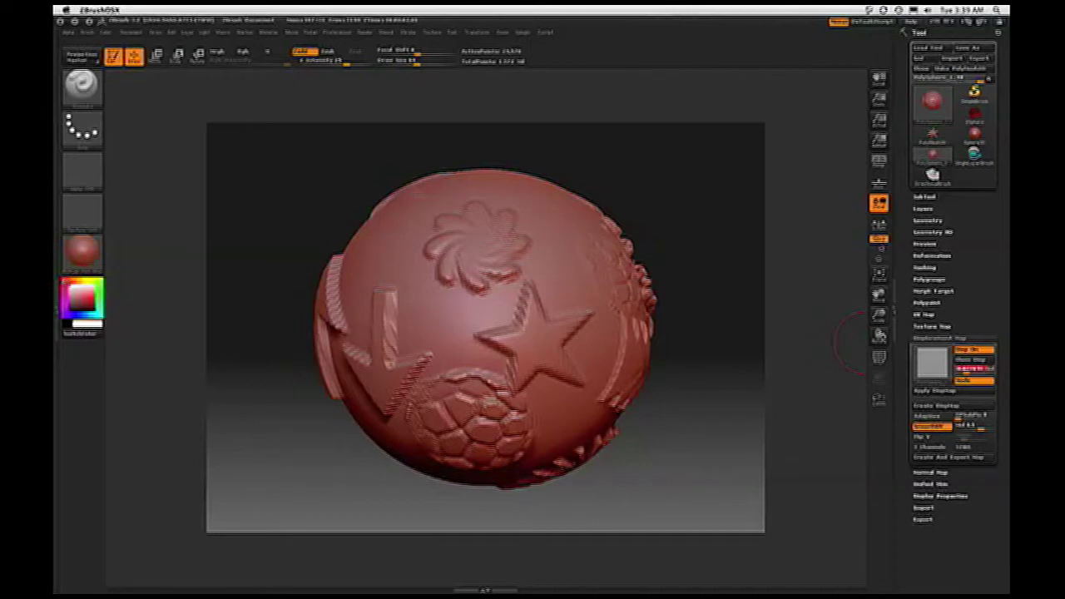
pyautogui.click(965, 371)
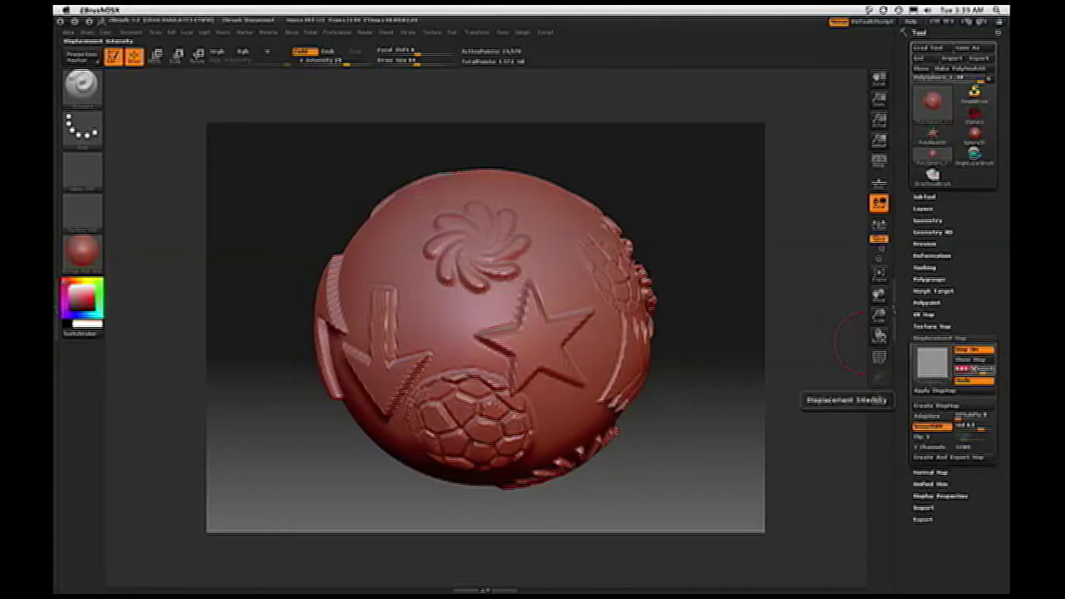
pyautogui.press('Return')
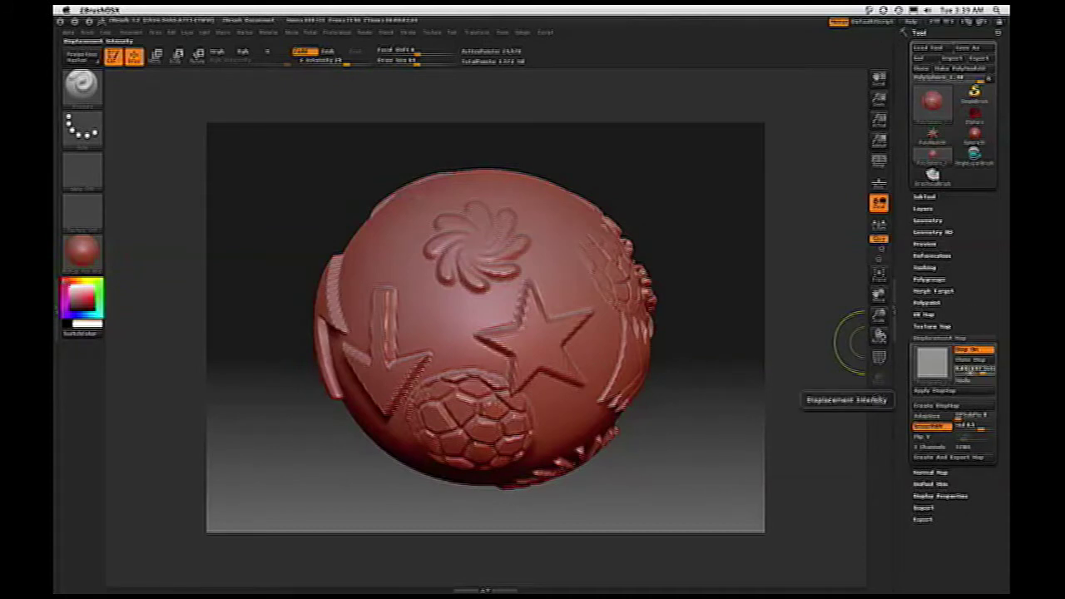
# Switch the sphere's displacement map display off and on again to compare the relief with and without it.
pyautogui.click(979, 350)
pyautogui.click(978, 351)
pyautogui.click(978, 351)
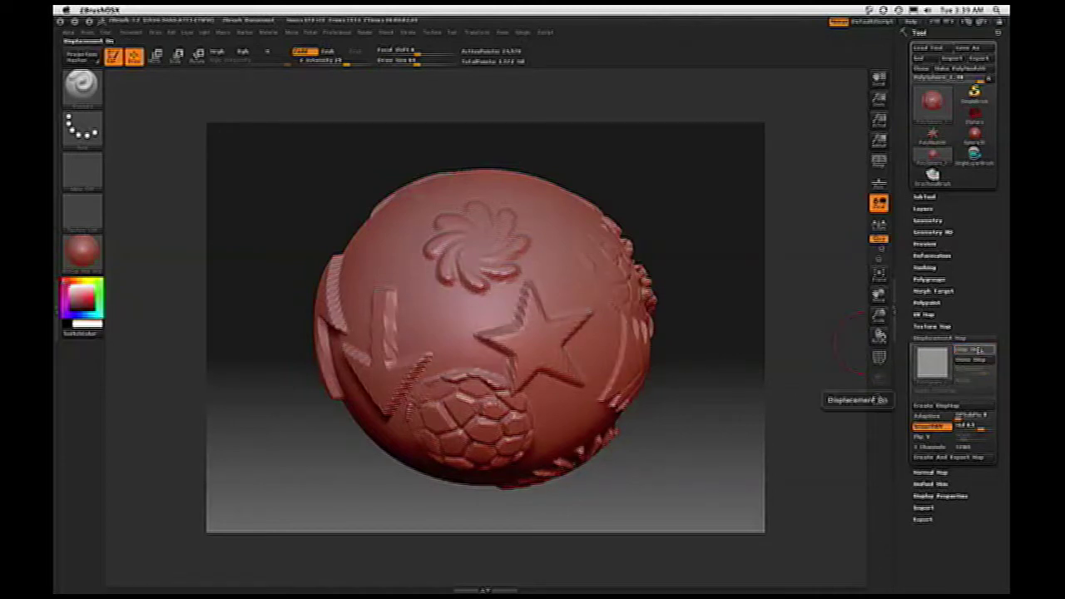
pyautogui.click(979, 351)
pyautogui.moveTo(946, 364)
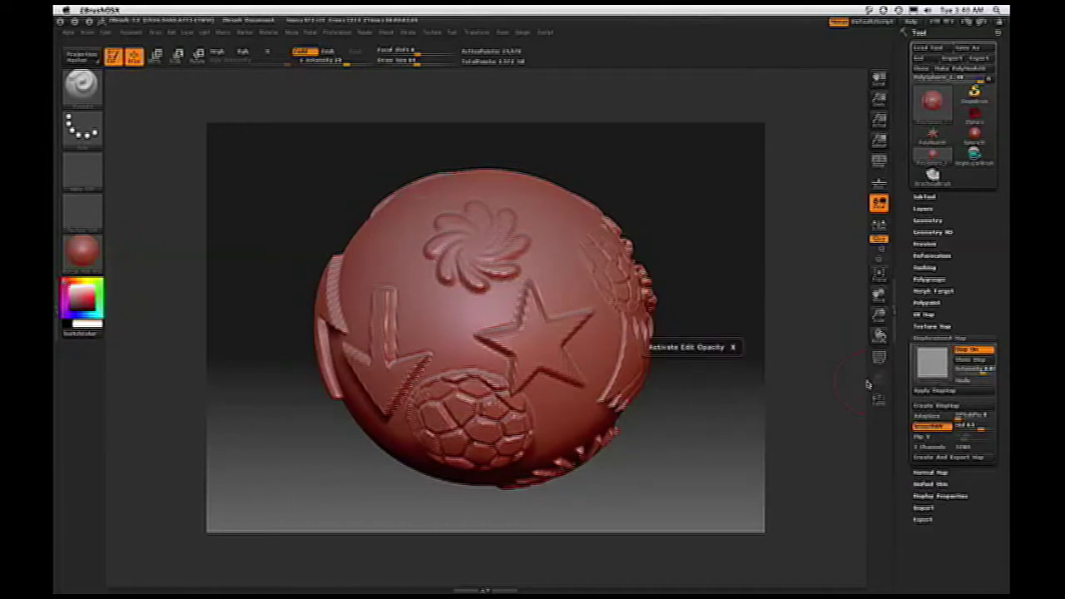
pyautogui.click(943, 360)
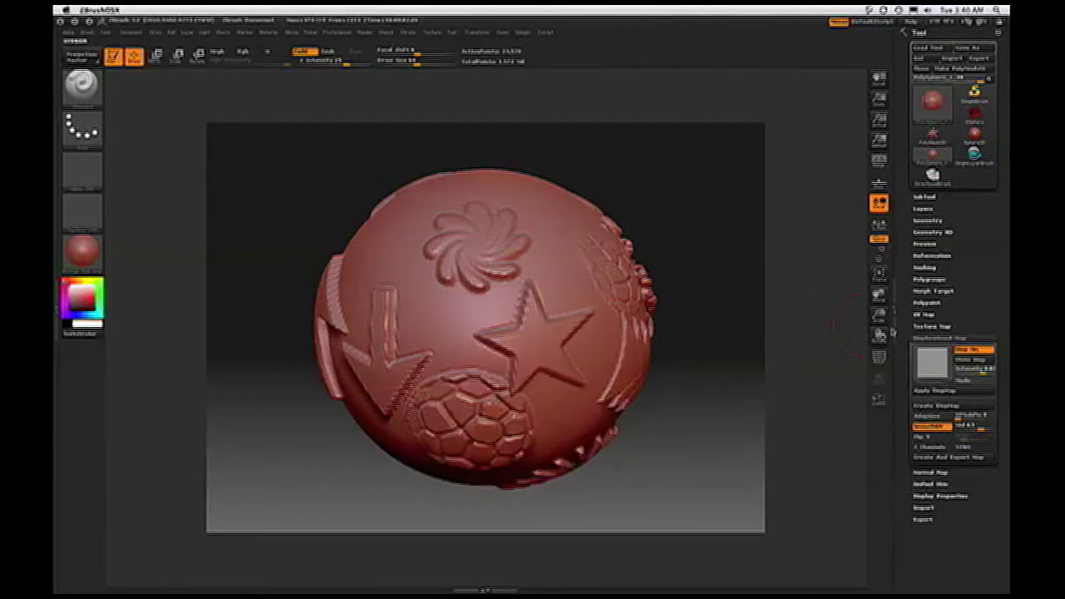
pyautogui.click(931, 364)
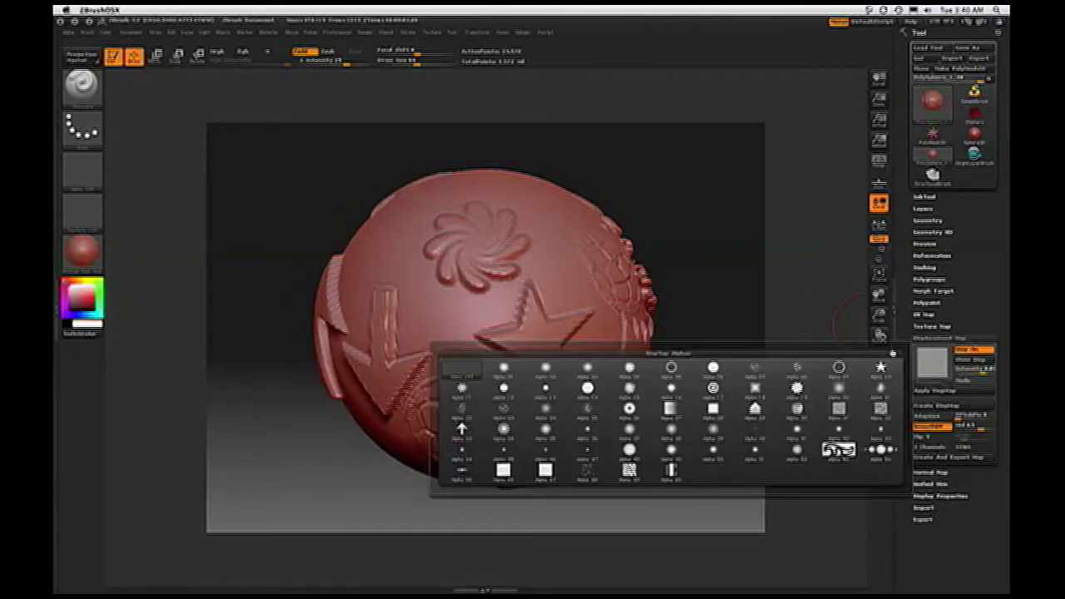
pyautogui.click(935, 359)
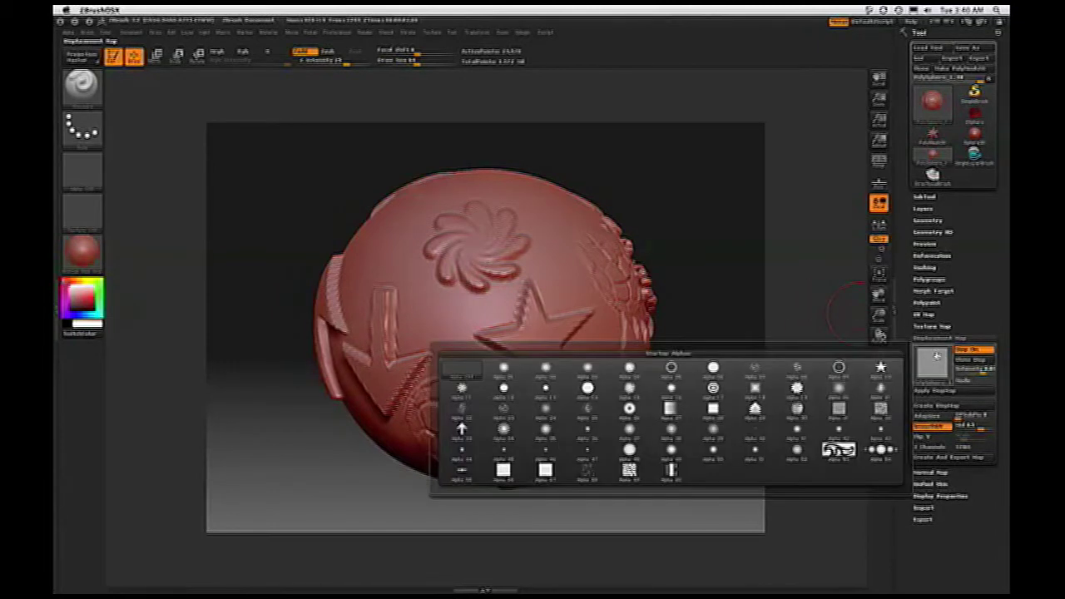
pyautogui.click(964, 303)
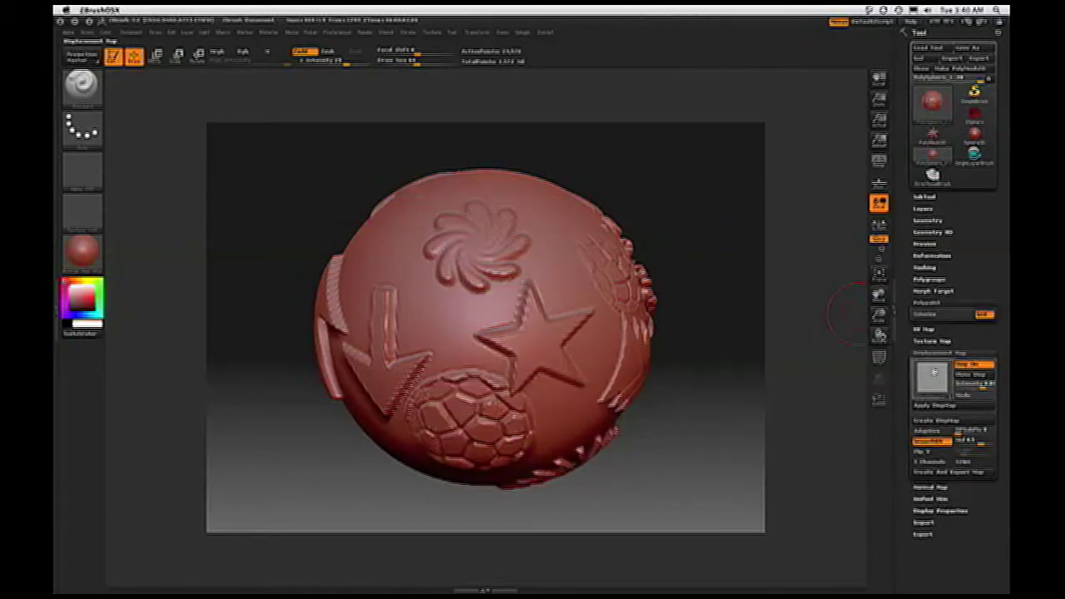
pyautogui.moveTo(934, 376)
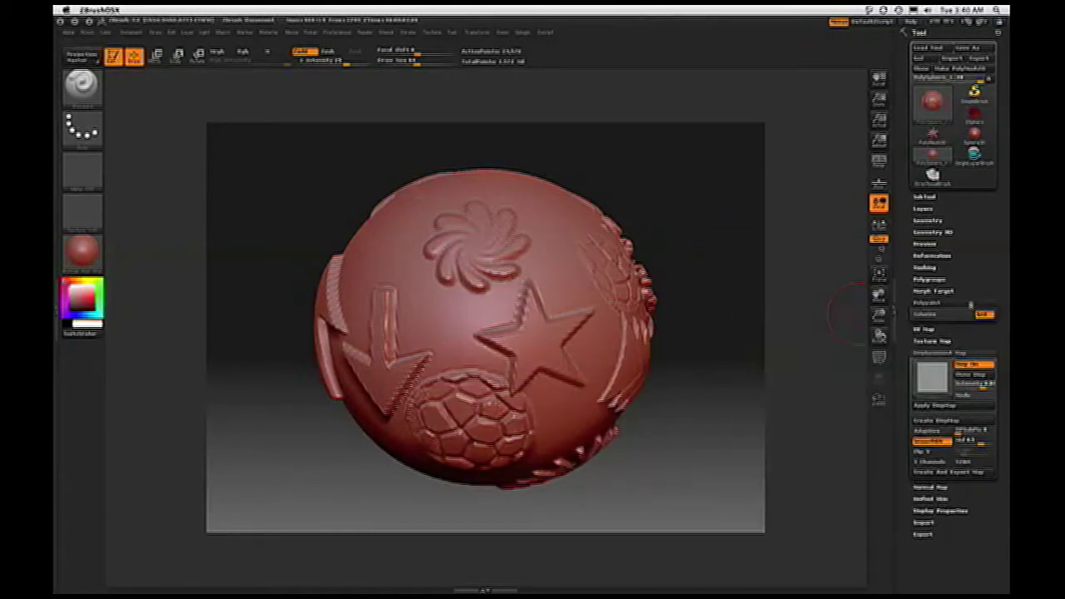
pyautogui.click(967, 303)
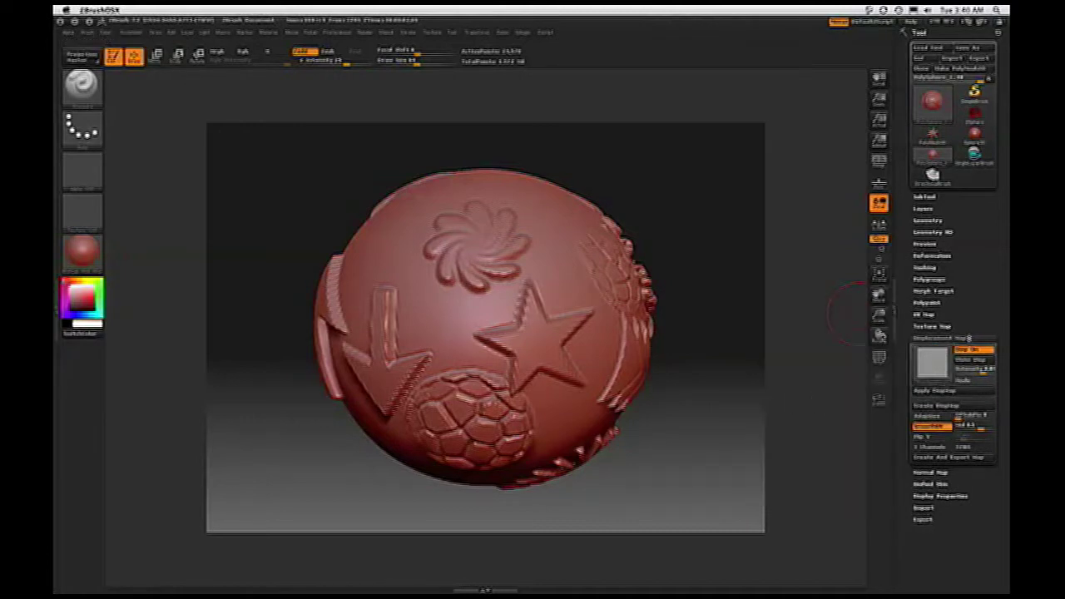
# Create a normal map for the sphere with Tangent and SmoothUV enabled, and preview the map.
pyautogui.click(967, 339)
pyautogui.click(934, 350)
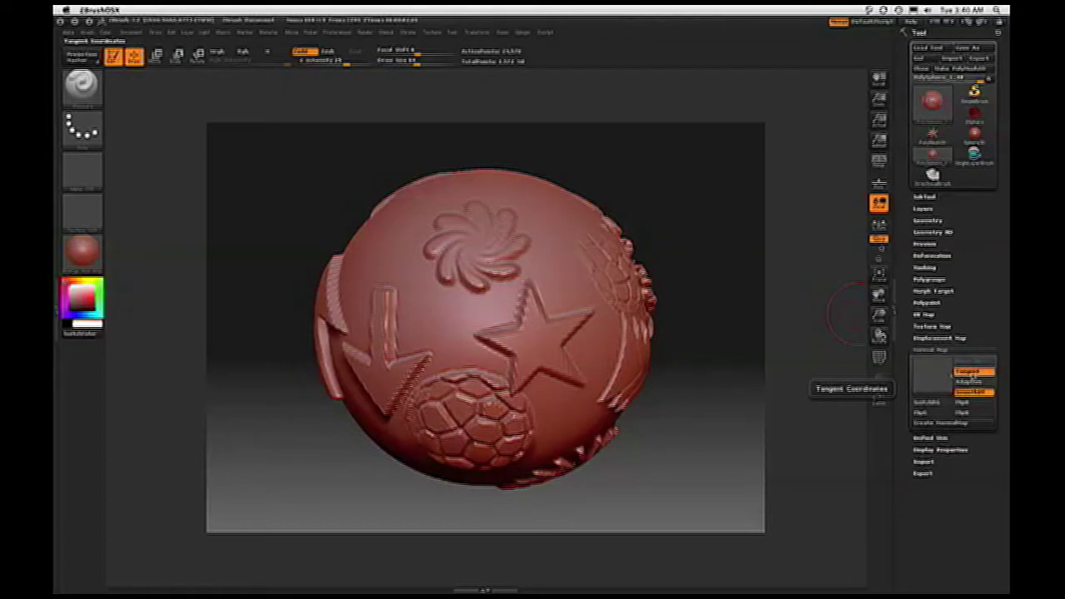
pyautogui.click(953, 424)
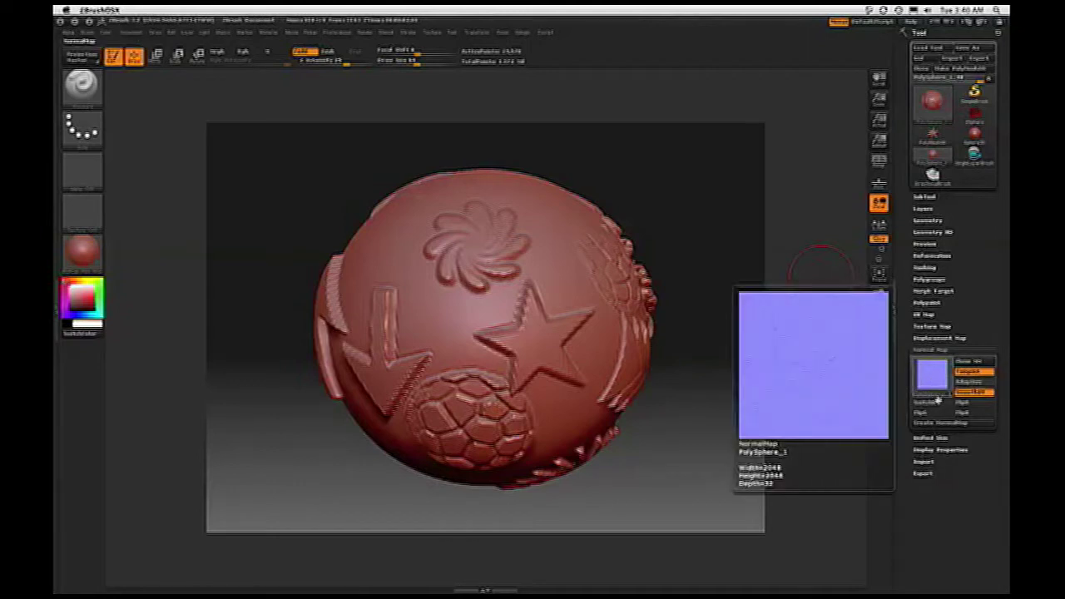
pyautogui.moveTo(929, 384)
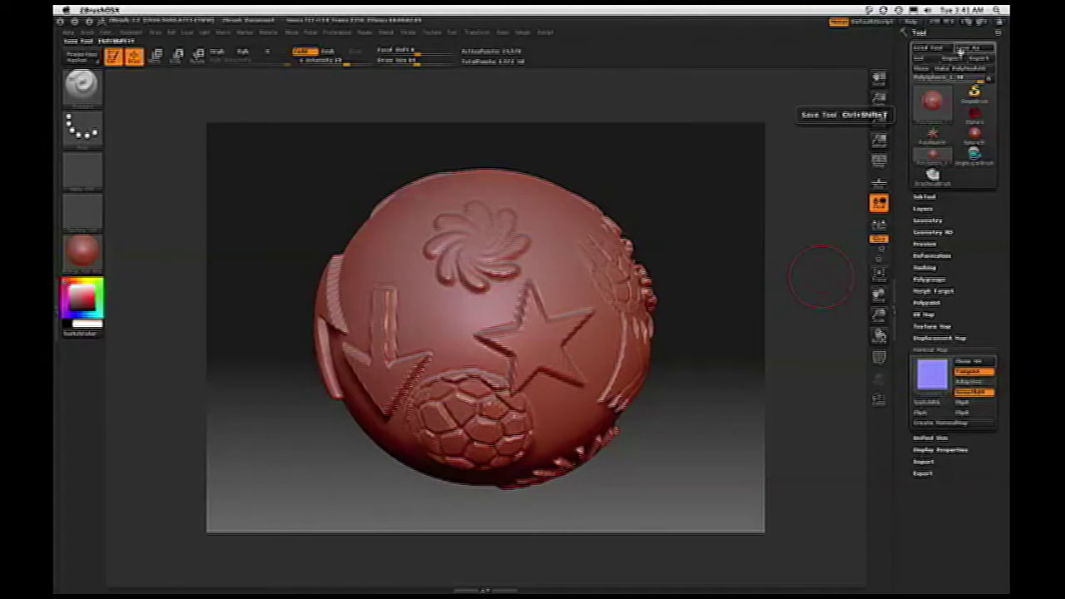
# Save the sphere tool as PolySphere_1 in ZTool format in the GoZ AVT folder on the Desktop.
pyautogui.click(967, 48)
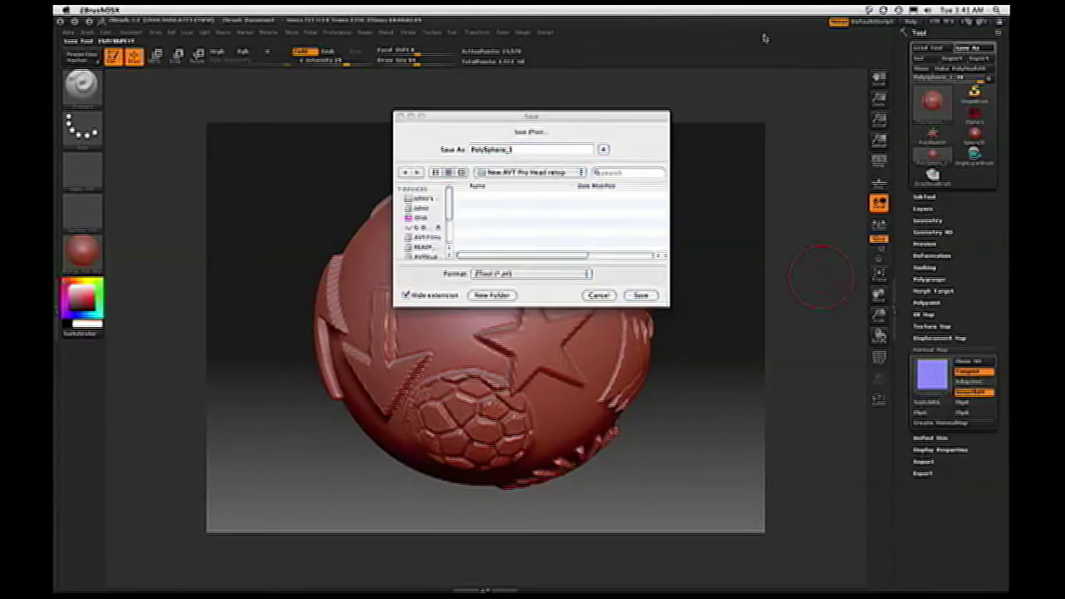
pyautogui.click(530, 172)
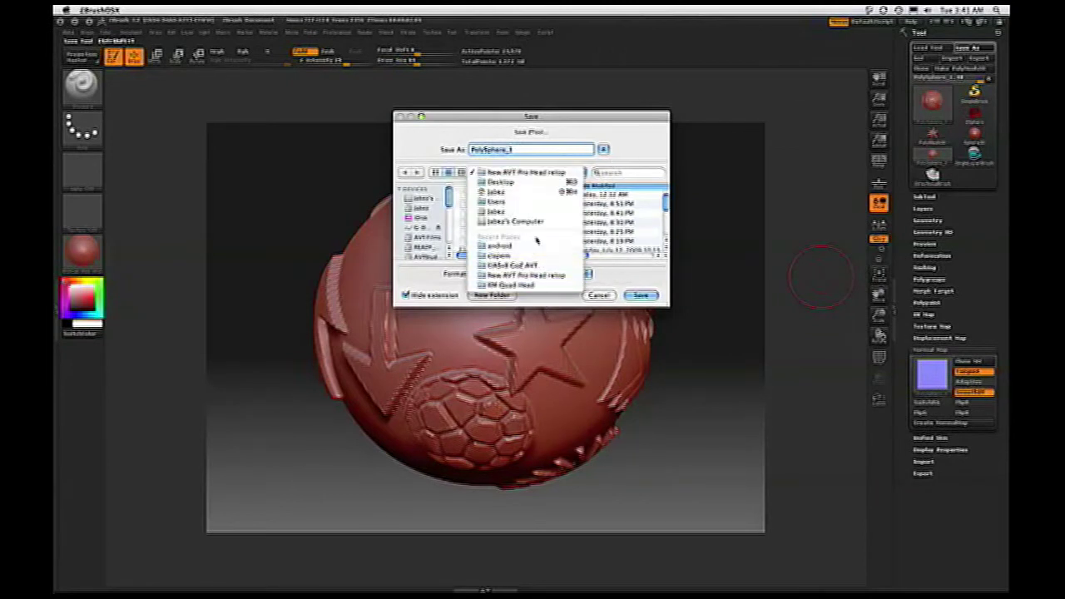
pyautogui.click(427, 264)
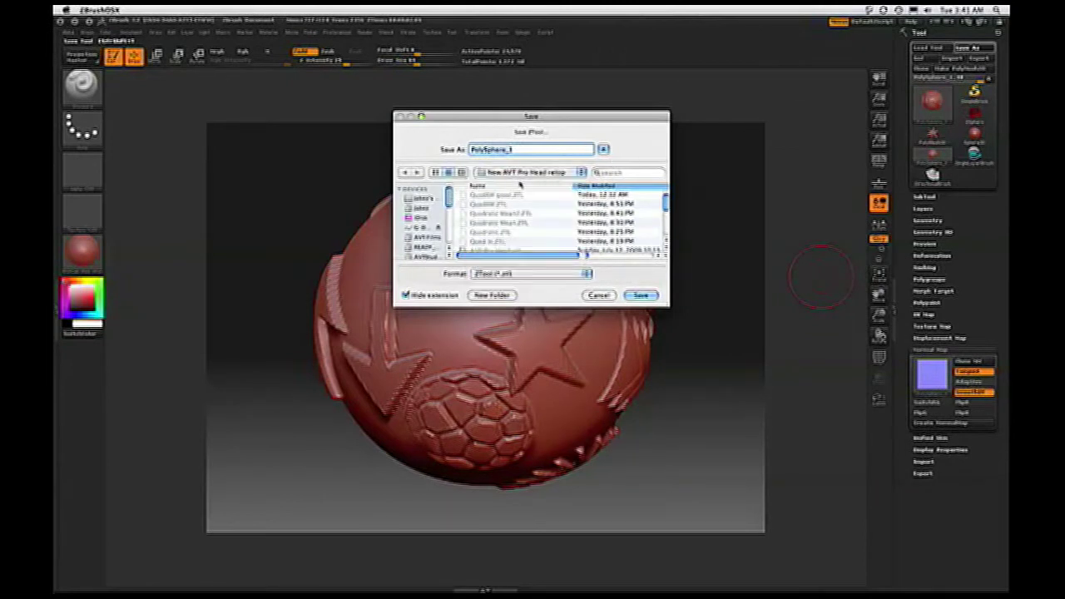
pyautogui.press('super+d')
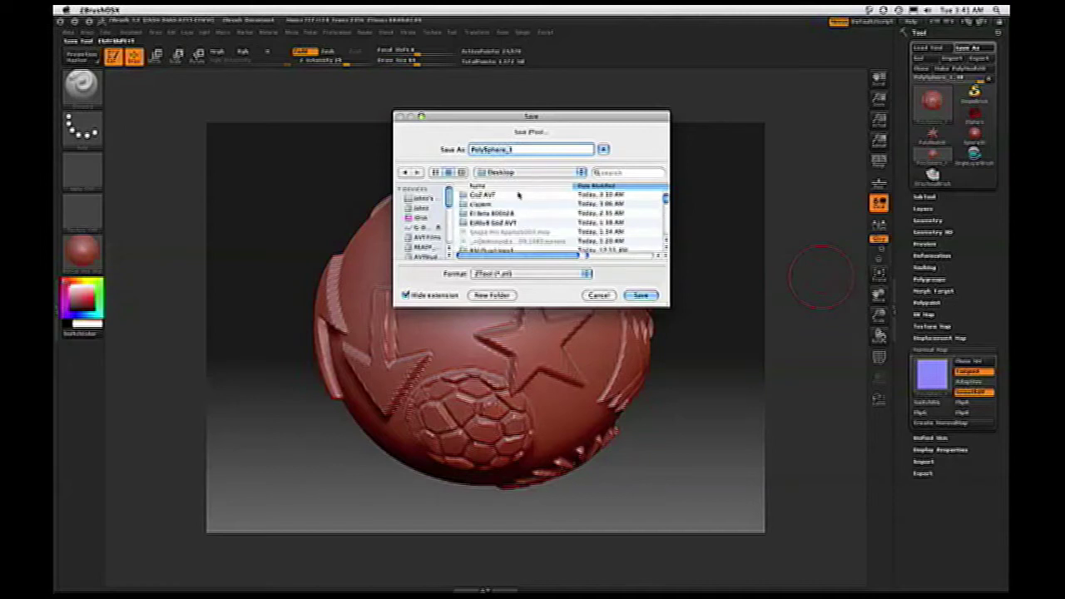
pyautogui.doubleClick(513, 195)
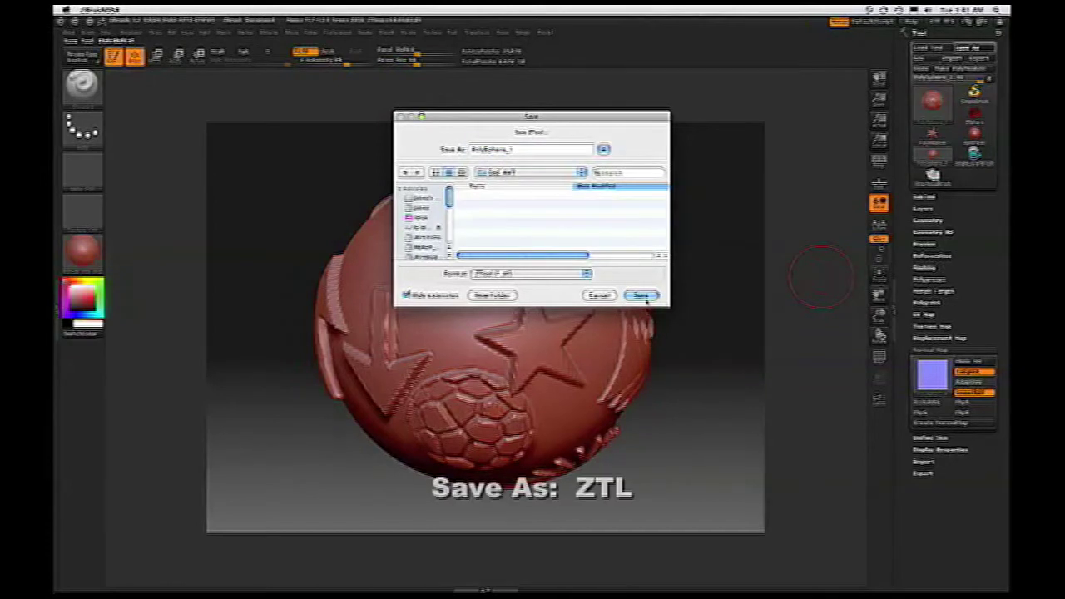
pyautogui.click(547, 275)
pyautogui.click(634, 296)
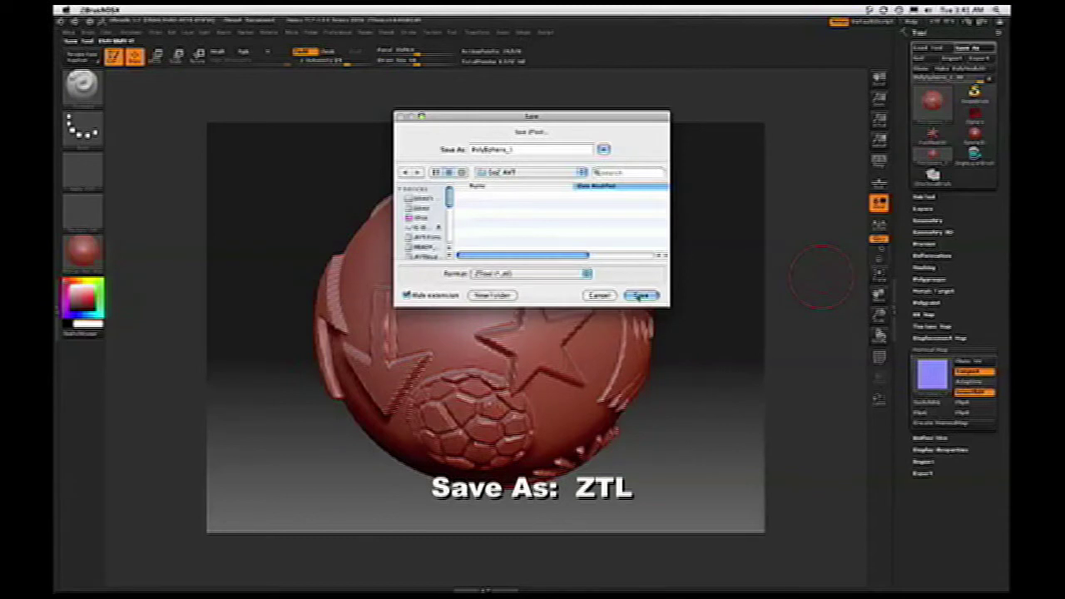
pyautogui.click(641, 295)
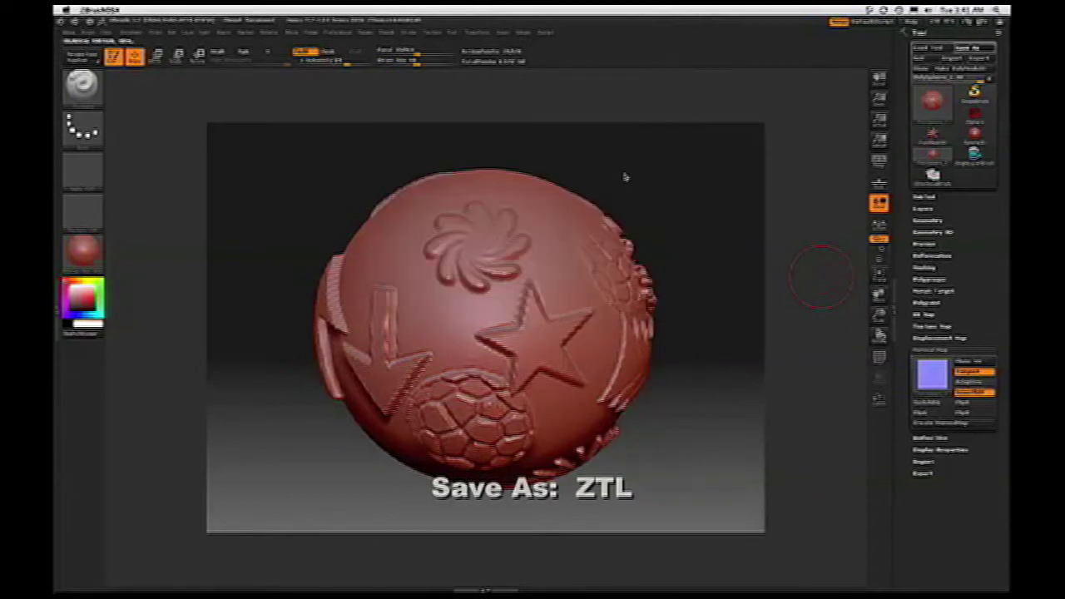
pyautogui.click(965, 49)
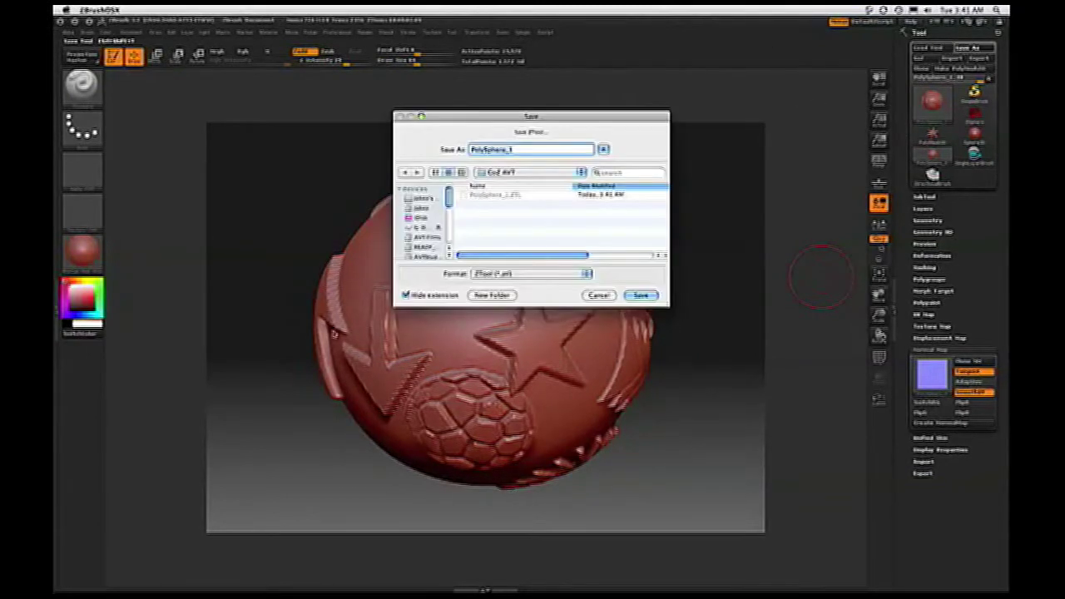
pyautogui.click(487, 273)
pyautogui.click(527, 275)
pyautogui.click(612, 296)
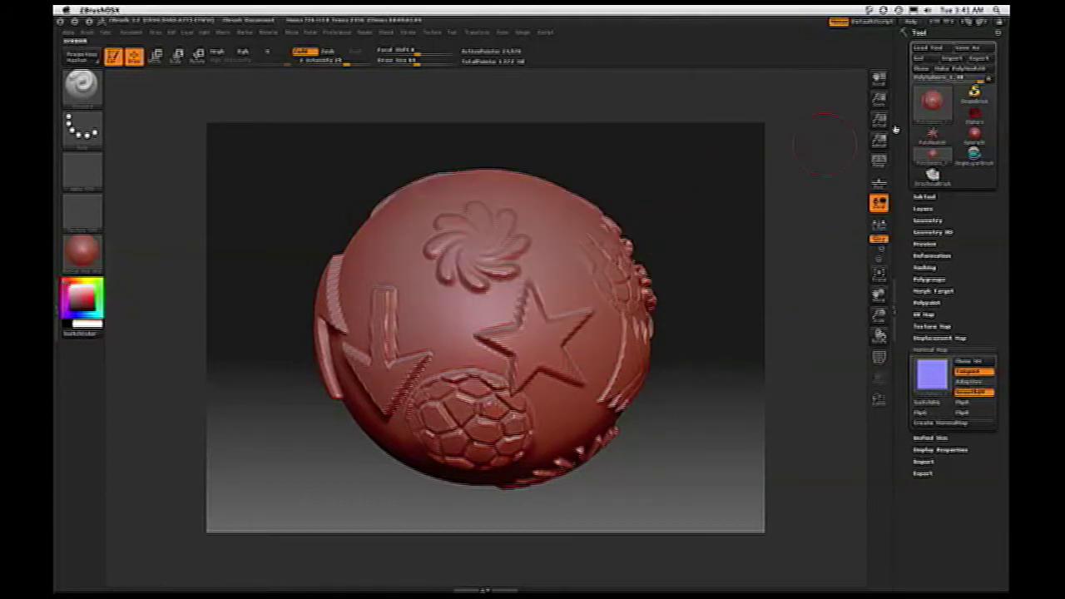
# Export the sphere mesh as PolySphere_1 in OBJ format to the GoZ AVT folder, and reopen the export dialog to check the files.
pyautogui.click(980, 58)
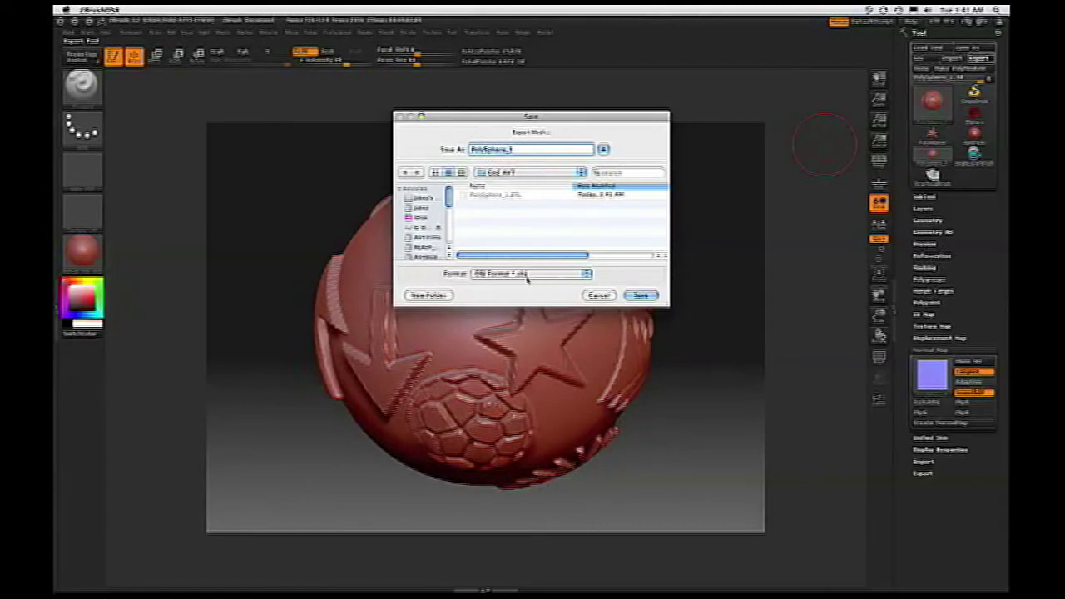
pyautogui.click(653, 298)
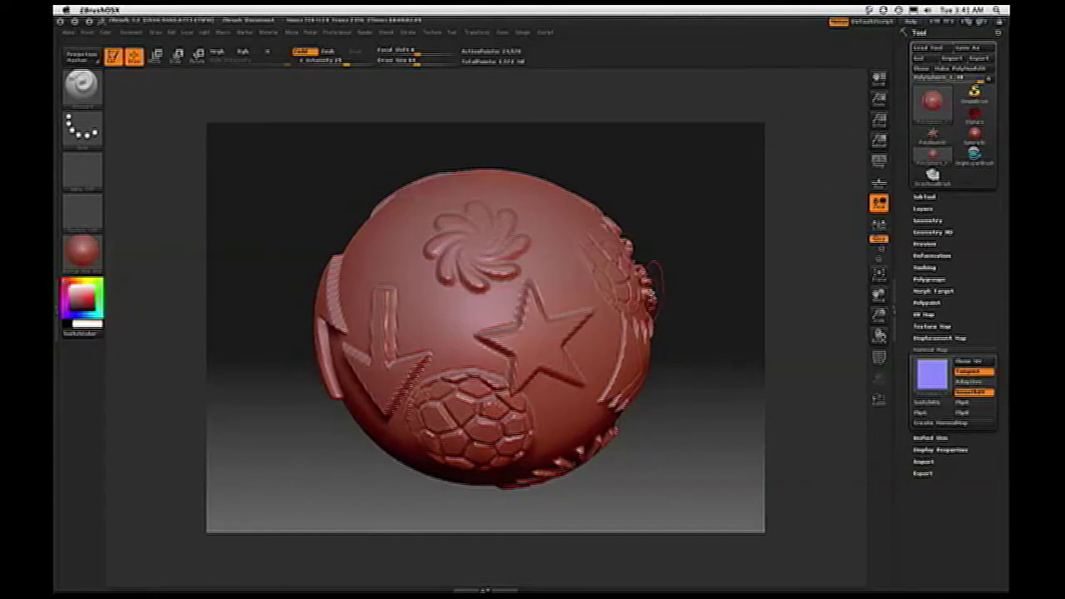
pyautogui.click(977, 58)
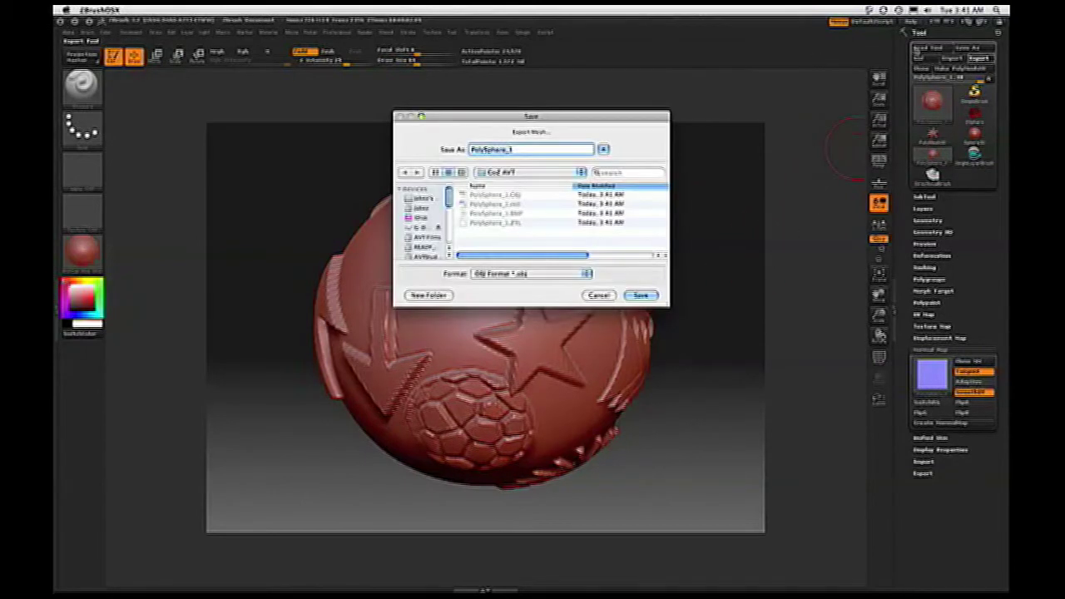
# Export the sphere mesh as PolySphere_1 in GoZ Binary format to the GoZ AVT folder.
pyautogui.click(528, 276)
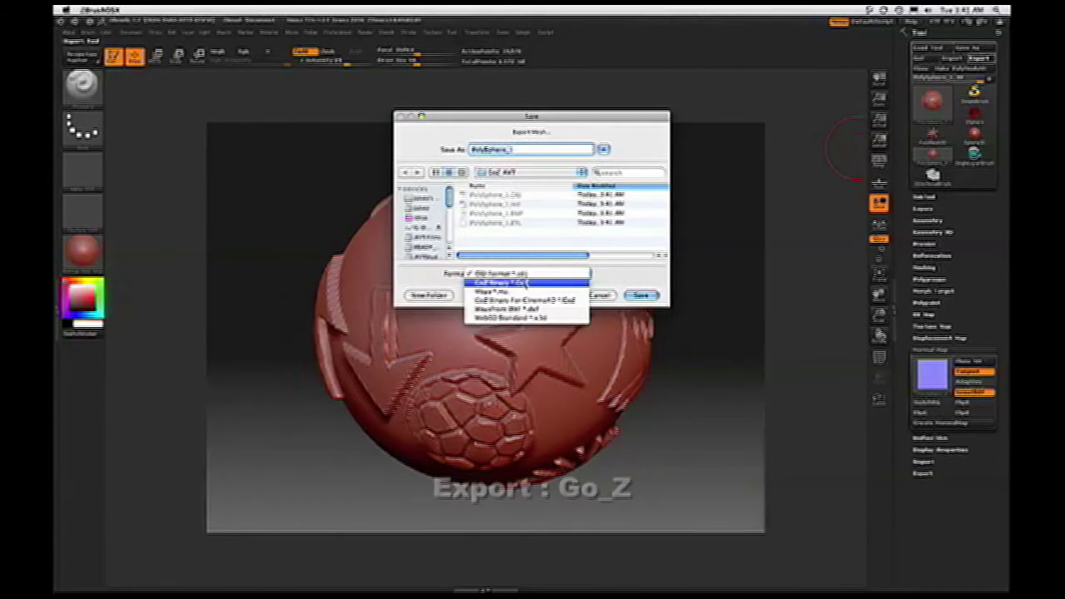
pyautogui.click(526, 283)
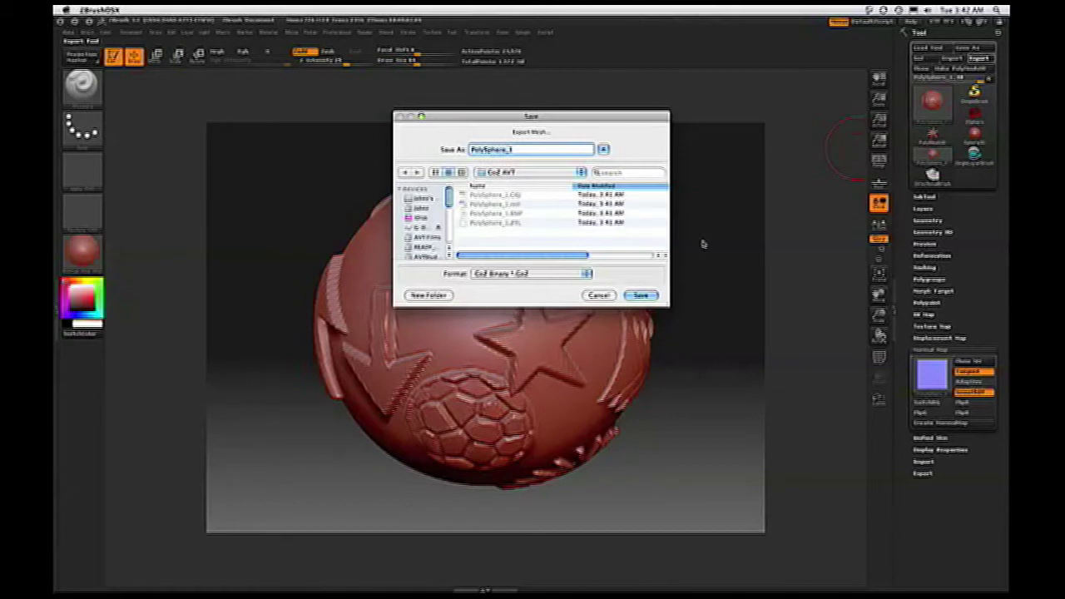
pyautogui.click(654, 298)
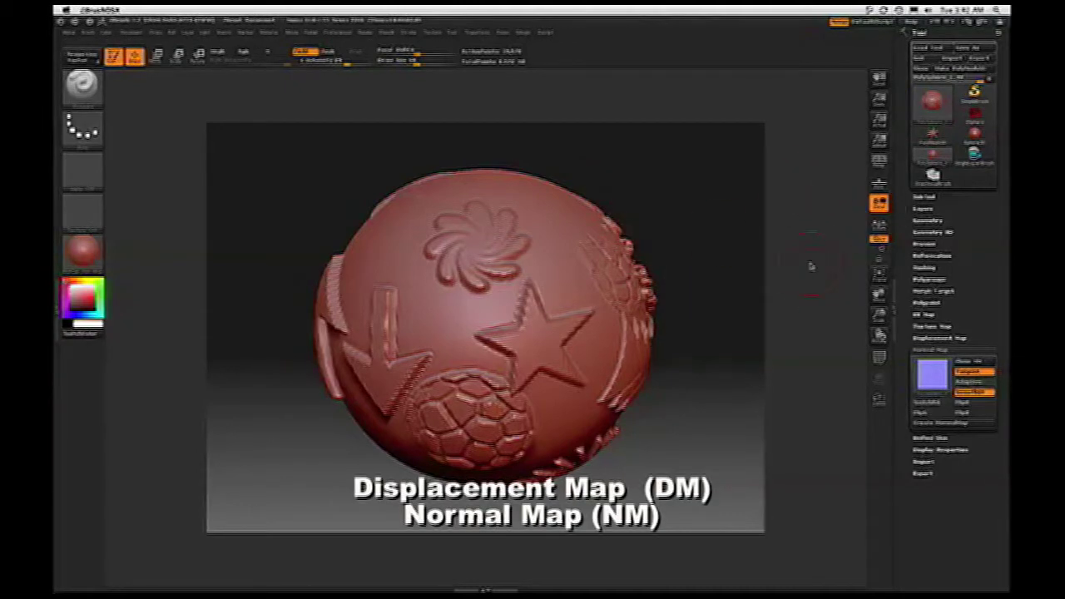
# Switch to OBJ2FACT and open PolySphere_1.OBJ from the GoZ AVT folder on the Desktop.
pyautogui.press('super+Tab')
pyautogui.press('super+Tab')
pyautogui.press('super+Tab')
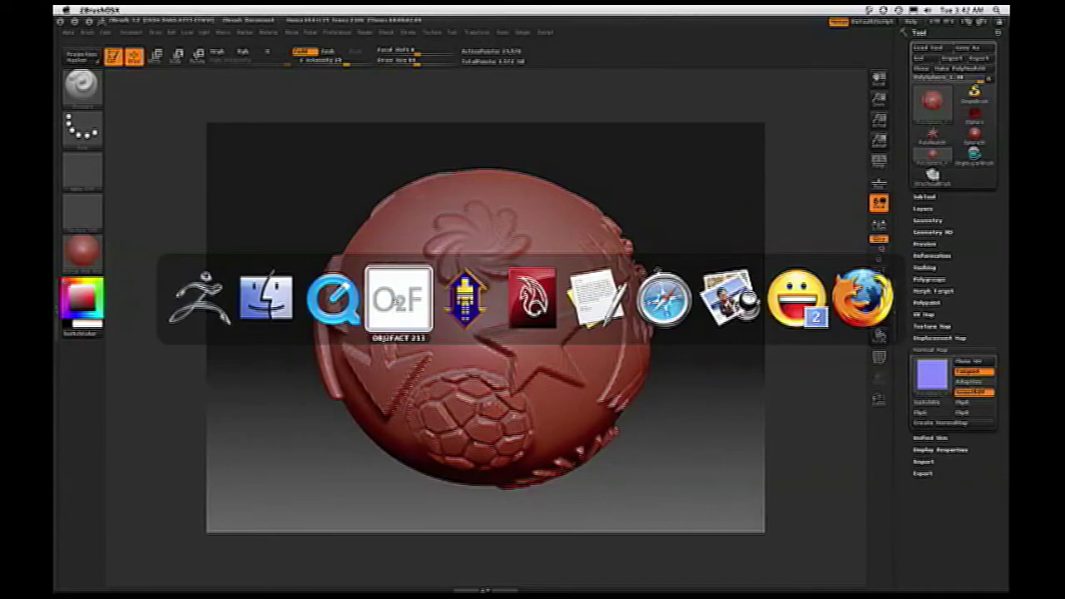
pyautogui.click(130, 9)
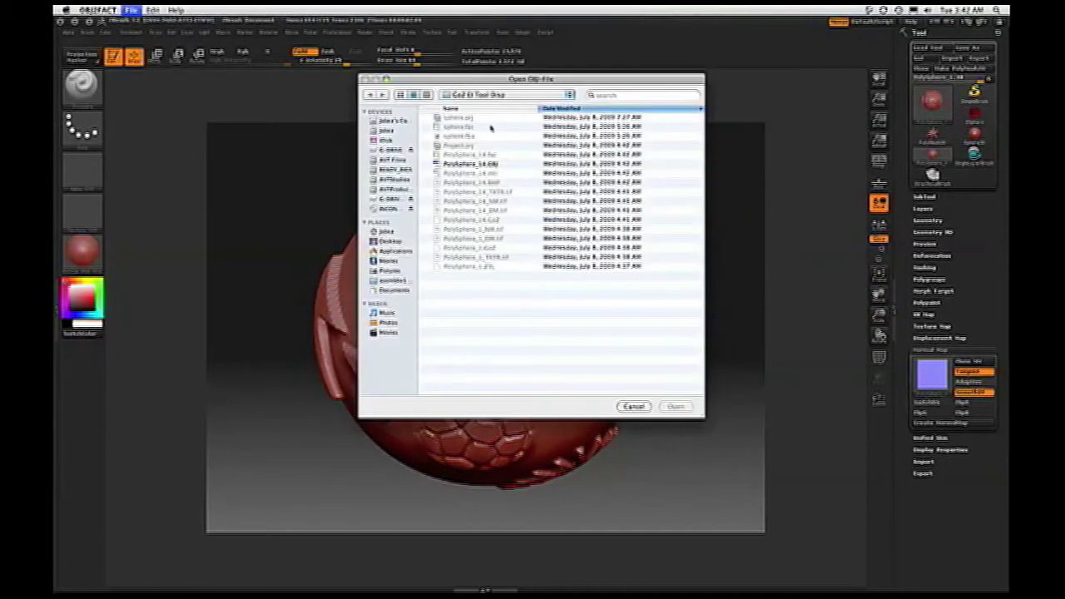
pyautogui.click(489, 94)
pyautogui.click(490, 94)
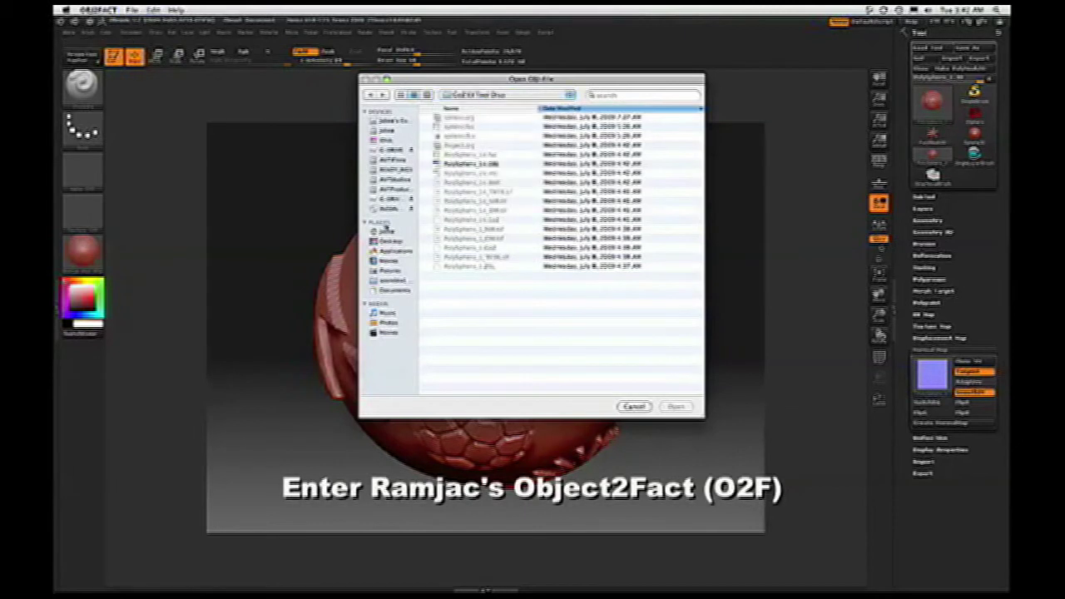
pyautogui.click(390, 242)
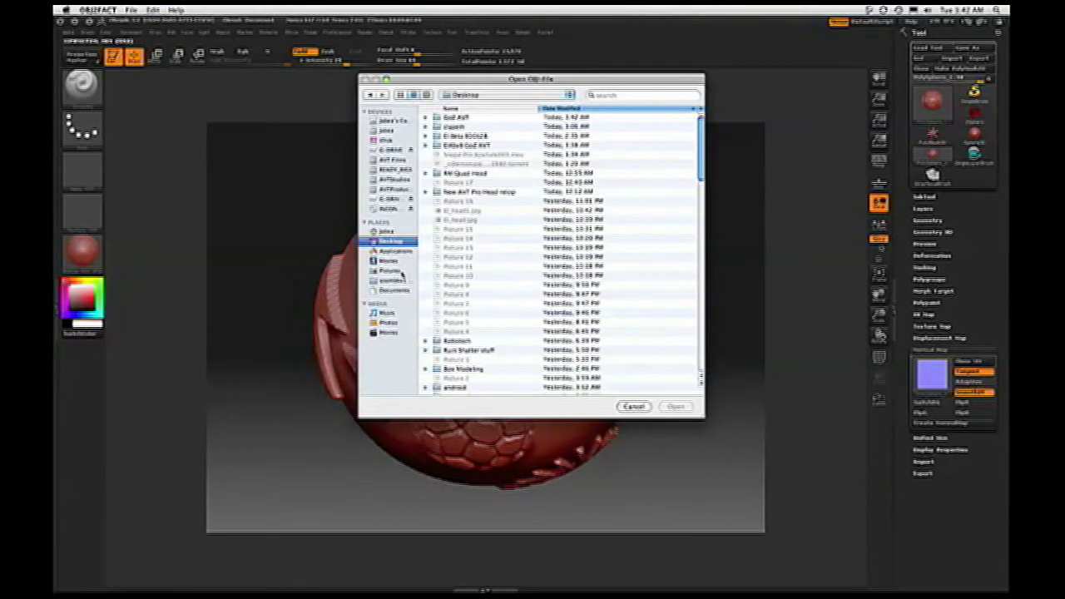
pyautogui.doubleClick(466, 119)
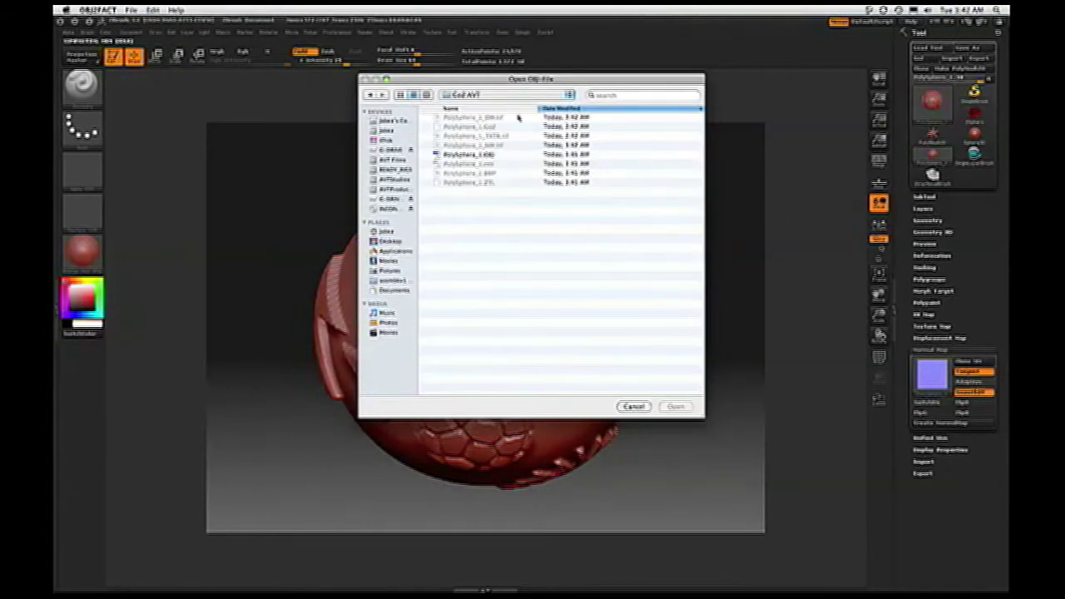
pyautogui.doubleClick(487, 156)
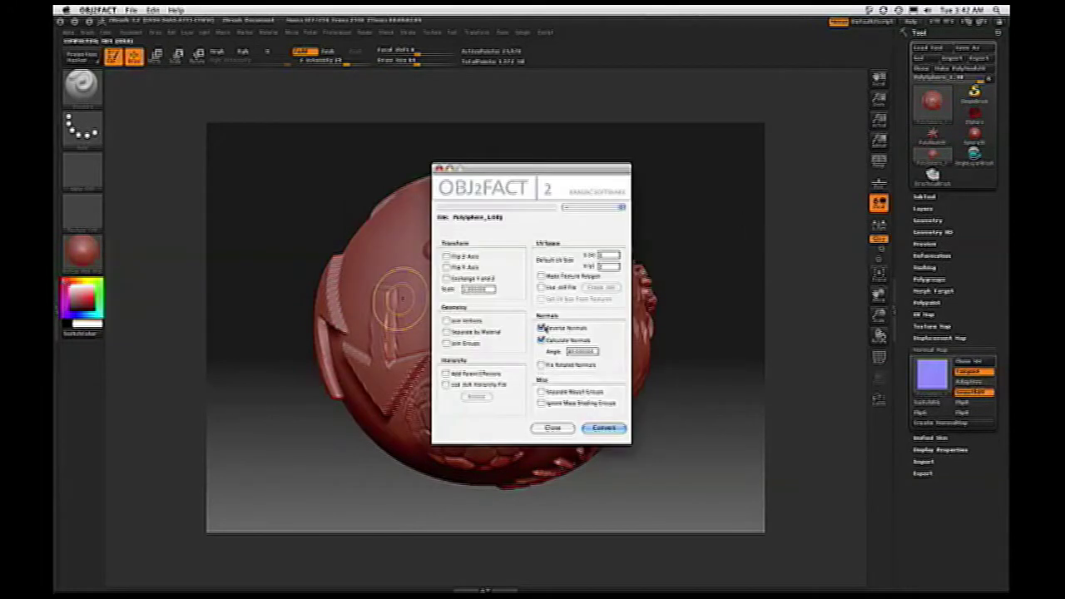
# Disable Reverse Normals and convert the sphere, saving it as PolySphere_1.fac in the GoZ AVT folder.
pyautogui.click(541, 328)
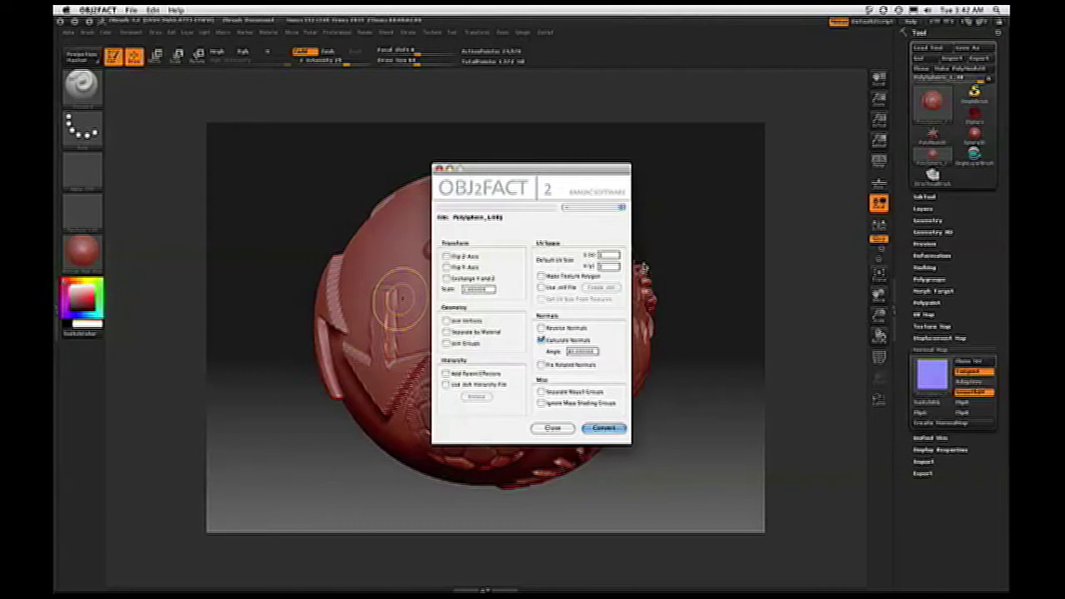
pyautogui.click(605, 428)
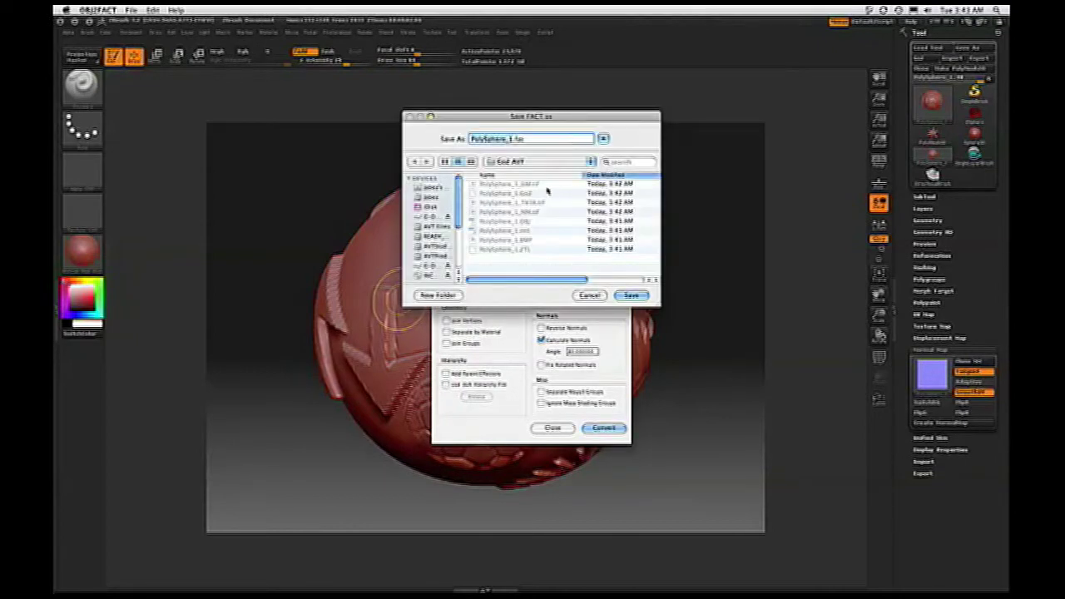
pyautogui.click(631, 296)
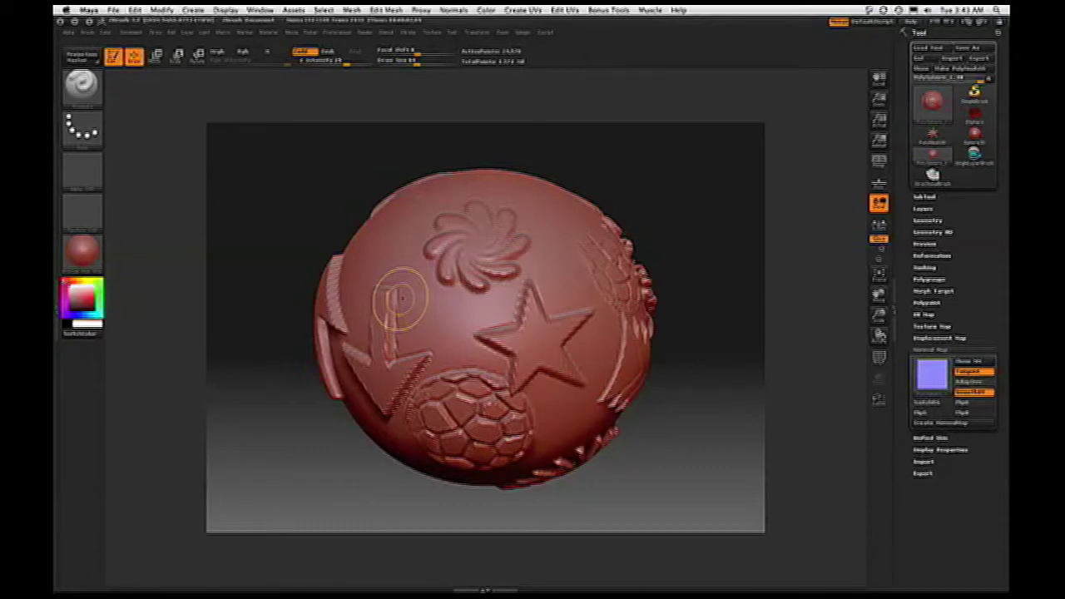
# In Maya, open PolySphere_1.OBJ from the GoZ AVT folder on the Desktop.
pyautogui.press('super+o')
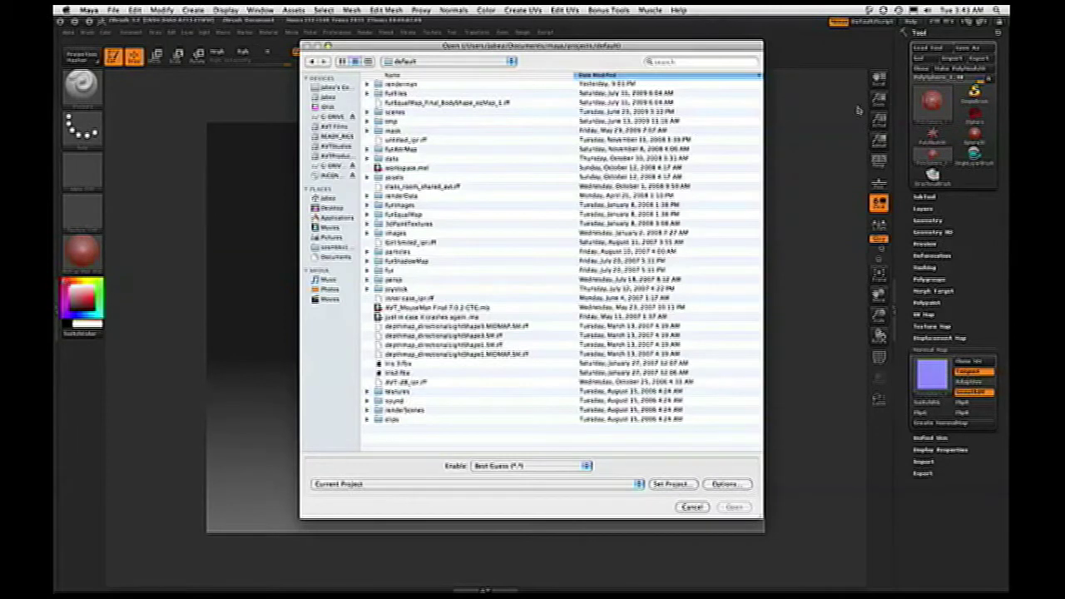
pyautogui.click(499, 61)
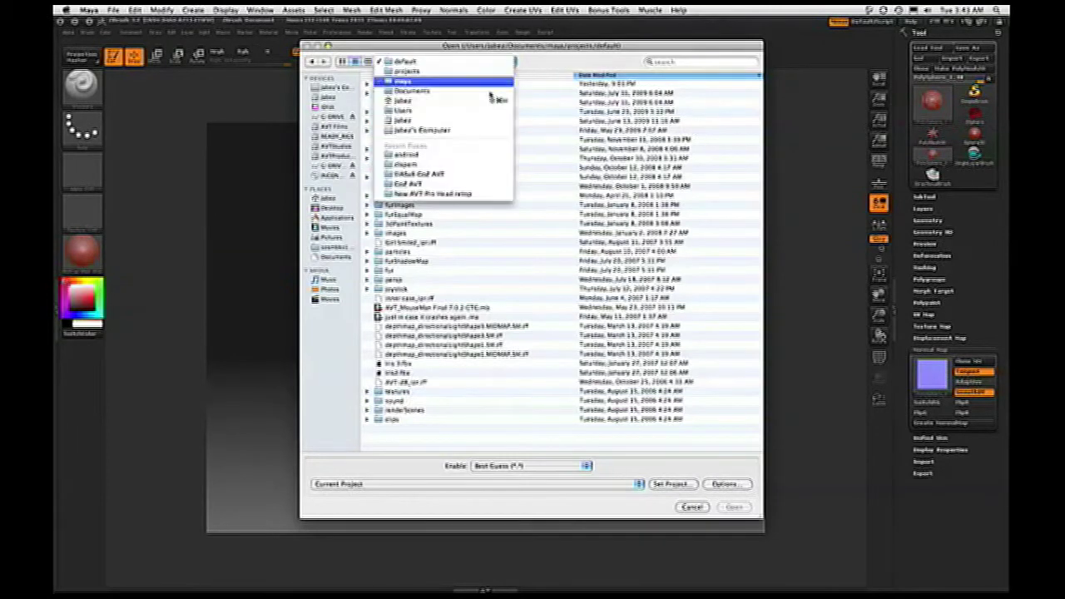
pyautogui.click(451, 174)
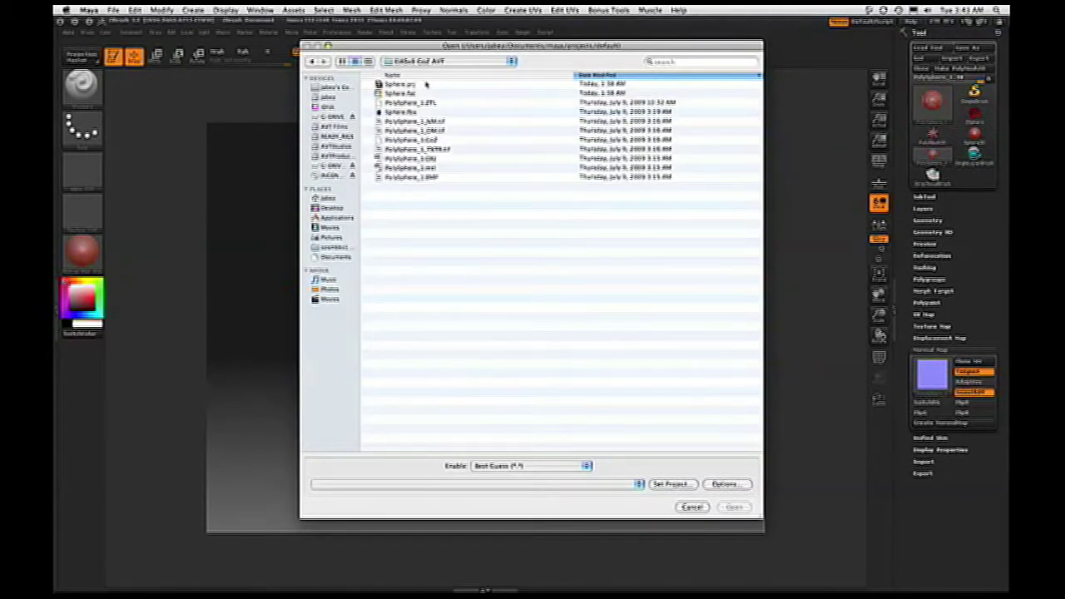
pyautogui.click(331, 207)
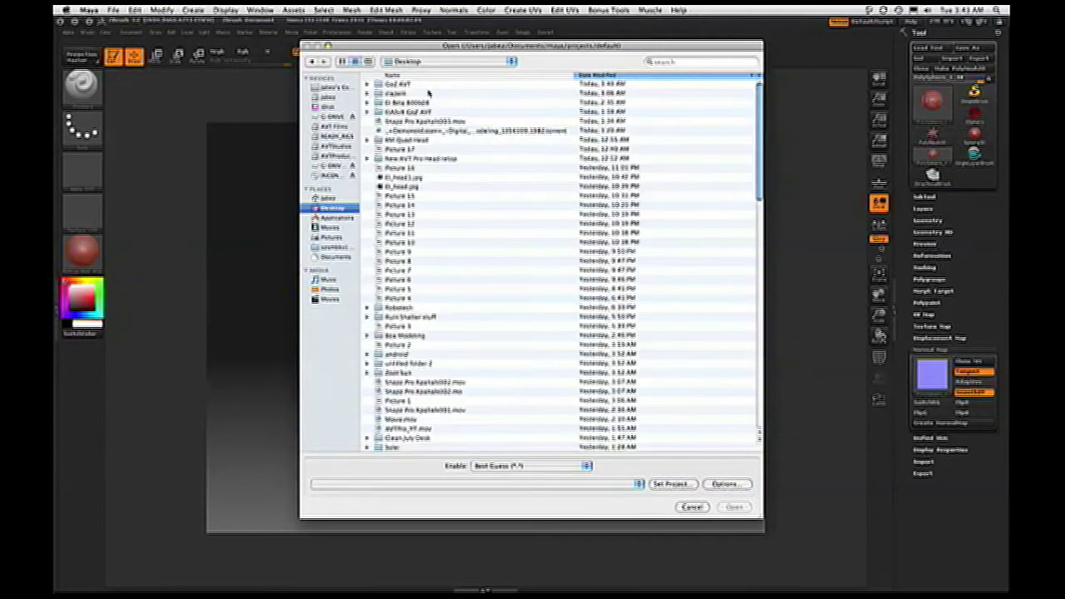
pyautogui.doubleClick(407, 85)
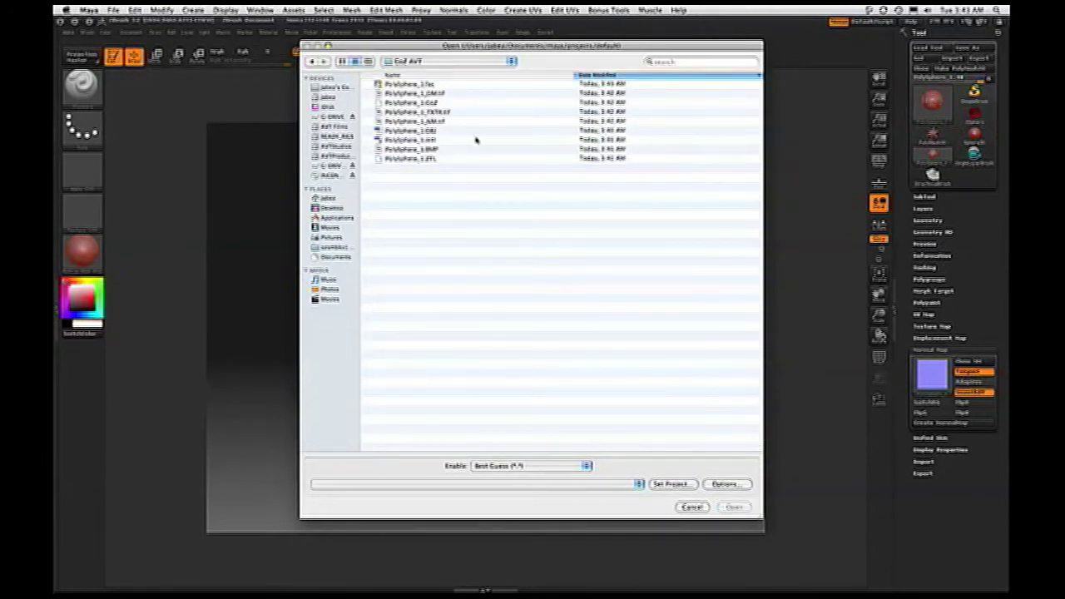
pyautogui.doubleClick(433, 133)
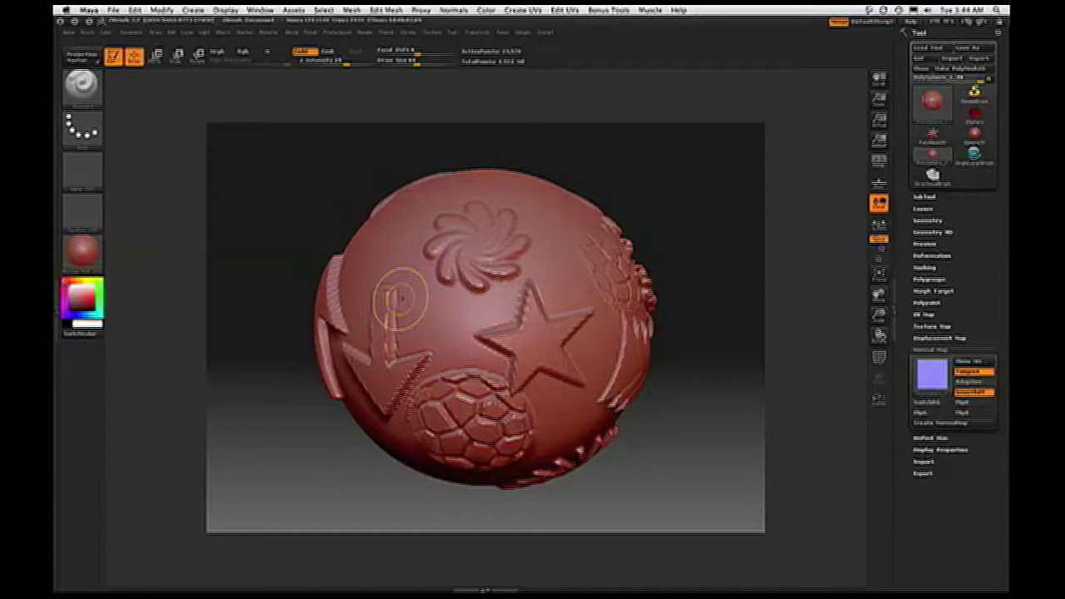
# Export the selected sphere from Maya as PolySphere_1.fbx in FBX format to the GoZ AVT folder.
pyautogui.click(113, 10)
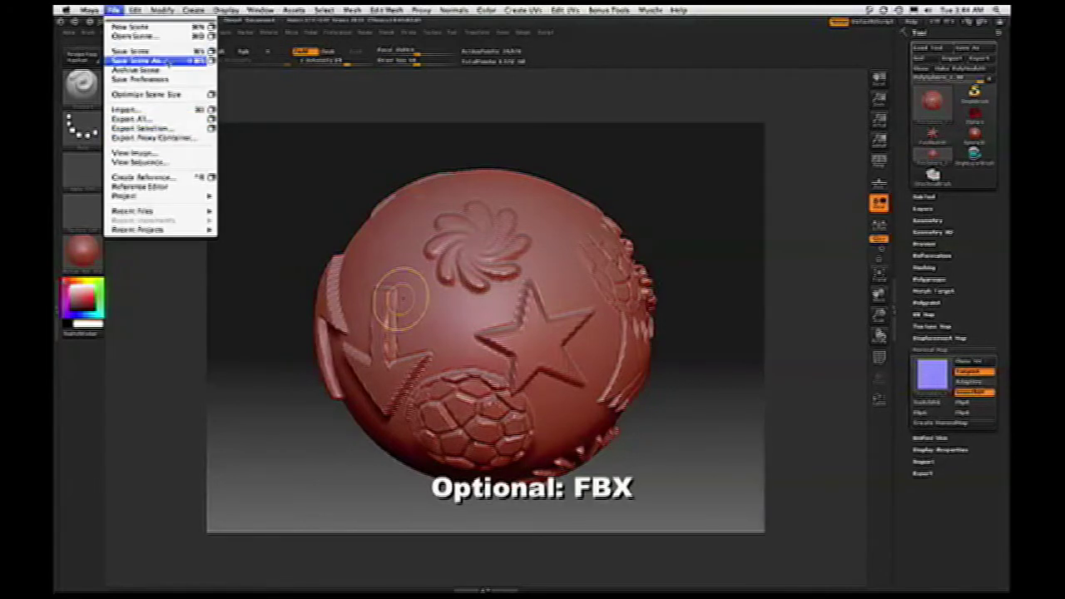
pyautogui.click(963, 170)
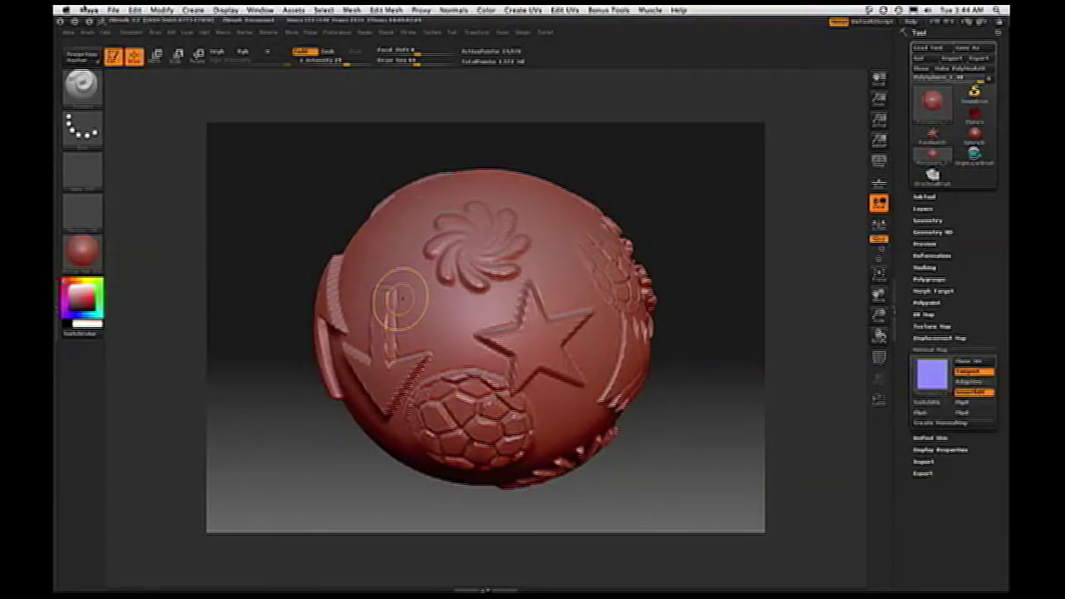
pyautogui.click(113, 9)
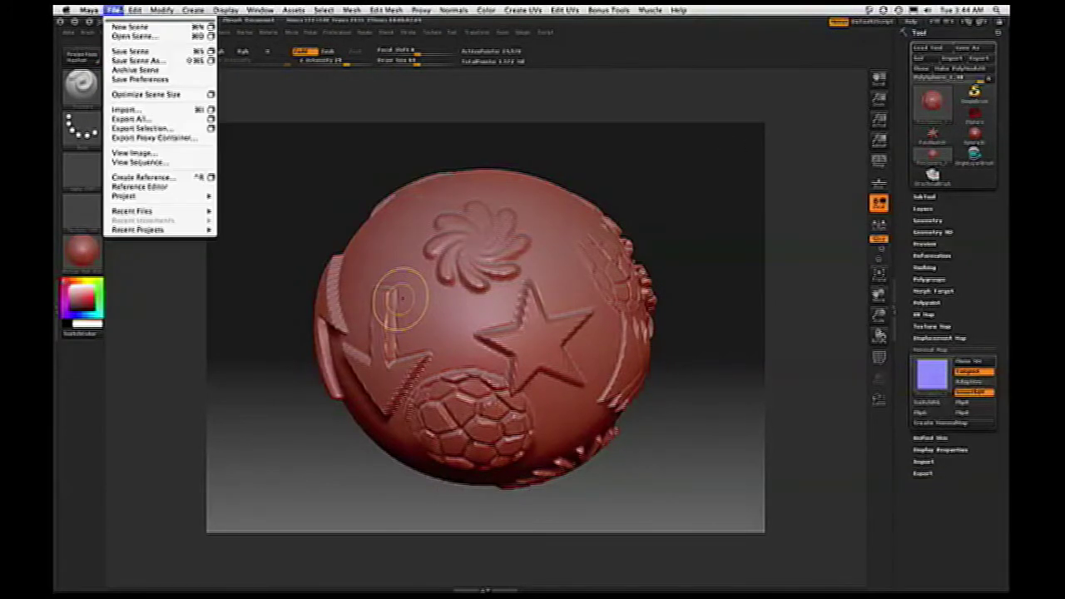
pyautogui.click(211, 129)
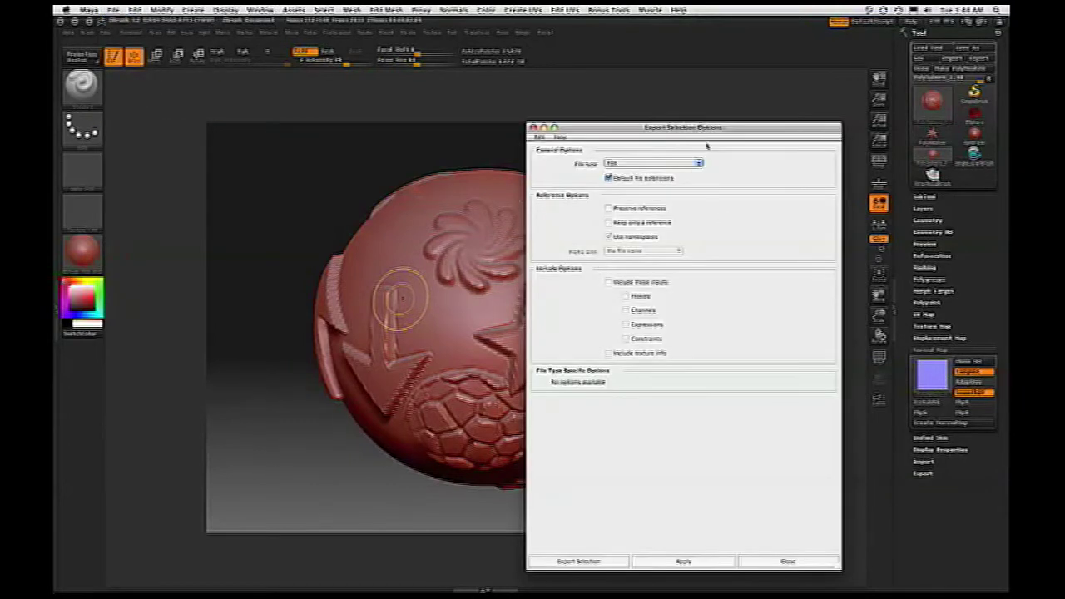
pyautogui.moveTo(723, 129); pyautogui.dragTo(732, 81)
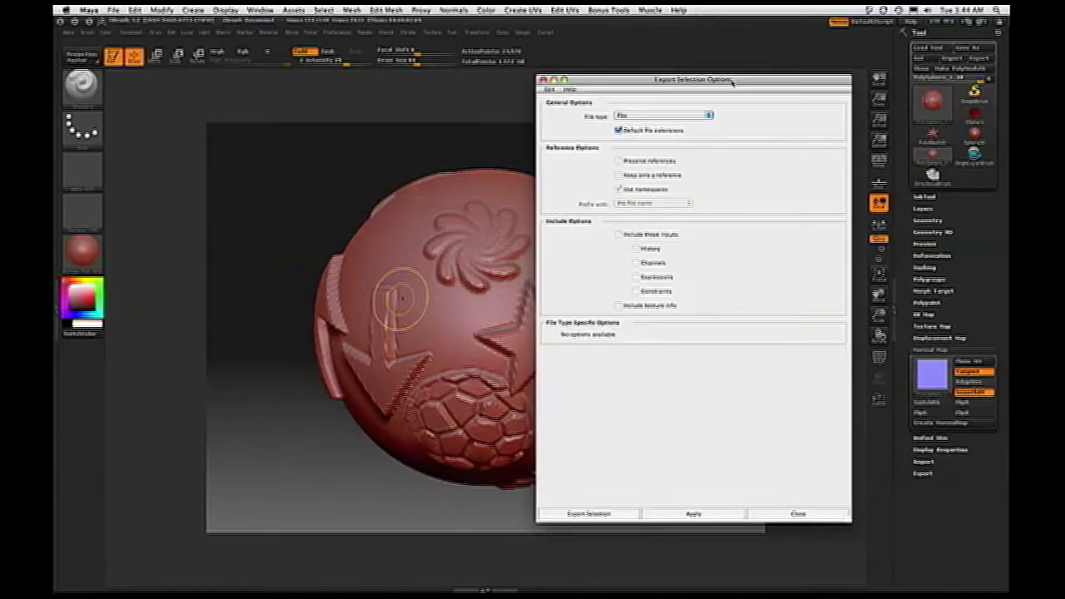
pyautogui.click(696, 515)
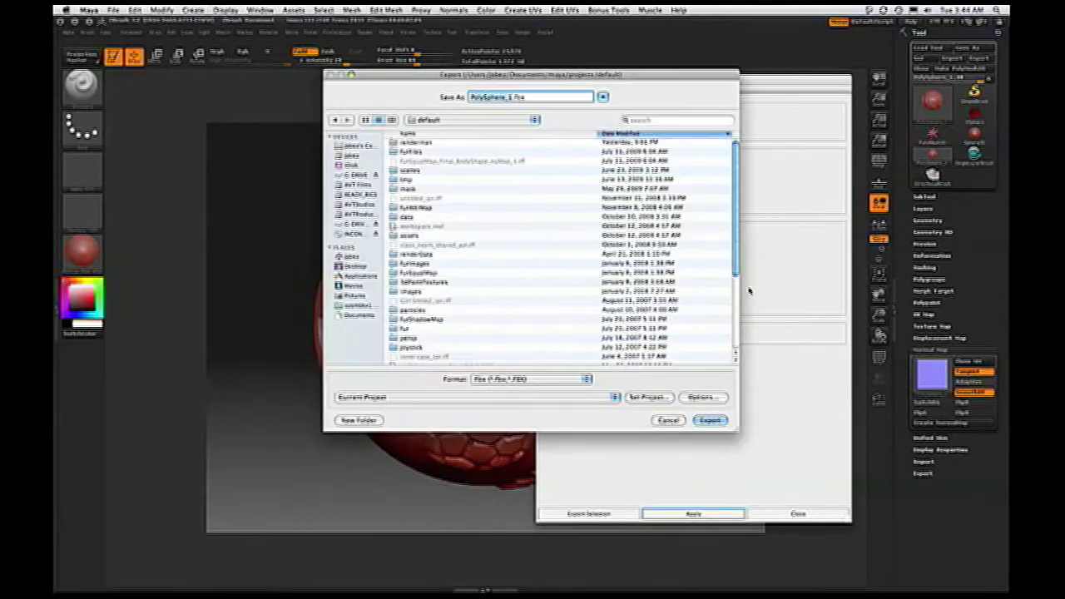
pyautogui.click(491, 123)
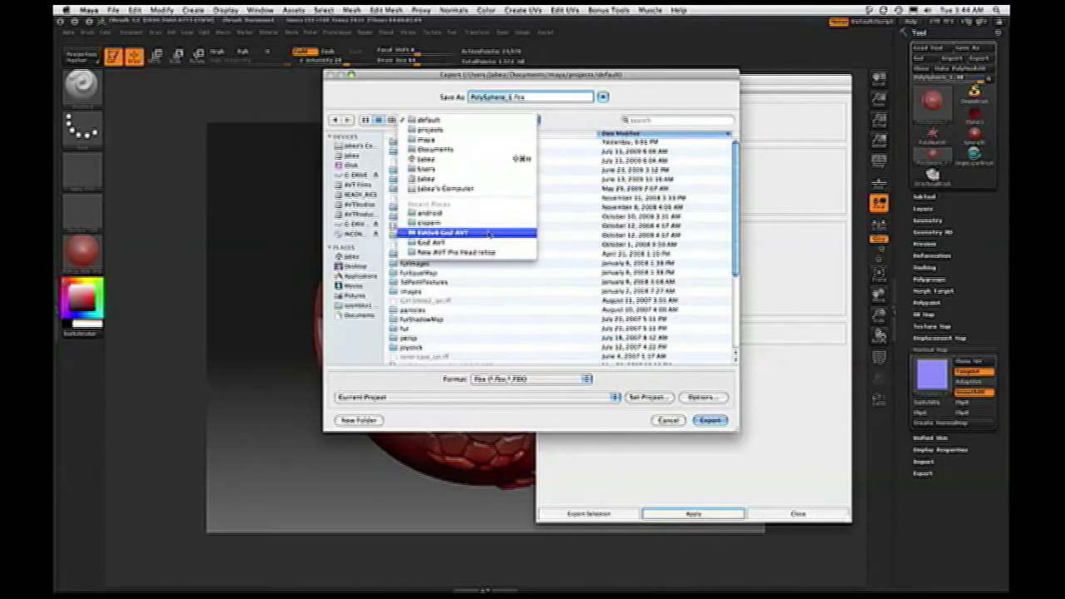
pyautogui.click(426, 243)
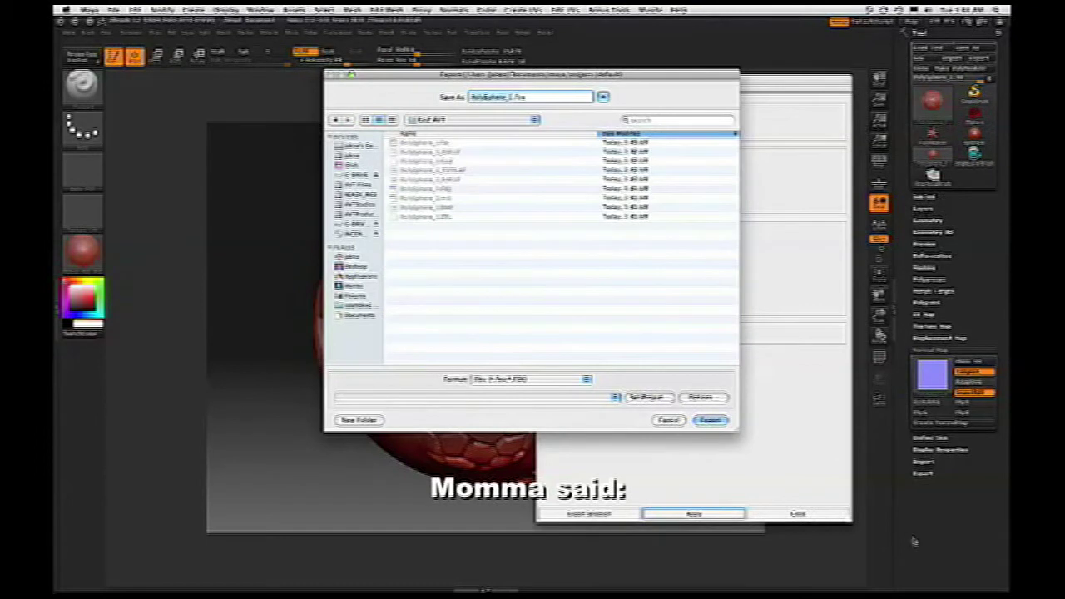
pyautogui.click(723, 422)
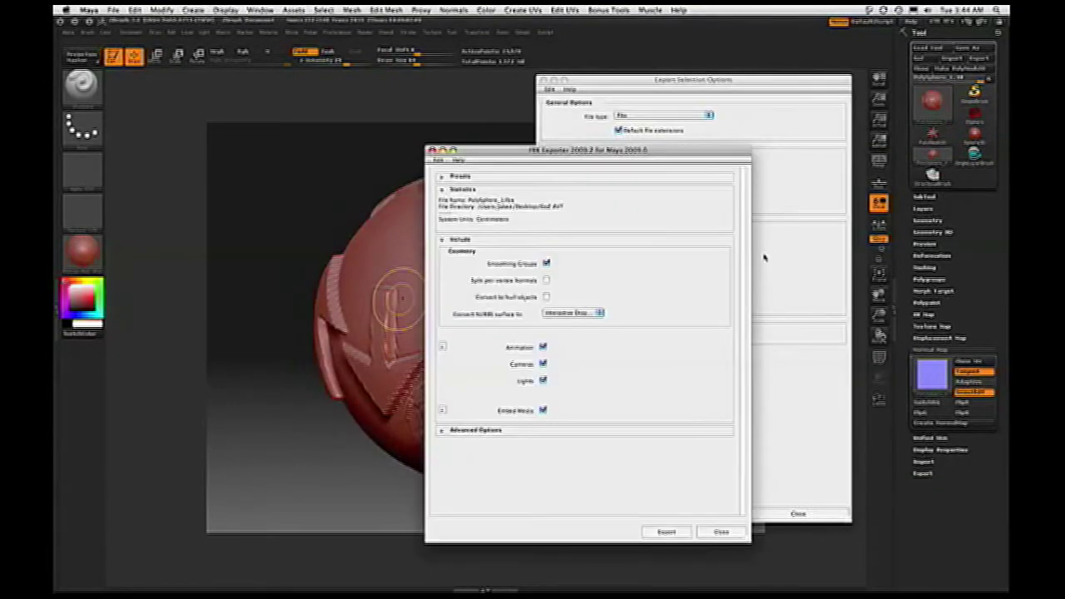
pyautogui.click(677, 535)
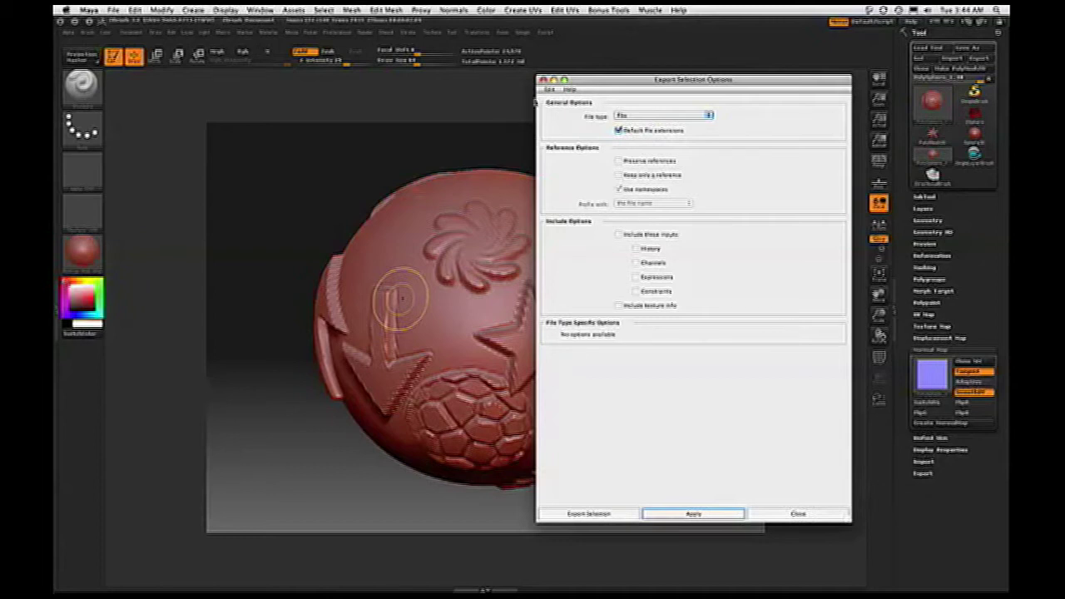
# Close the Export Selection Options window and return to ZBrush.
pyautogui.click(962, 9)
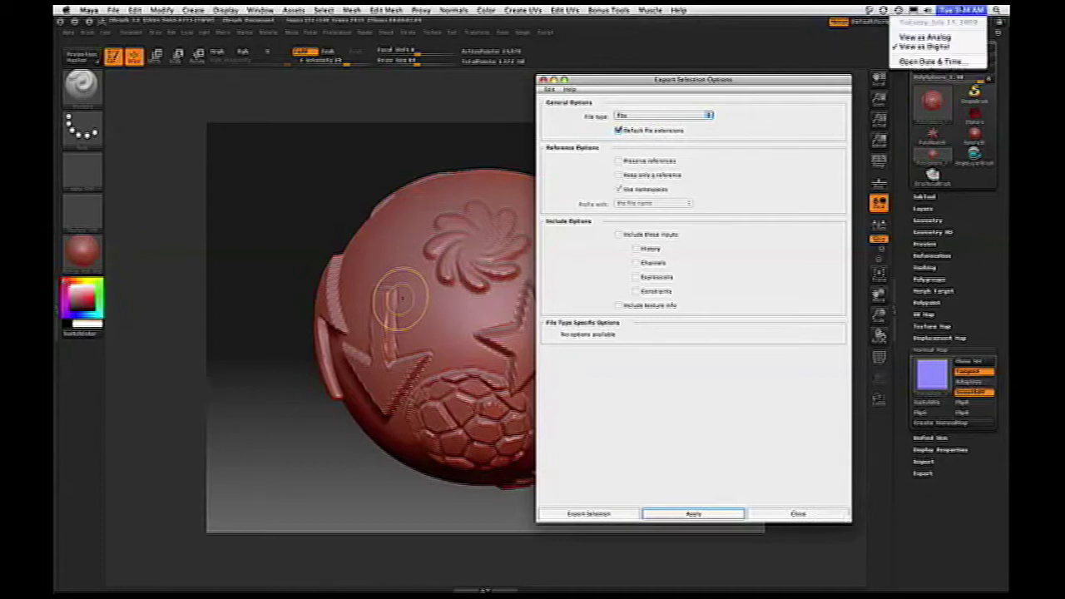
pyautogui.click(954, 25)
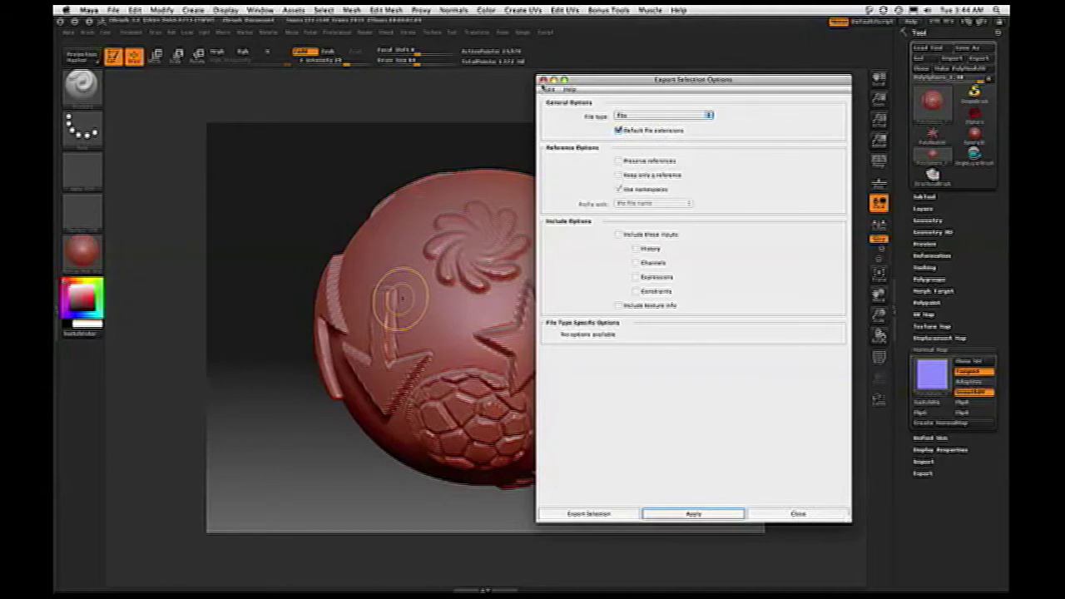
pyautogui.click(543, 80)
pyautogui.click(729, 211)
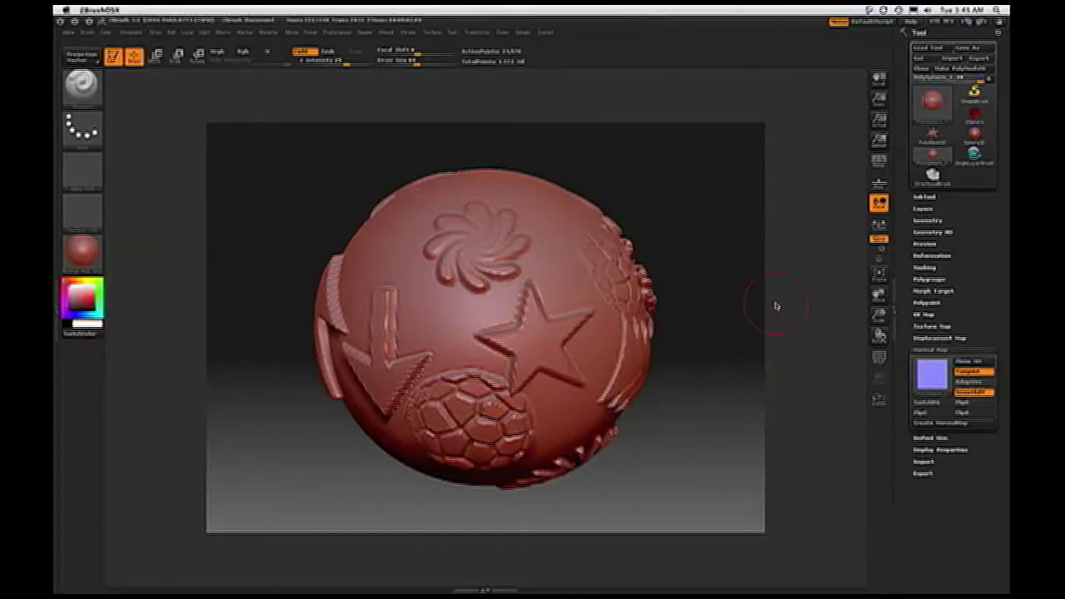
# Switch to EIAS Transporter and start processing a model with the import format set to Automatic.
pyautogui.press('super+Tab')
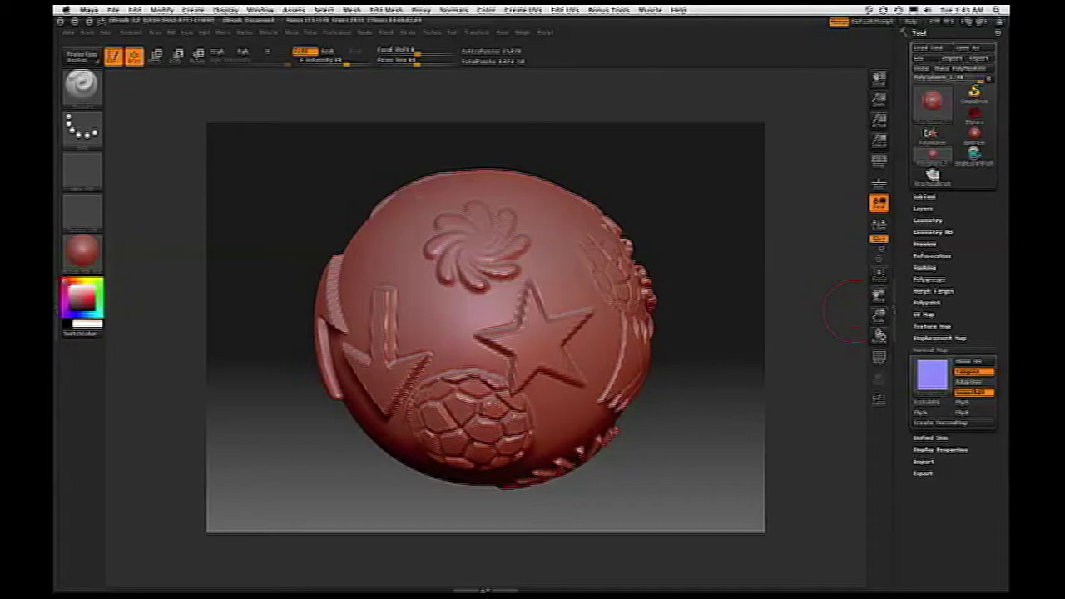
pyautogui.moveTo(499, 589)
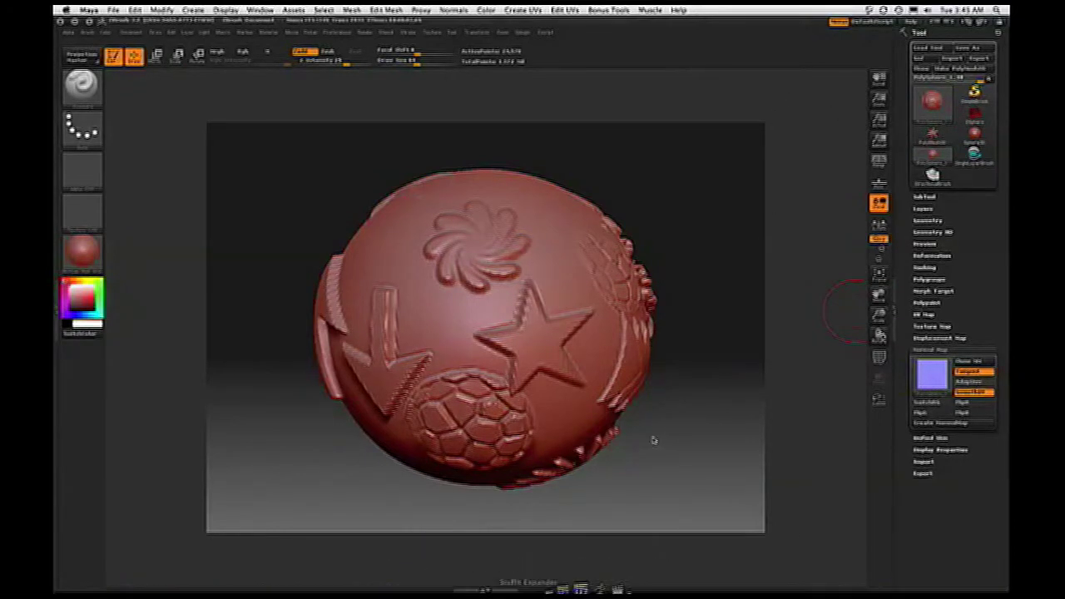
pyautogui.press('super+Tab')
pyautogui.press('super+shift+Tab')
pyautogui.press('super+shift+Tab')
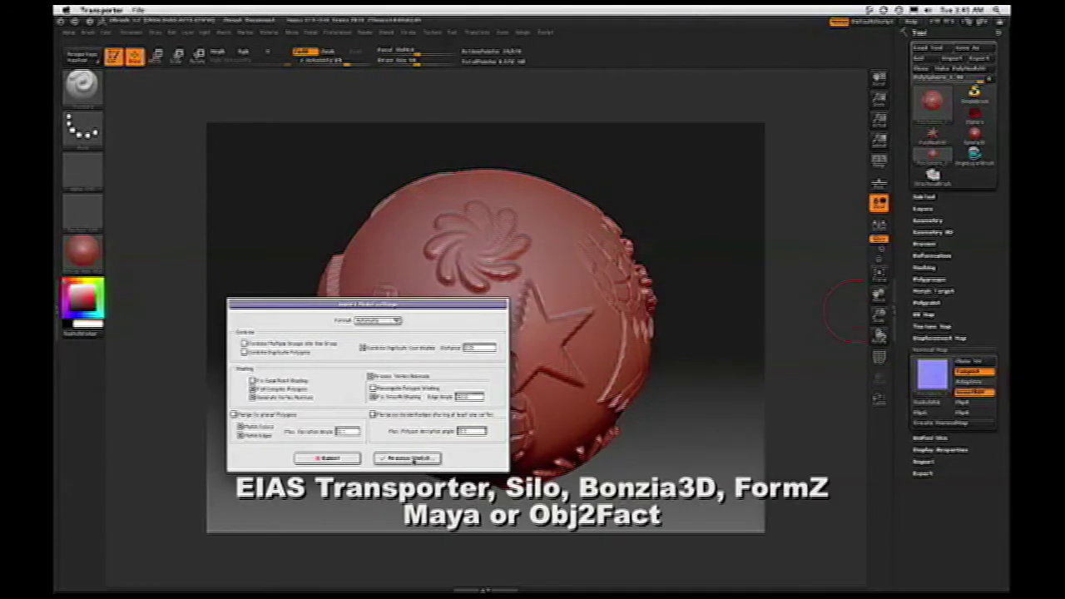
pyautogui.click(414, 459)
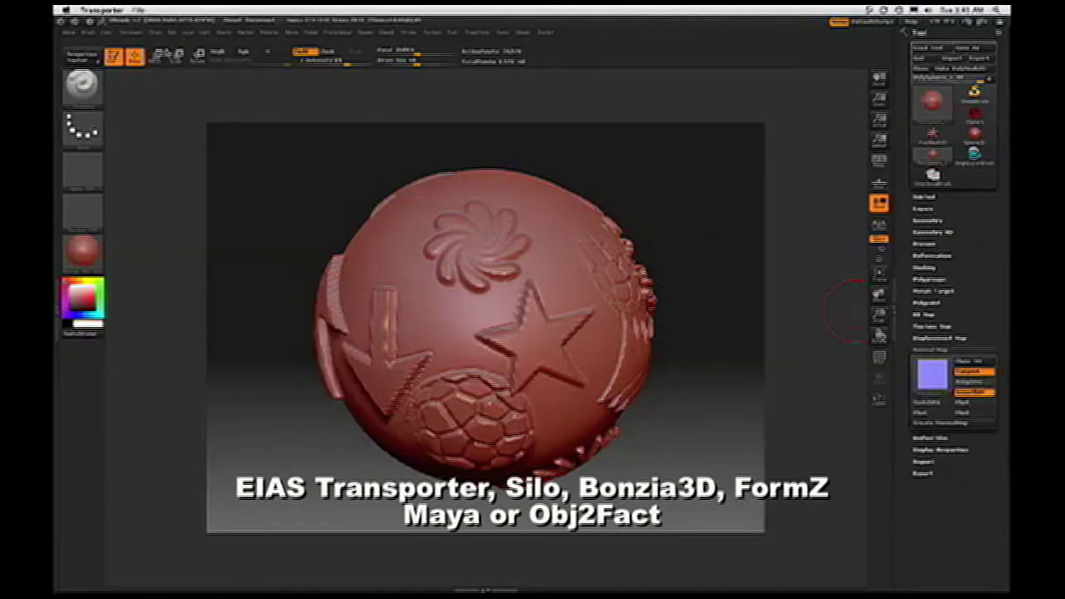
# Import PolySphere_1.OBJ from the GoZ AVT folder into Transporter for conversion.
pyautogui.press('super+o')
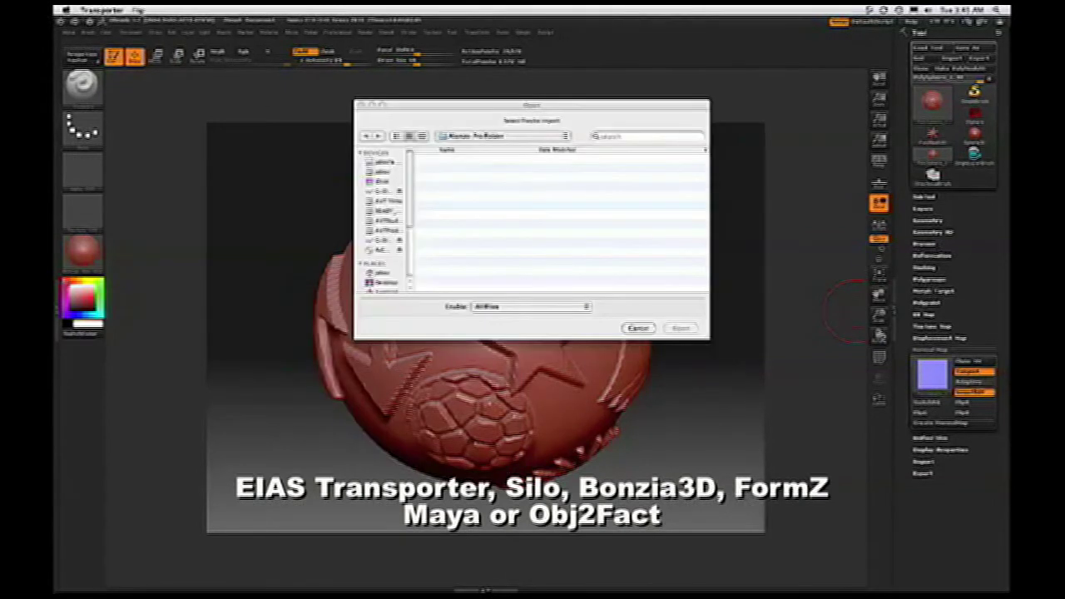
pyautogui.click(538, 136)
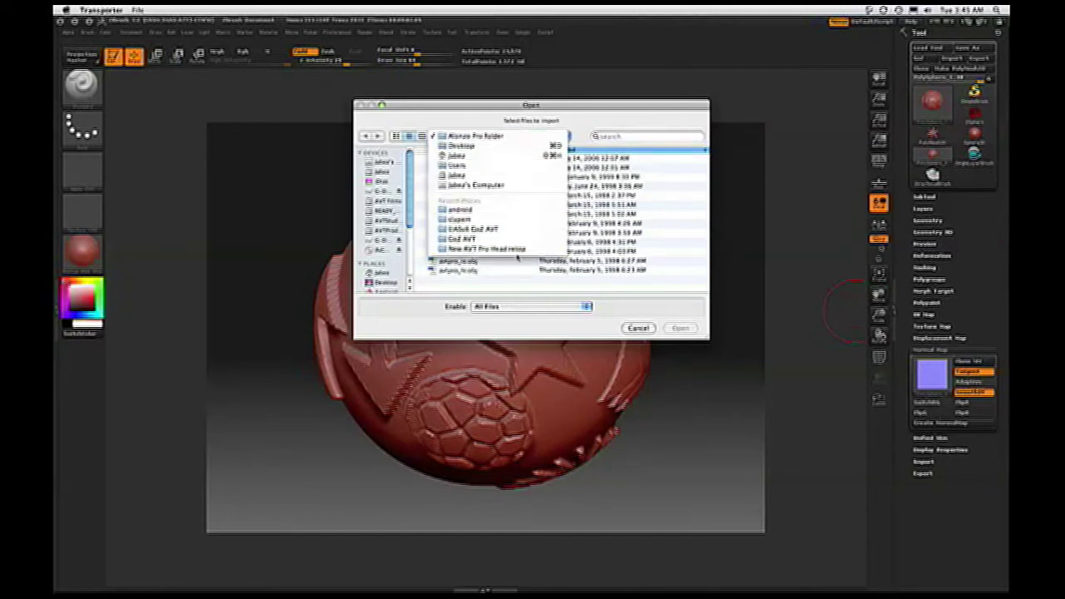
pyautogui.click(516, 238)
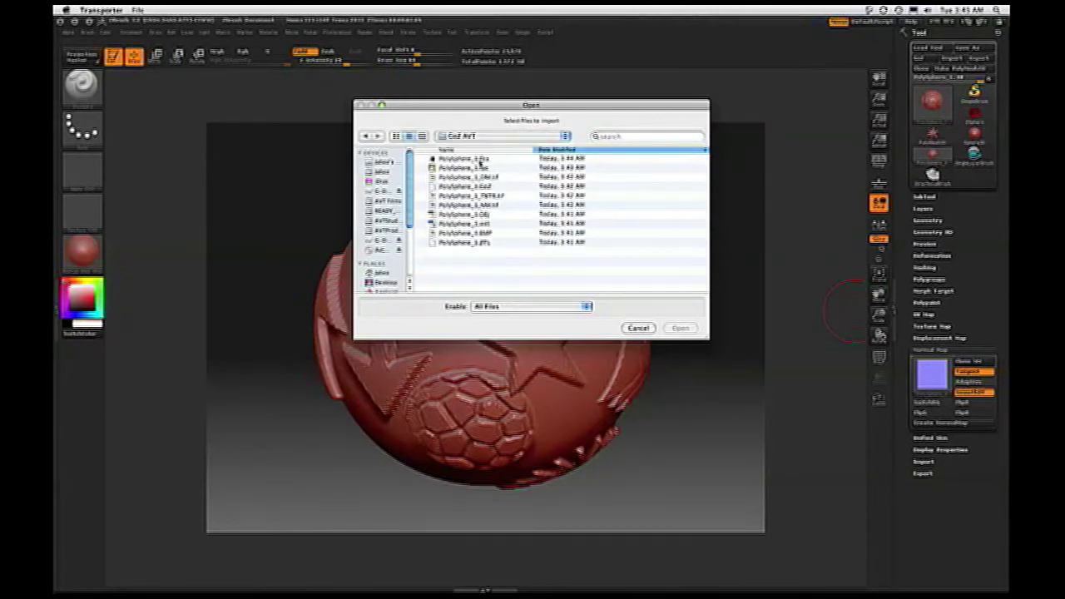
pyautogui.click(492, 214)
pyautogui.click(680, 328)
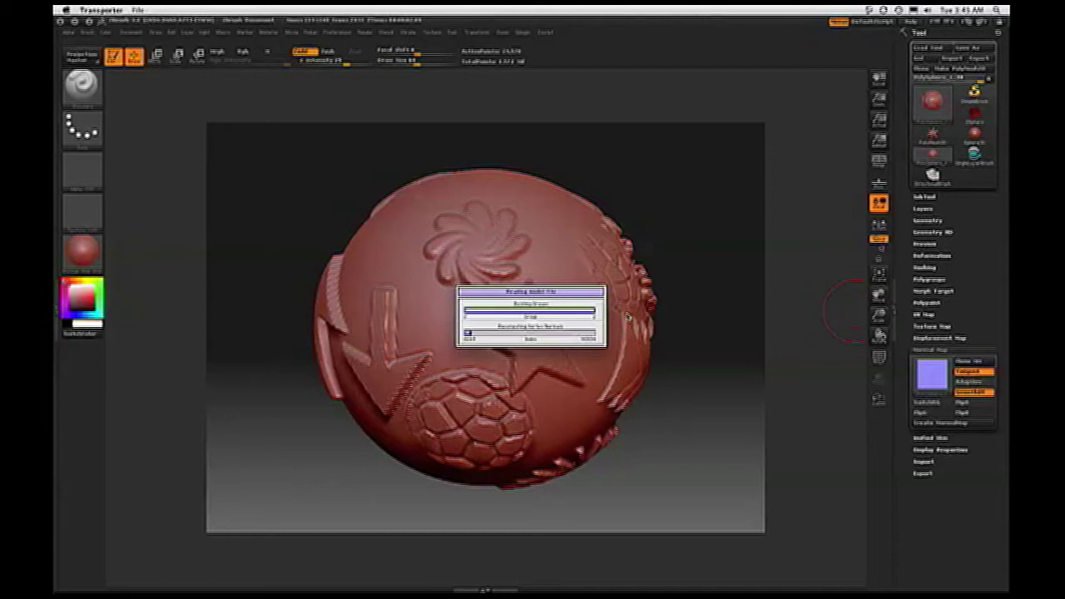
# Switch to EIAS Animator, launching it and dismissing its splash screen.
pyautogui.press('super+Tab')
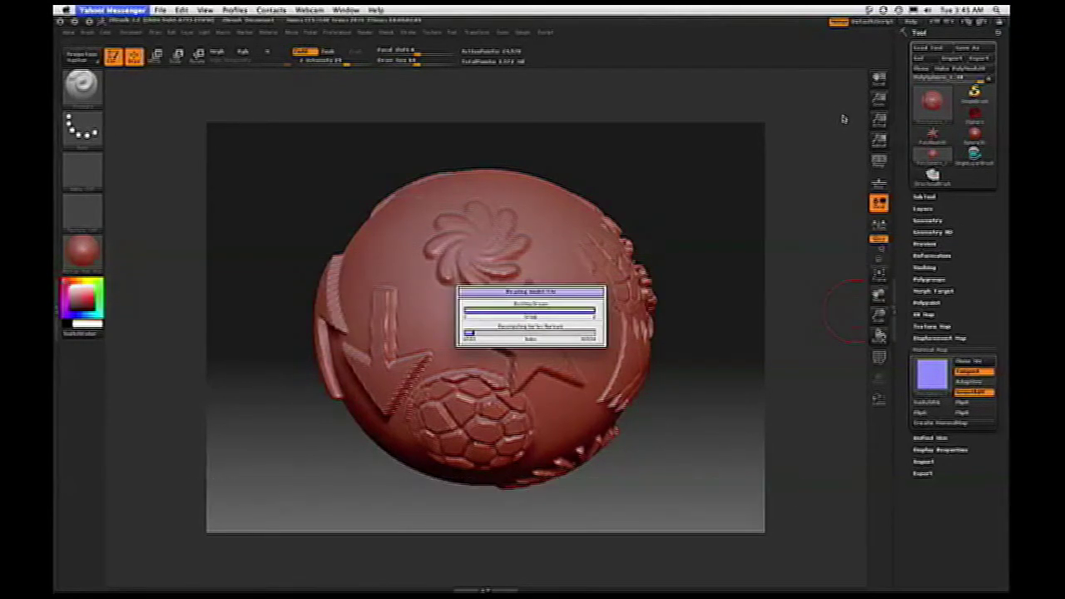
pyautogui.press('super+Tab')
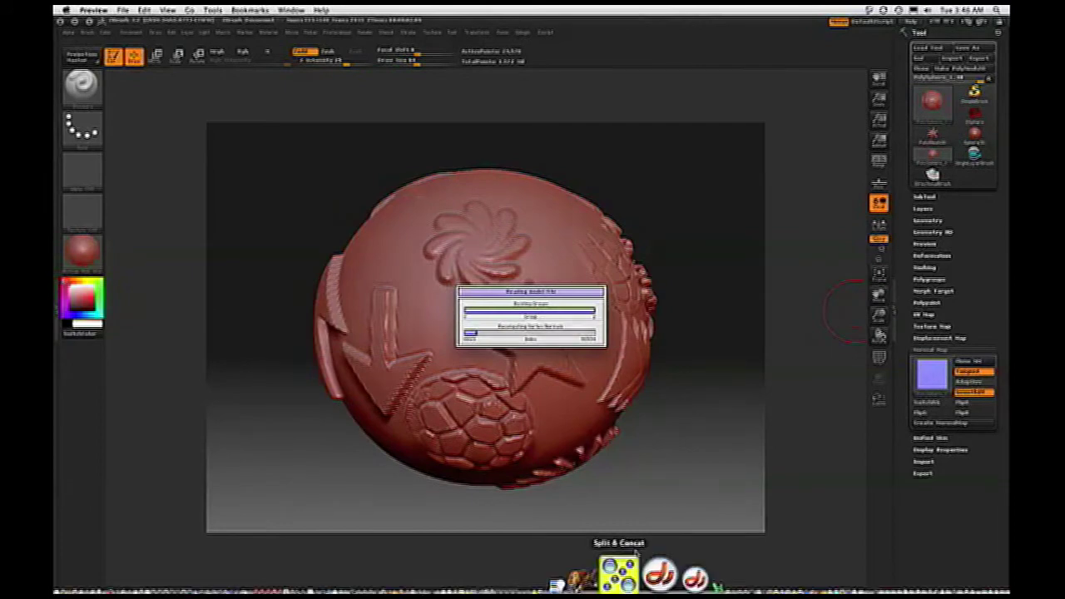
pyautogui.click(654, 586)
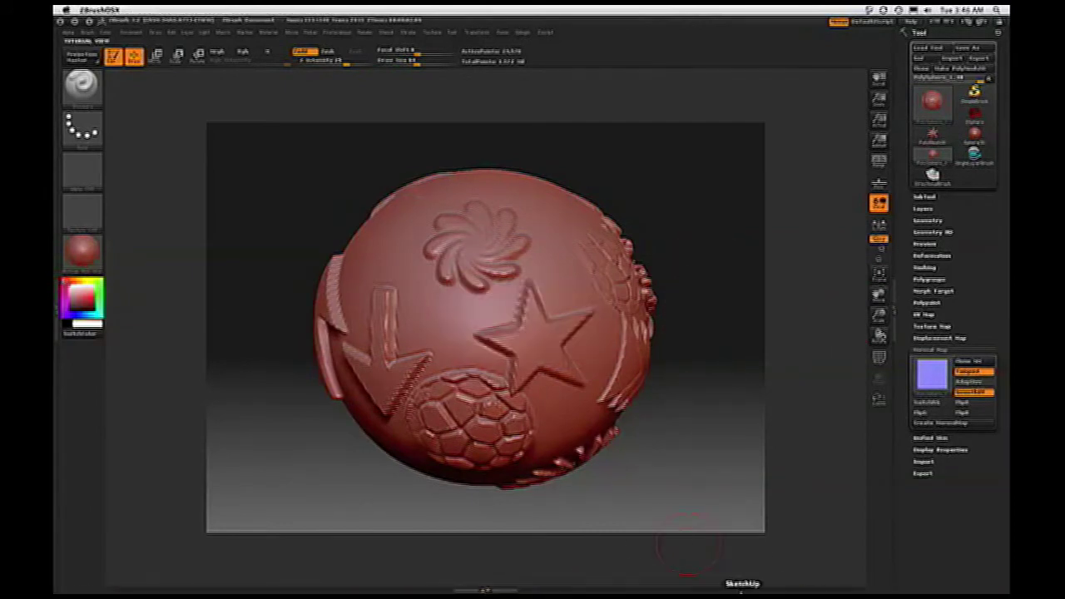
pyautogui.moveTo(678, 589)
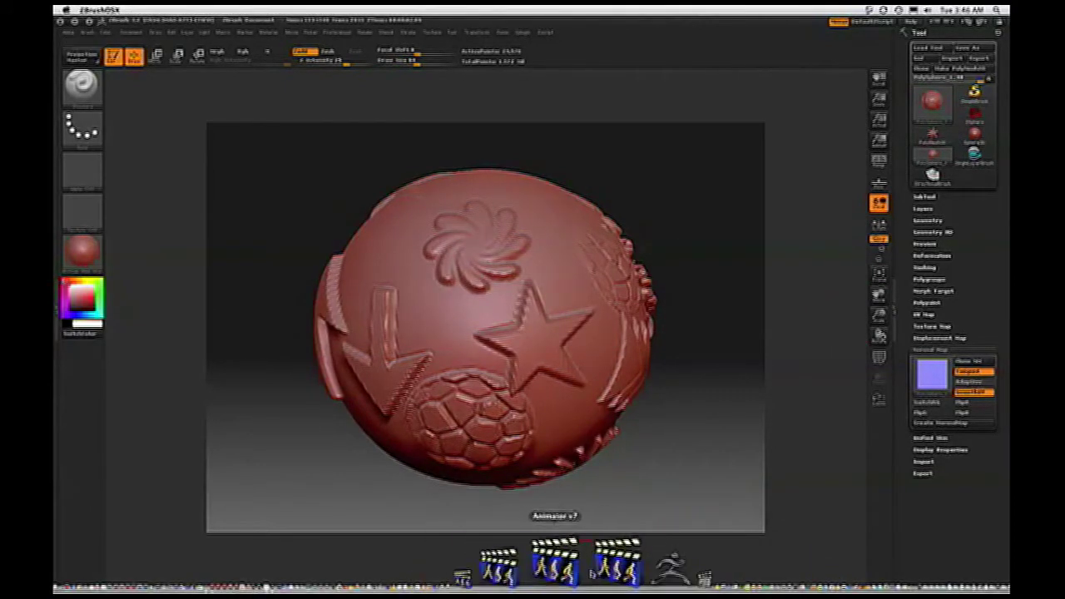
pyautogui.click(601, 566)
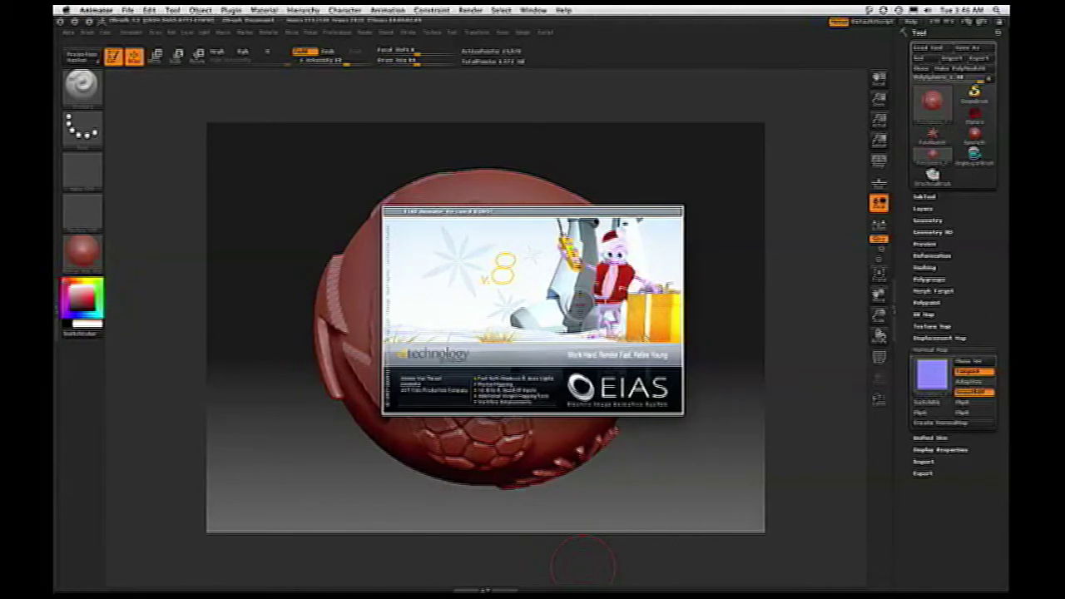
pyautogui.click(637, 317)
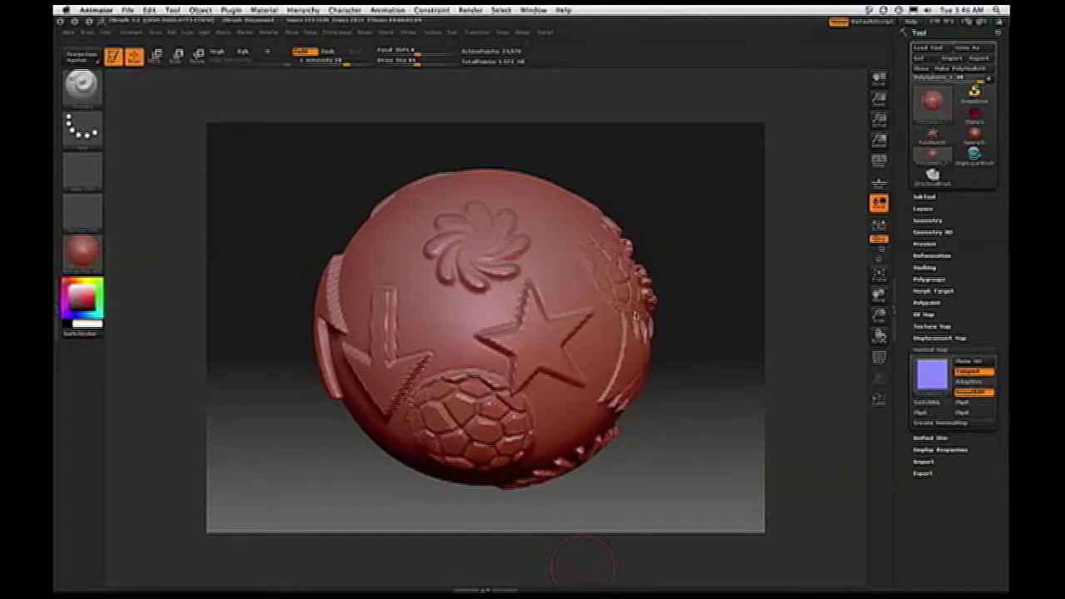
# Create a new project file named Project.prj in the GoZ AVT folder.
pyautogui.click(129, 10)
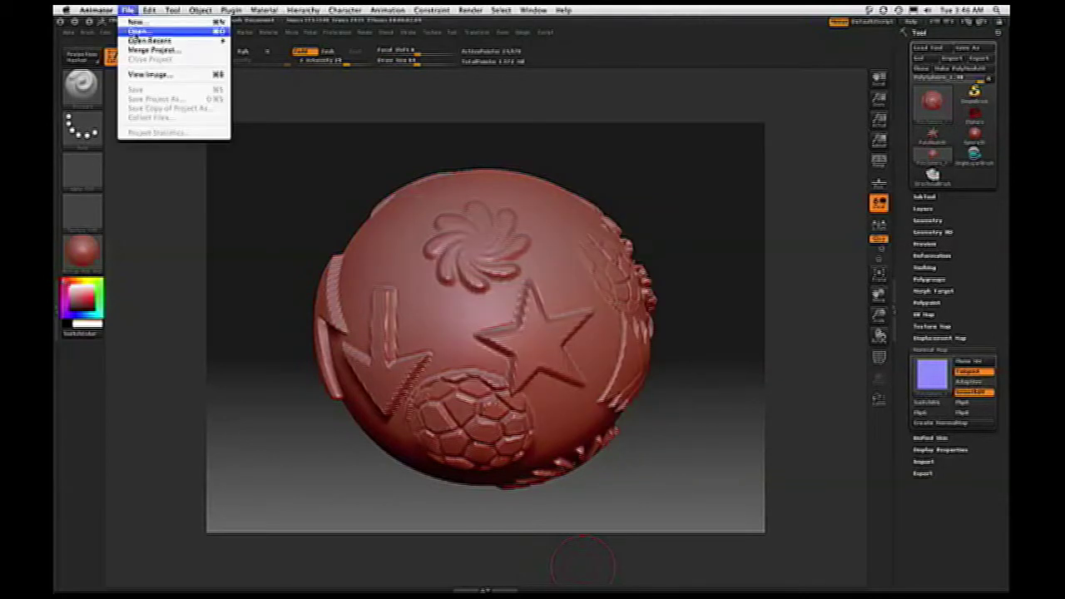
pyautogui.click(135, 20)
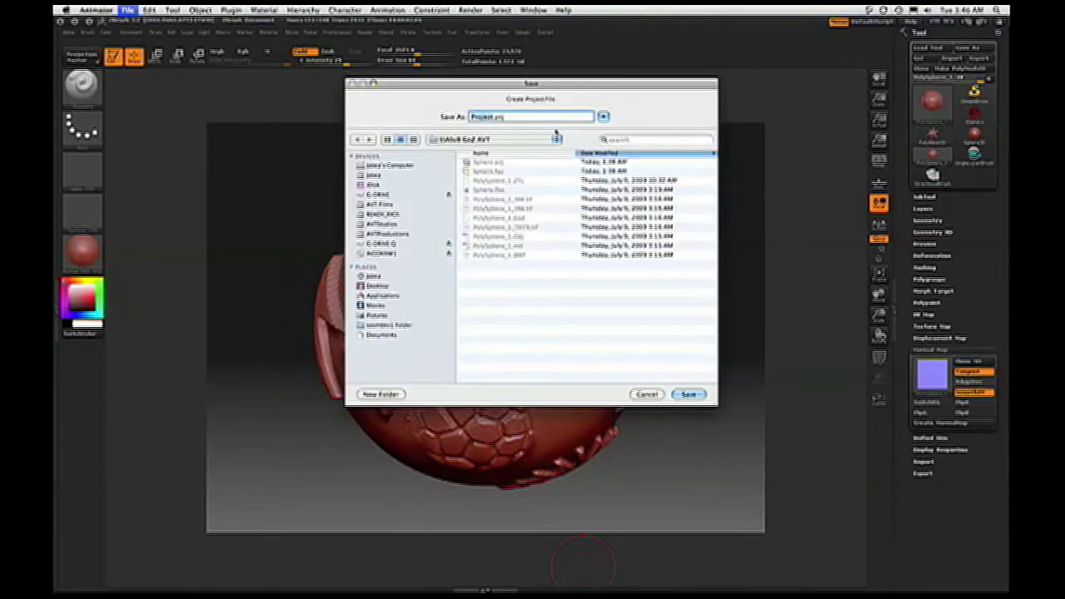
pyautogui.click(696, 394)
pyautogui.click(533, 139)
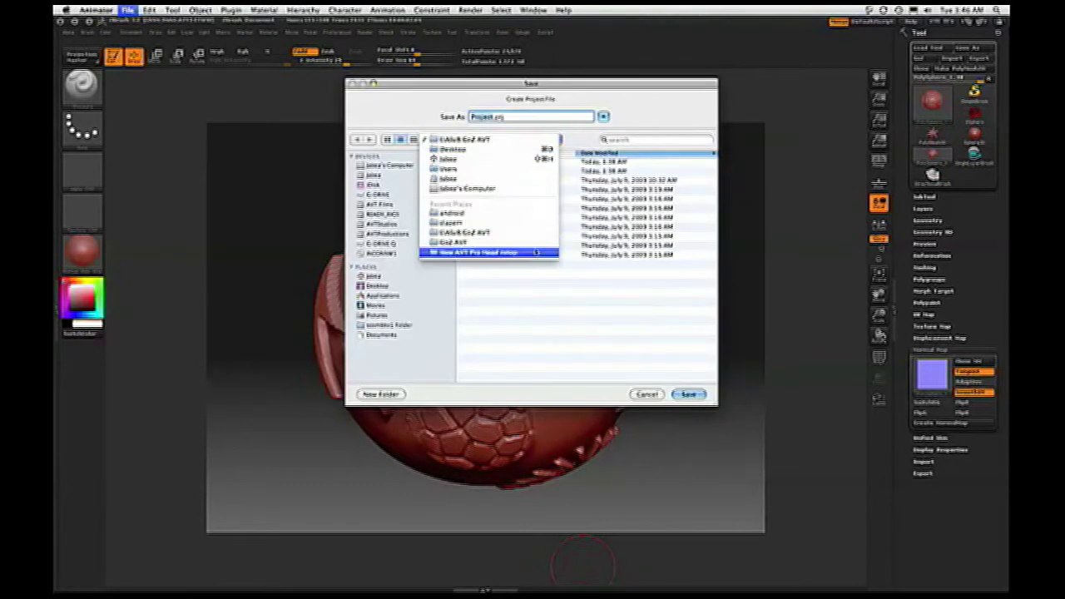
pyautogui.click(516, 242)
pyautogui.click(691, 396)
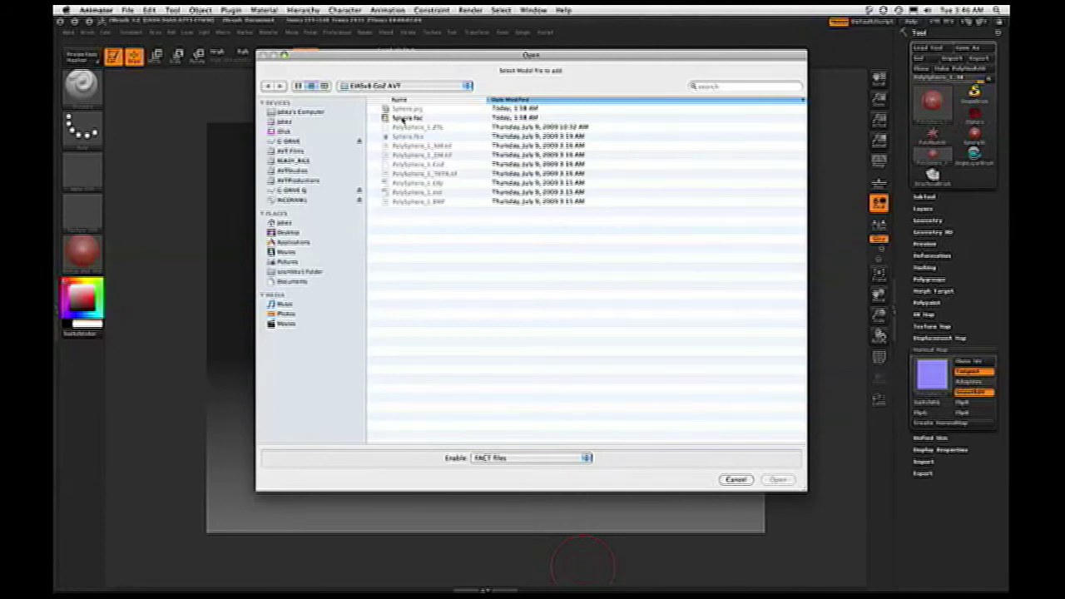
# Add the FACT model PolySphere_1.fac from the GoZ AVT folder to the new project.
pyautogui.click(402, 119)
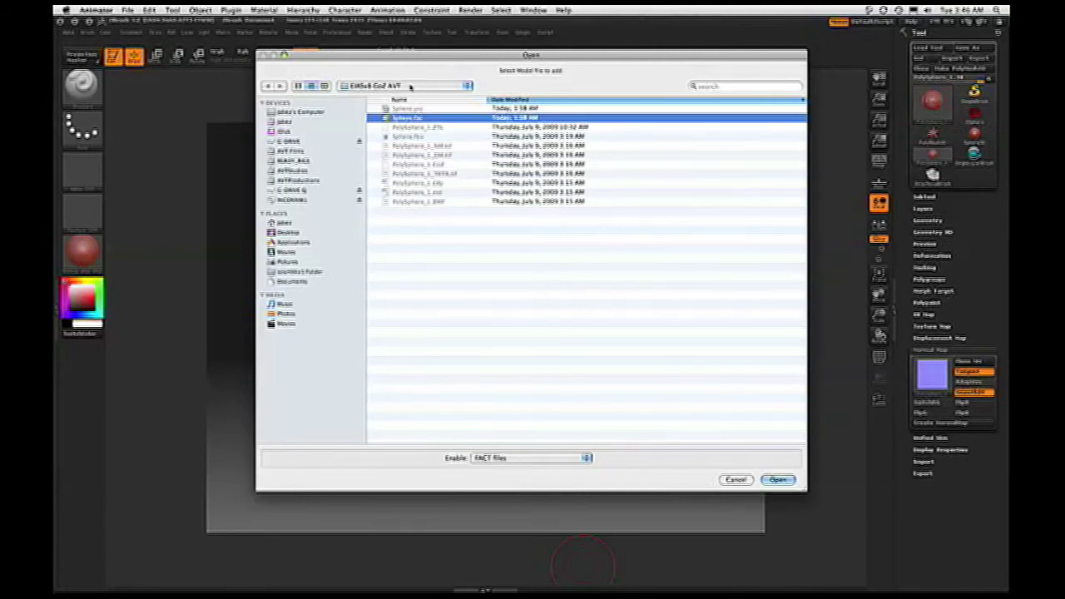
pyautogui.click(410, 87)
pyautogui.click(406, 191)
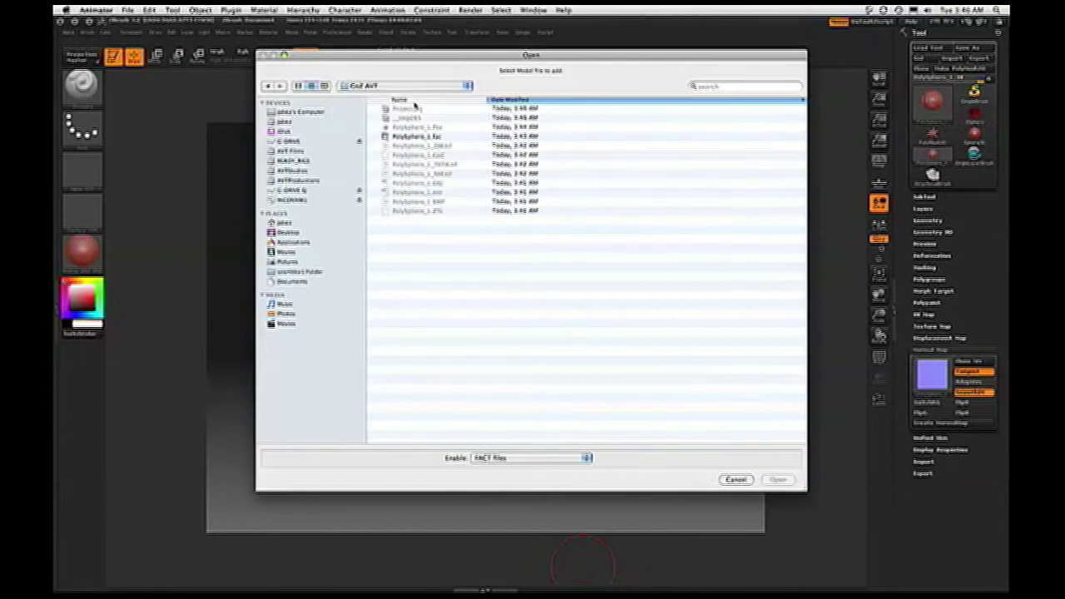
pyautogui.doubleClick(407, 136)
pyautogui.click(743, 480)
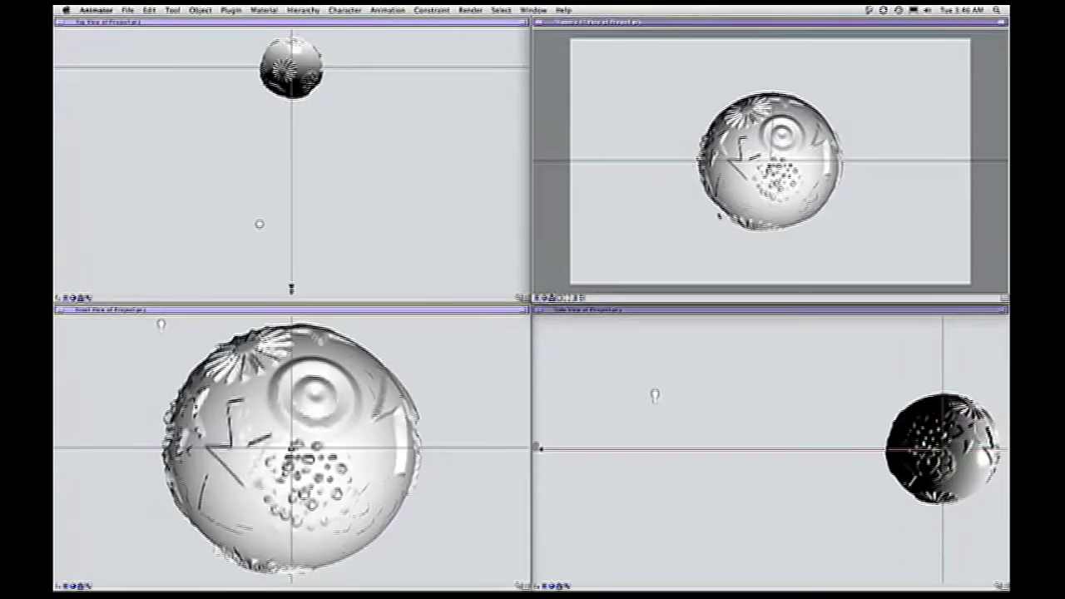
# Select the sphere group, open its info and examine the geometry settings of its material.
pyautogui.click(785, 187)
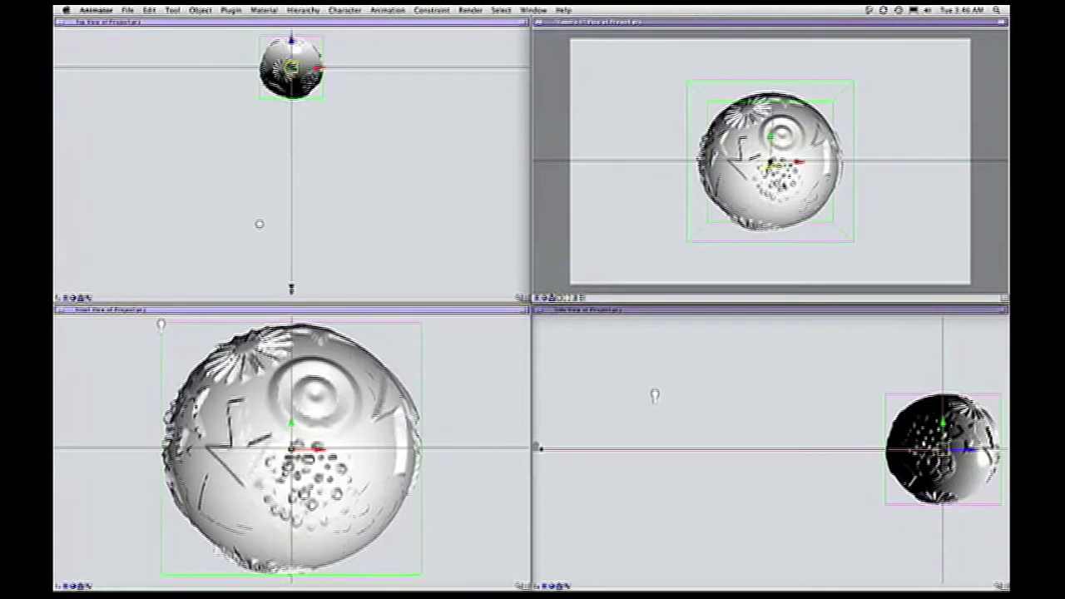
pyautogui.doubleClick(790, 201)
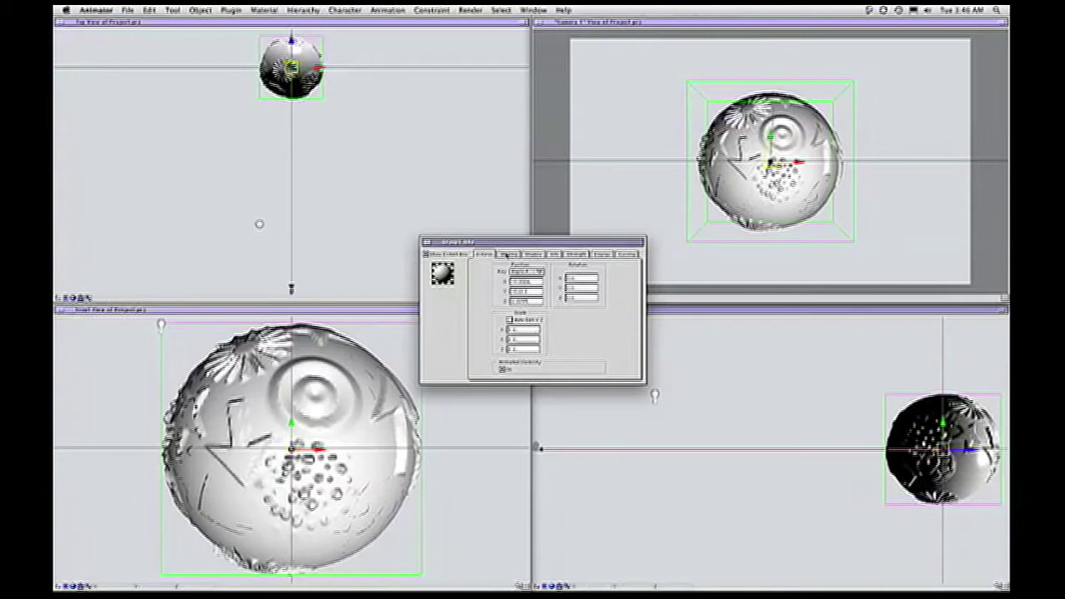
pyautogui.click(447, 279)
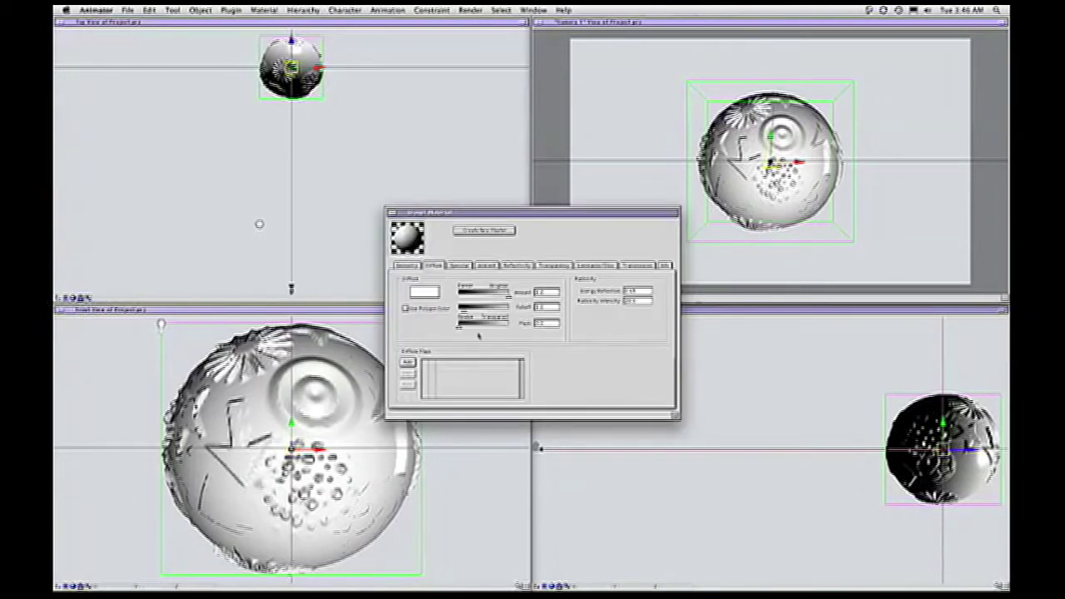
pyautogui.click(407, 264)
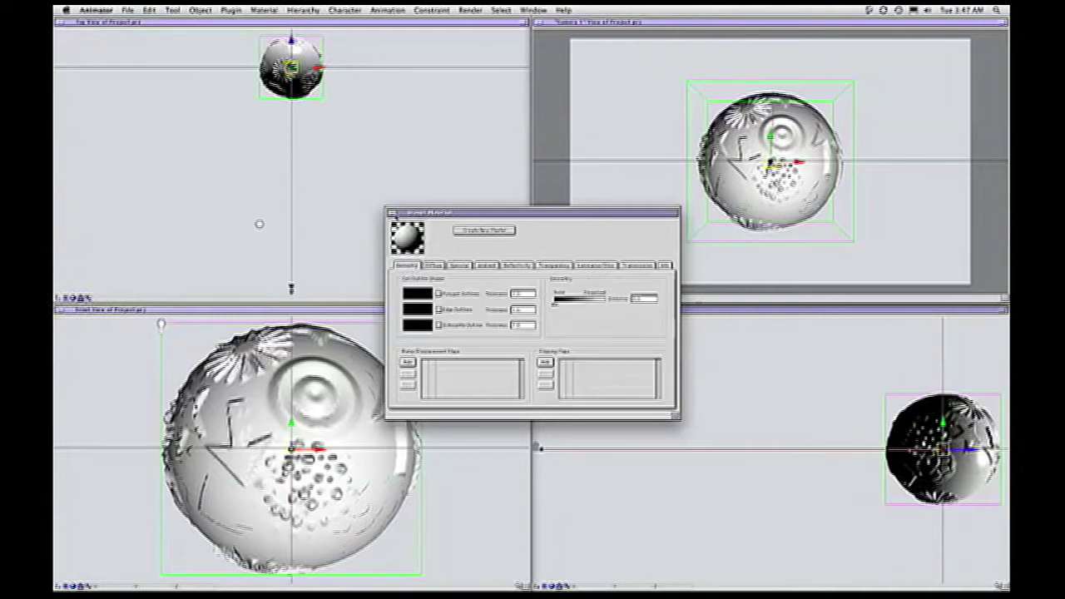
pyautogui.click(399, 218)
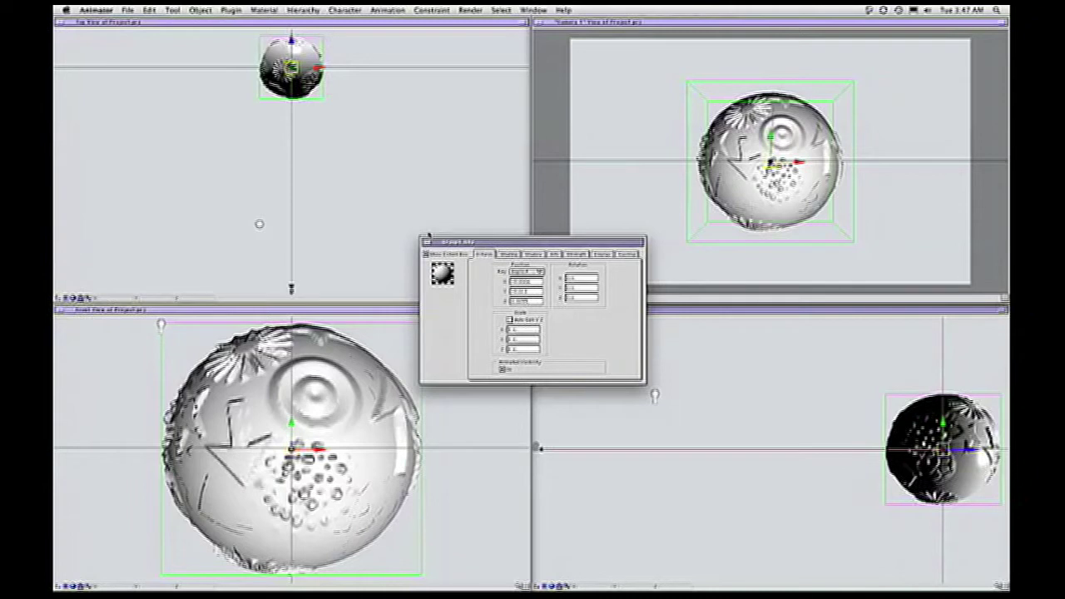
pyautogui.click(233, 10)
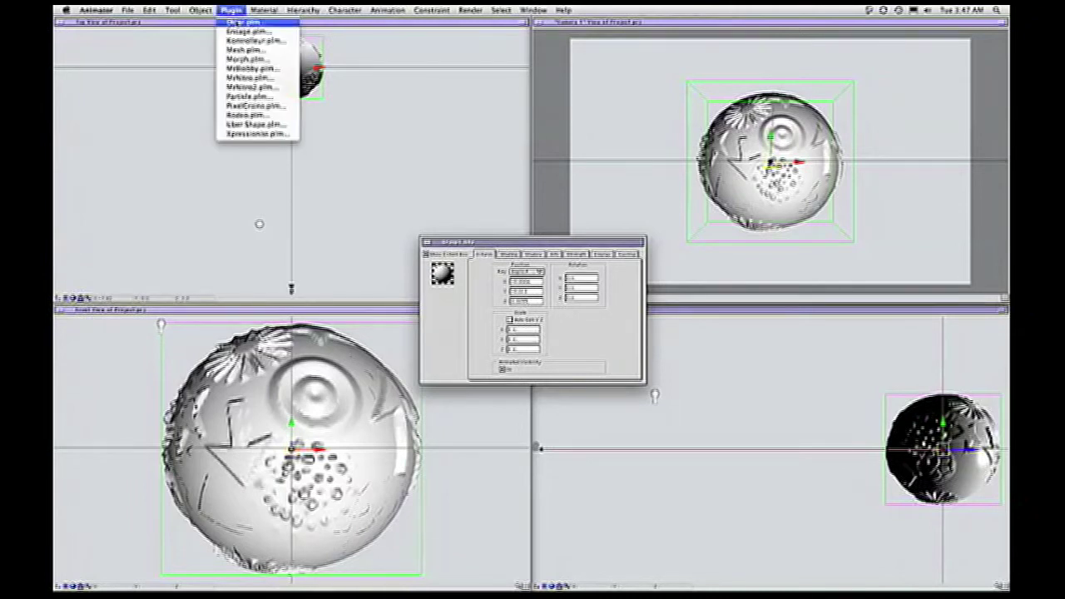
pyautogui.click(507, 244)
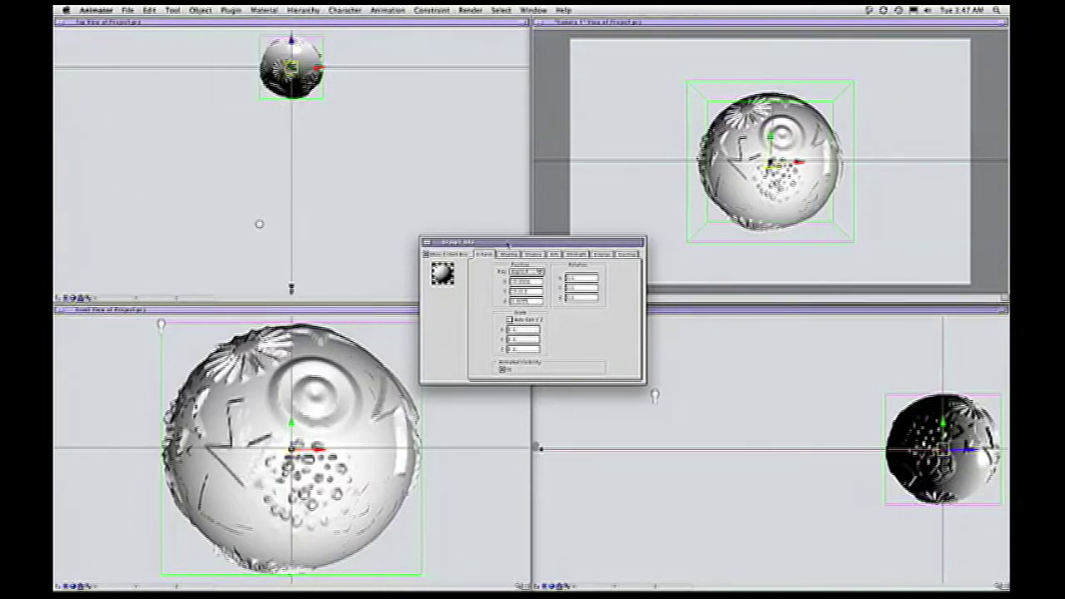
pyautogui.doubleClick(445, 276)
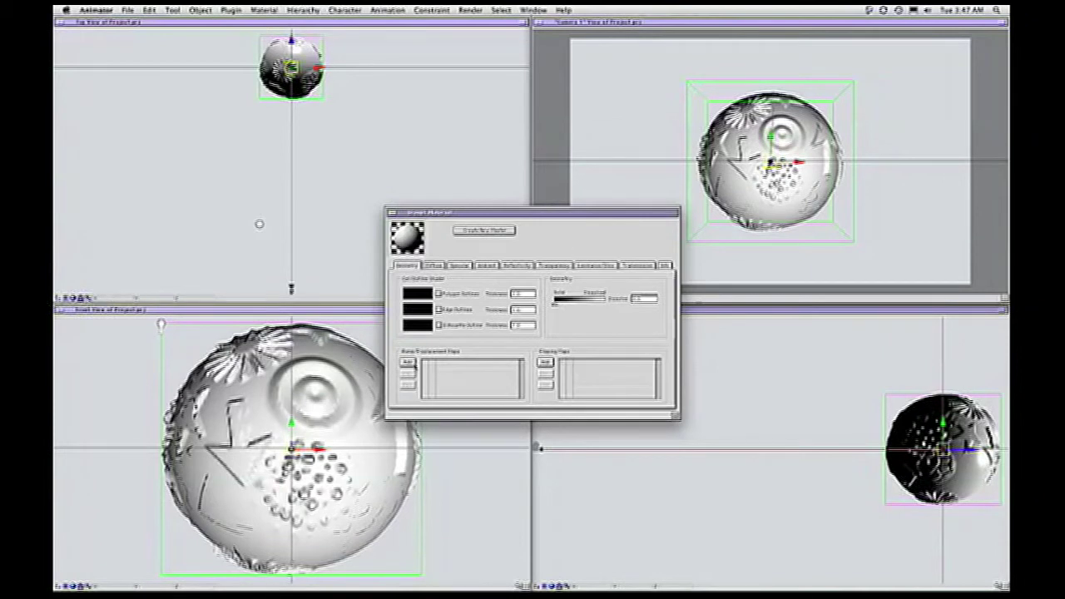
pyautogui.click(408, 365)
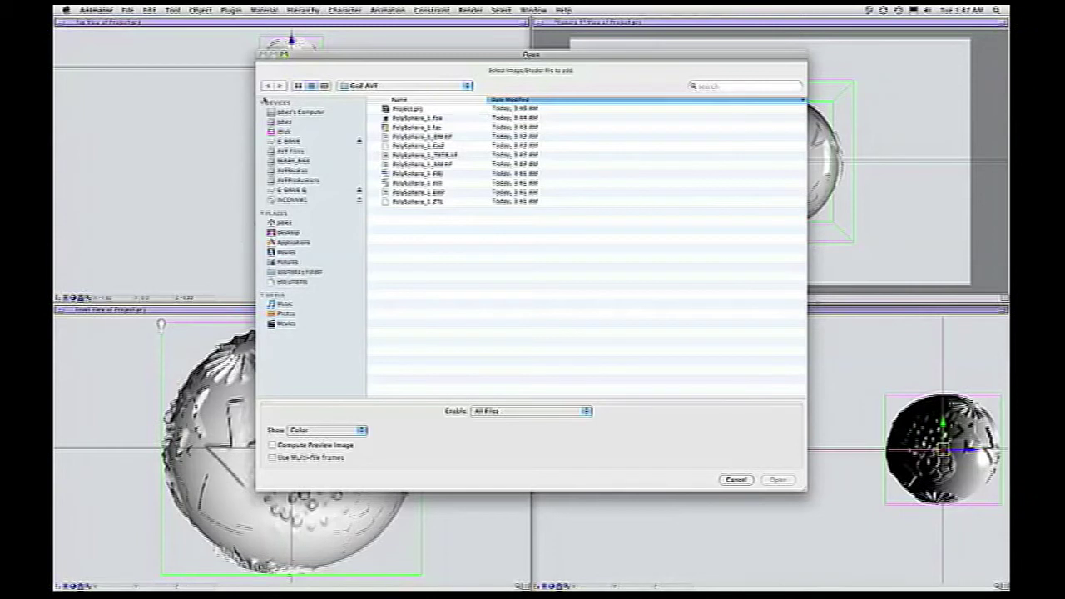
pyautogui.click(735, 479)
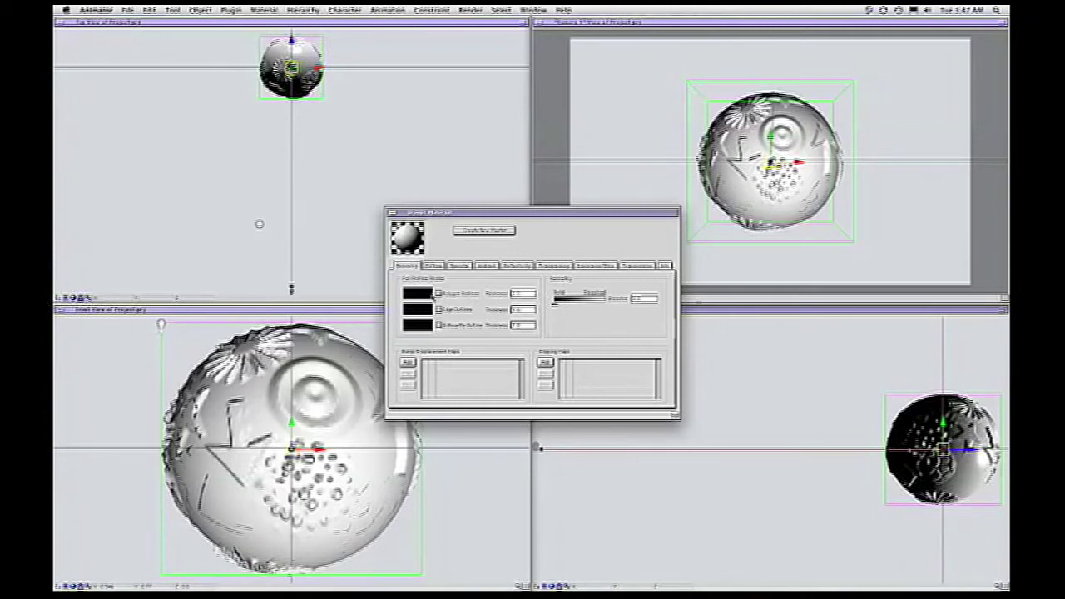
# Orbit the camera around the sphere and maximize the camera view.
pyautogui.moveTo(750, 119); pyautogui.dragTo(847, 269)
pyautogui.moveTo(838, 218); pyautogui.dragTo(790, 174)
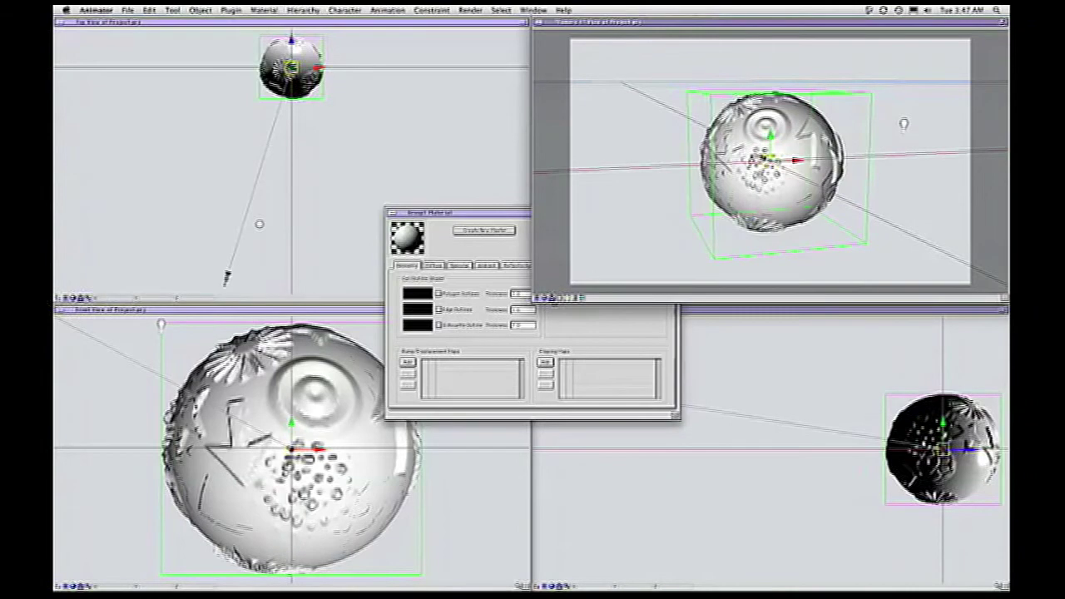
pyautogui.click(1002, 21)
pyautogui.moveTo(822, 224); pyautogui.dragTo(857, 166)
pyautogui.moveTo(551, 236); pyautogui.dragTo(538, 192)
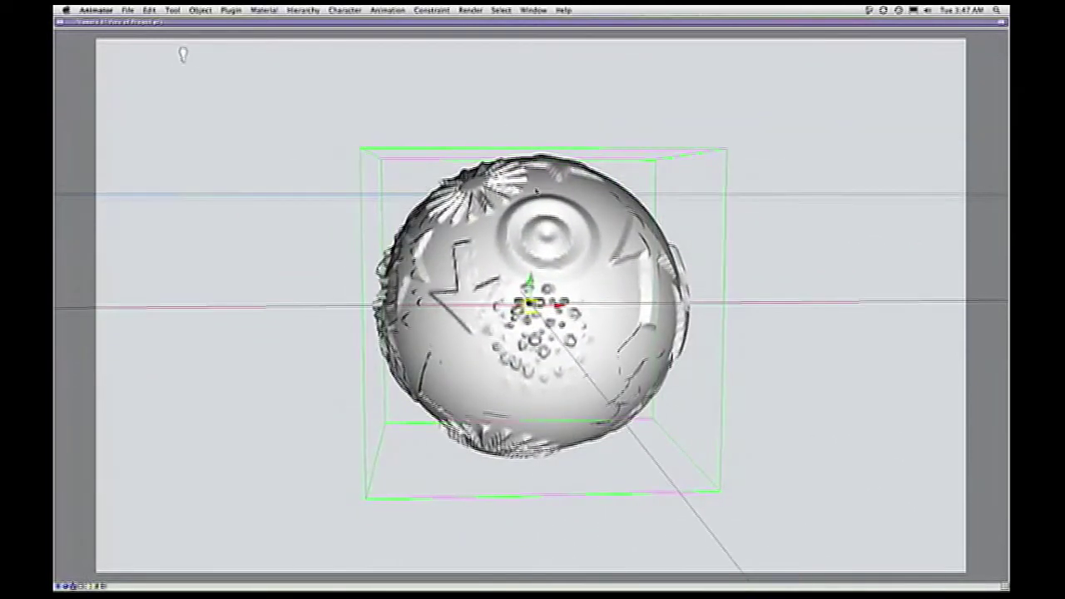
# Render a preview of the sphere from the camera view and close the rendered image.
pyautogui.click(68, 588)
pyautogui.click(91, 554)
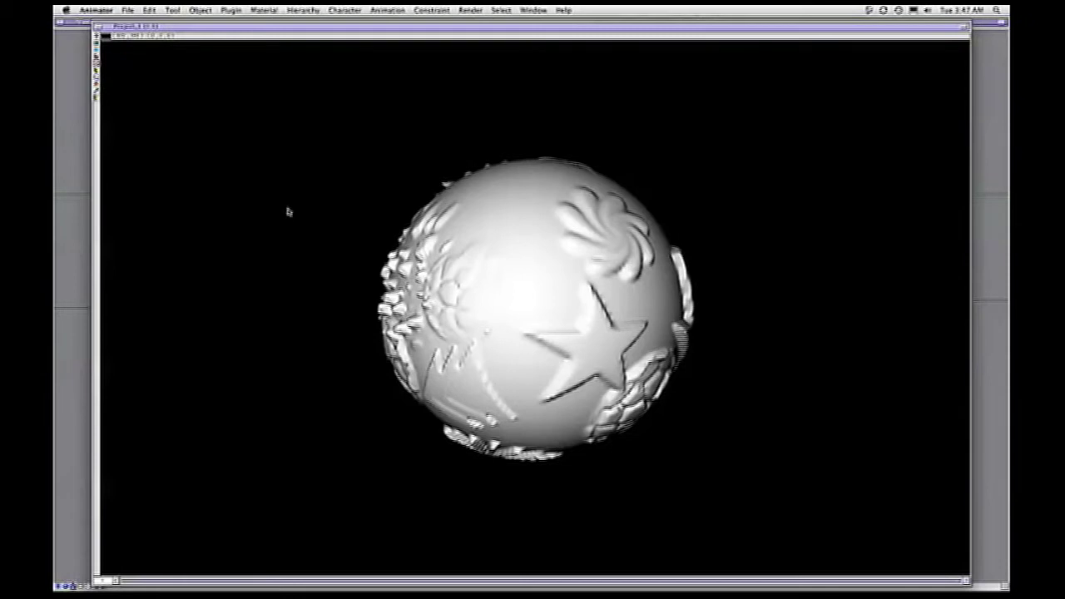
pyautogui.click(97, 28)
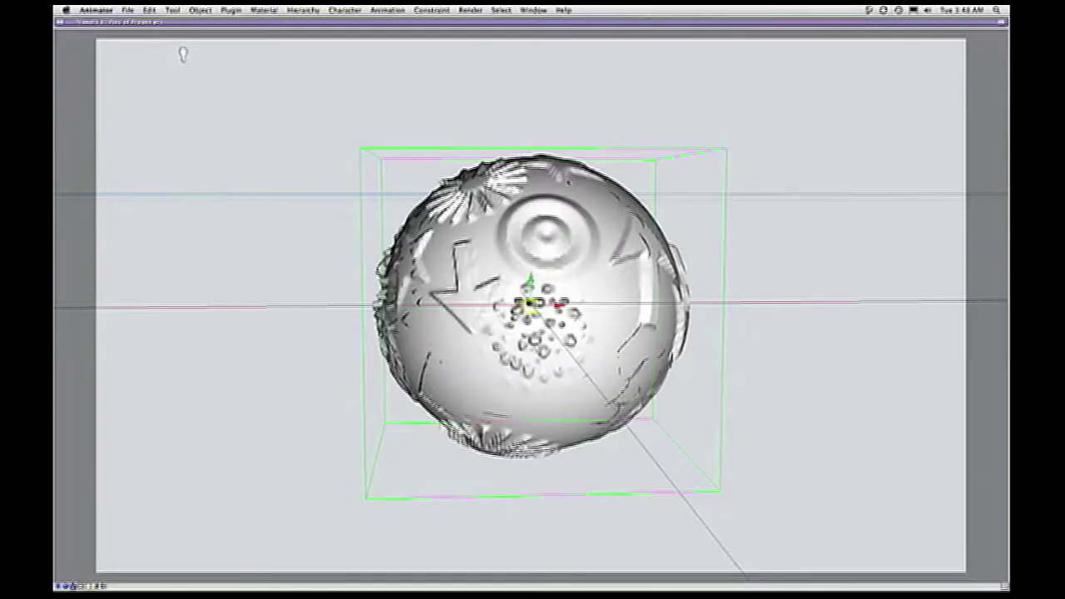
# Add PolySphere_1_DM.tif as a bump/displacement map to the sphere's material and open that map's settings.
pyautogui.doubleClick(579, 205)
pyautogui.click(441, 265)
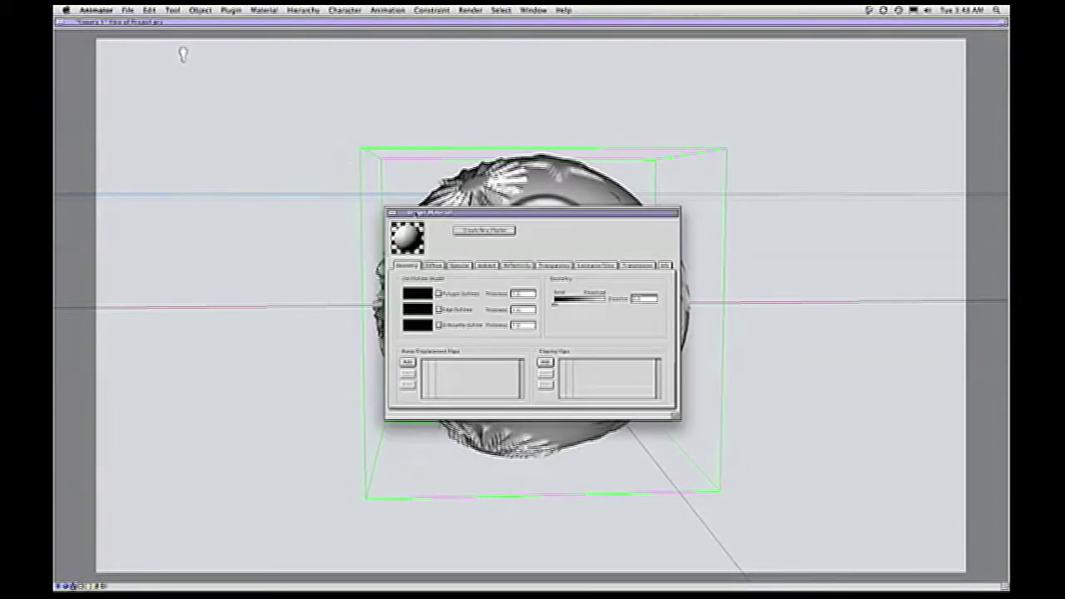
pyautogui.click(408, 363)
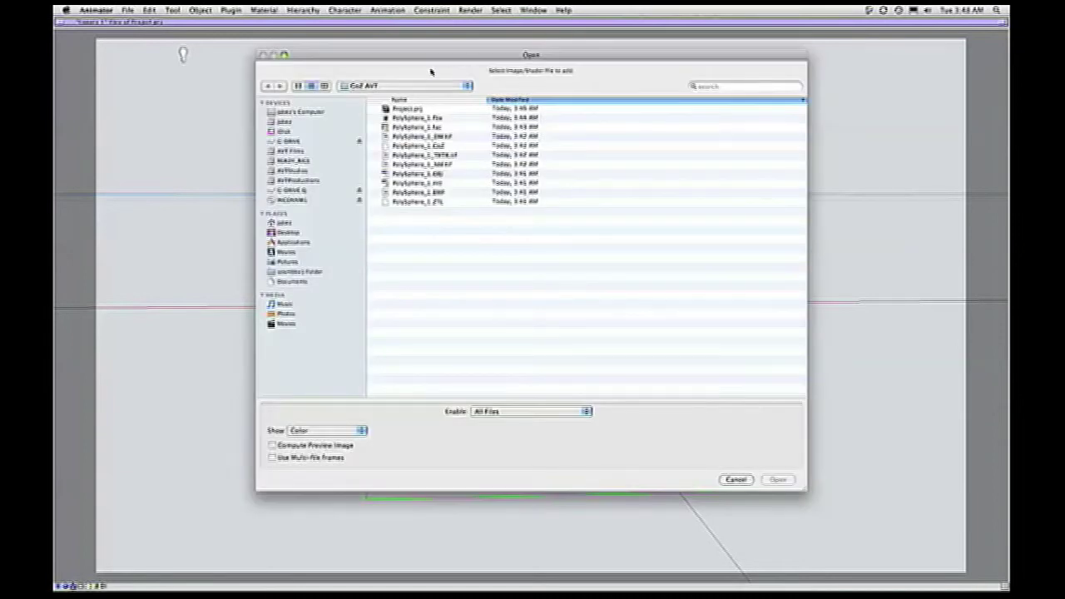
pyautogui.click(452, 135)
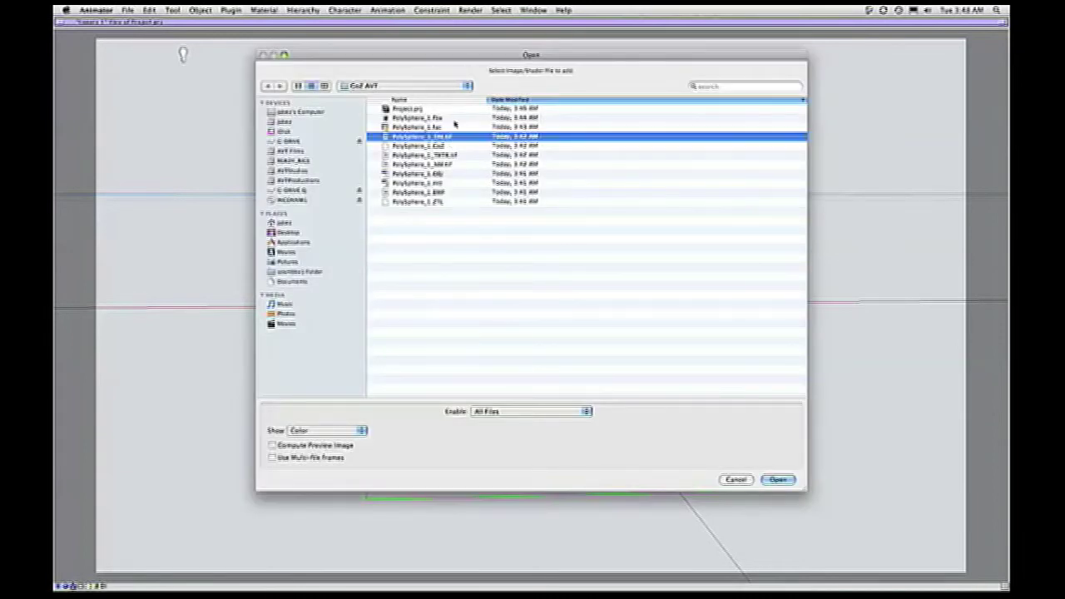
pyautogui.click(447, 165)
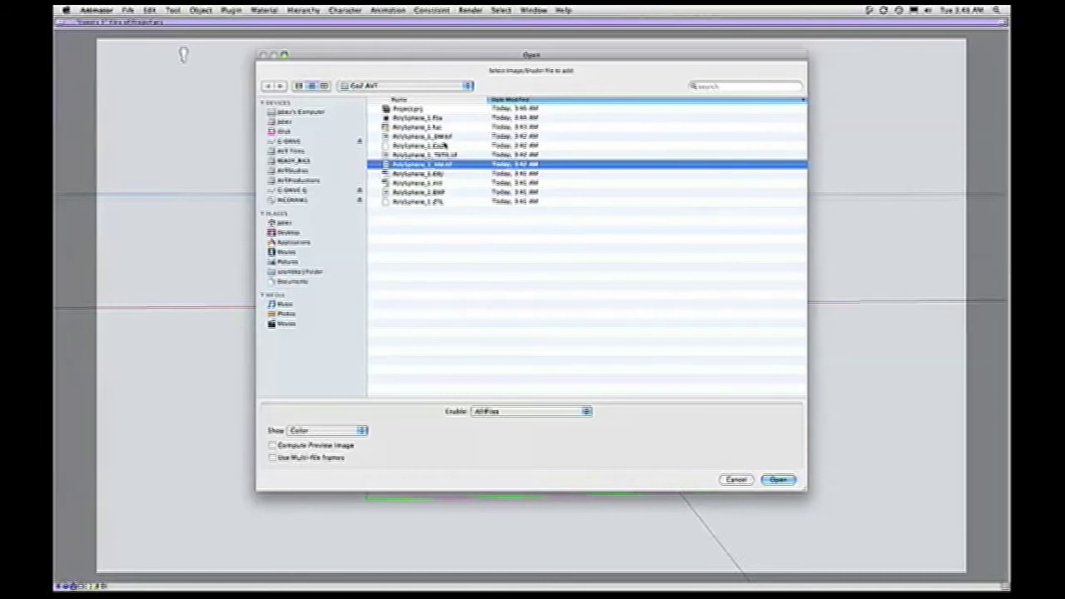
pyautogui.click(445, 138)
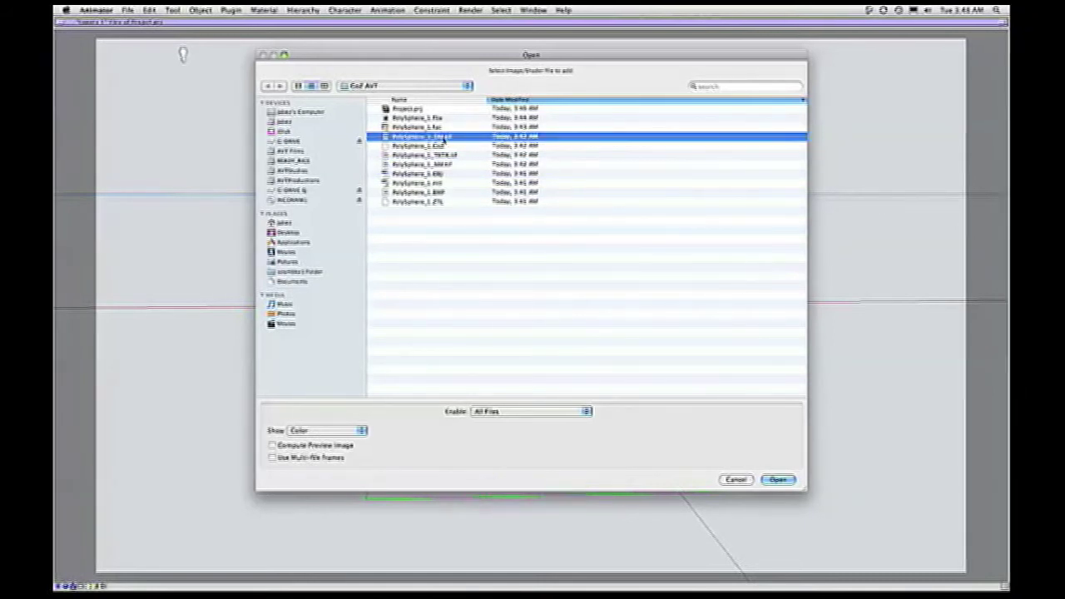
pyautogui.doubleClick(445, 138)
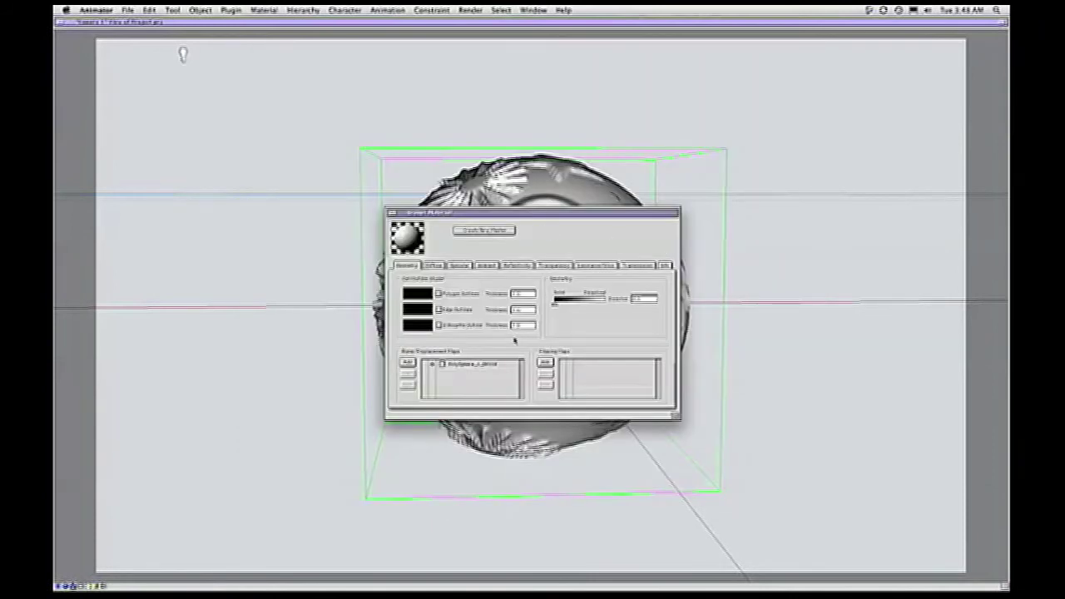
pyautogui.doubleClick(471, 366)
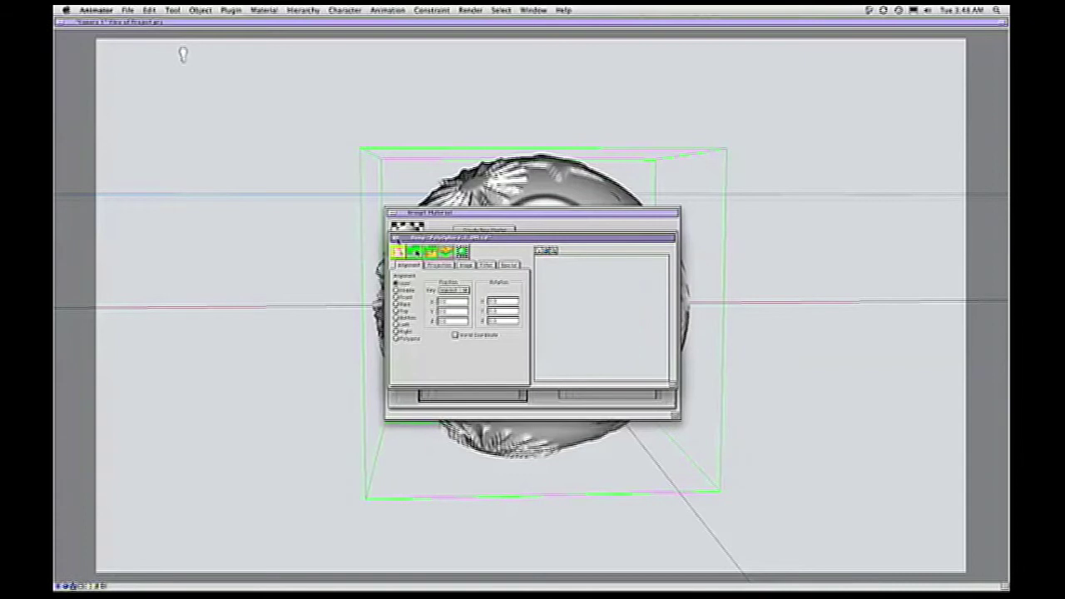
# Close the displacement map and group material windows and enable Use UV Space in the group's shading settings.
pyautogui.click(395, 239)
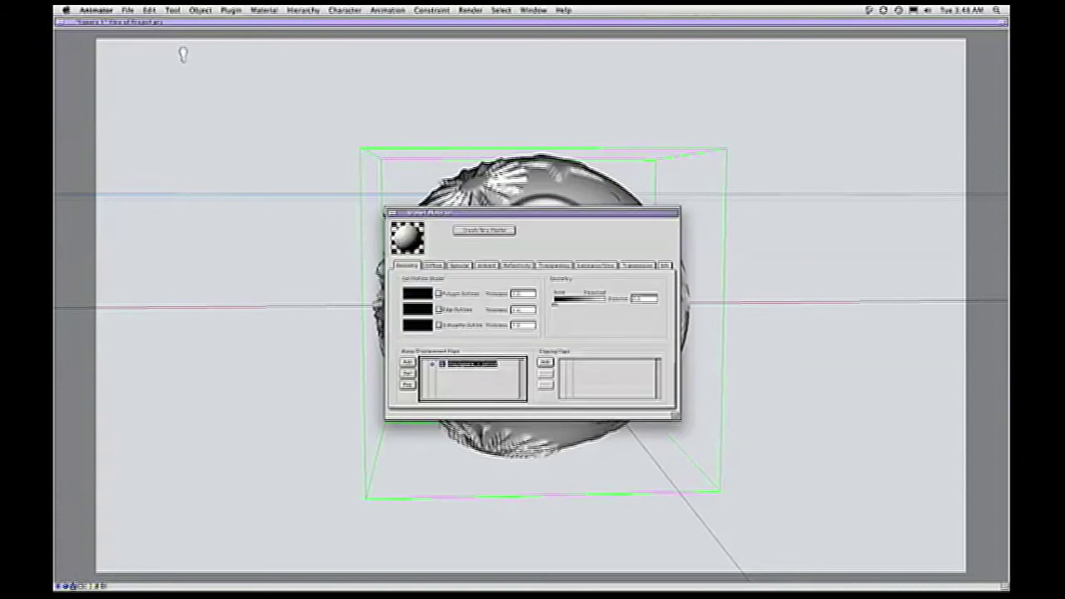
pyautogui.click(392, 213)
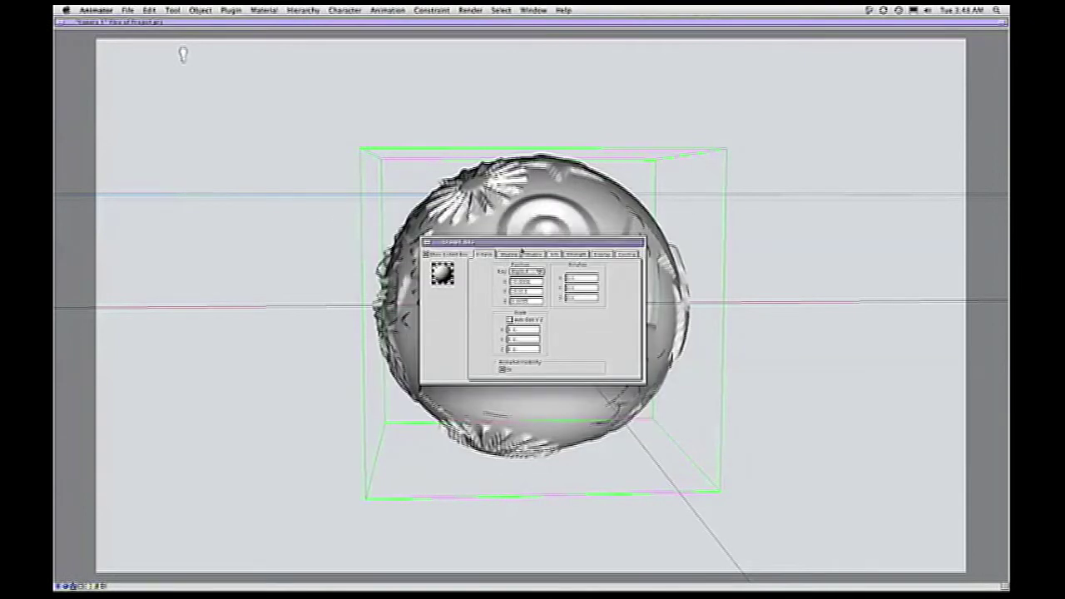
pyautogui.click(510, 253)
pyautogui.click(573, 346)
# Reopen the group's PolySphere_1_DM.tif bump/displacement map in an enlarged window and set its alignment to Front.
pyautogui.click(444, 272)
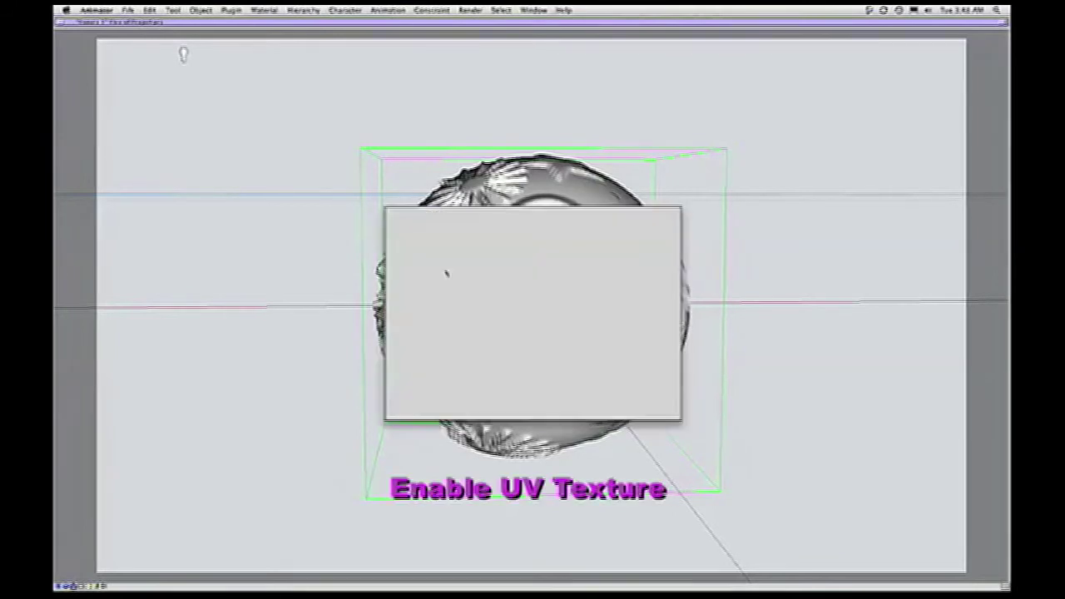
pyautogui.doubleClick(468, 367)
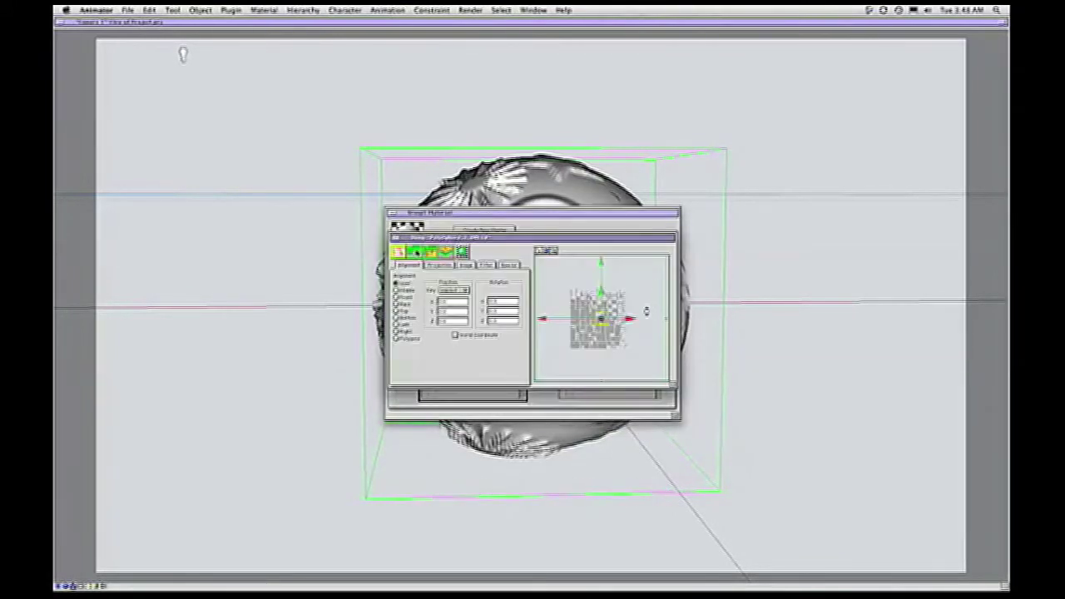
pyautogui.moveTo(675, 386); pyautogui.dragTo(910, 462)
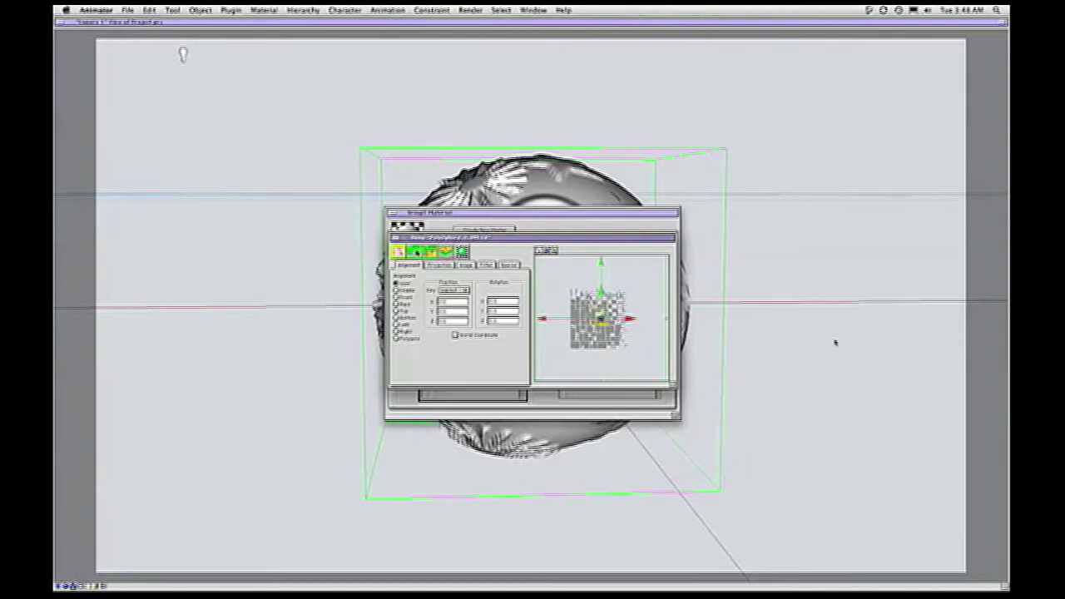
pyautogui.moveTo(655, 237); pyautogui.dragTo(501, 127)
pyautogui.moveTo(752, 351); pyautogui.dragTo(816, 488)
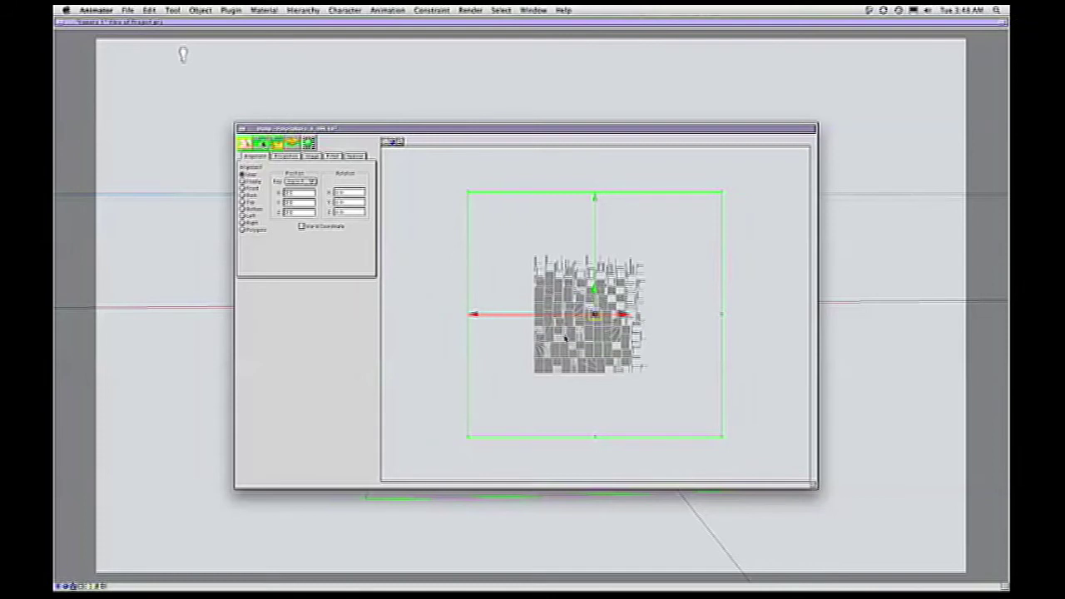
pyautogui.click(254, 190)
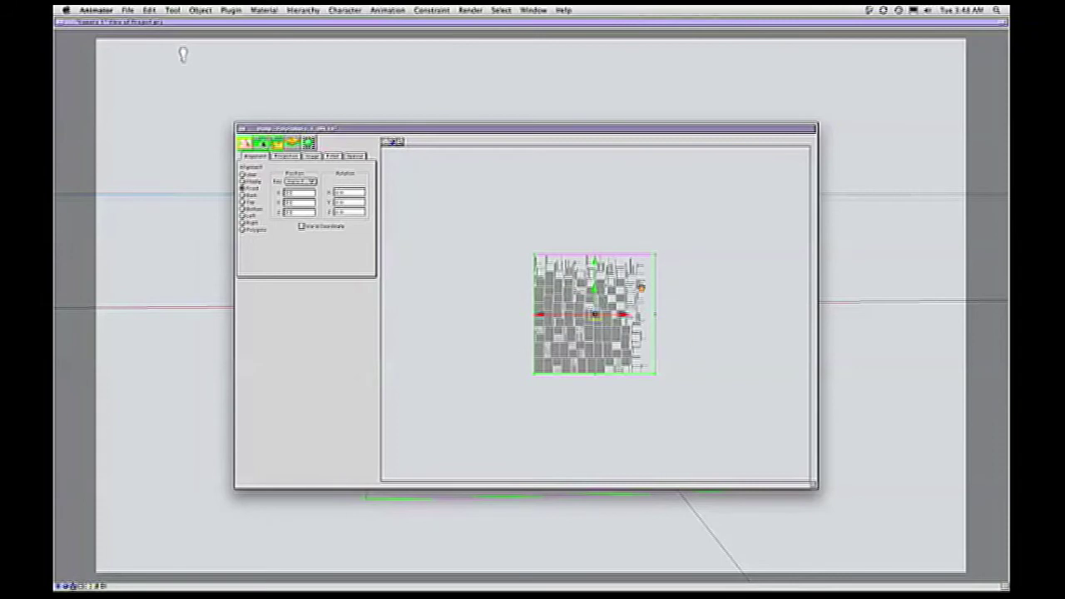
pyautogui.moveTo(636, 289); pyautogui.dragTo(671, 291)
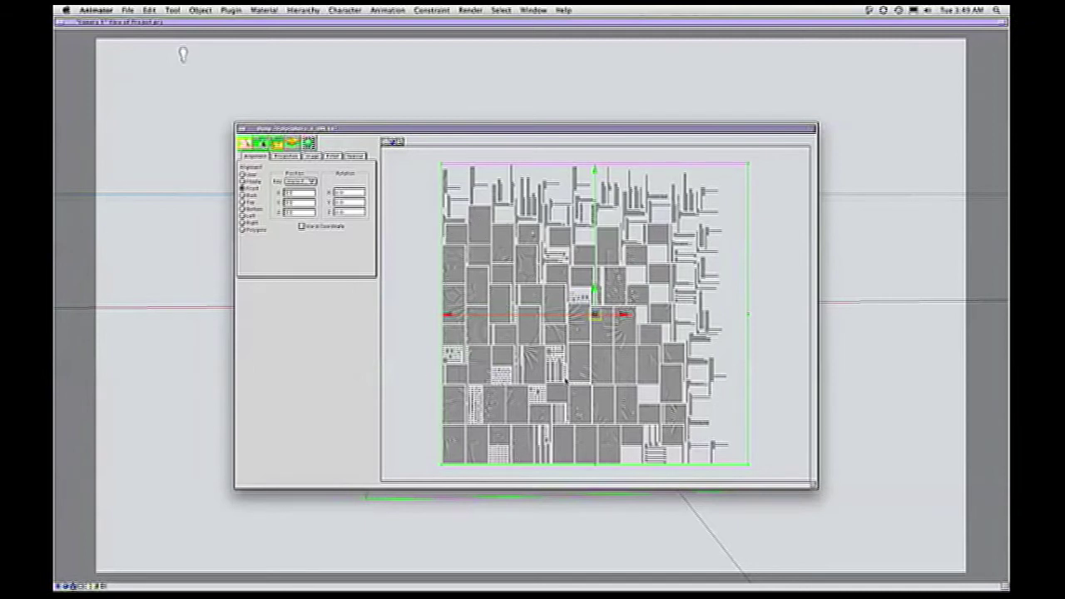
# Move the displacement map, group material and group info windows aside to uncover the sphere in the viewport.
pyautogui.moveTo(612, 129); pyautogui.dragTo(298, 118)
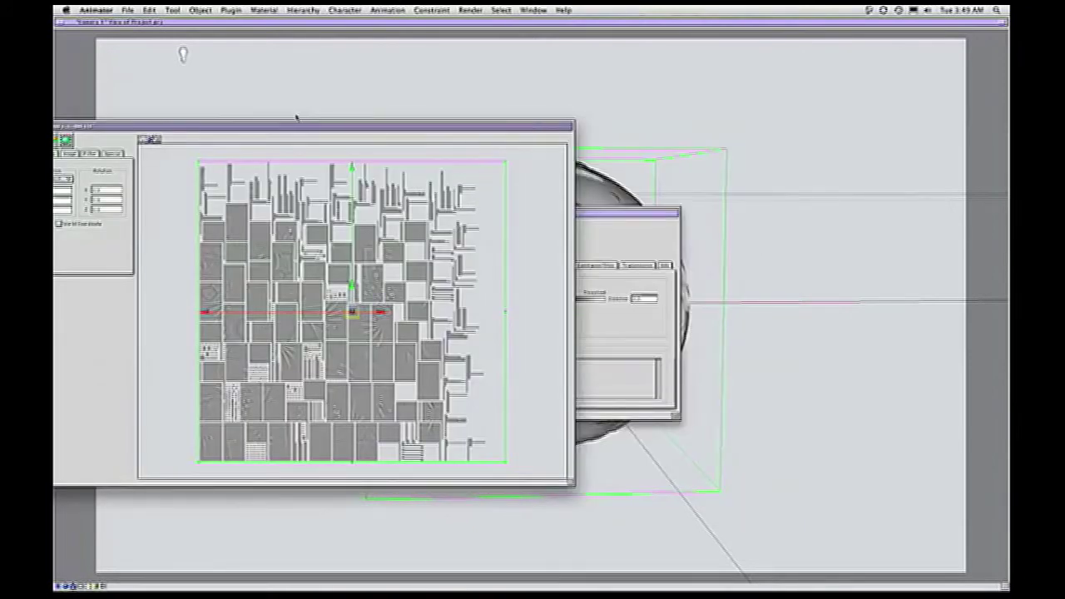
pyautogui.click(546, 218)
pyautogui.moveTo(706, 234); pyautogui.dragTo(957, 219)
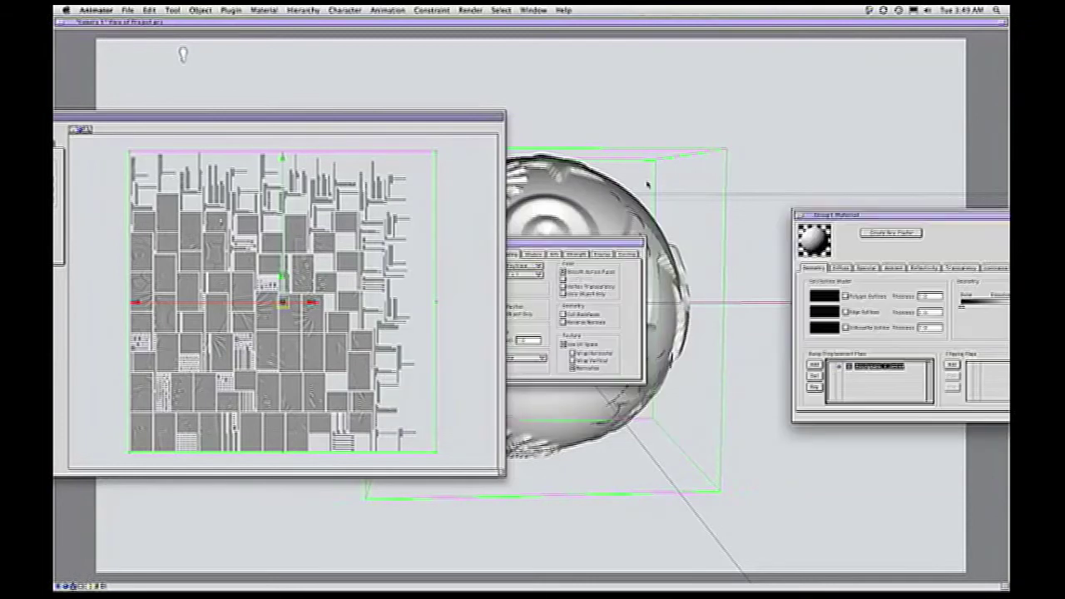
pyautogui.moveTo(482, 117); pyautogui.dragTo(355, 101)
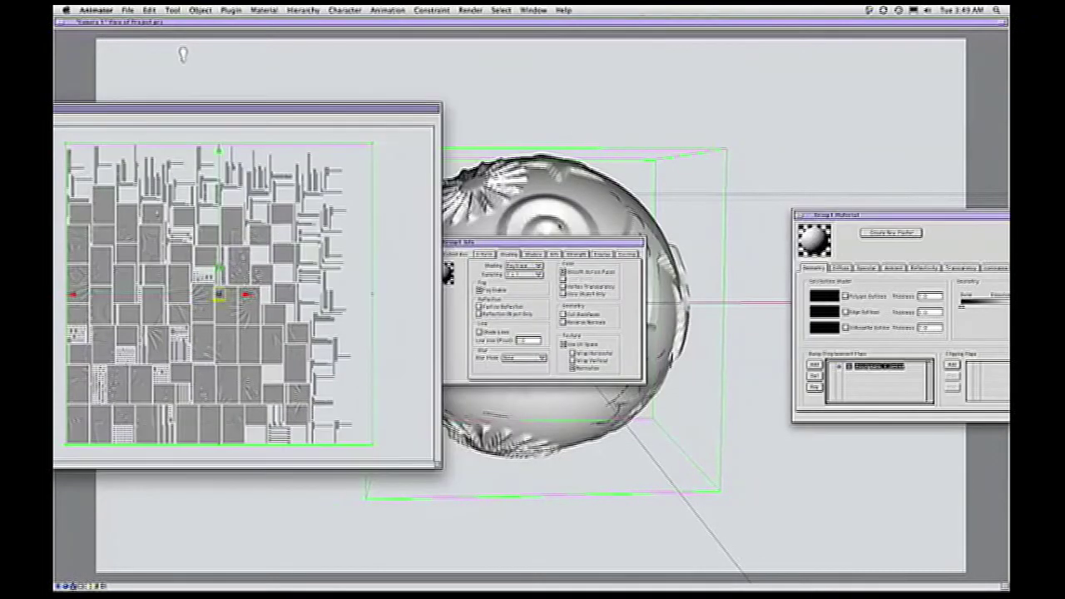
pyautogui.click(548, 244)
pyautogui.moveTo(881, 337); pyautogui.dragTo(882, 339)
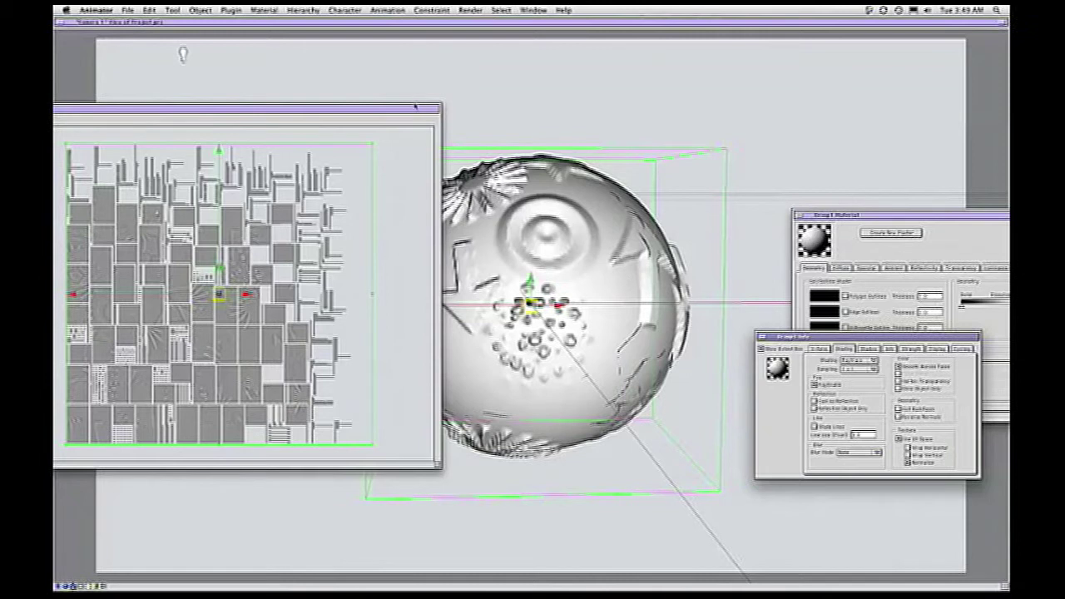
# Bring the displacement map window back over the viewport so its alignment settings and the full UV layout are accessible.
pyautogui.moveTo(414, 109); pyautogui.dragTo(635, 91)
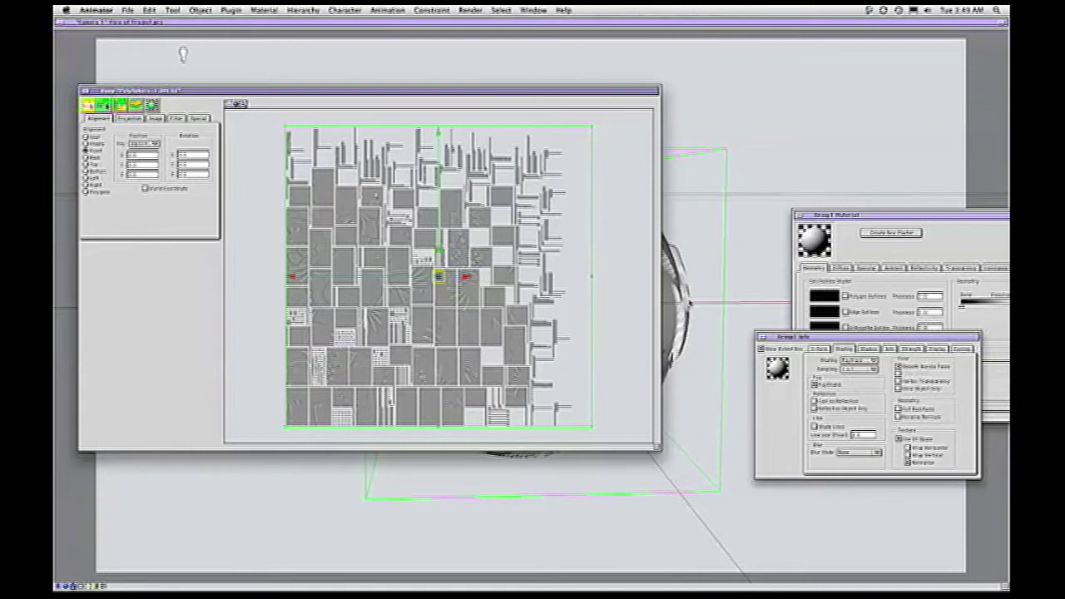
pyautogui.moveTo(583, 91); pyautogui.dragTo(610, 113)
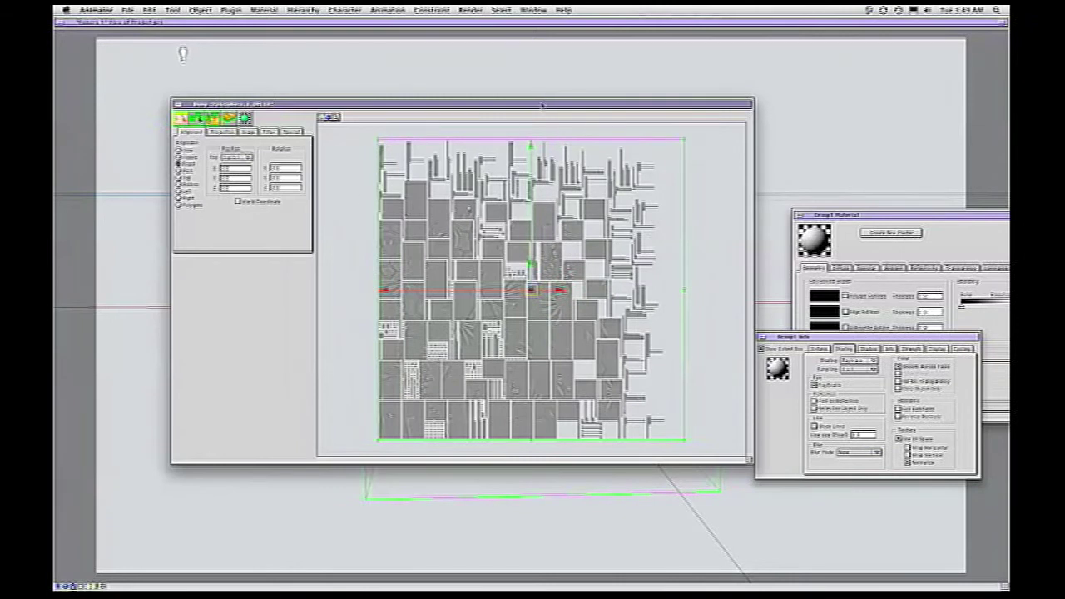
pyautogui.moveTo(541, 106); pyautogui.dragTo(752, 88)
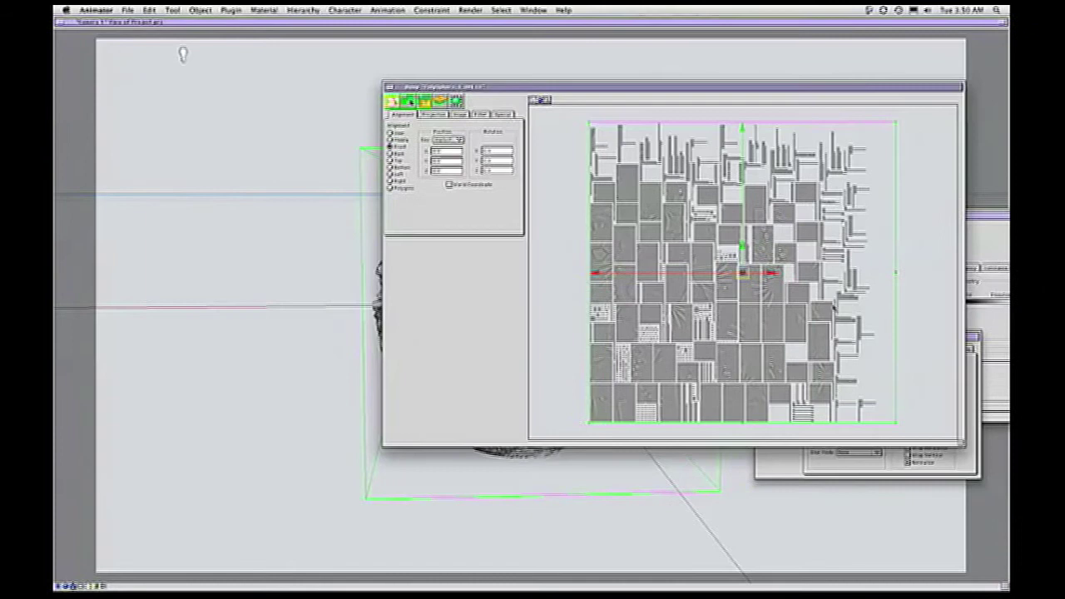
# Switch to ZBrush and examine the sphere's normal map.
pyautogui.press('super+Tab')
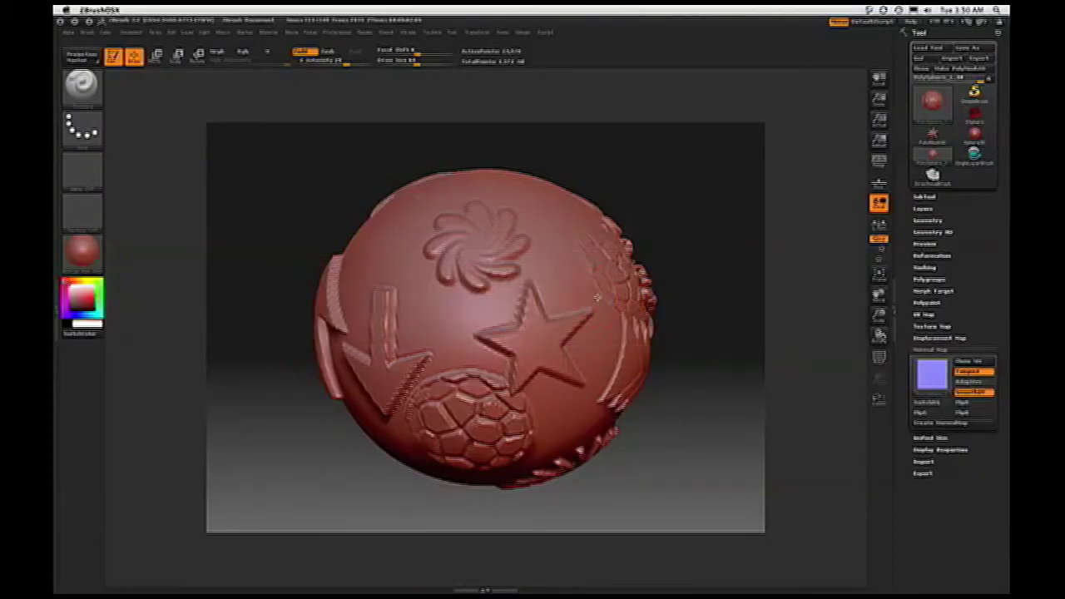
pyautogui.click(932, 376)
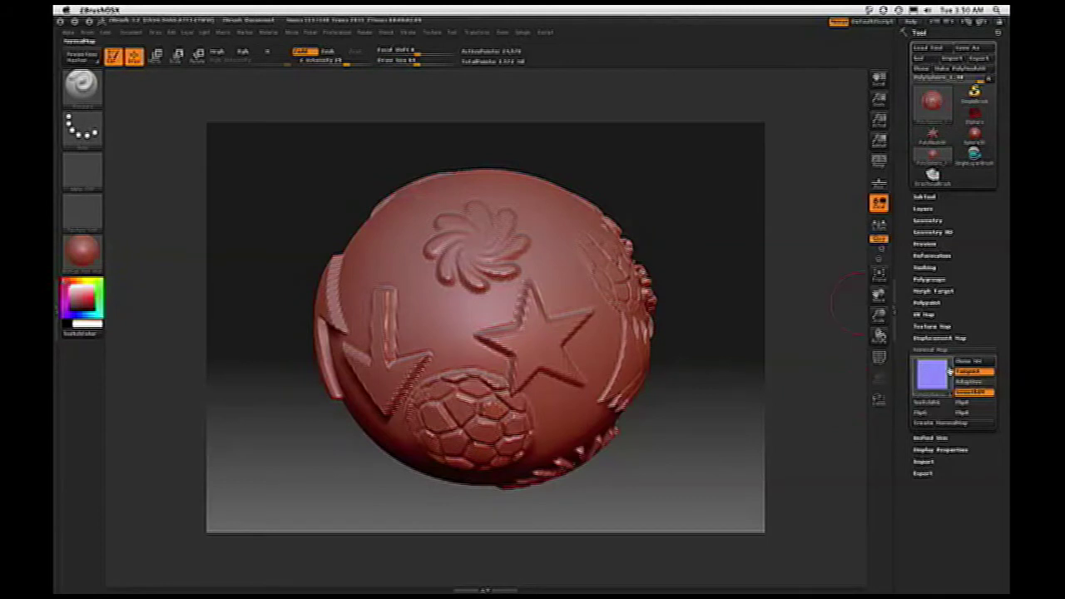
pyautogui.moveTo(943, 375)
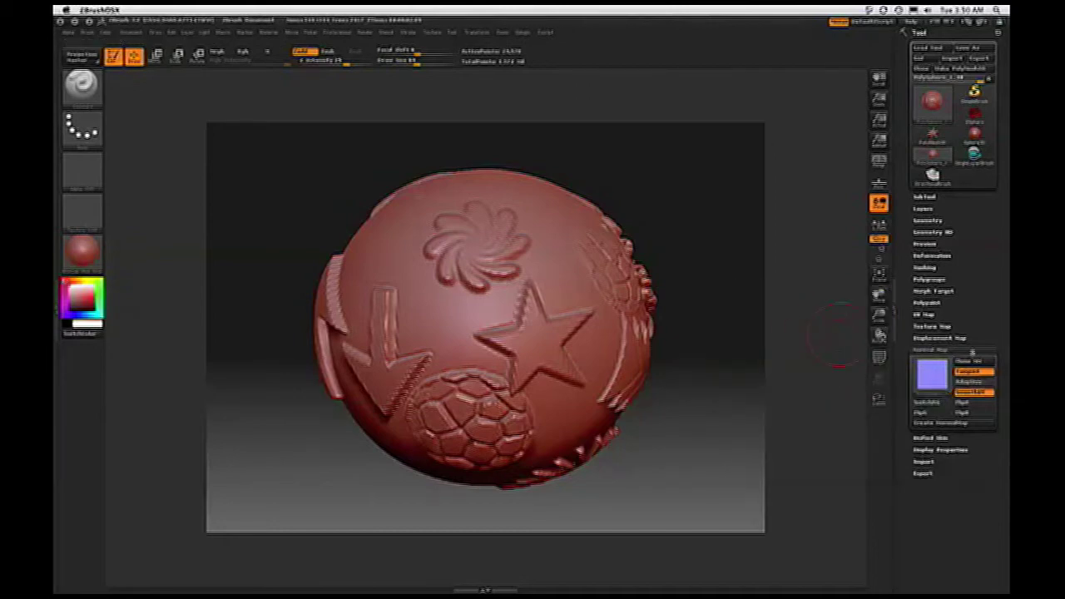
# Return to Animator and set the displacement map's X rotation to 180.
pyautogui.press('super+Tab')
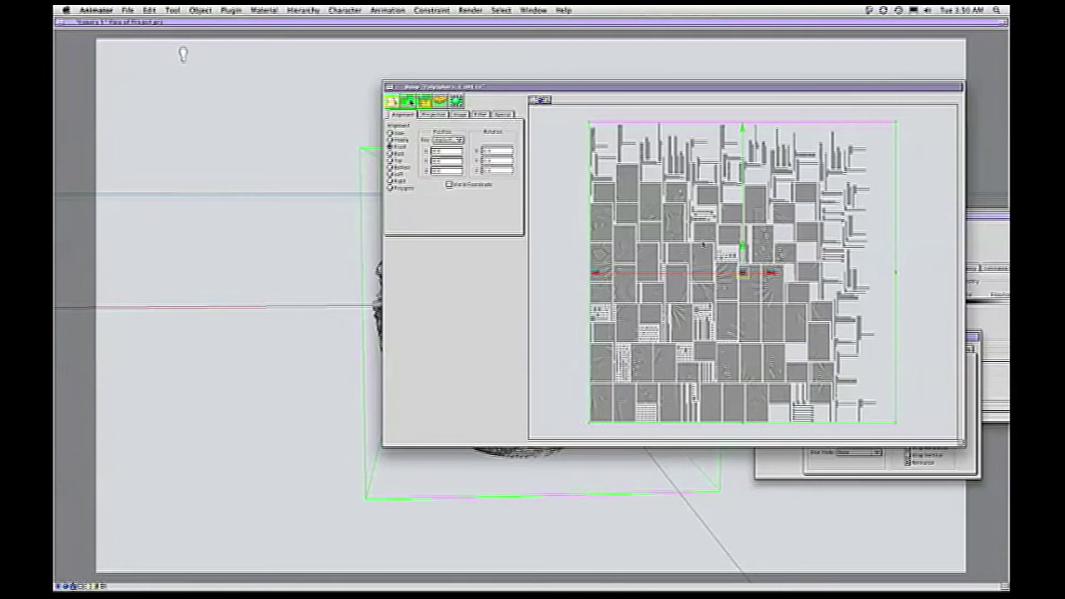
pyautogui.doubleClick(498, 150)
pyautogui.write('9')
pyautogui.press('Return')
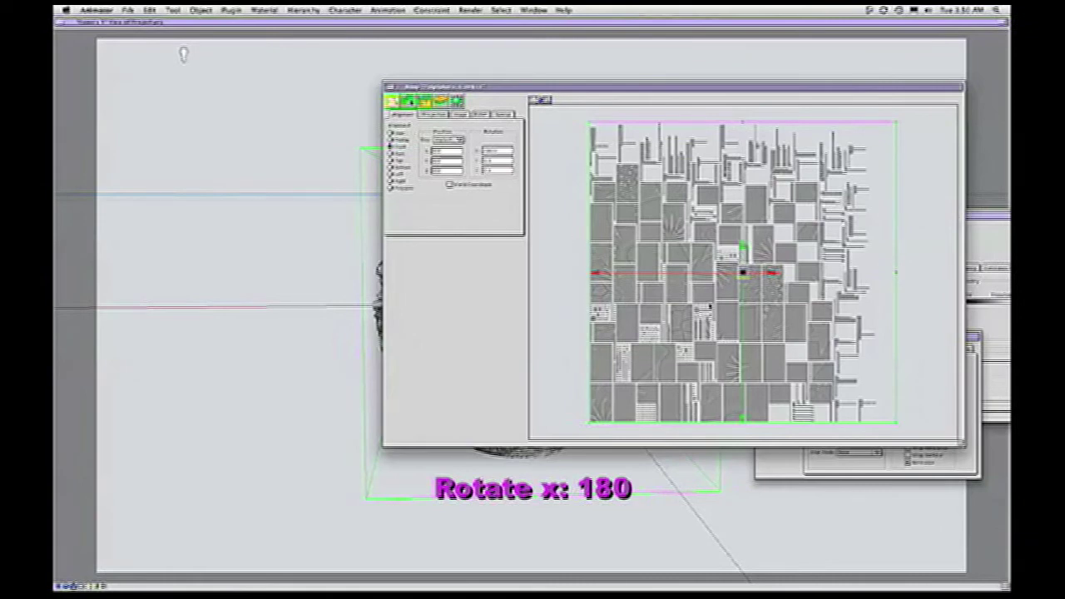
# Check the sphere's normal map in ZBrush once more for comparison and switch back to Animator.
pyautogui.press('super+Tab')
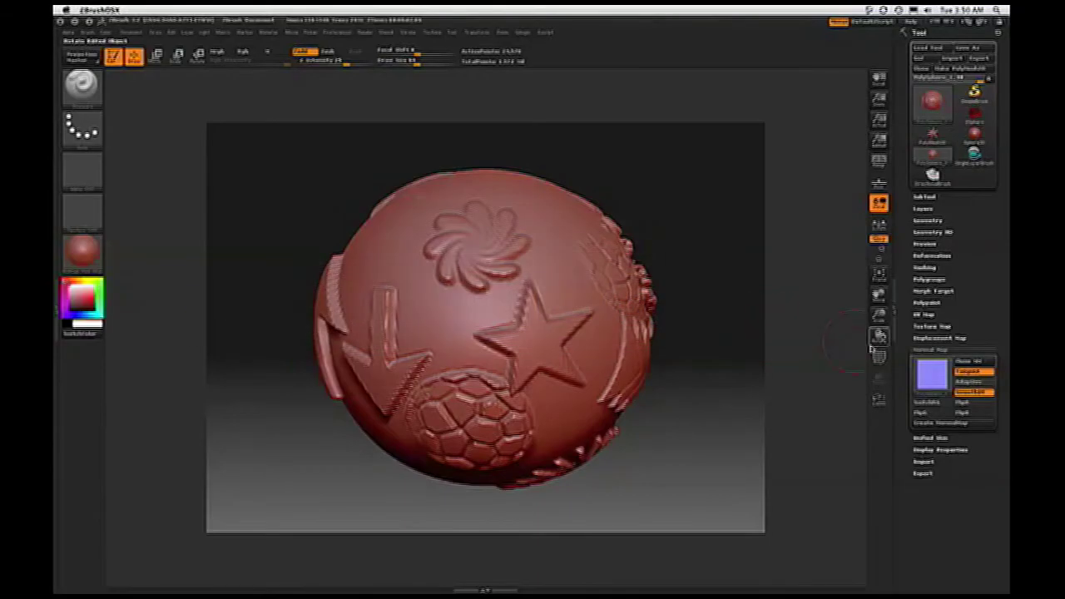
pyautogui.click(927, 370)
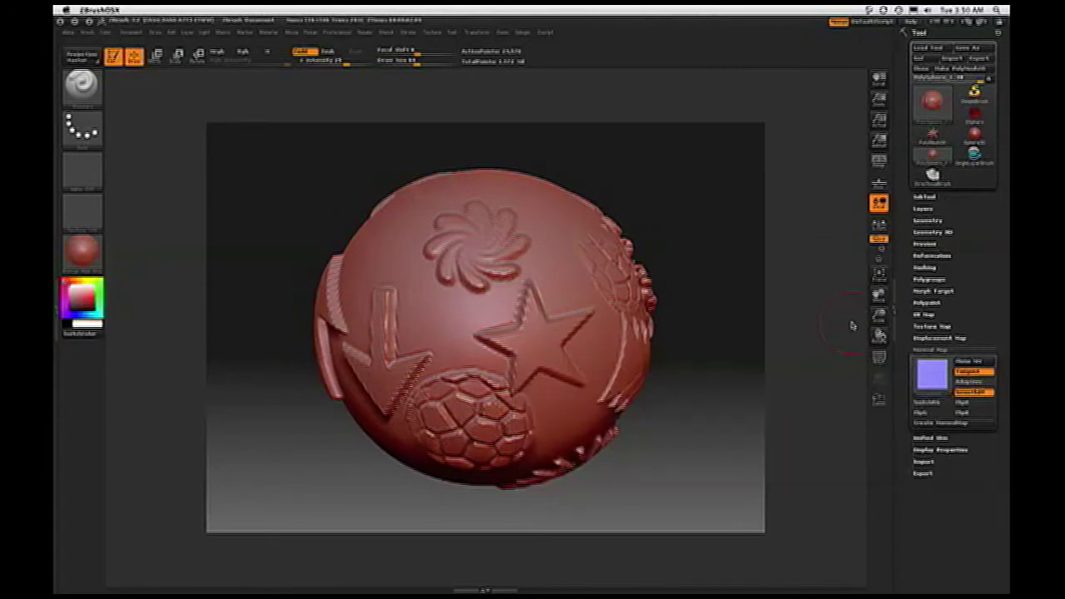
pyautogui.moveTo(935, 379)
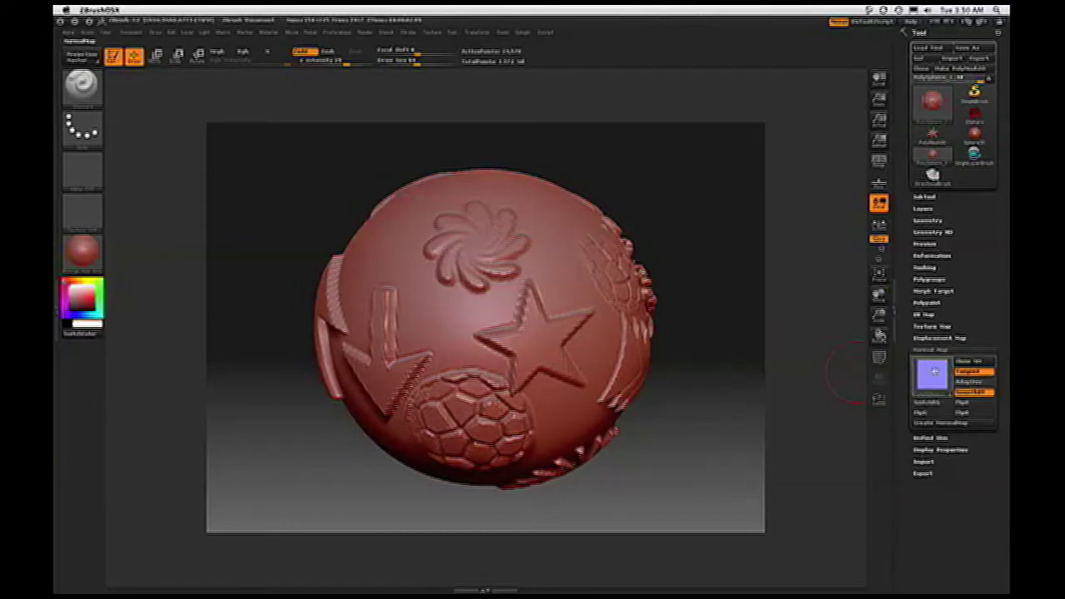
pyautogui.press('super+Tab')
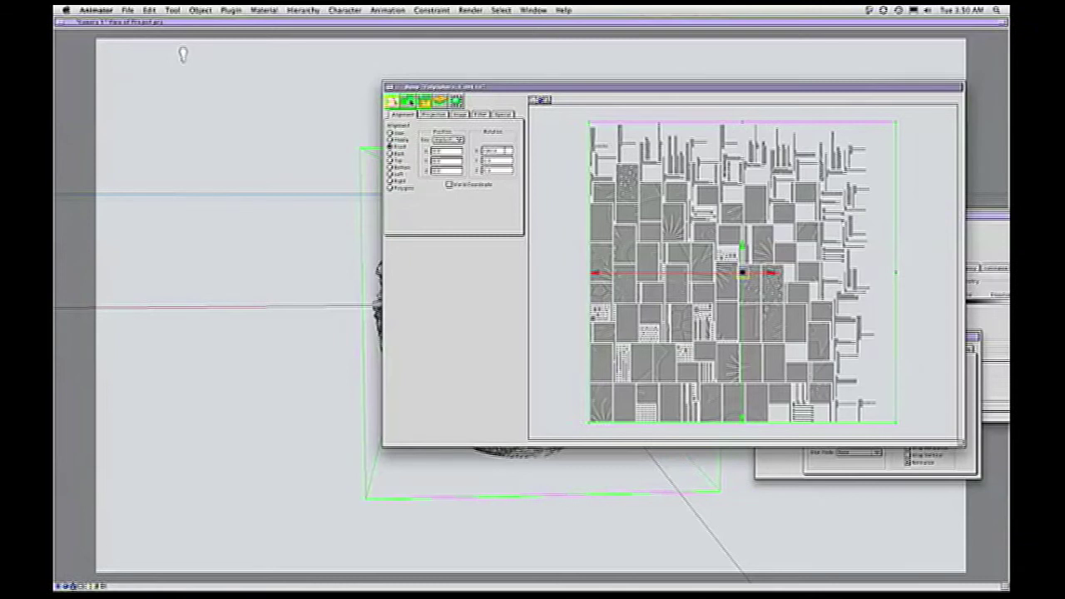
# Select the upper part of the UV layout in the map preview and clear the selection.
pyautogui.click(412, 105)
pyautogui.moveTo(564, 132); pyautogui.dragTo(839, 357)
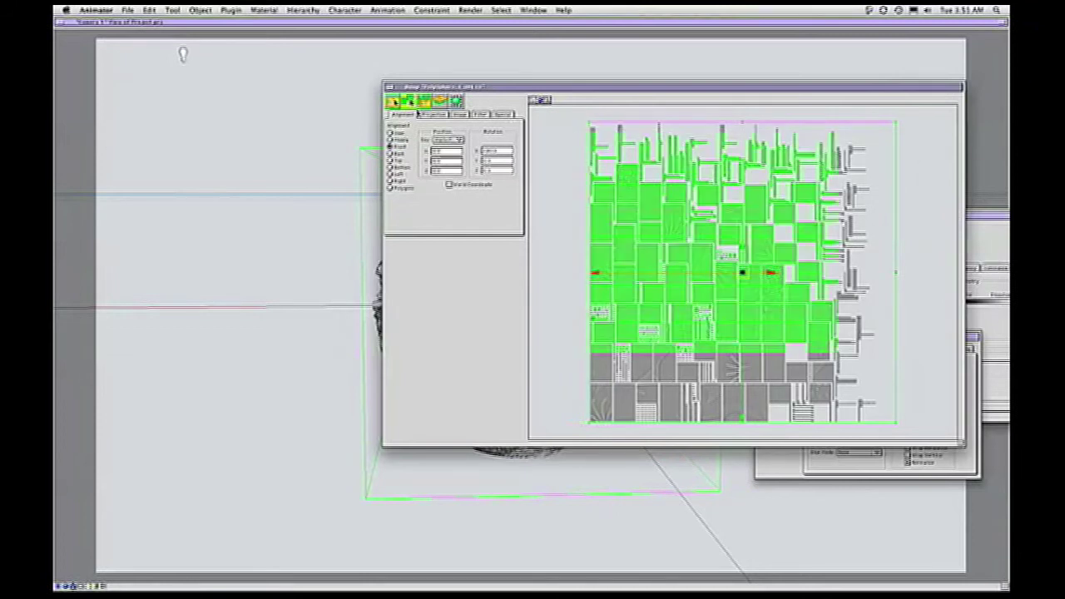
pyautogui.click(573, 147)
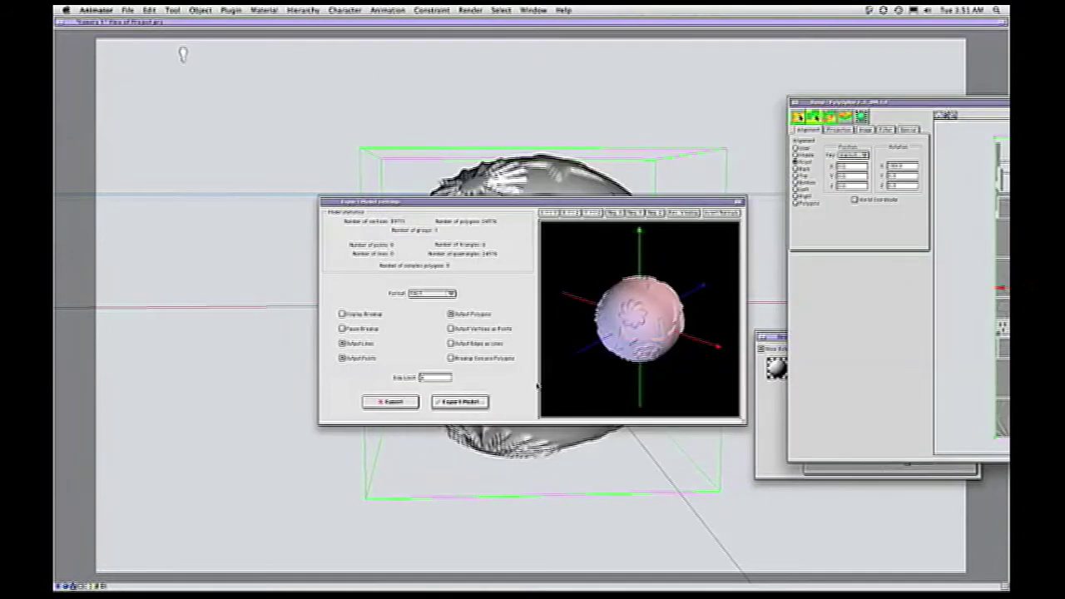
# Export the sphere model from Transporter as PolySphere_1.Obj.fac into the GoZ AVT folder and return to Animator.
pyautogui.click(465, 403)
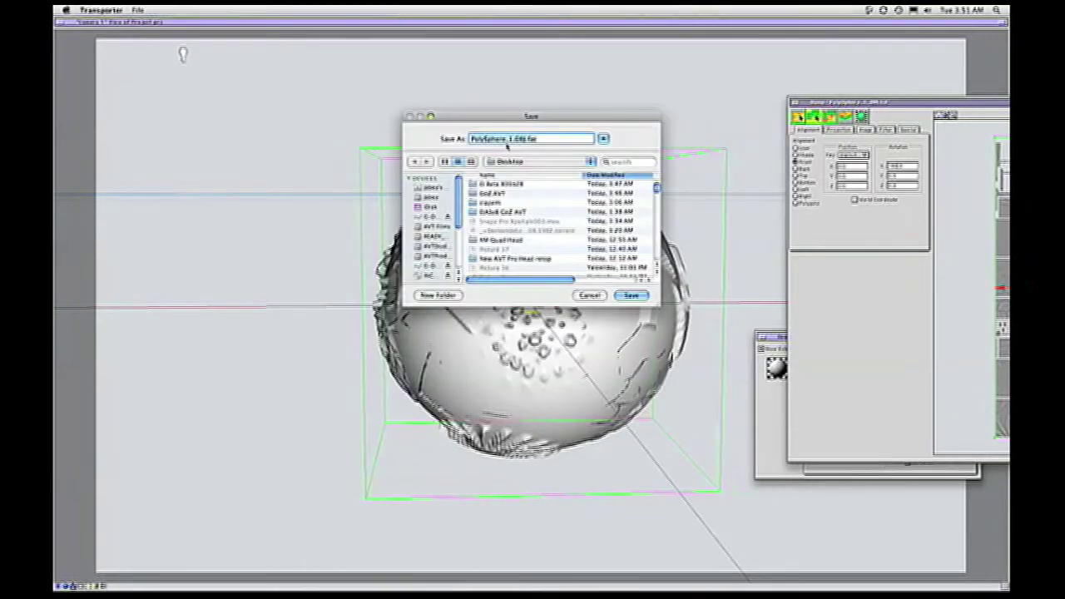
pyautogui.click(529, 139)
pyautogui.click(535, 164)
pyautogui.click(553, 255)
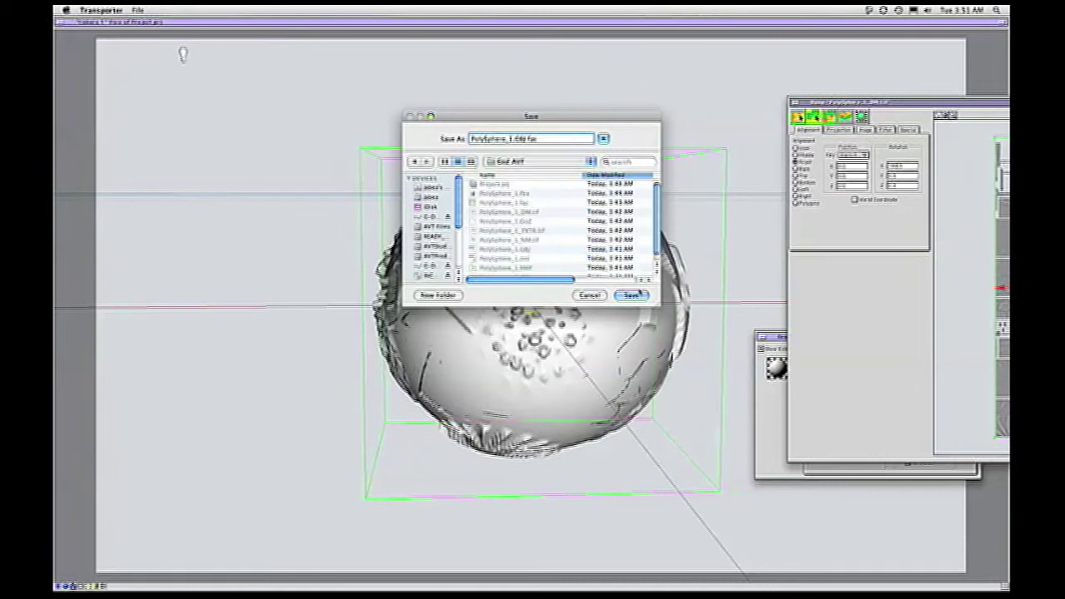
pyautogui.click(630, 296)
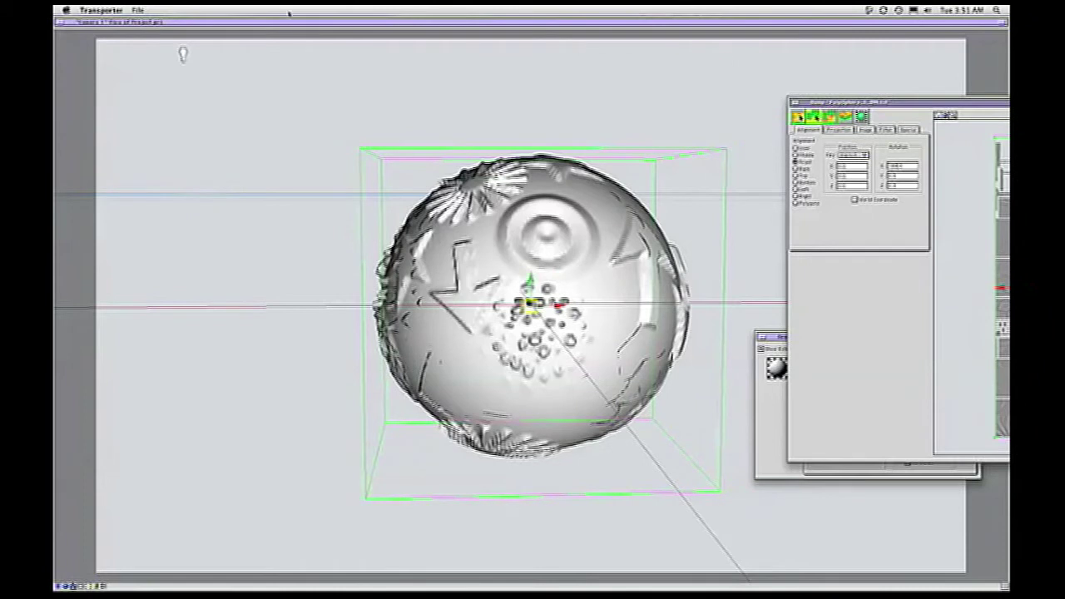
pyautogui.click(104, 10)
pyautogui.click(112, 88)
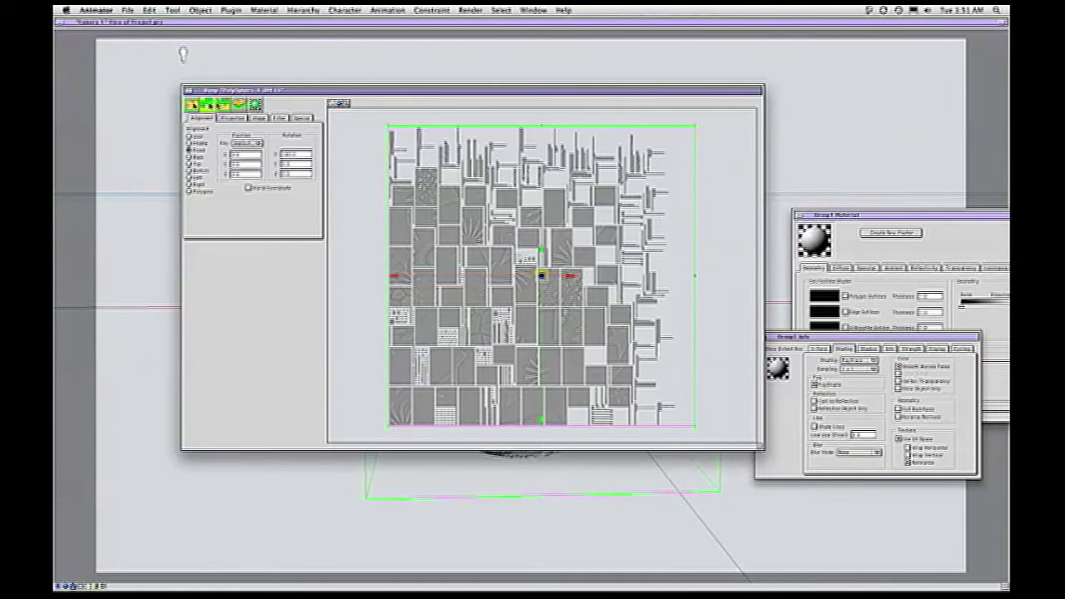
# Refresh the UV layout preview and open the map's special settings for bump factor and displacement.
pyautogui.click(209, 105)
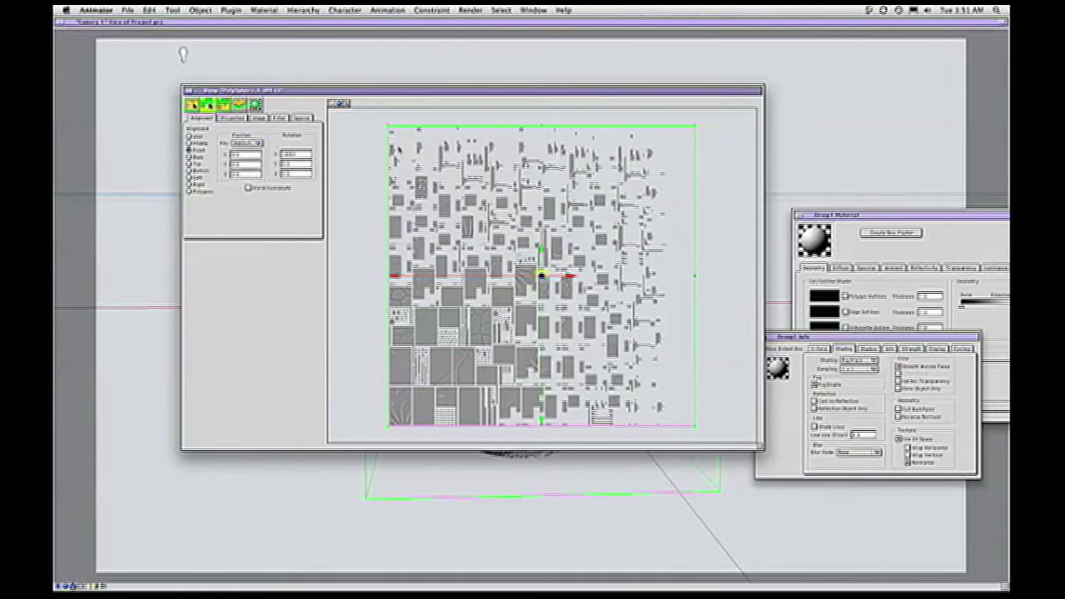
pyautogui.click(205, 106)
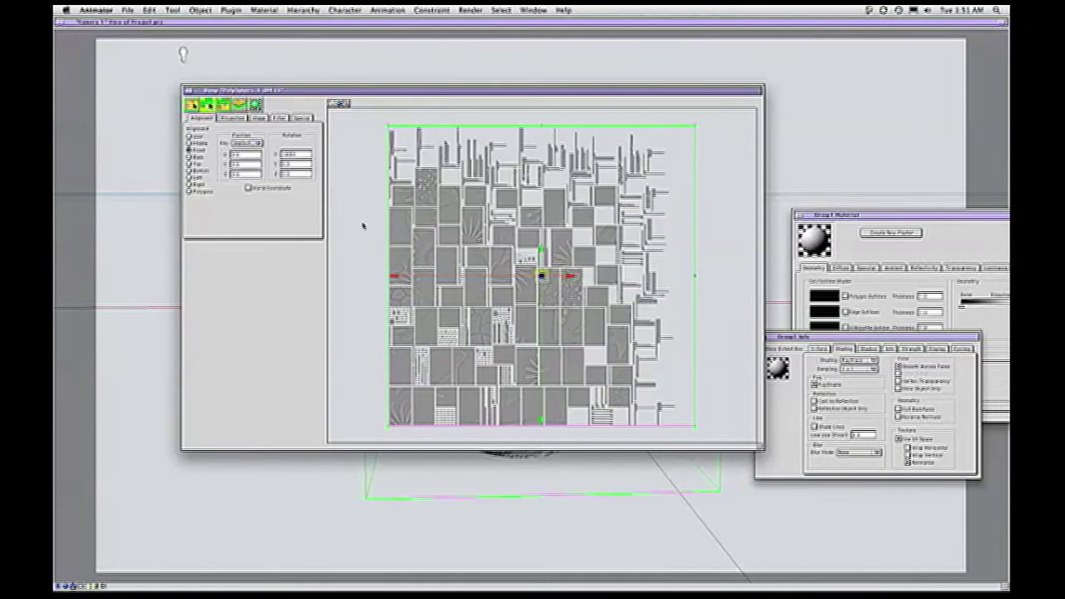
pyautogui.click(306, 121)
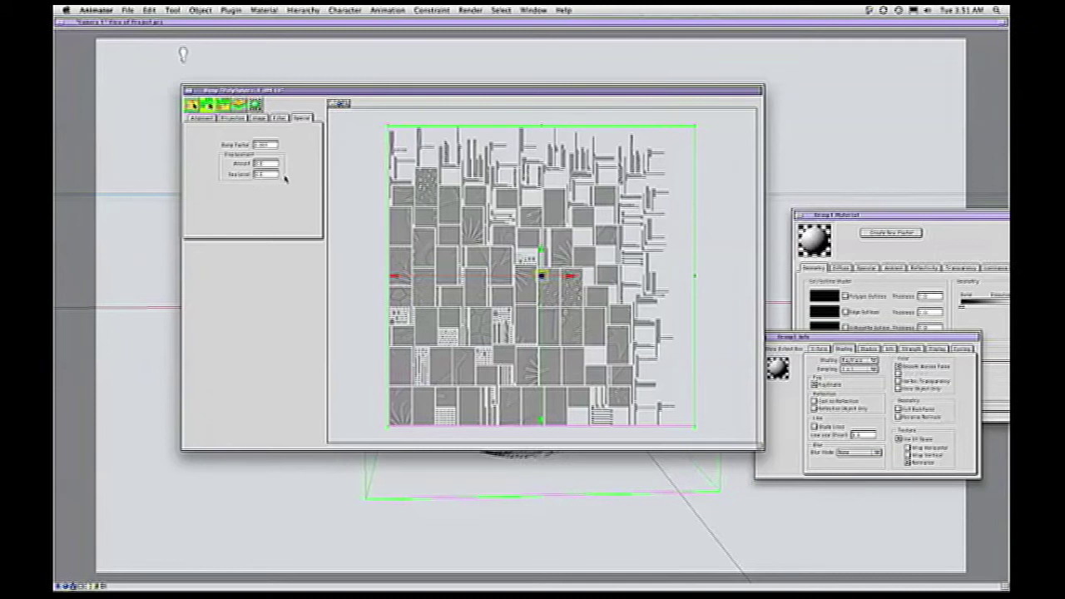
pyautogui.press('super+Tab')
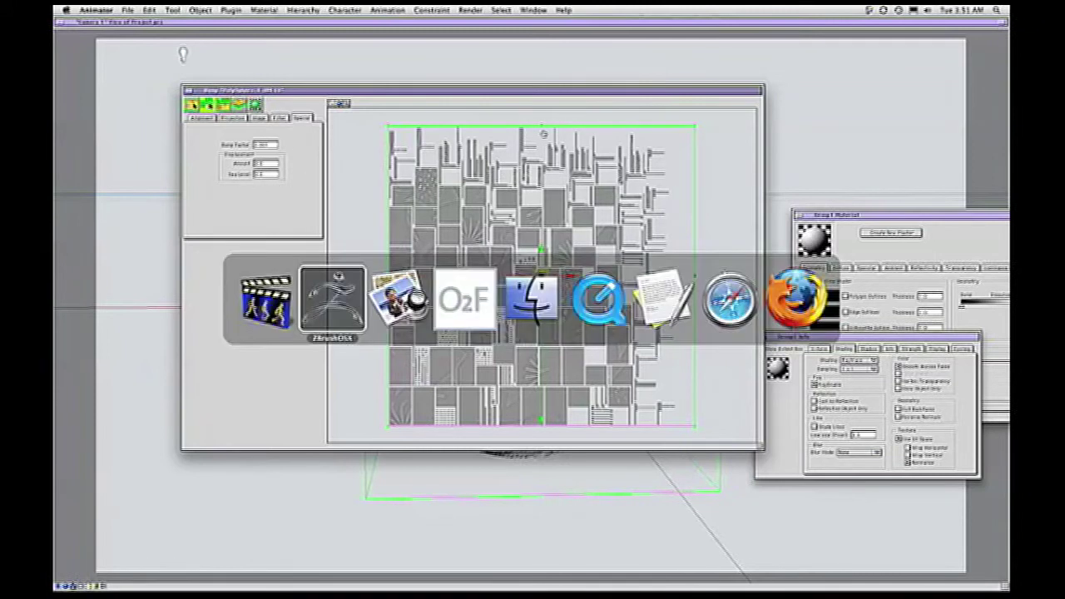
pyautogui.press('Escape')
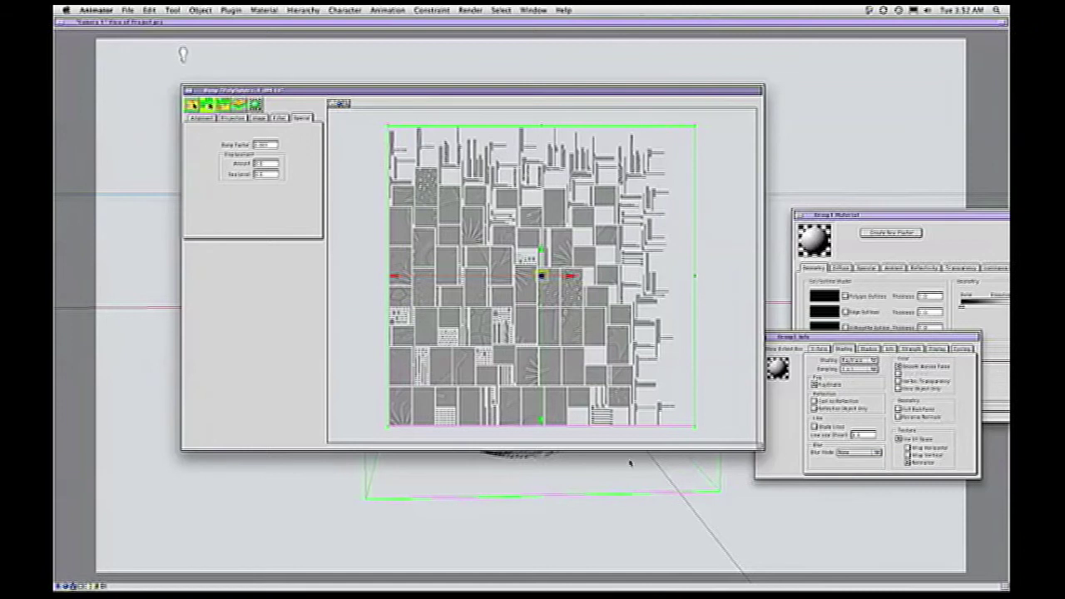
# Switch to ZBrush to examine the sphere's displacement map settings, including its intensity, and return to Animator.
pyautogui.doubleClick(254, 174)
pyautogui.press('super+Tab')
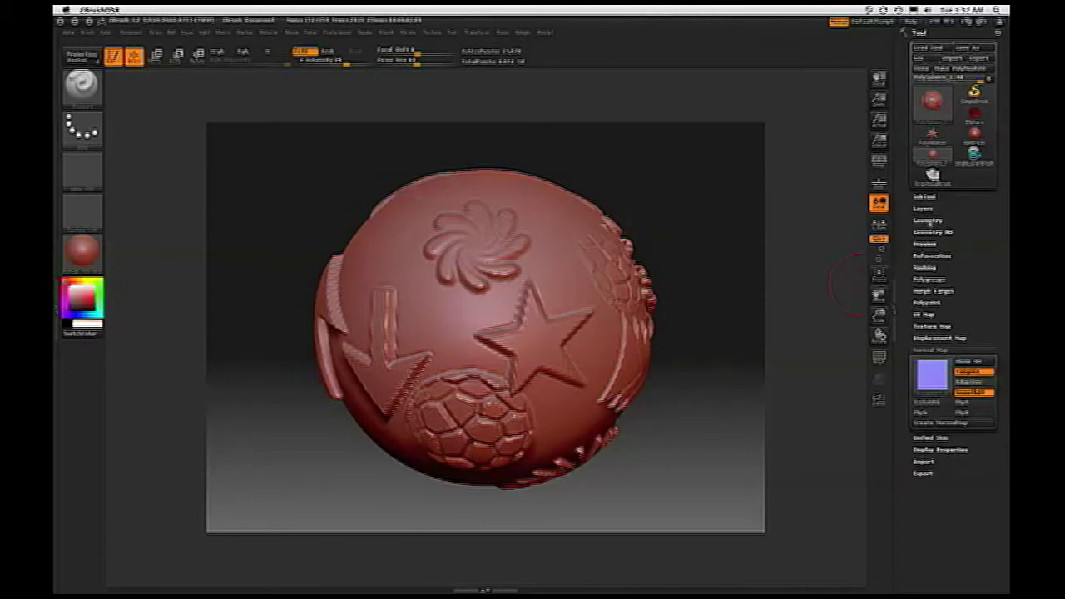
pyautogui.click(939, 338)
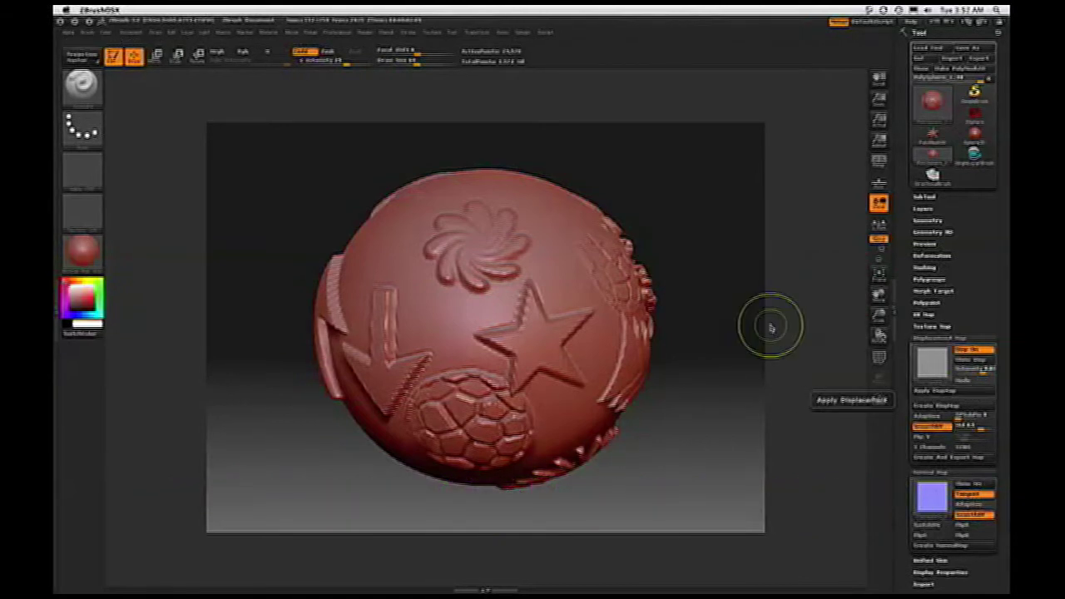
pyautogui.press('super+Tab')
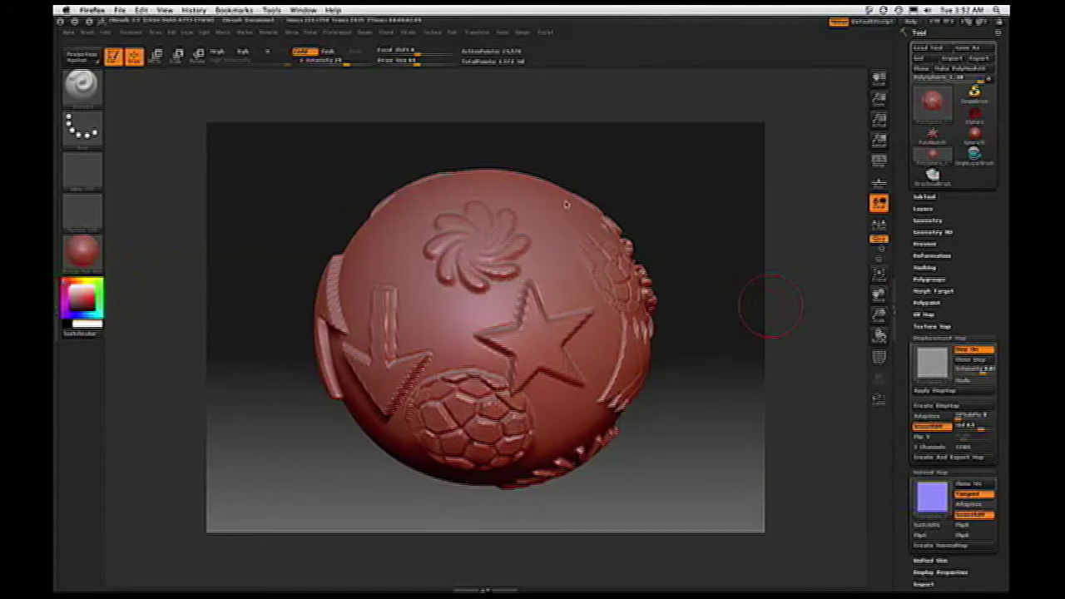
pyautogui.press('super+Tab')
pyautogui.press('shift+super+Tab')
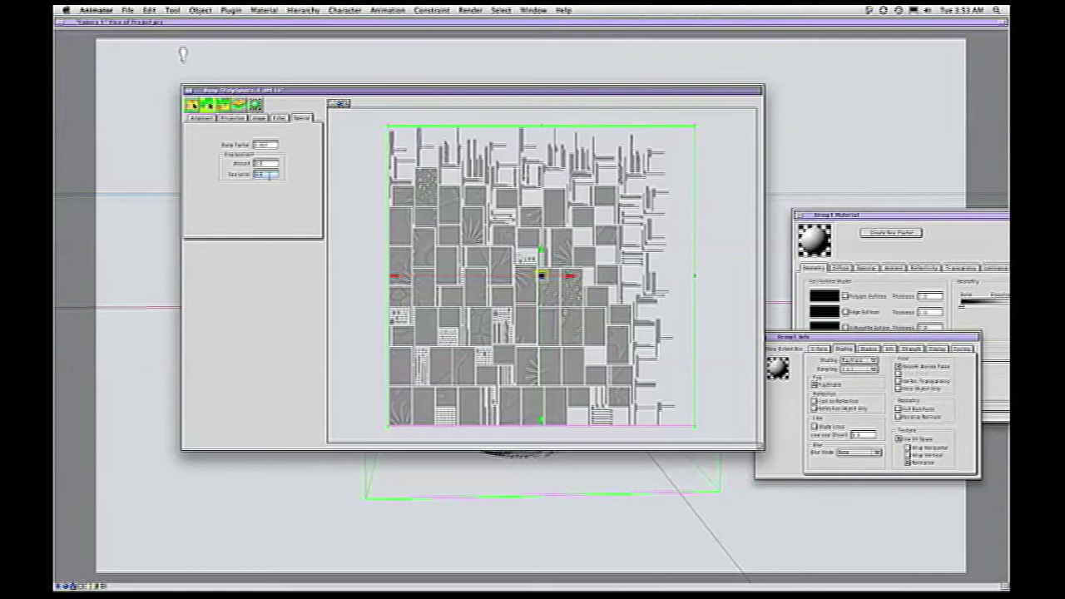
# Set the map's bump factor to 1 and its displacement amount to 1.
pyautogui.hotkey('shift', 'Tab')
pyautogui.moveTo(271, 146); pyautogui.dragTo(229, 147)
pyautogui.write('1')
pyautogui.click(276, 165)
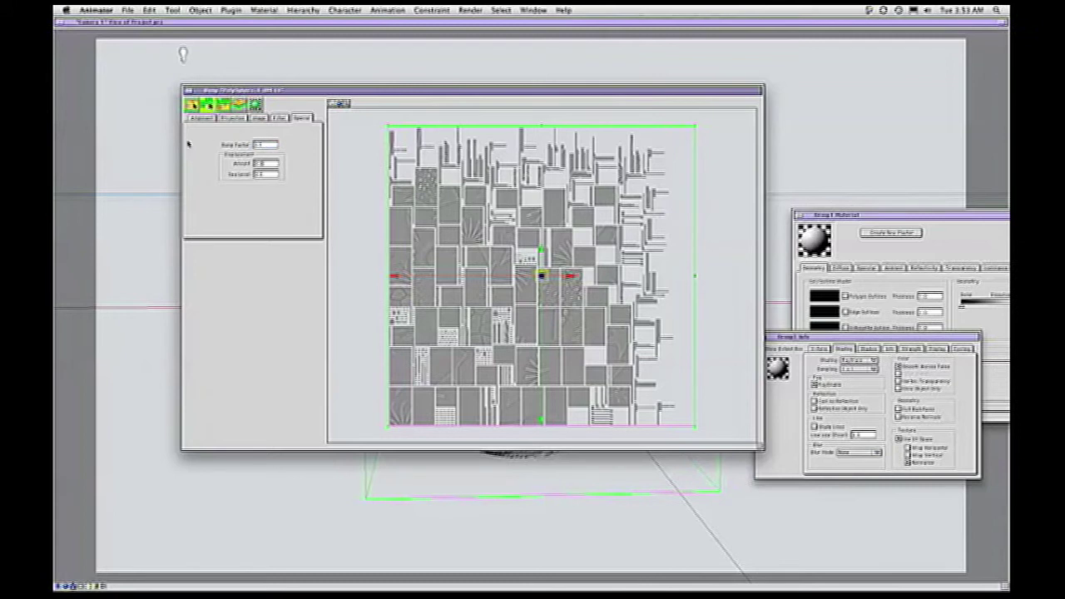
pyautogui.doubleClick(260, 165)
pyautogui.write('1')
# Edit the displacement sea level value, move the map window aside and go back to the project window.
pyautogui.doubleClick(278, 177)
pyautogui.press('BackSpace')
pyautogui.moveTo(268, 176); pyautogui.dragTo(251, 175)
pyautogui.press('BackSpace')
pyautogui.moveTo(284, 92); pyautogui.dragTo(266, 106)
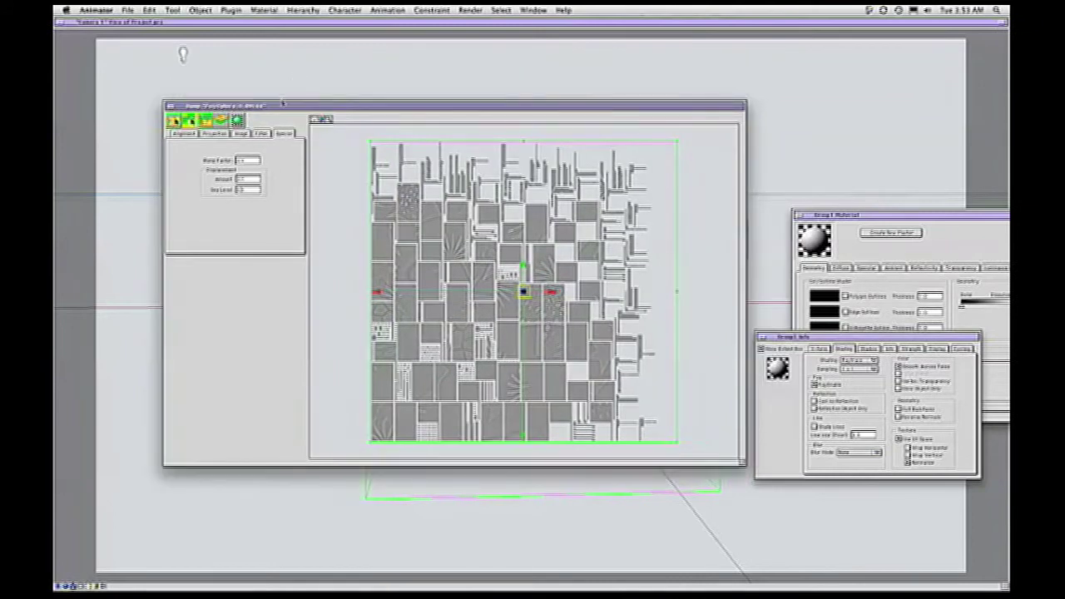
pyautogui.click(290, 77)
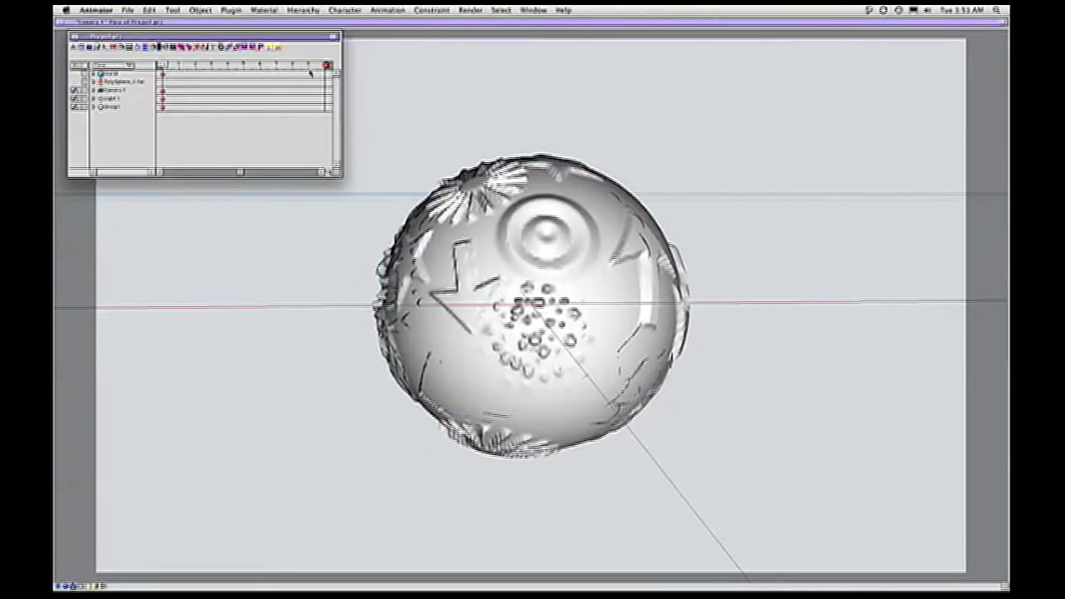
# Add the Encage plugin and open its camera subdivision steps for editing.
pyautogui.click(232, 10)
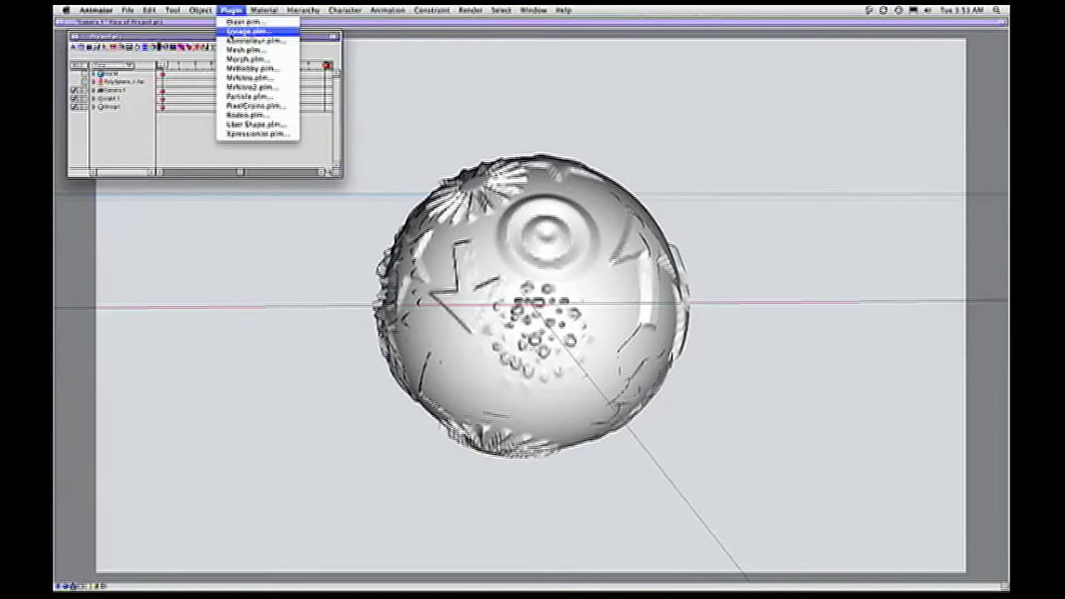
pyautogui.click(248, 30)
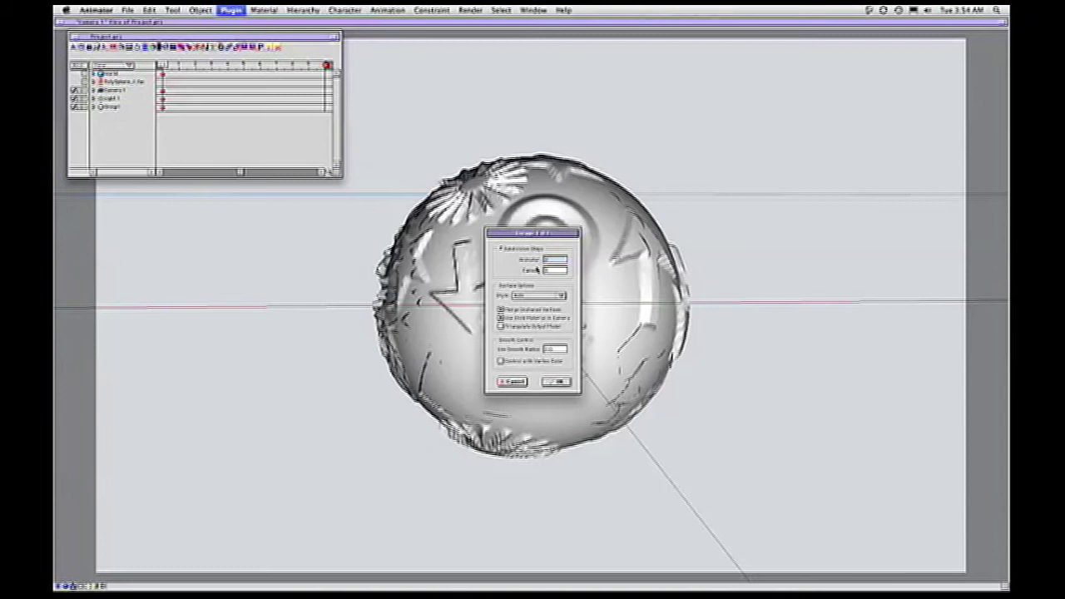
pyautogui.doubleClick(547, 260)
pyautogui.doubleClick(549, 271)
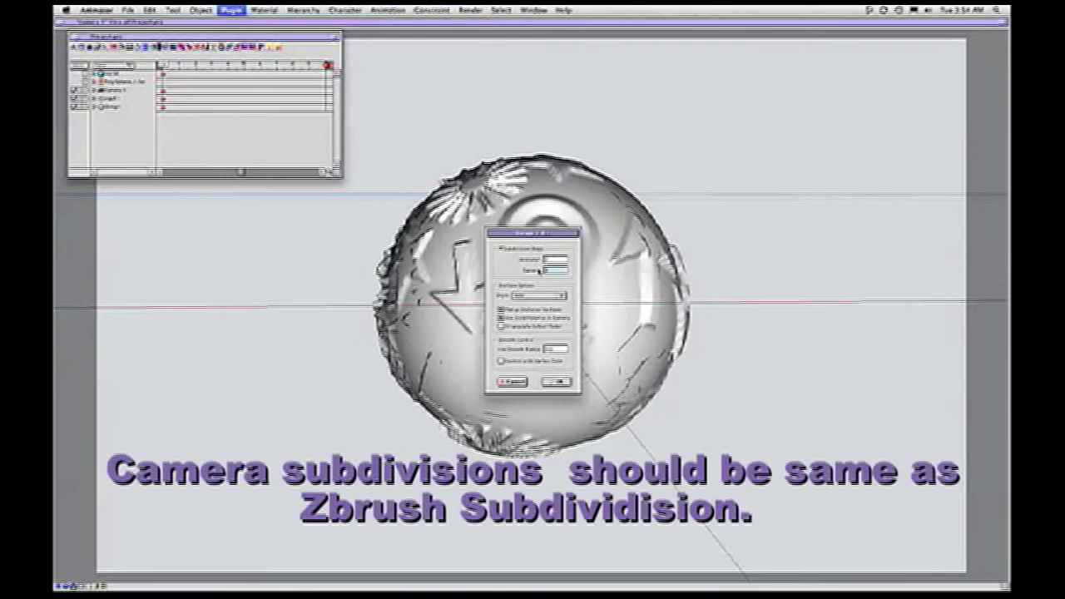
# Switch to ZBrush, raise the sphere's geometry to subdivision level 6 and return to Animator.
pyautogui.press('super+Tab')
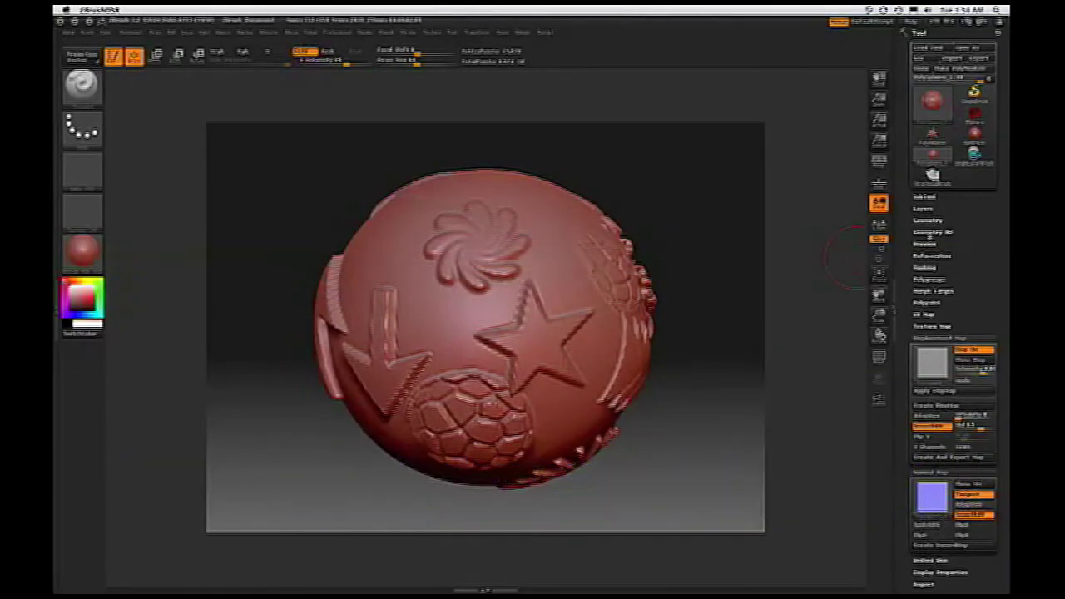
pyautogui.click(930, 220)
pyautogui.moveTo(924, 243); pyautogui.dragTo(962, 244)
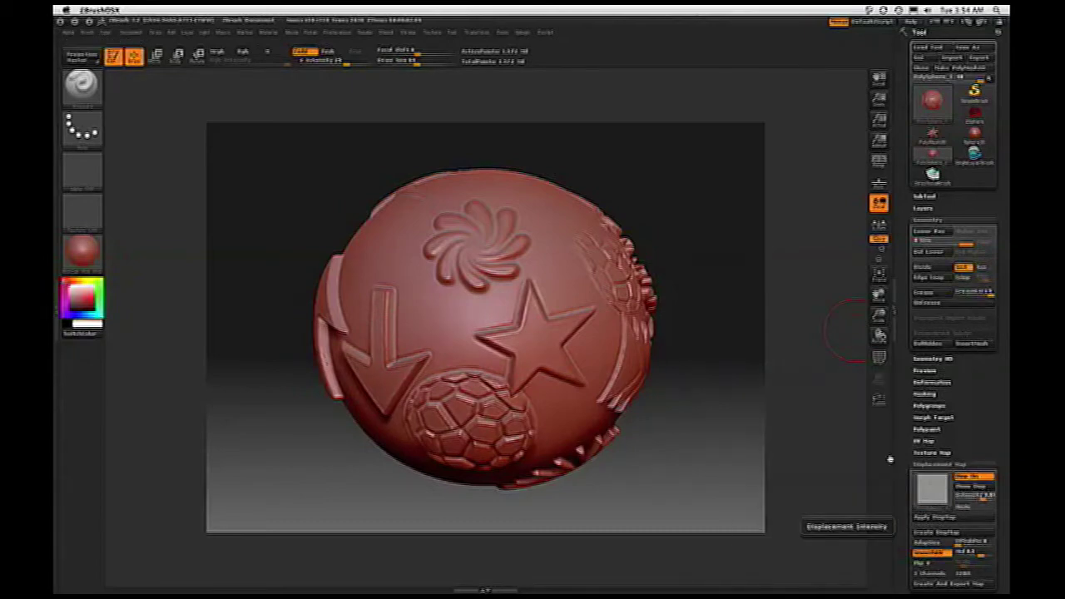
pyautogui.press('super+Tab')
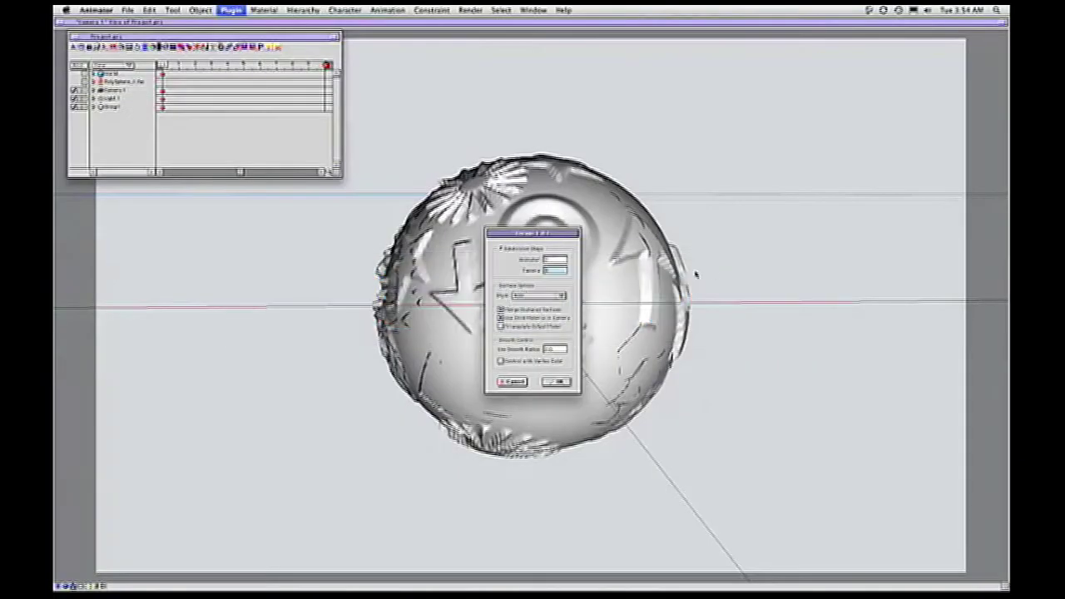
# Set the Encage camera subdivision steps to 6, choose the Catmull-Clark surface style and accept the settings.
pyautogui.write('6')
pyautogui.click(545, 294)
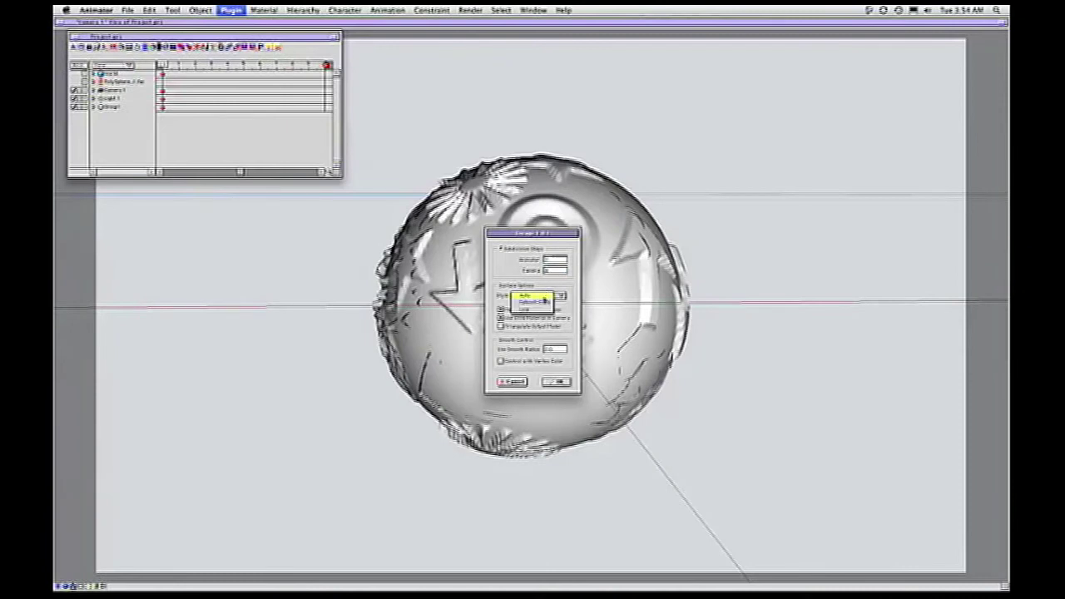
pyautogui.click(540, 319)
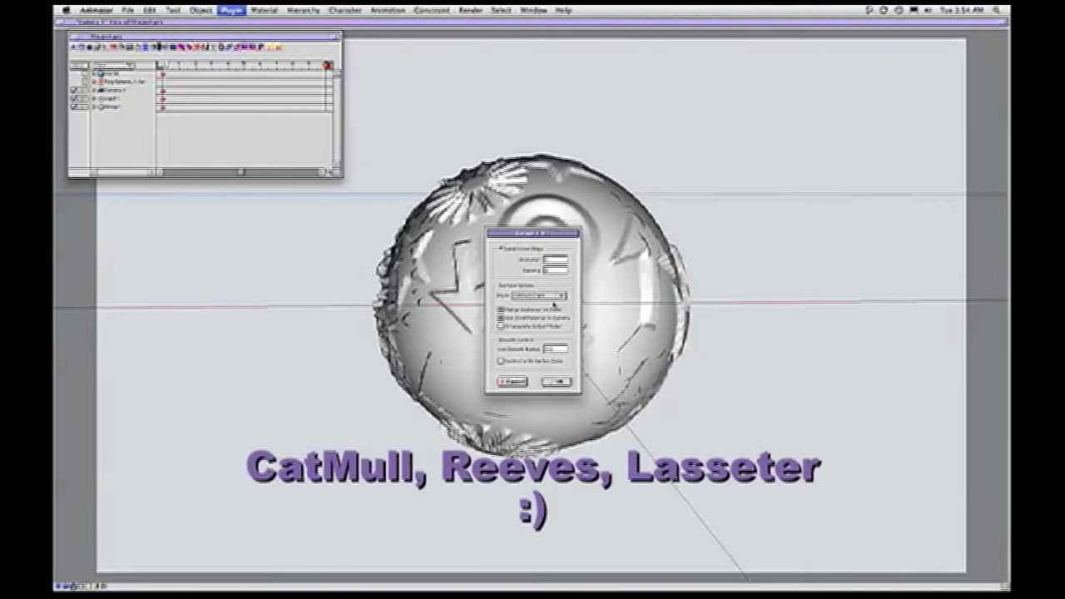
pyautogui.click(564, 382)
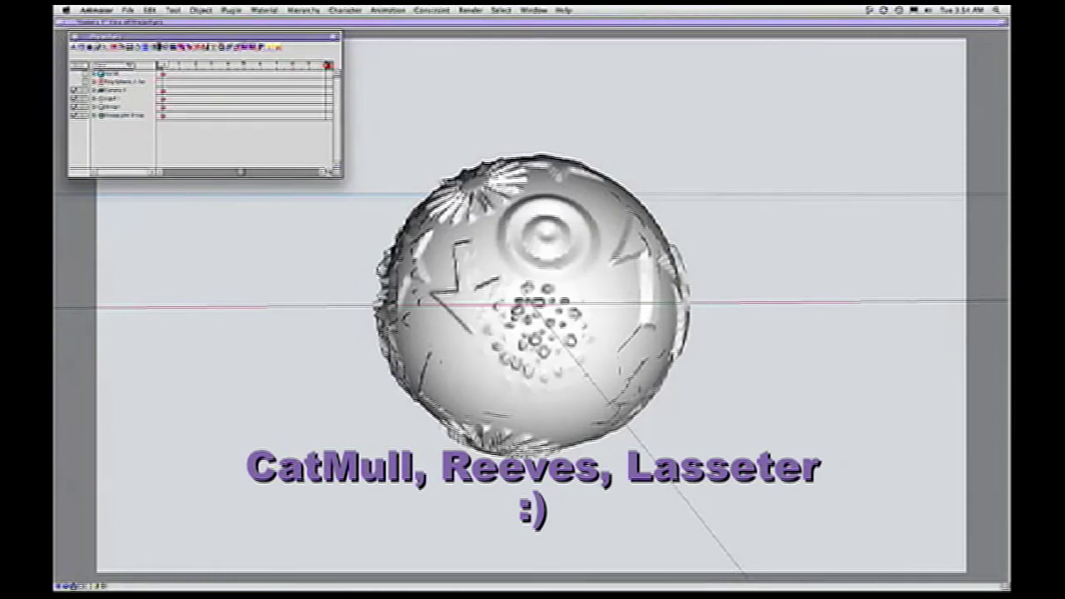
# Parent the sphere group to the Encage group in the project hierarchy.
pyautogui.click(124, 116)
pyautogui.click(122, 107)
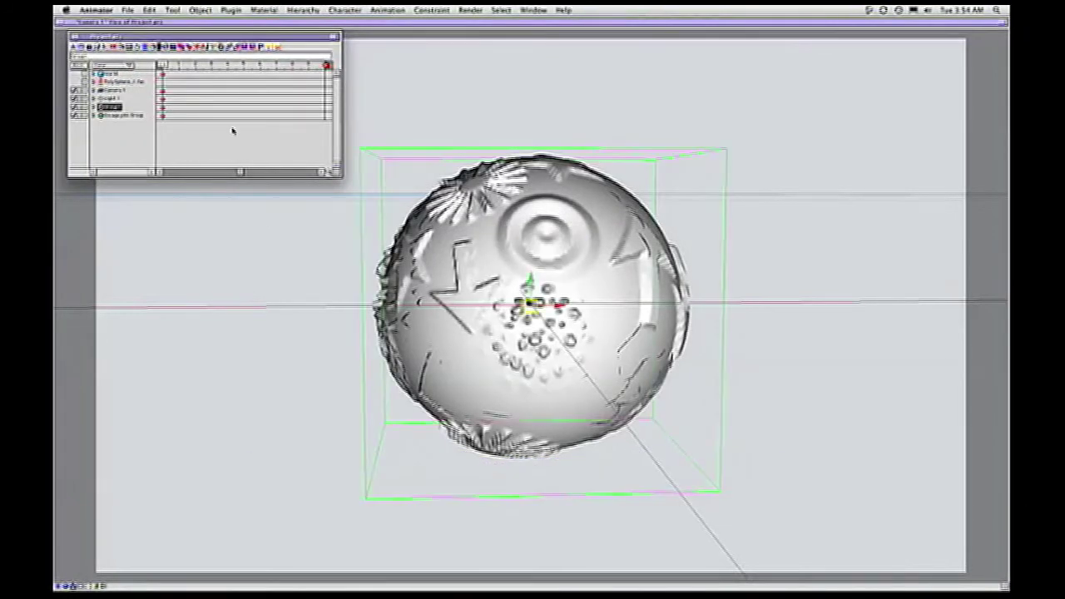
pyautogui.click(227, 48)
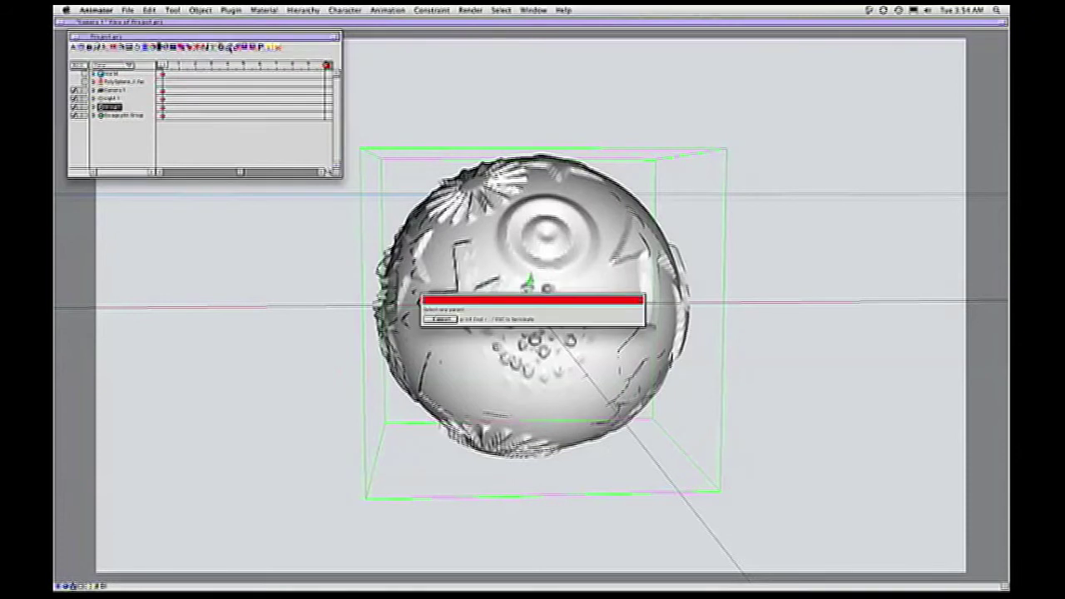
pyautogui.click(115, 116)
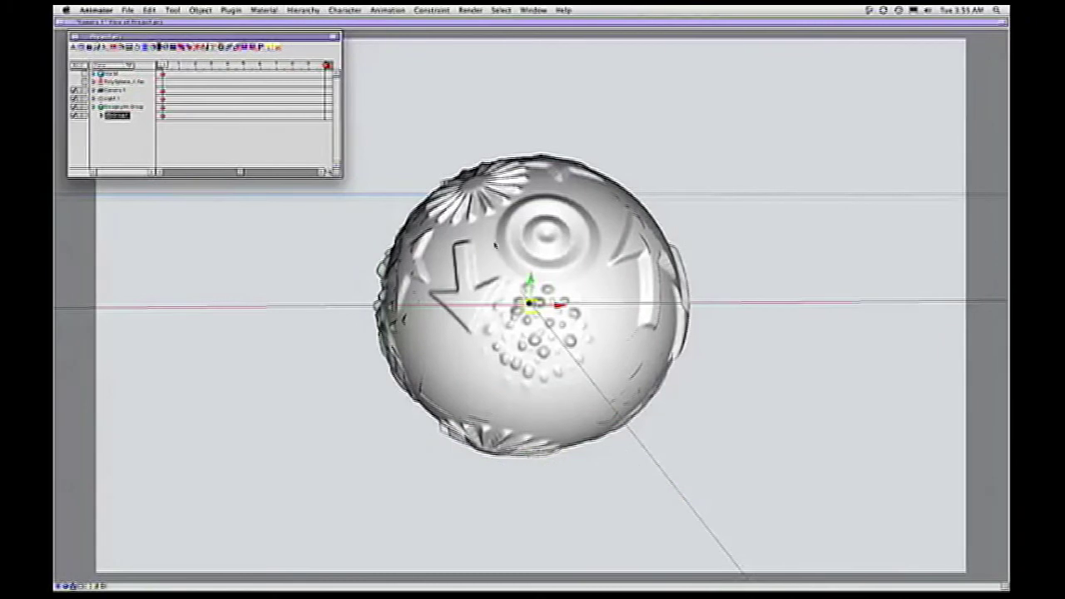
# Switch to ZBrush and save the sphere tool as PolySphere_1 in the GoZ AVT folder, replacing the existing file.
pyautogui.press('super+Tab')
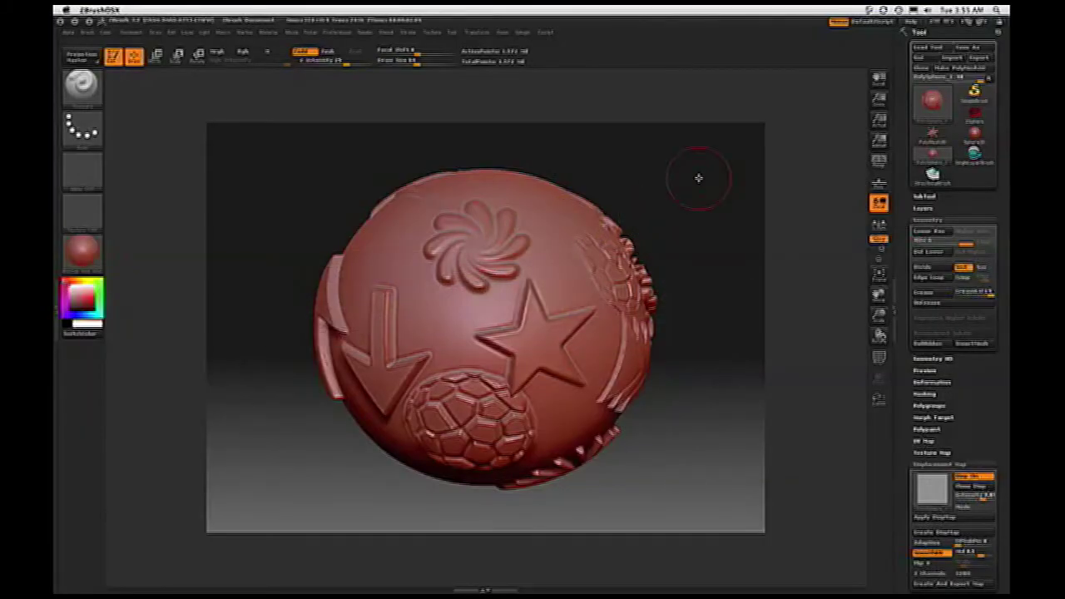
pyautogui.moveTo(733, 180)
pyautogui.mouseDown()
pyautogui.moveTo(706, 205)
pyautogui.moveTo(721, 188)
pyautogui.mouseUp()
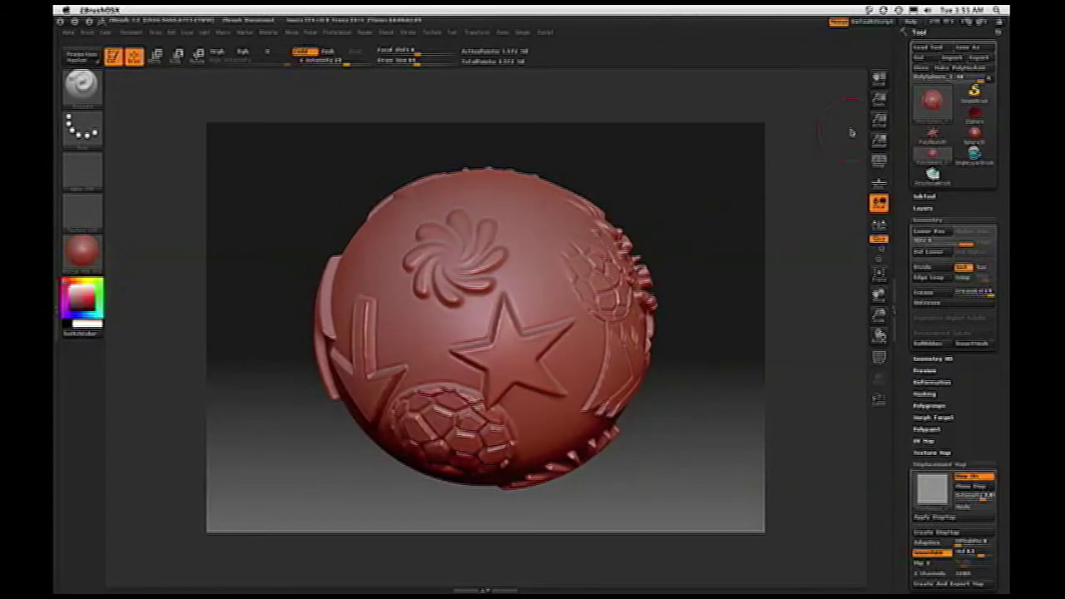
pyautogui.click(967, 47)
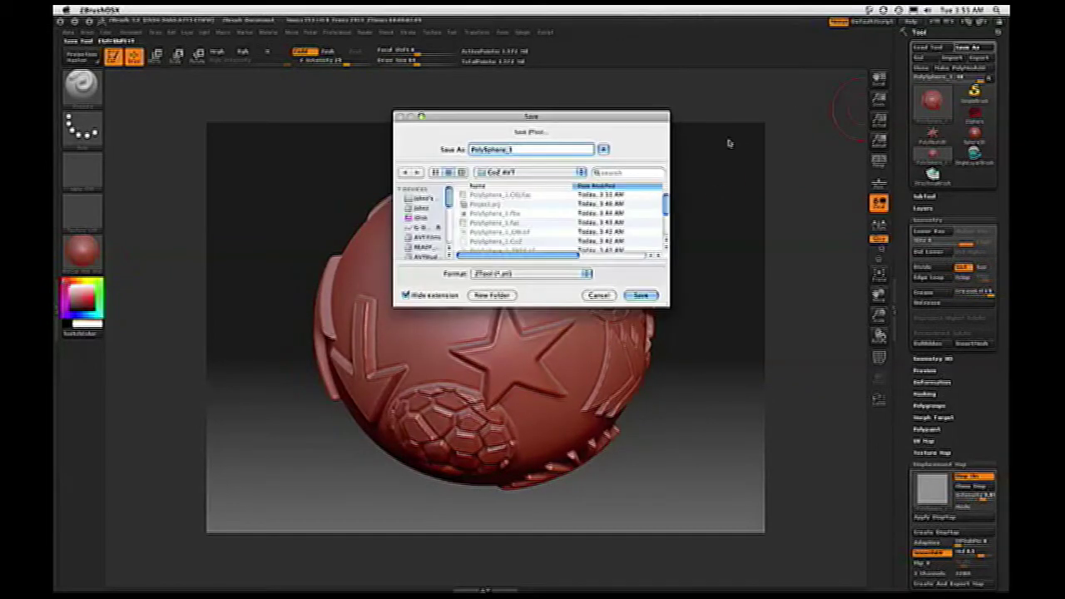
pyautogui.press('Return')
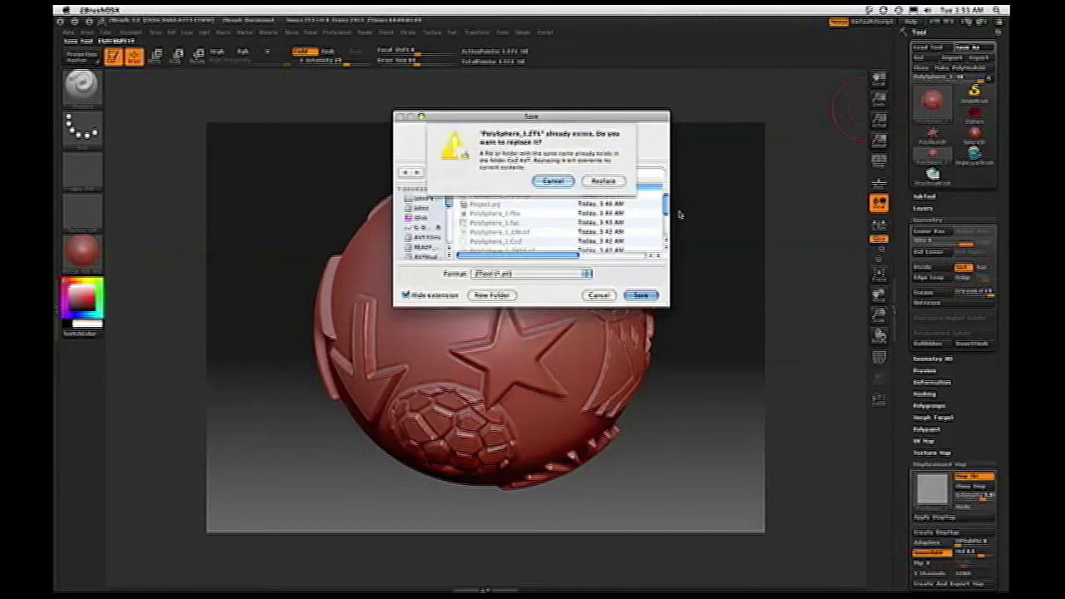
pyautogui.click(605, 183)
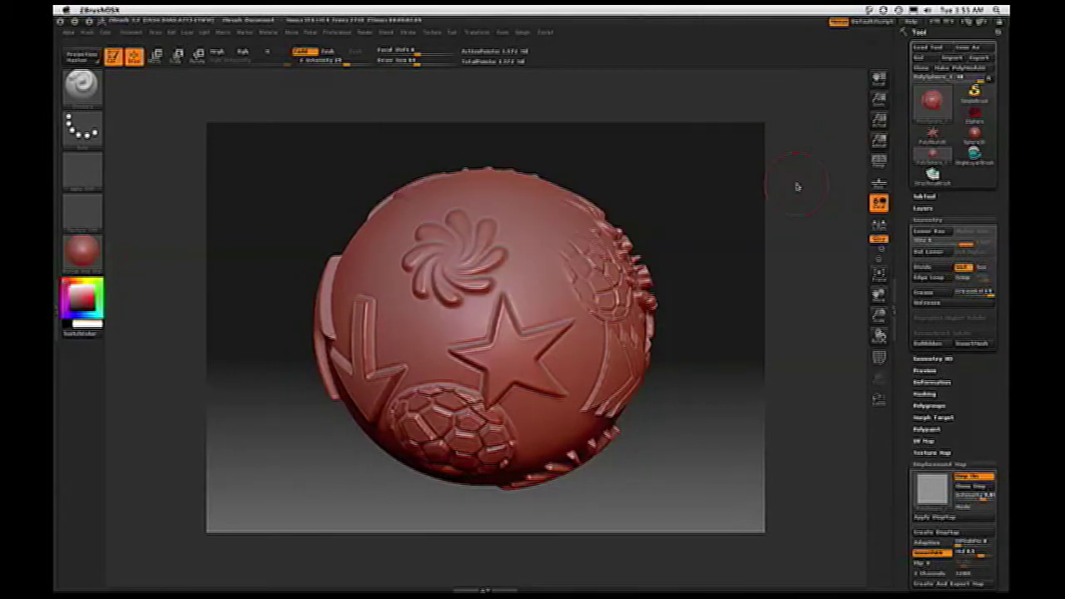
# Quit the O2F application.
pyautogui.press('super+Tab')
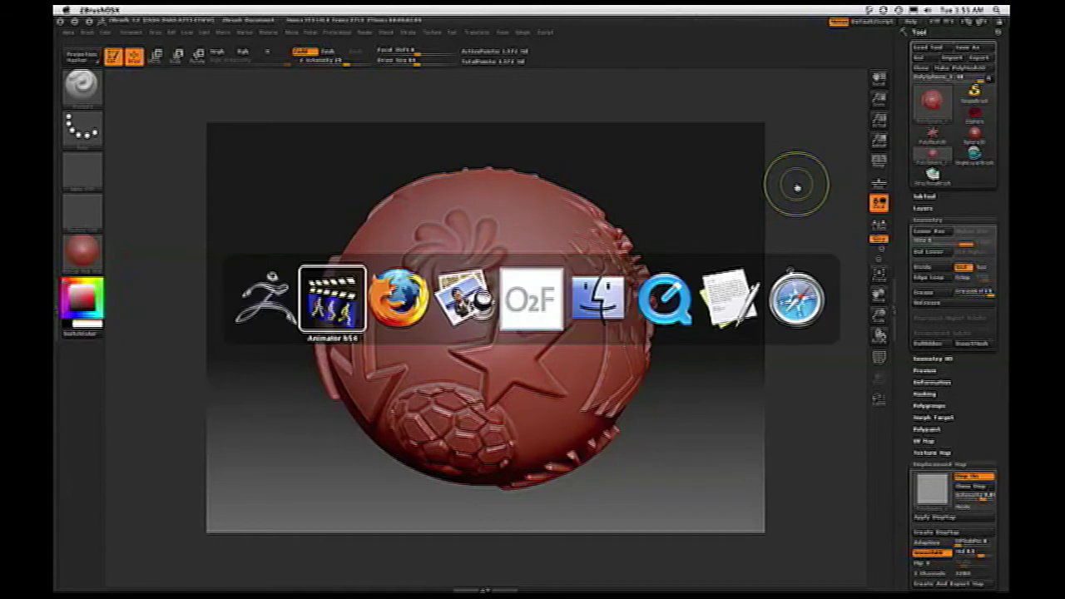
pyautogui.press('super+Tab')
pyautogui.press('super+Tab')
pyautogui.press('super+Tab')
pyautogui.press('super+q')
# Quit ZBrush without saving changes to its document.
pyautogui.press('super+Tab')
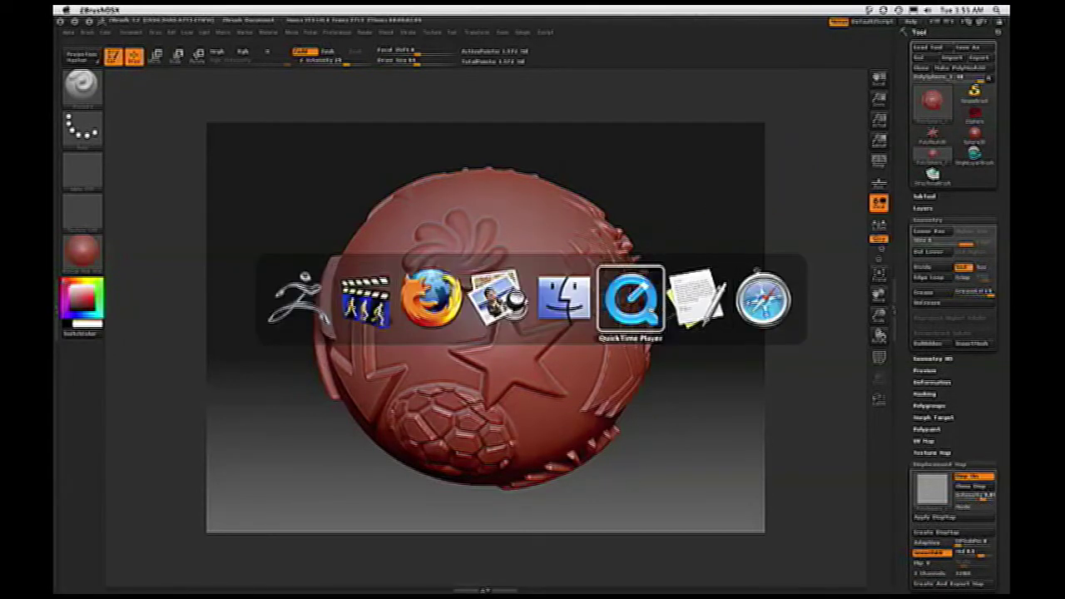
pyautogui.press('super+shift+Tab')
pyautogui.press('super+shift+Tab')
pyautogui.press('super+shift+Tab')
pyautogui.press('super+shift+Tab')
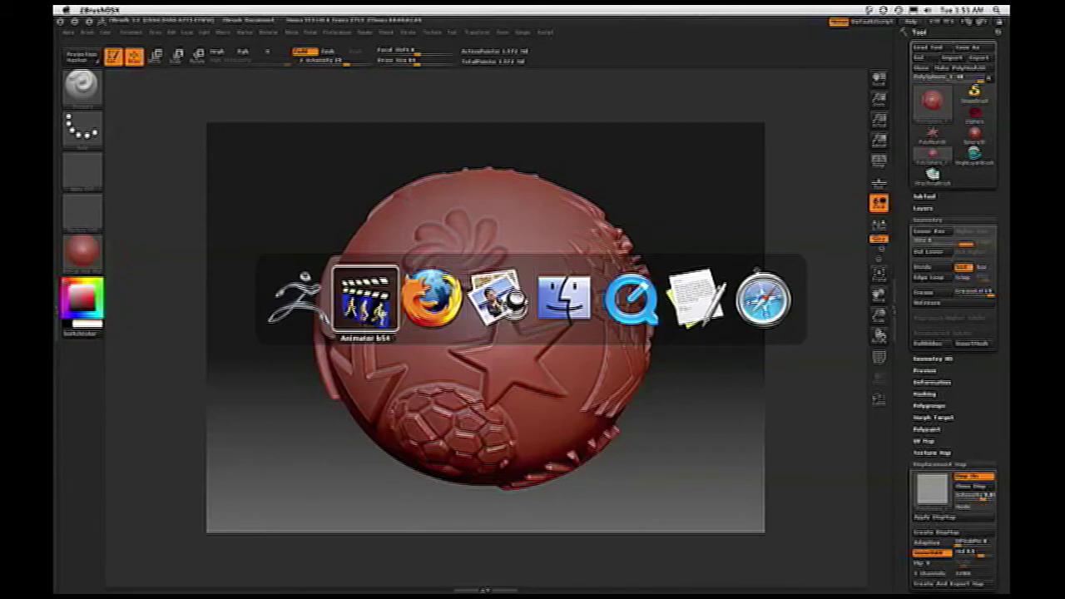
pyautogui.press('super+Tab')
pyautogui.press('super+Tab')
pyautogui.press('super+Tab')
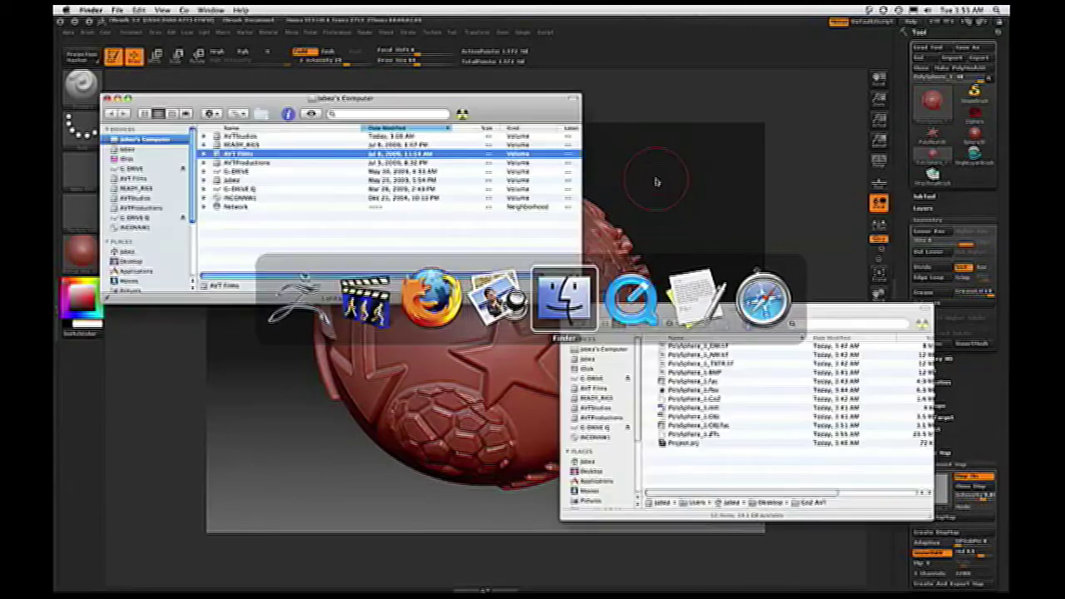
pyautogui.press('super+Tab')
pyautogui.press('super+q')
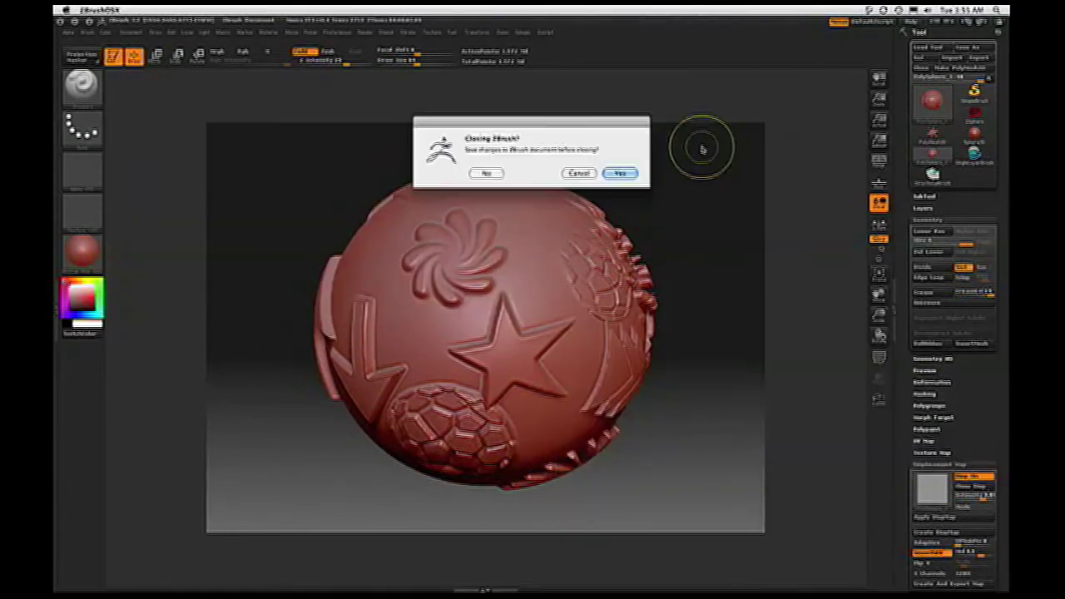
pyautogui.click(487, 173)
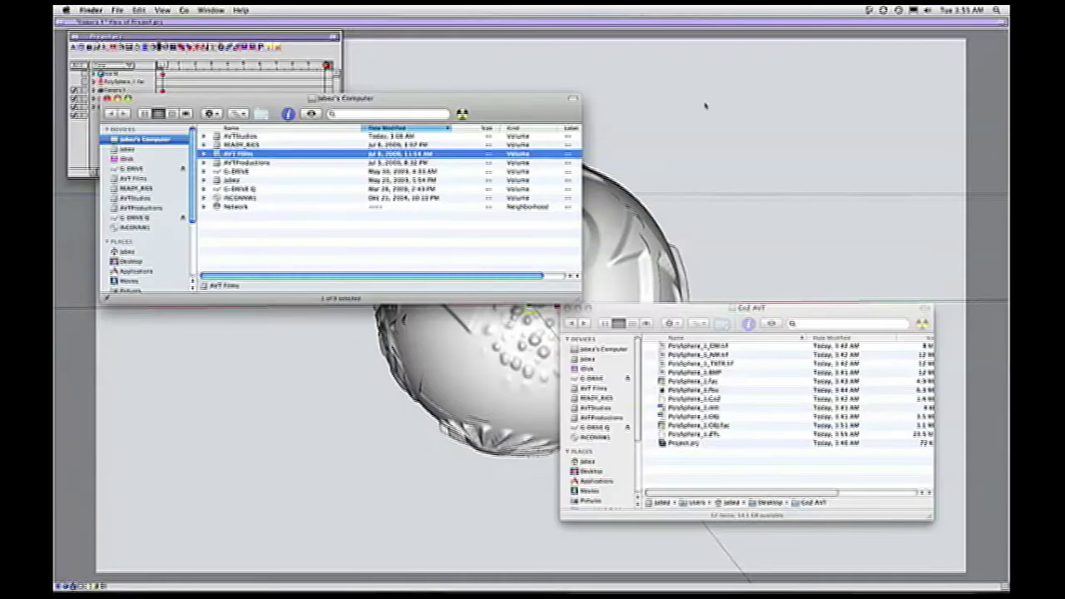
# Return to Animator, open the Encage group's info and lock the selected group.
pyautogui.click(706, 106)
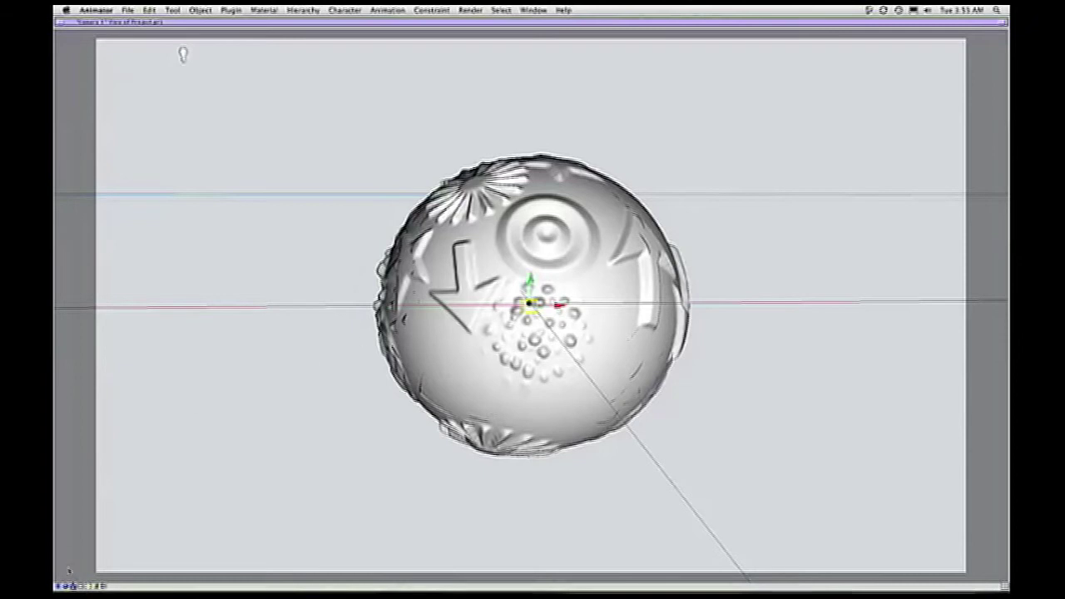
pyautogui.doubleClick(453, 392)
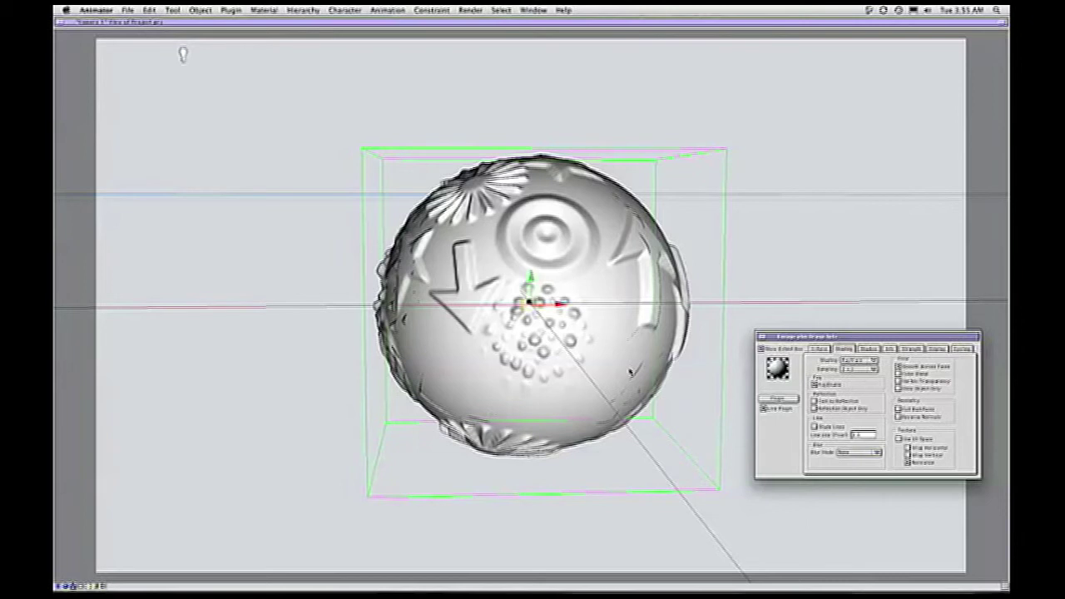
pyautogui.click(201, 10)
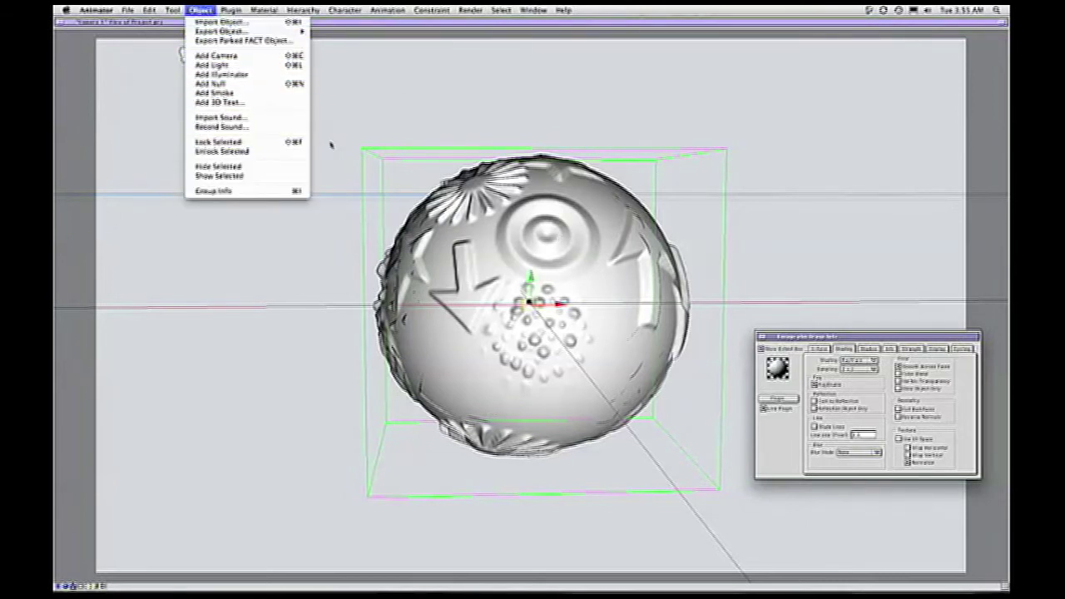
pyautogui.click(302, 143)
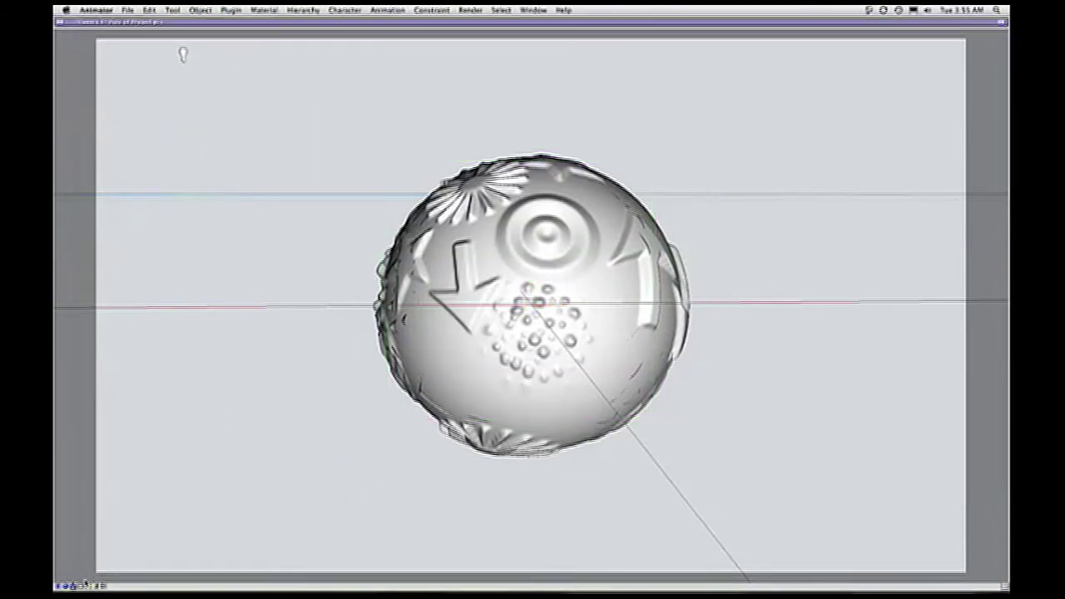
# Try to render the camera view of the Encage sphere at full size.
pyautogui.click(79, 587)
pyautogui.click(96, 558)
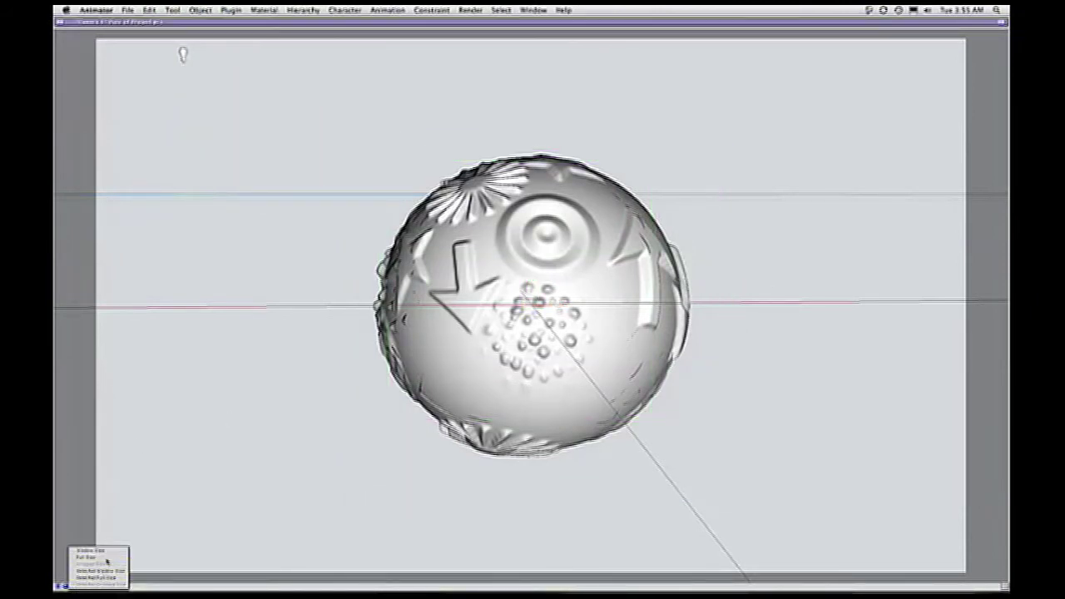
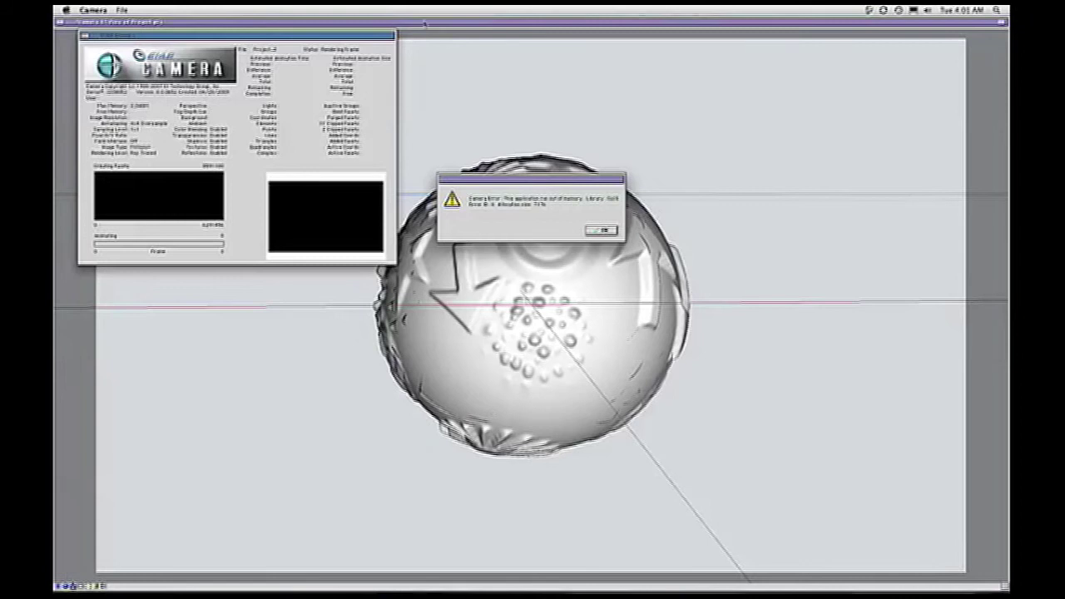
pyautogui.click(604, 232)
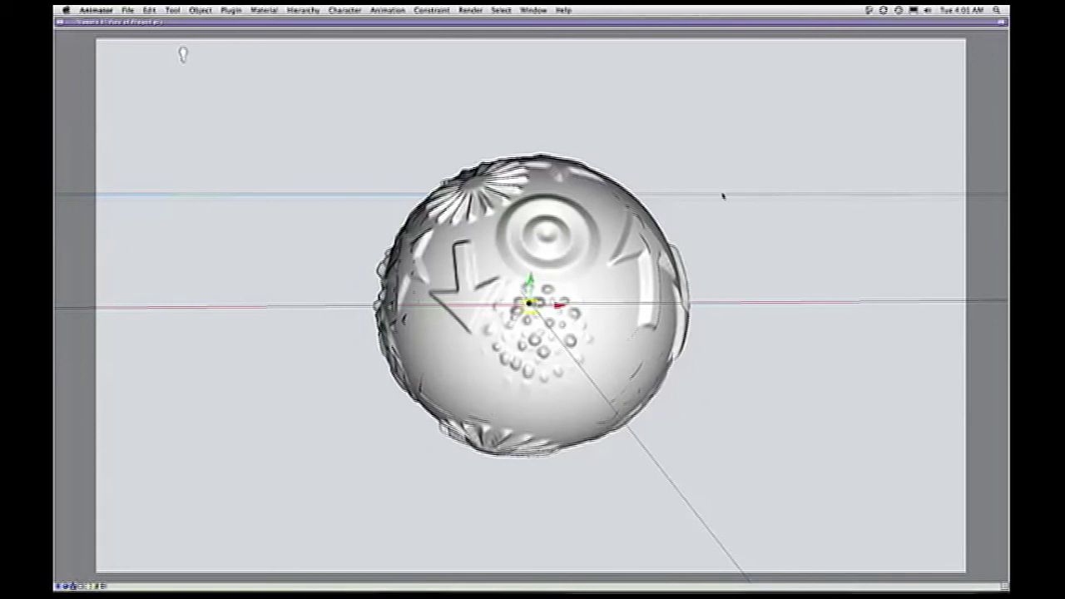
# In the Encage group's plugin settings, set the Camera subdivision steps to 3 and close the project window.
pyautogui.press('super+0')
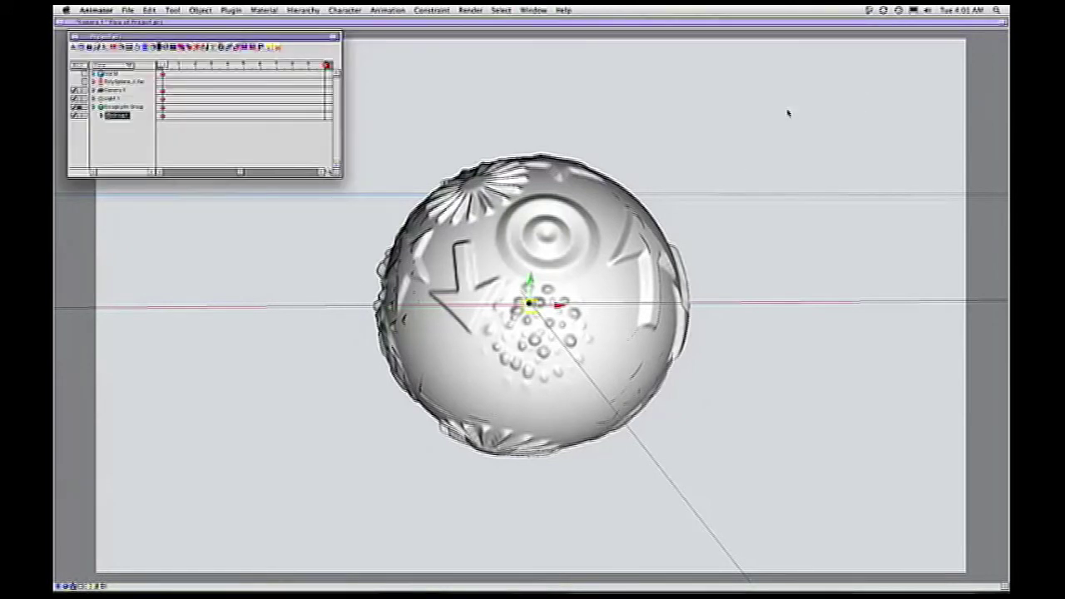
pyautogui.doubleClick(133, 107)
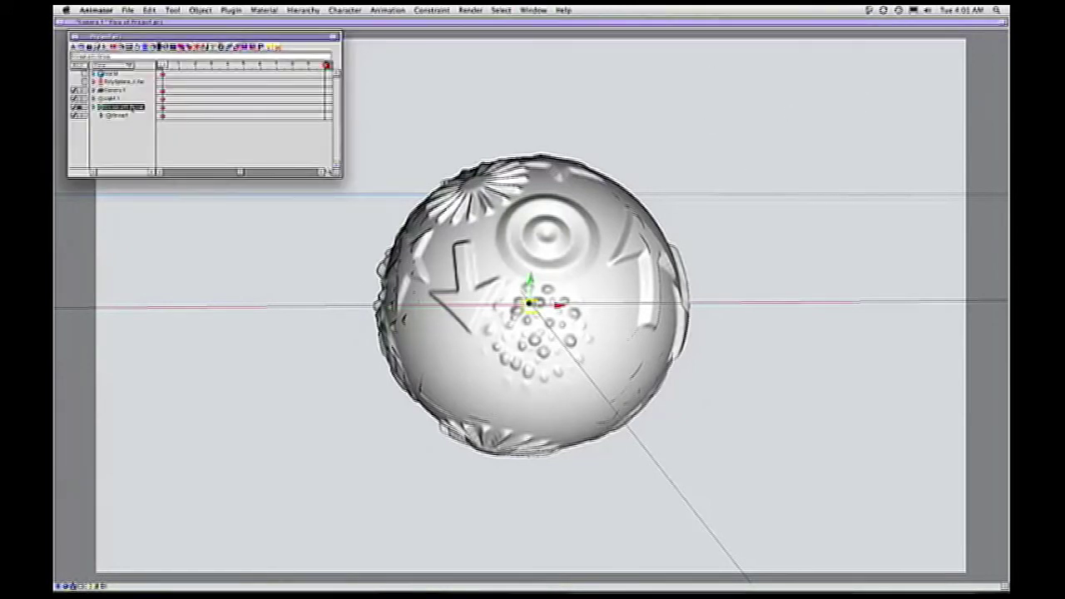
pyautogui.click(776, 399)
pyautogui.click(553, 270)
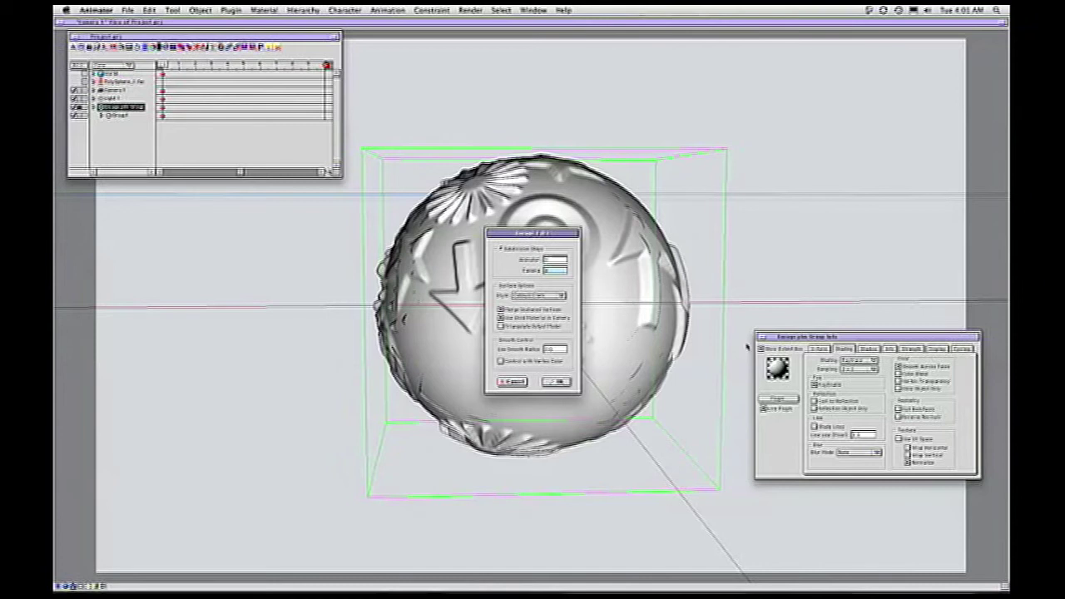
pyautogui.write('3')
pyautogui.click(558, 382)
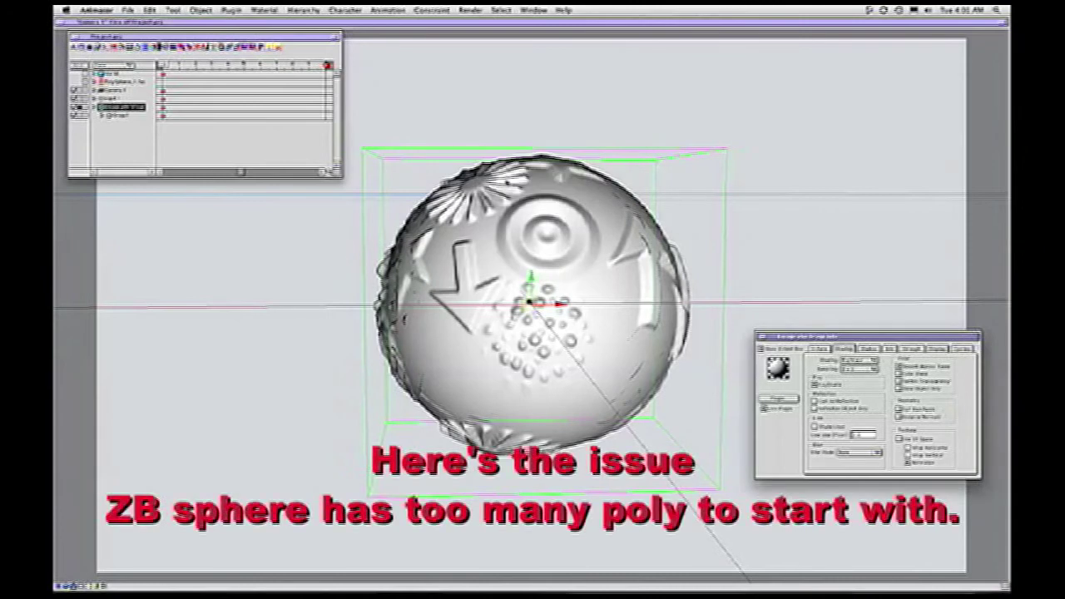
pyautogui.click(183, 48)
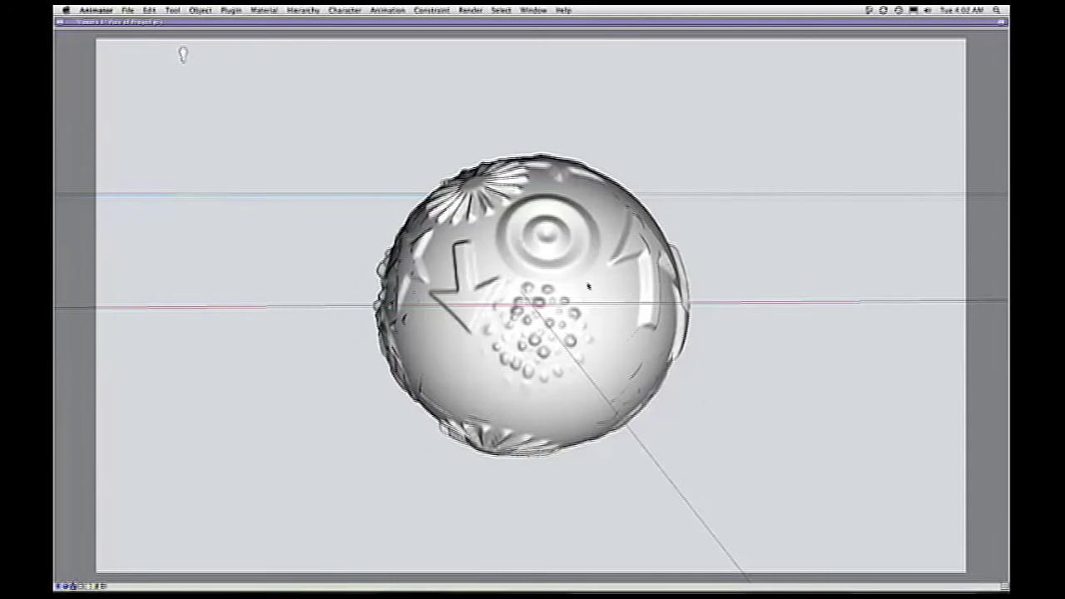
pyautogui.click(652, 279)
# Open PolySphere_1.fbx from the GoZ AVT folder, saving the changes to the current project.
pyautogui.click(127, 10)
pyautogui.click(139, 31)
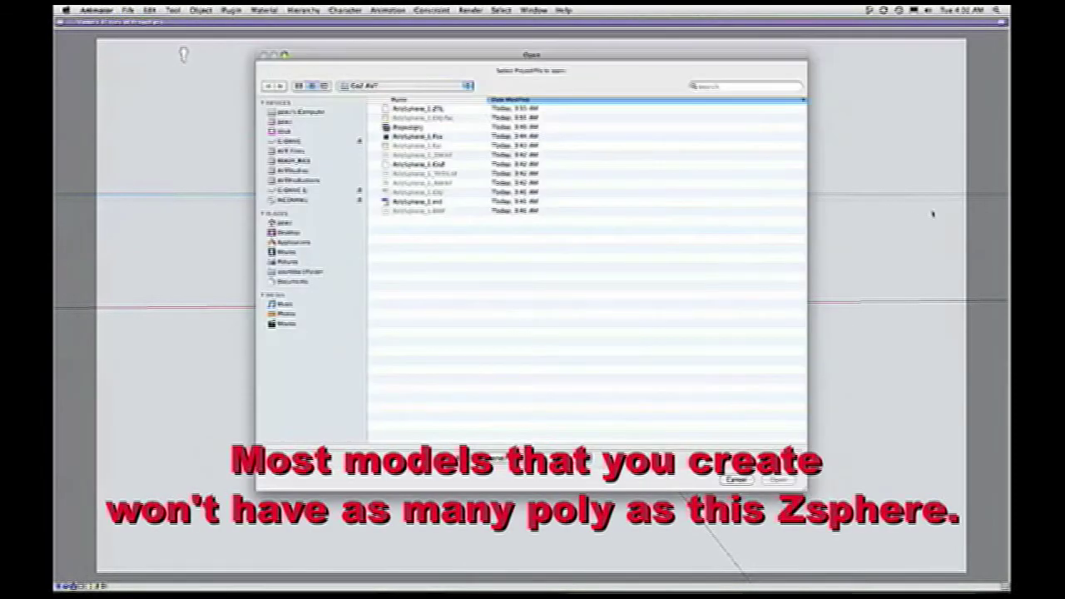
pyautogui.doubleClick(425, 139)
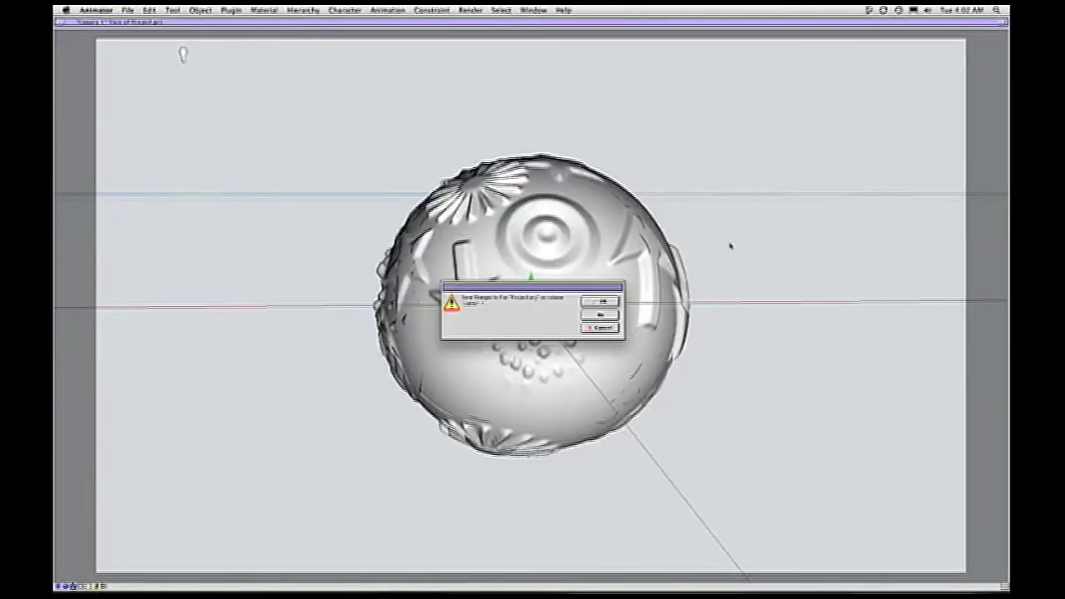
pyautogui.click(588, 304)
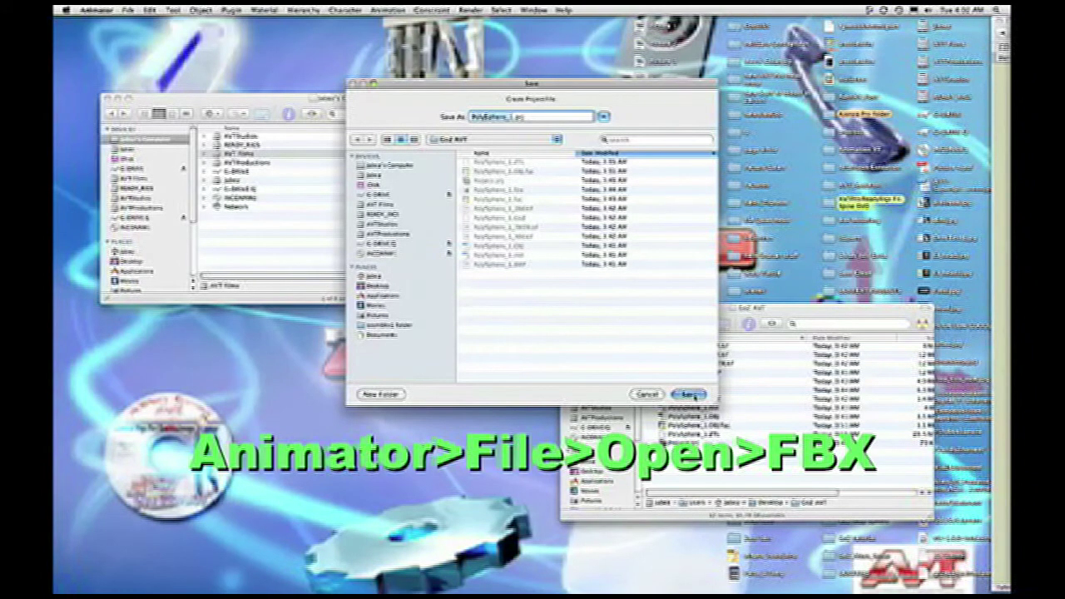
# Save the imported project as PolySphere_1.prj and its model as PolySphere_1.fac, replacing the existing model file.
pyautogui.click(690, 394)
pyautogui.click(631, 373)
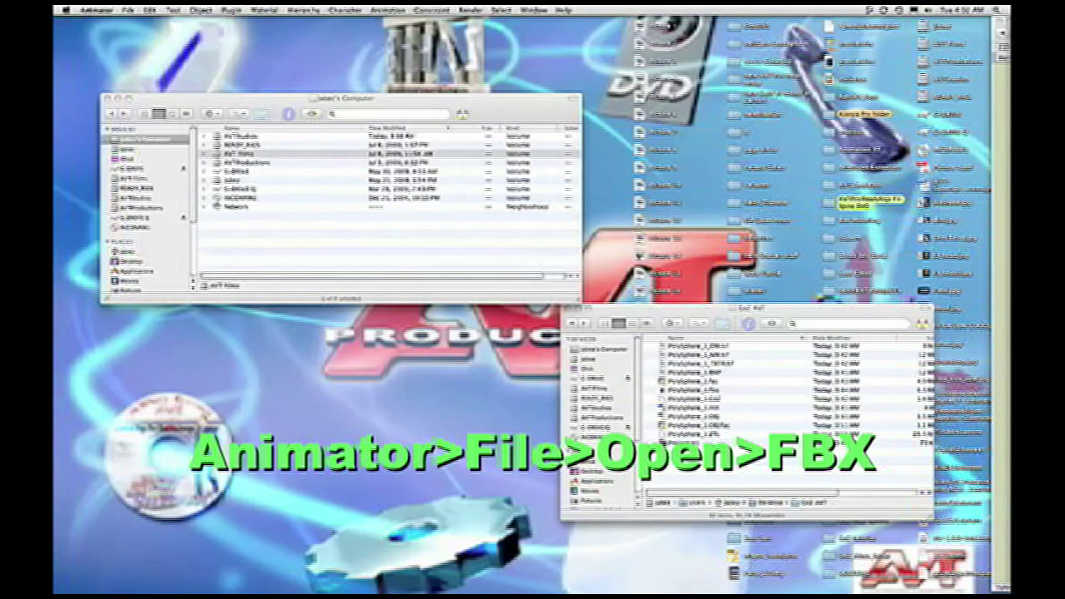
pyautogui.click(688, 394)
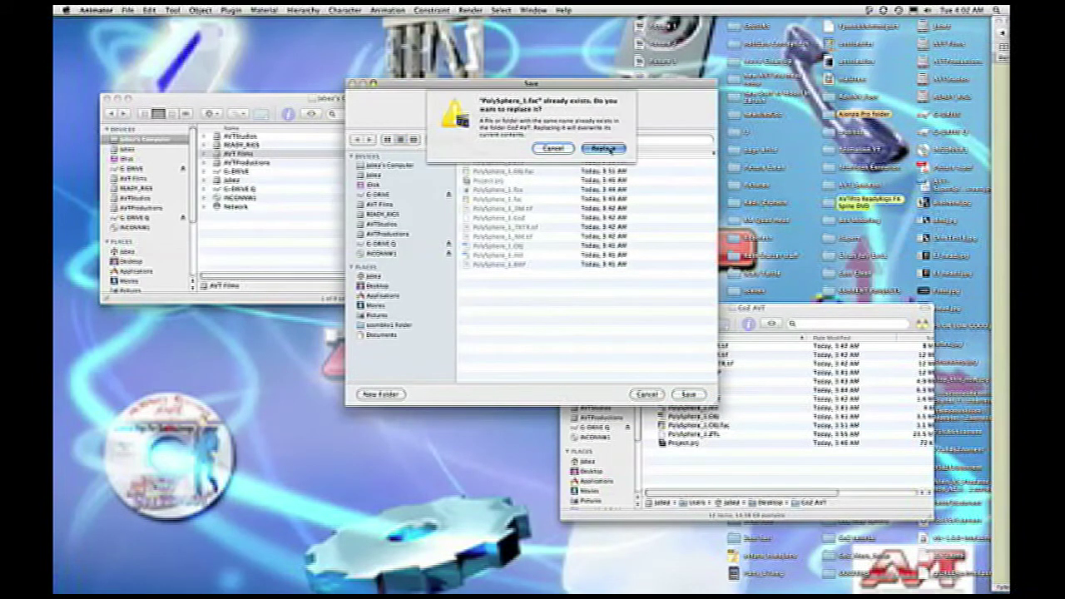
pyautogui.click(554, 149)
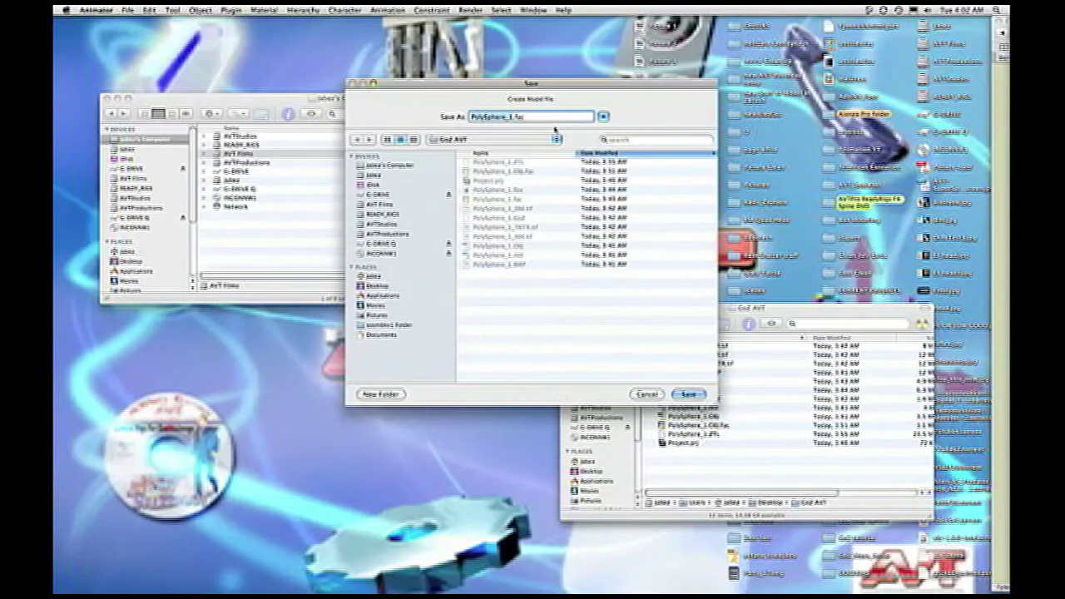
pyautogui.click(688, 394)
pyautogui.click(605, 149)
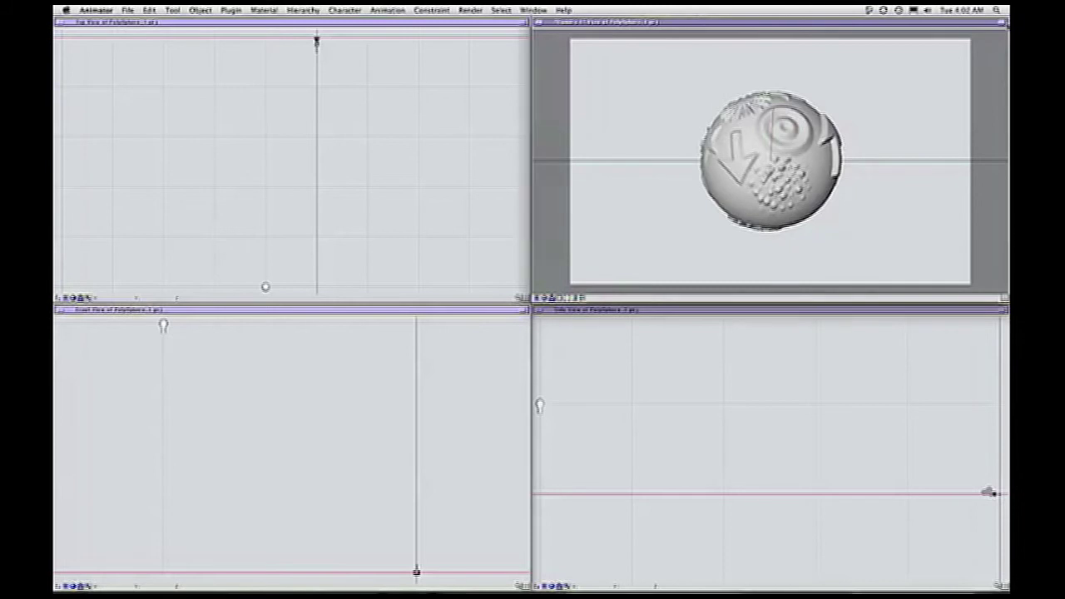
# Maximize the camera view and examine the imported sphere's sculpted surface from another angle.
pyautogui.click(1004, 22)
pyautogui.click(571, 301)
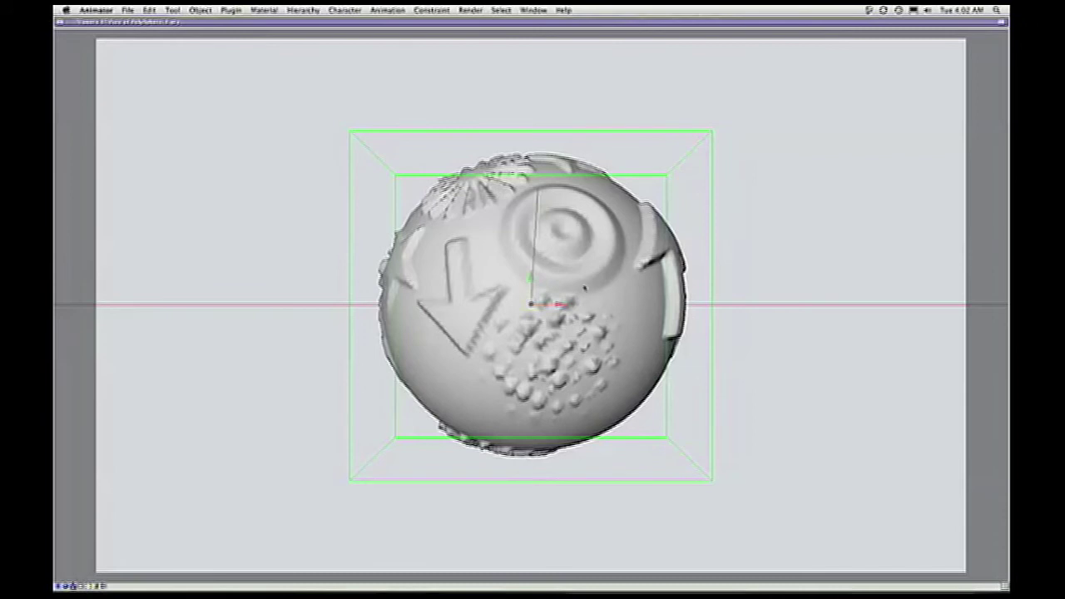
pyautogui.moveTo(807, 302); pyautogui.dragTo(261, 475)
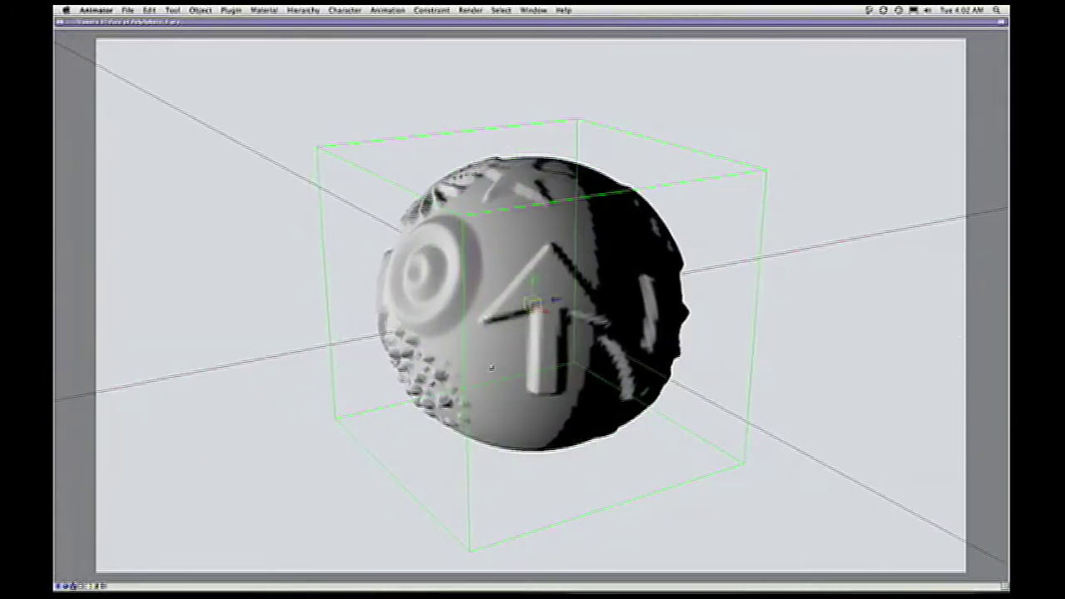
pyautogui.moveTo(598, 364); pyautogui.dragTo(621, 360)
# Open the sphere group's material, adjust its specular size and close the material window.
pyautogui.doubleClick(535, 333)
pyautogui.doubleClick(777, 369)
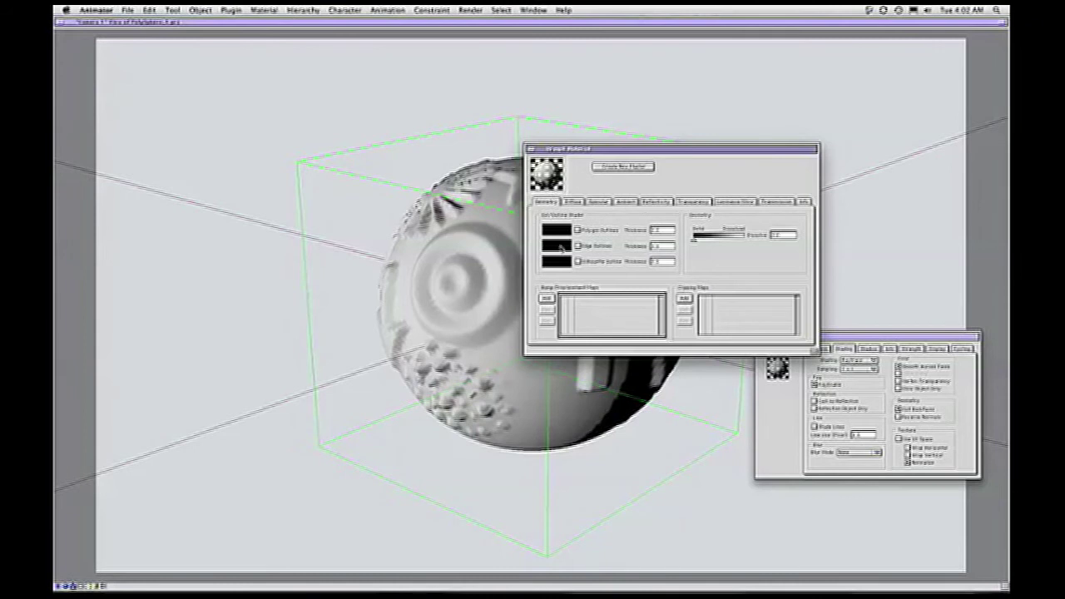
pyautogui.click(598, 202)
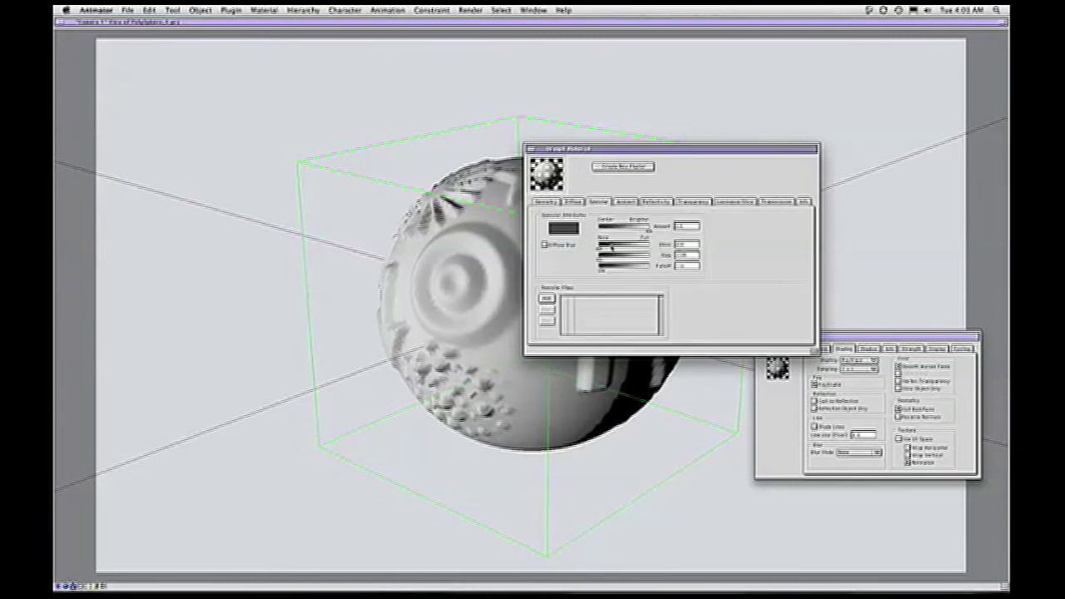
pyautogui.moveTo(600, 260); pyautogui.dragTo(602, 261)
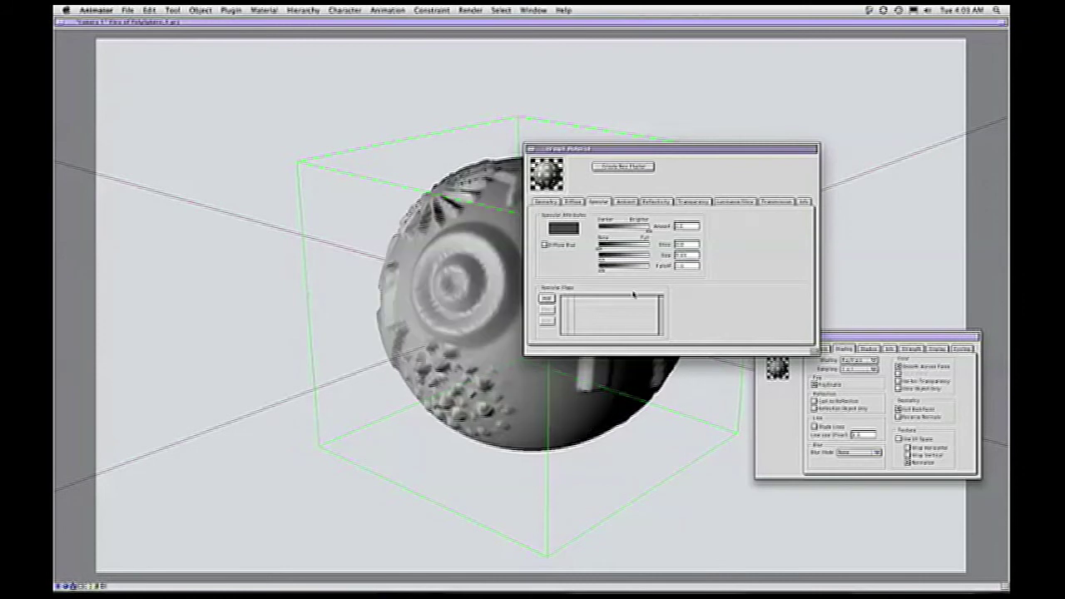
pyautogui.click(531, 149)
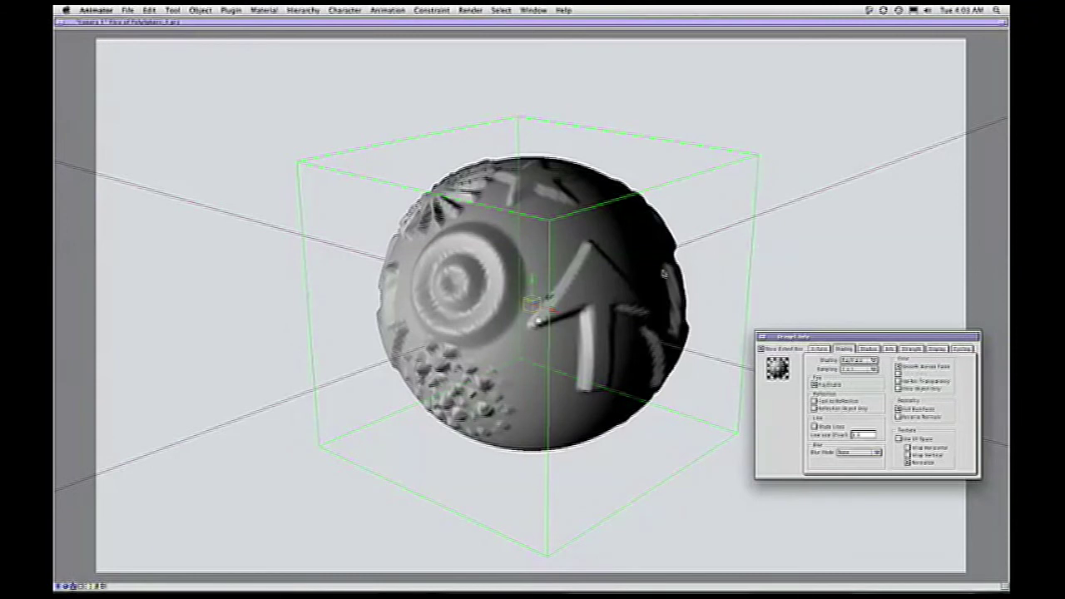
# Enable Use UV Space for the sphere and add PolySphere_1_DM.tif as a bump/displacement map to its material.
pyautogui.moveTo(793, 338); pyautogui.dragTo(185, 105)
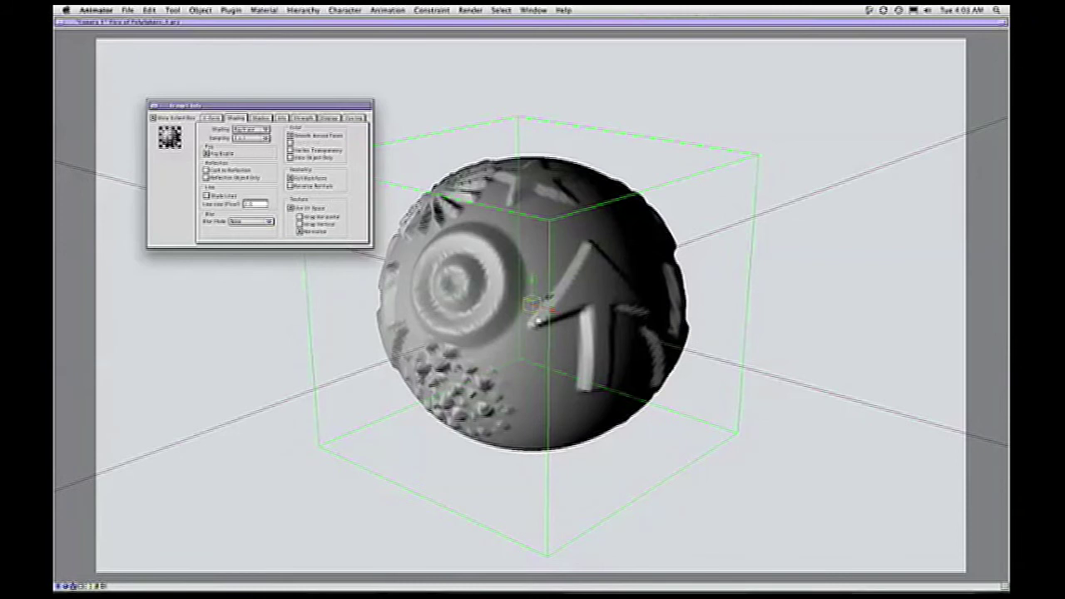
pyautogui.doubleClick(176, 142)
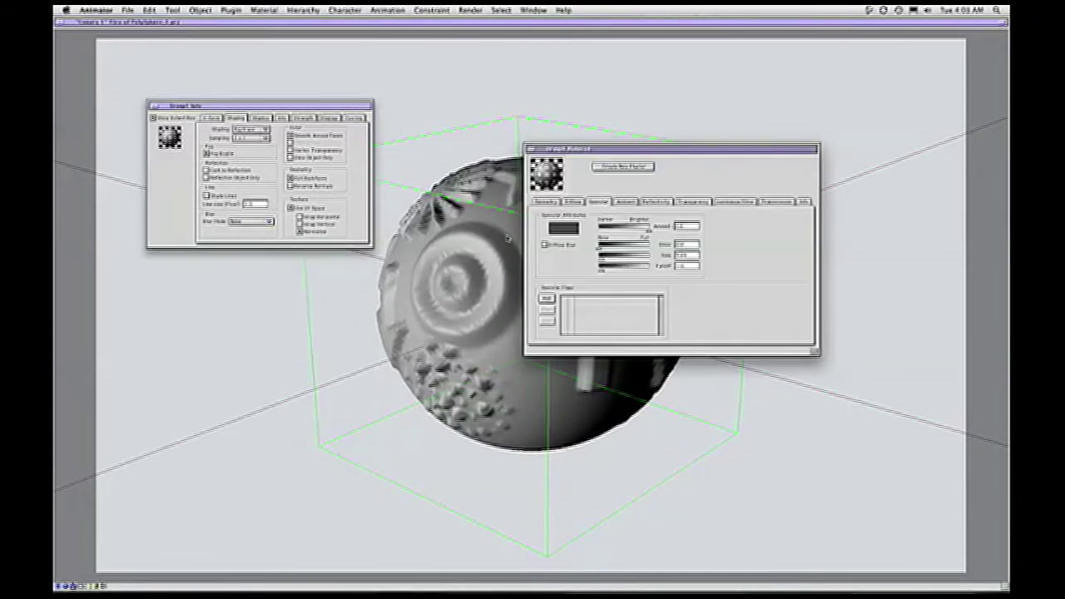
pyautogui.click(550, 203)
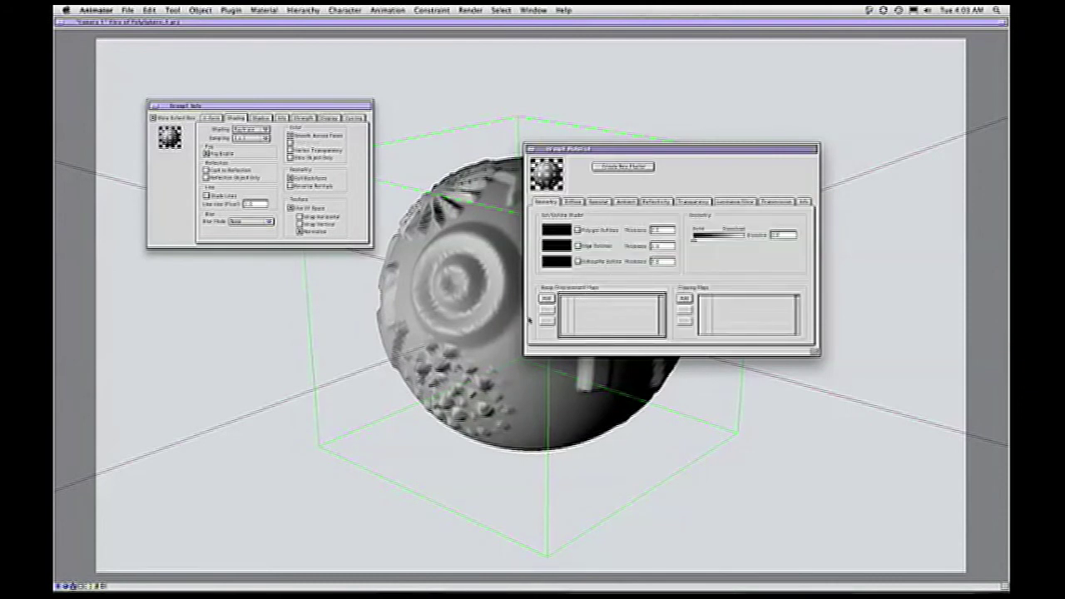
pyautogui.click(546, 298)
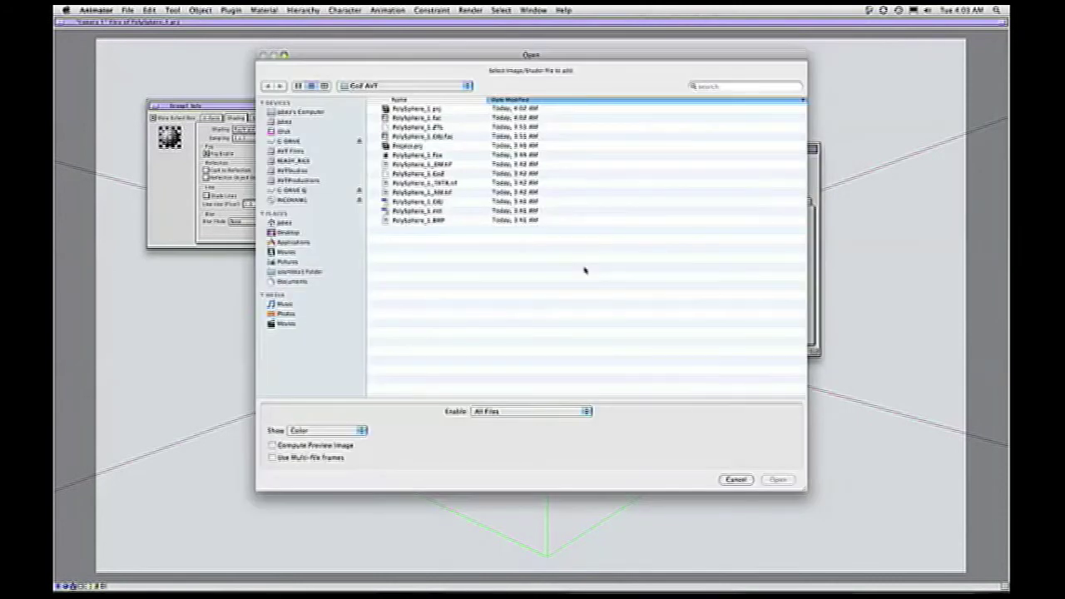
pyautogui.click(446, 165)
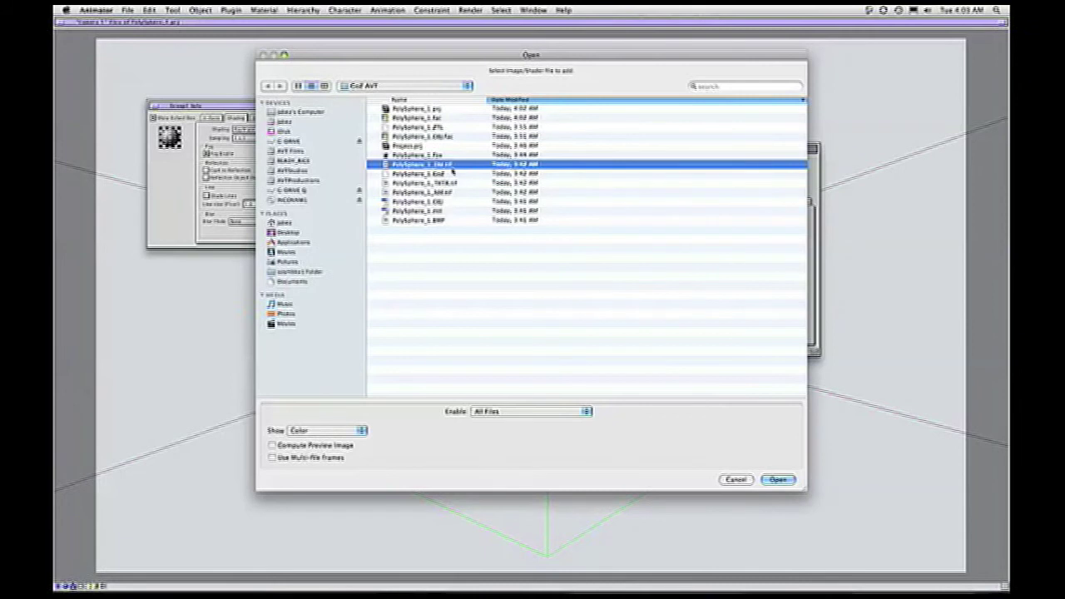
pyautogui.click(781, 482)
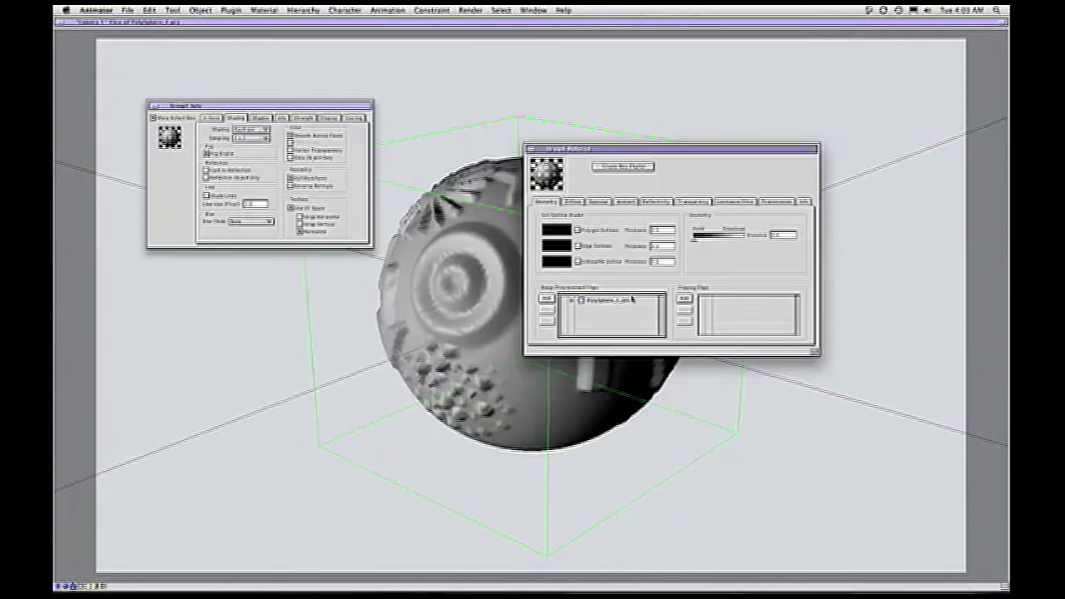
# Open the displacement map's alignment settings and set its position to X 0.5 and Y 0.5.
pyautogui.doubleClick(622, 304)
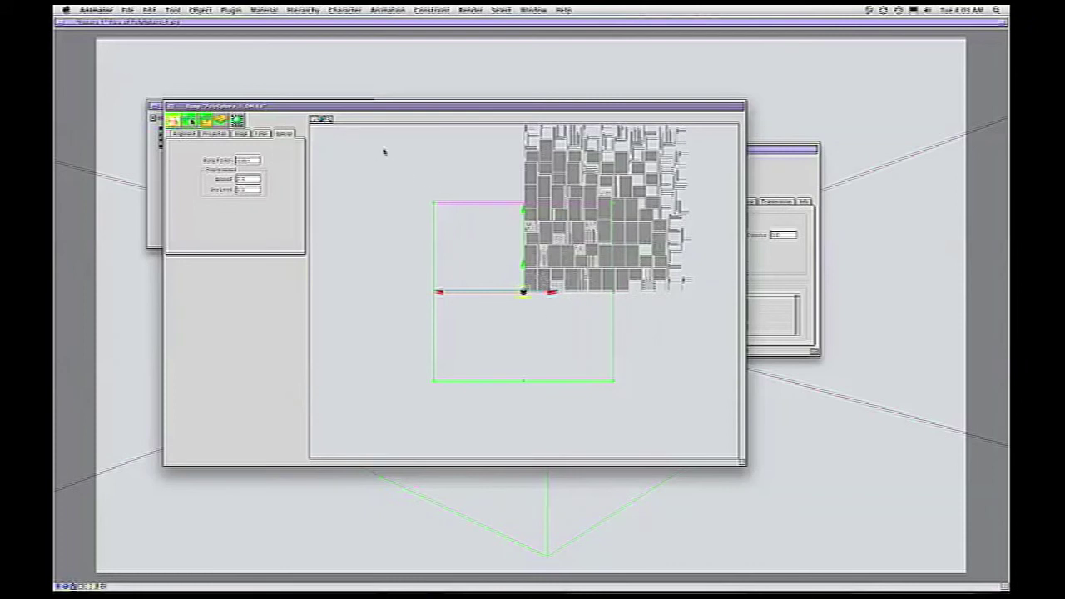
pyautogui.click(187, 135)
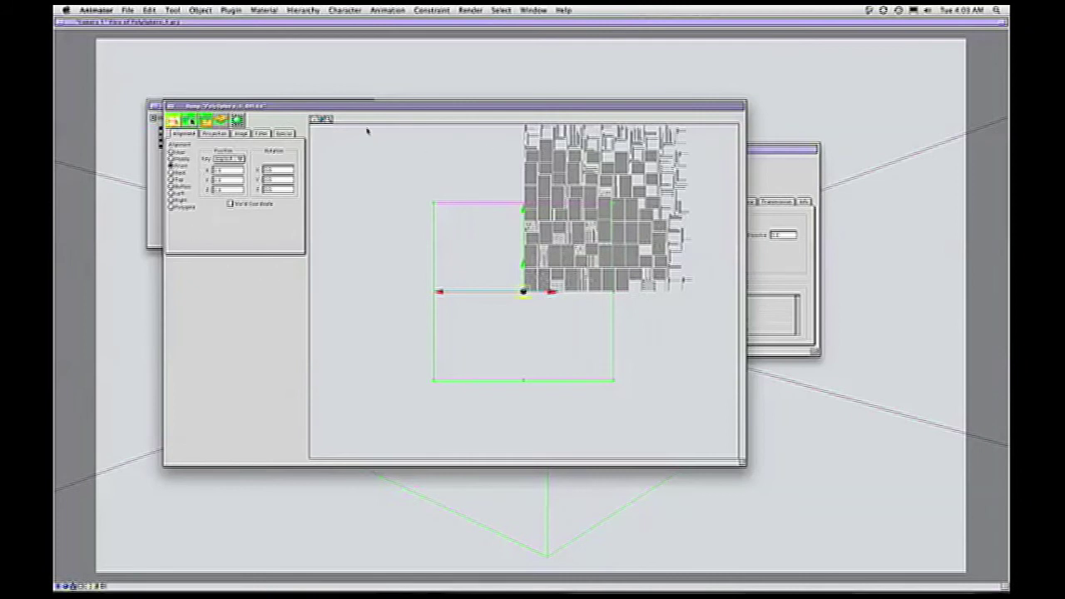
pyautogui.click(230, 169)
pyautogui.click(231, 172)
pyautogui.doubleClick(231, 172)
pyautogui.write('.5')
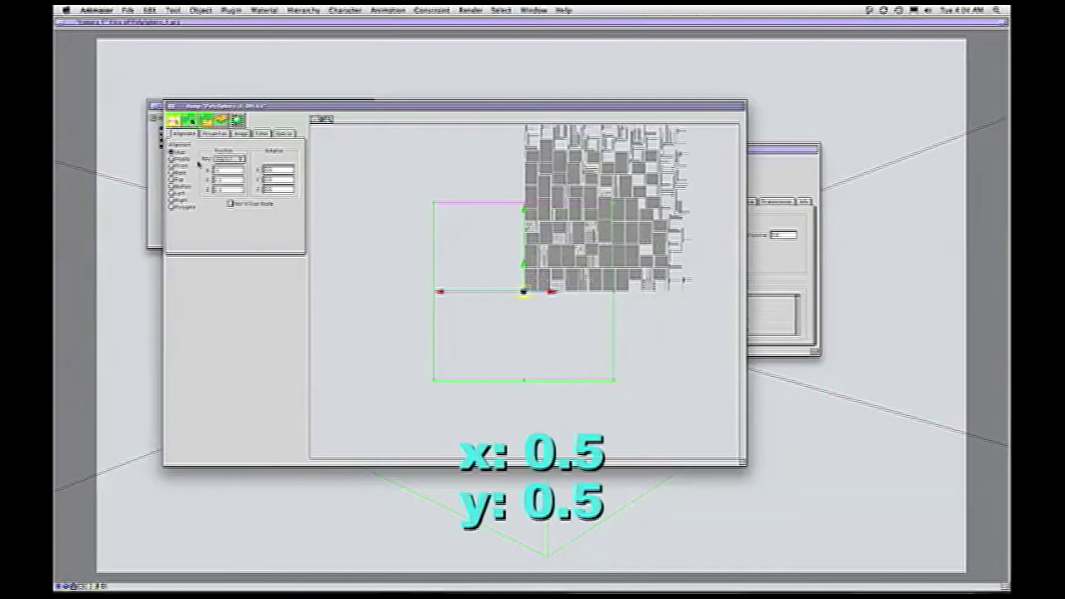
pyautogui.press('Tab')
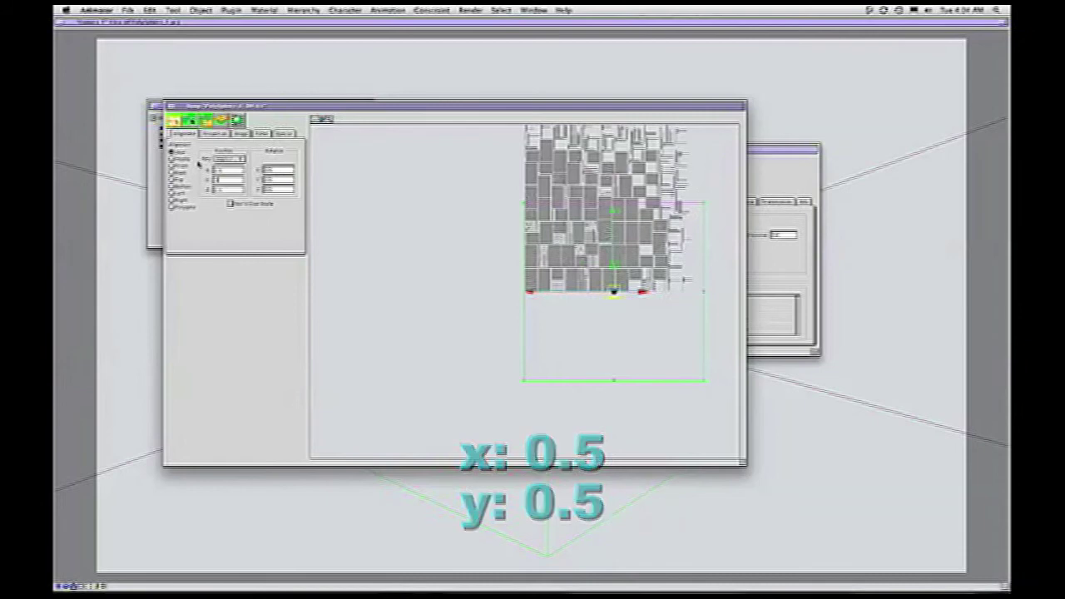
pyautogui.write('.5')
pyautogui.press('Tab')
pyautogui.moveTo(500, 190); pyautogui.dragTo(410, 240)
pyautogui.moveTo(331, 122); pyautogui.dragTo(343, 193)
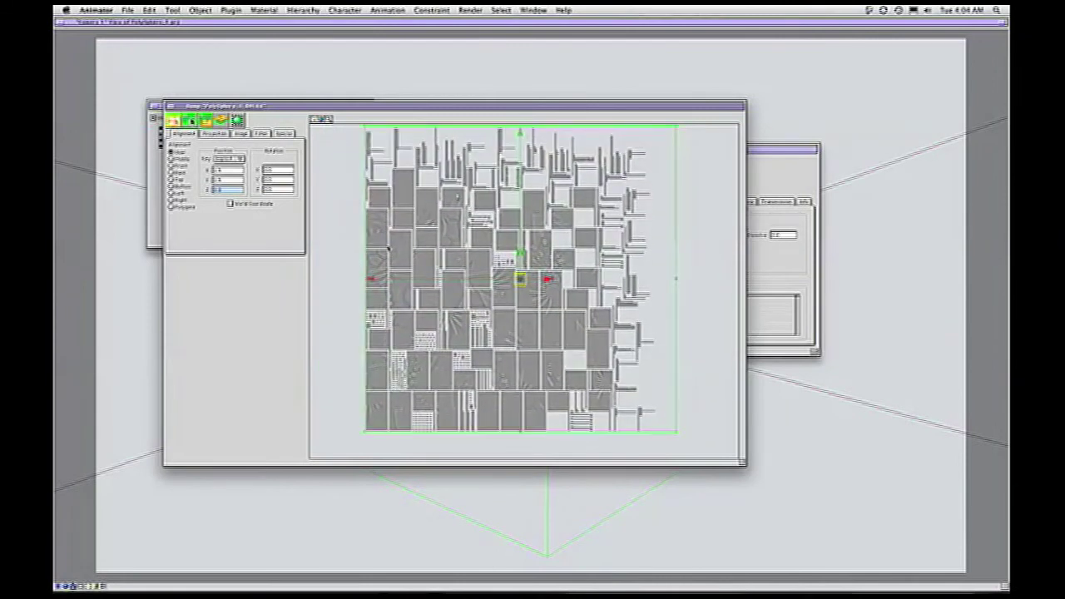
# Set the displacement map's X rotation to 180 degrees.
pyautogui.click(279, 170)
pyautogui.write('180')
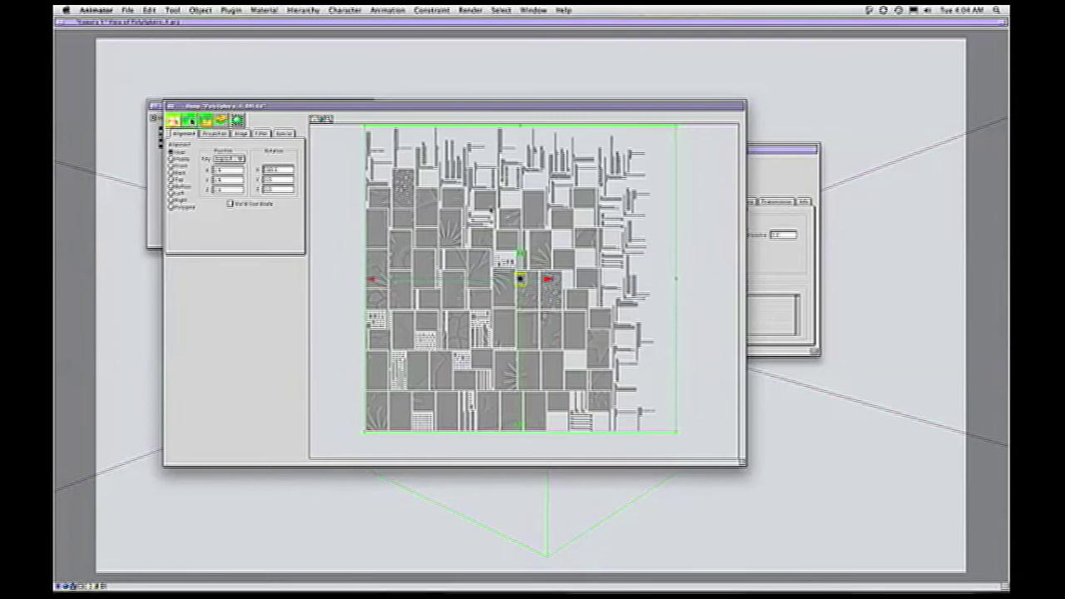
pyautogui.moveTo(327, 120)
pyautogui.mouseDown()
pyautogui.moveTo(343, 139)
pyautogui.moveTo(331, 124)
pyautogui.mouseUp()
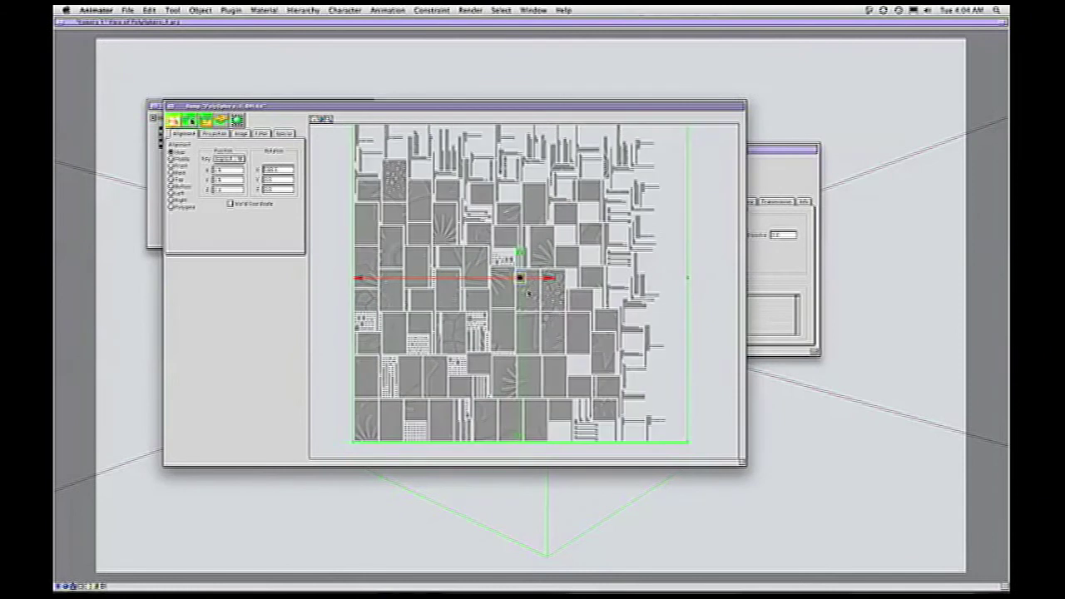
# Set the displacement map's bump factor, displacement amount and sea level each to 1.
pyautogui.click(283, 133)
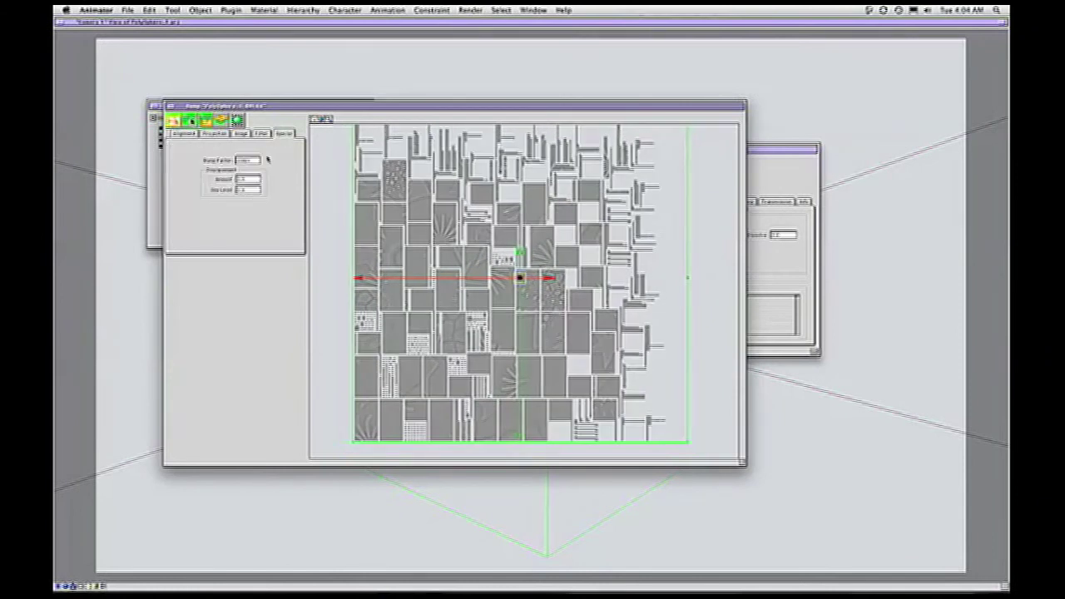
pyautogui.doubleClick(249, 160)
pyautogui.write('1')
pyautogui.press('Tab')
pyautogui.write('1')
pyautogui.press('Tab')
pyautogui.write('1')
pyautogui.press('Tab')
# Review the displacement map's filter, image and projection settings, and close the map and material windows.
pyautogui.click(262, 133)
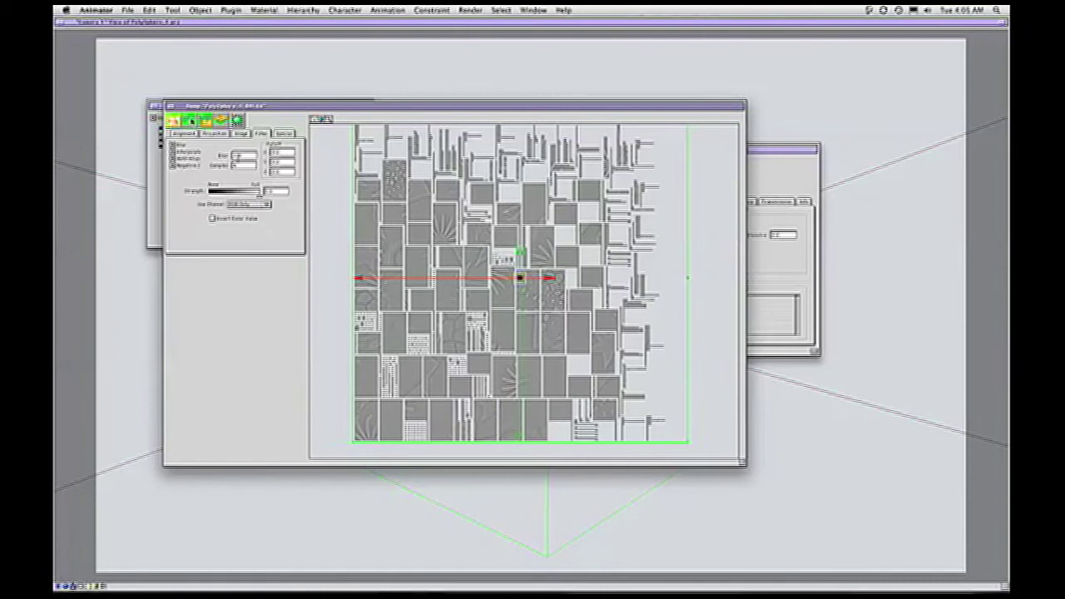
pyautogui.click(284, 136)
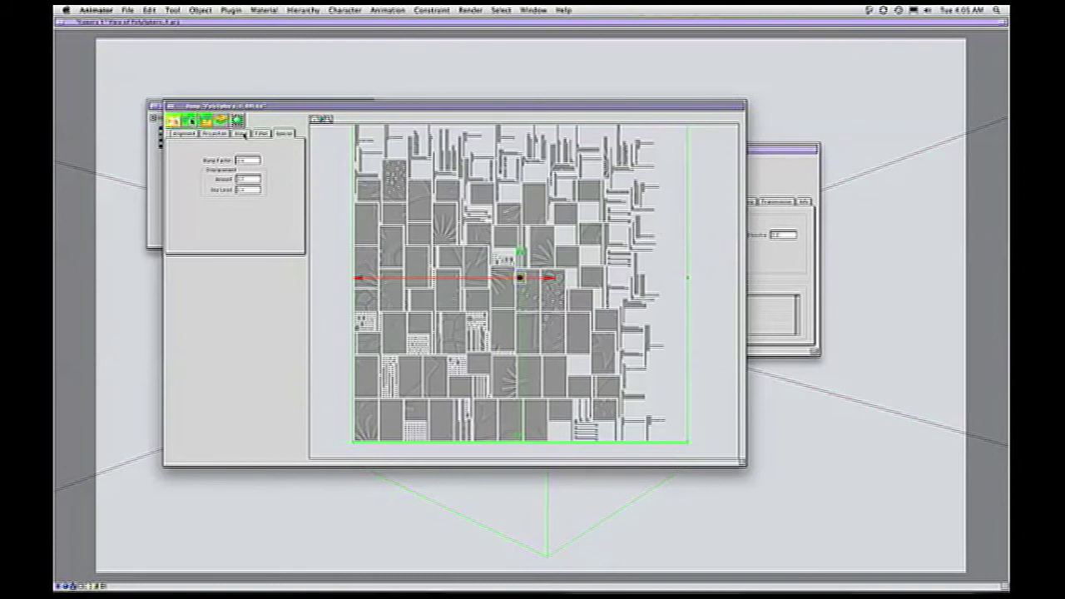
pyautogui.click(241, 134)
pyautogui.click(215, 134)
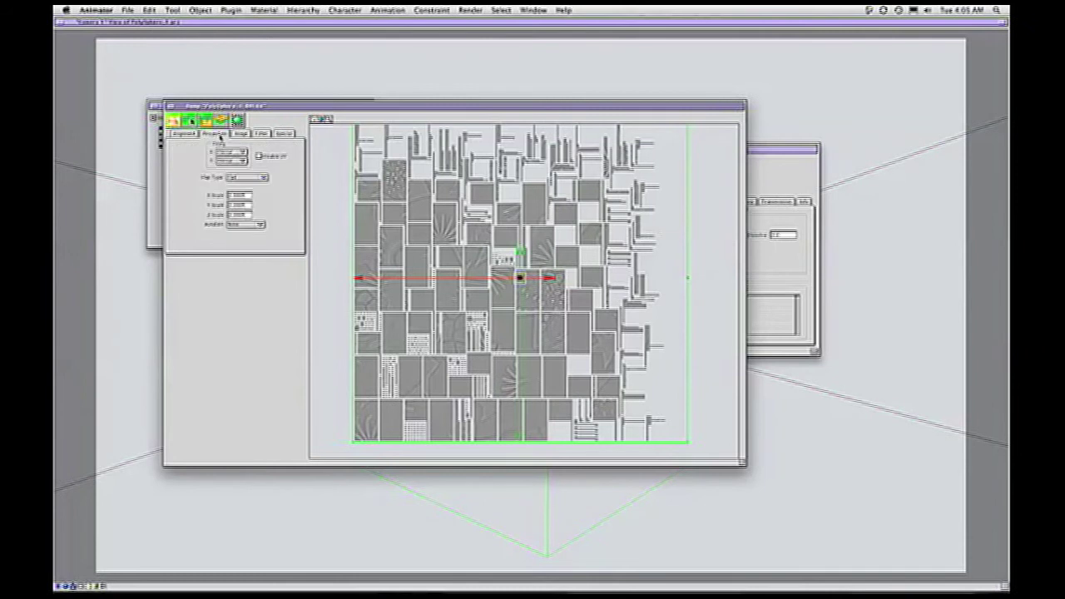
pyautogui.click(261, 134)
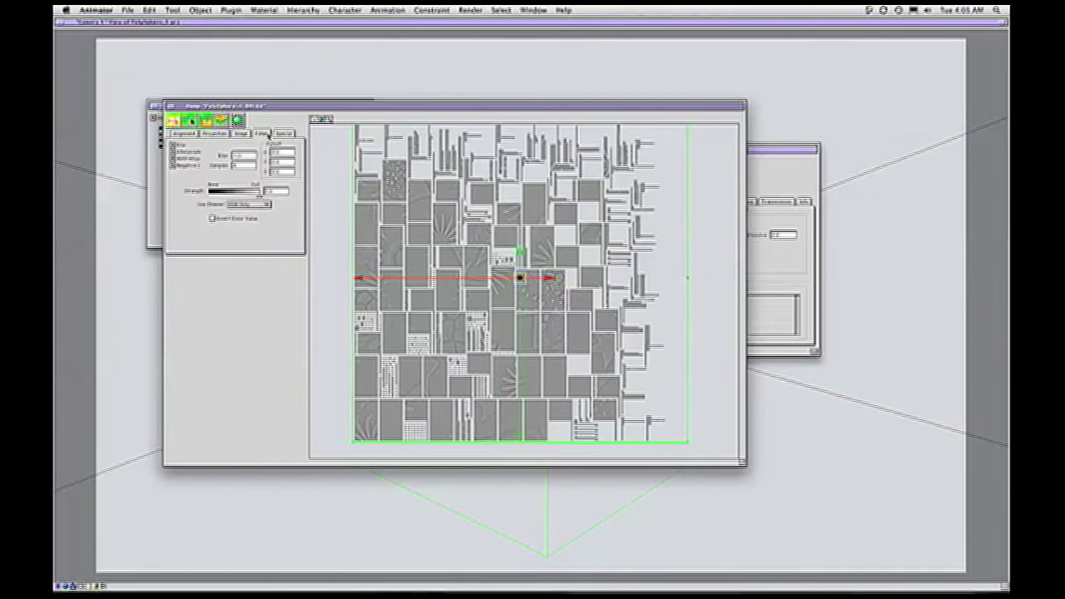
pyautogui.click(228, 222)
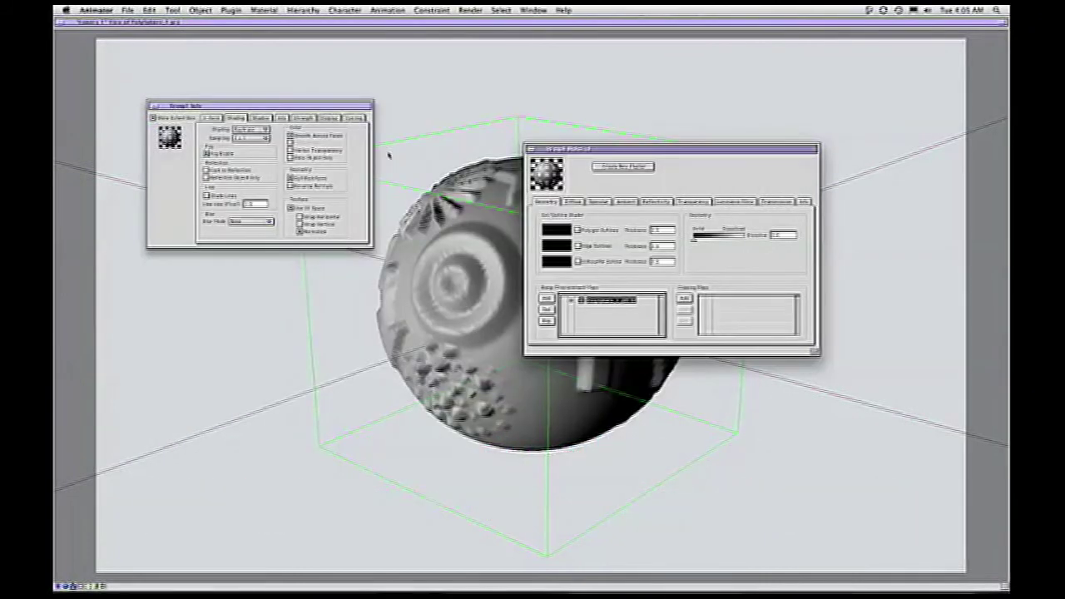
pyautogui.click(532, 150)
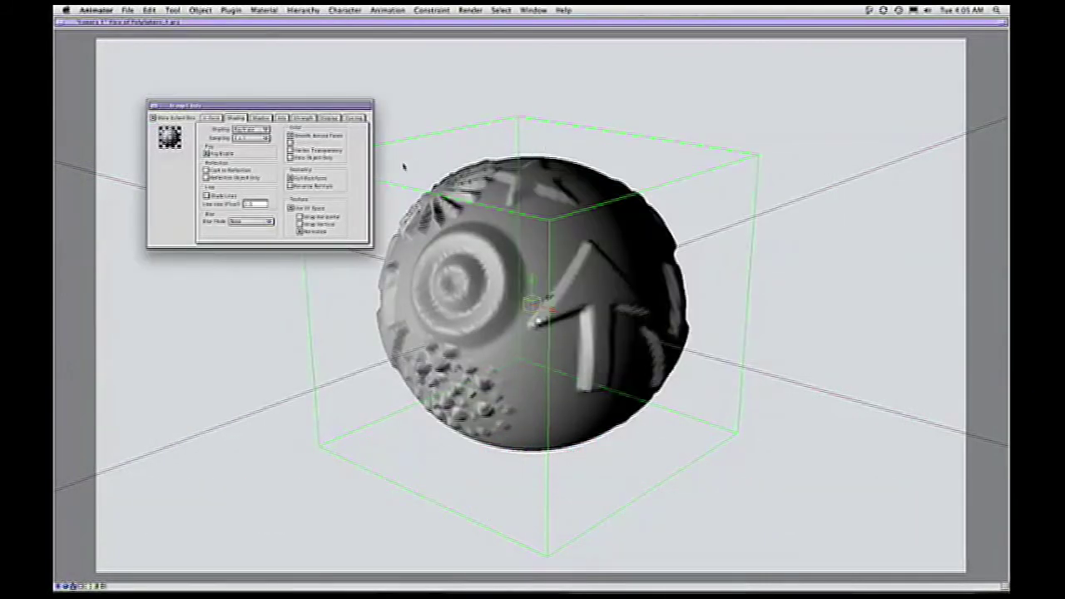
# Add an Encage plugin with camera subdivision steps set to 8 and the Catmull-Clark surface style.
pyautogui.press('super+1')
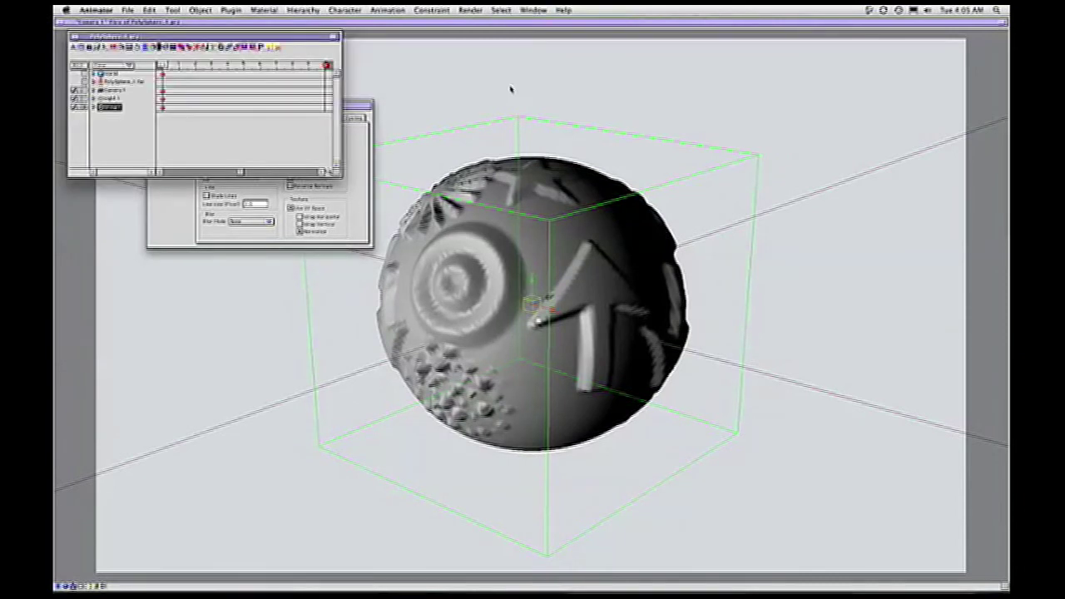
pyautogui.click(234, 10)
pyautogui.moveTo(210, 10)
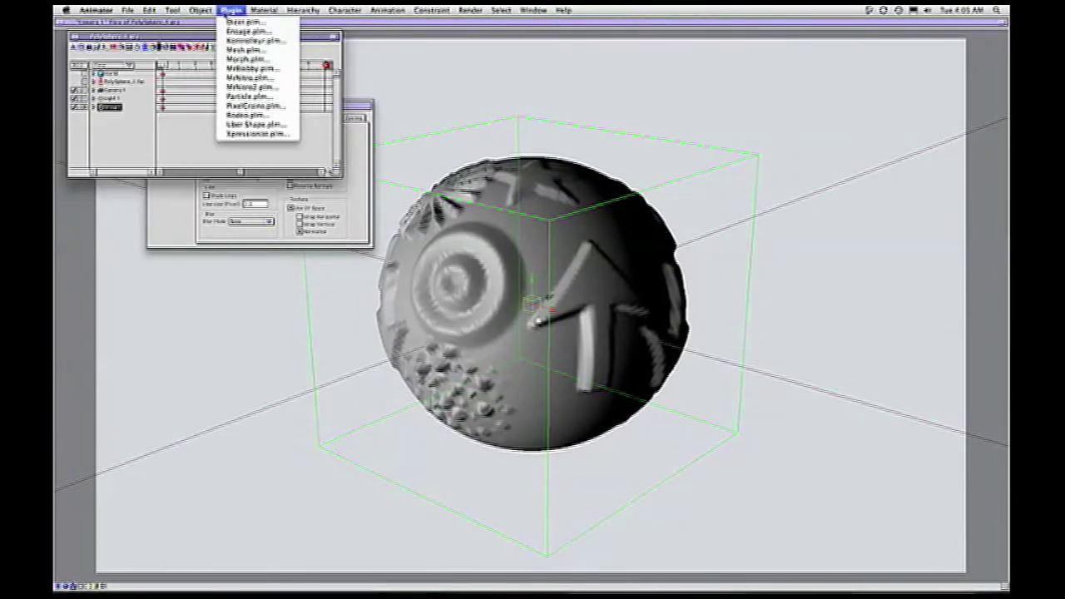
pyautogui.click(229, 31)
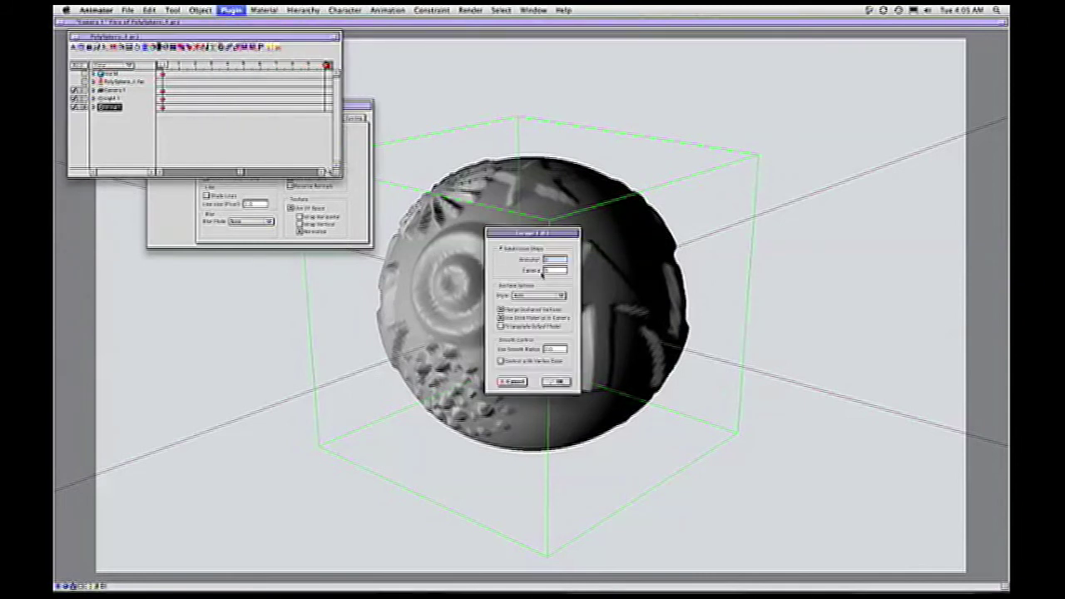
pyautogui.moveTo(555, 271); pyautogui.dragTo(528, 271)
pyautogui.write('8')
pyautogui.moveTo(556, 296); pyautogui.dragTo(550, 309)
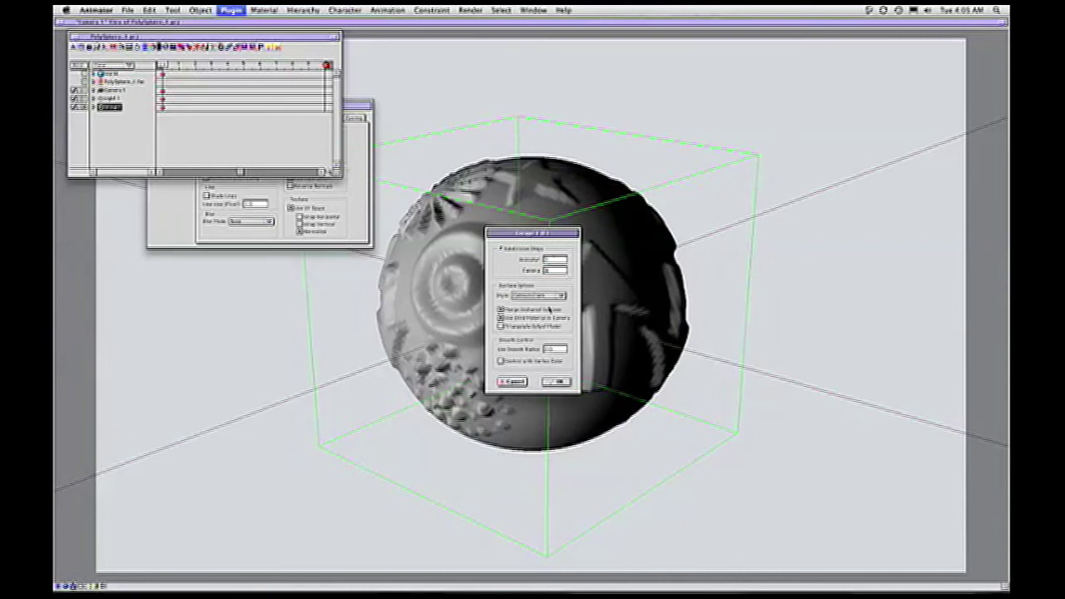
pyautogui.click(556, 381)
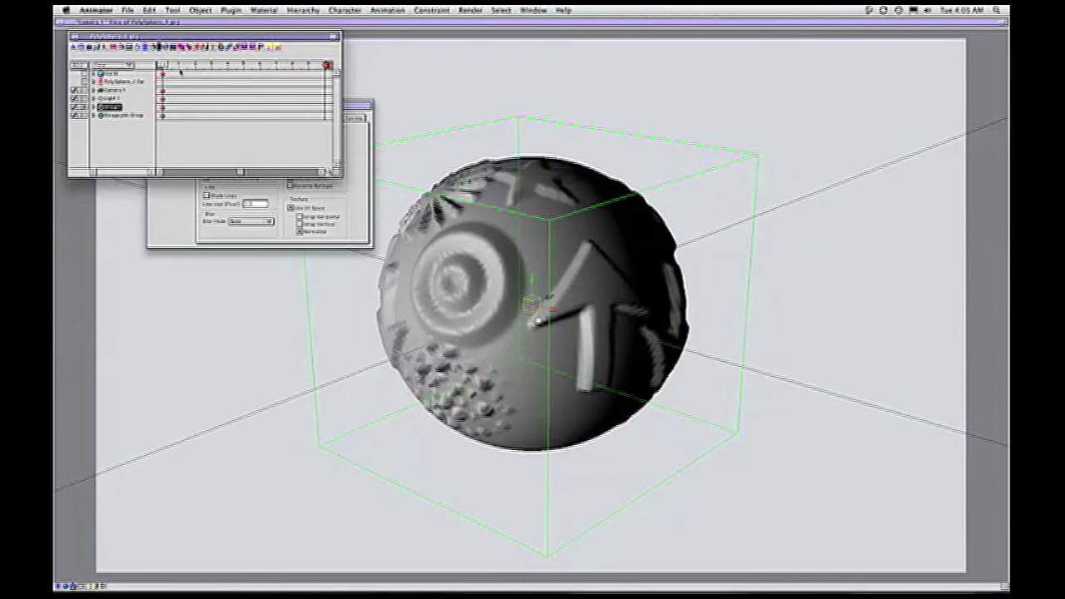
# Parent the sphere group to the Encage plugin group.
pyautogui.click(229, 52)
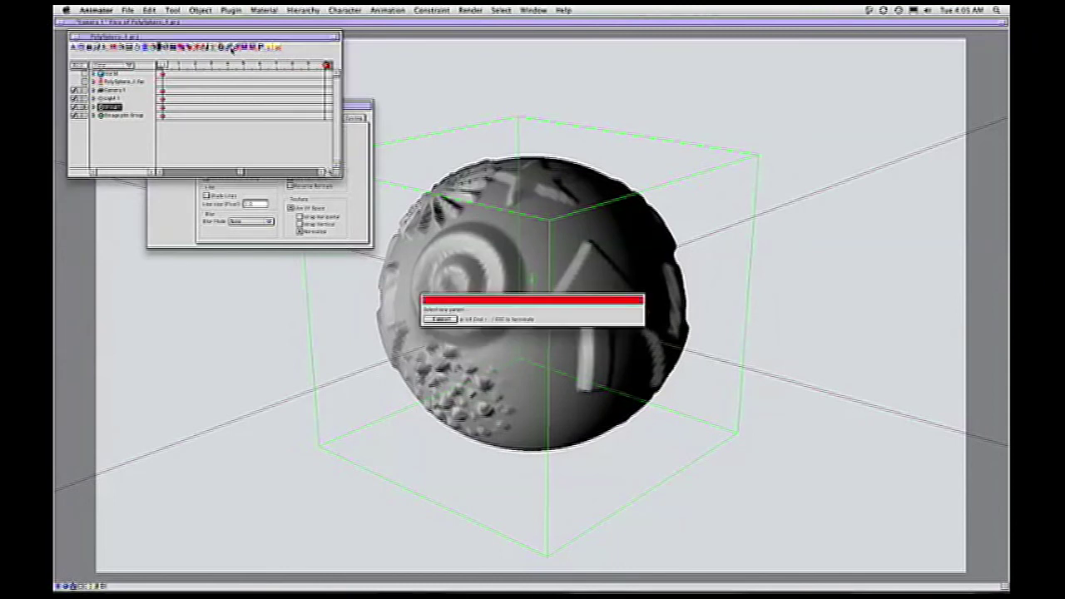
pyautogui.click(132, 115)
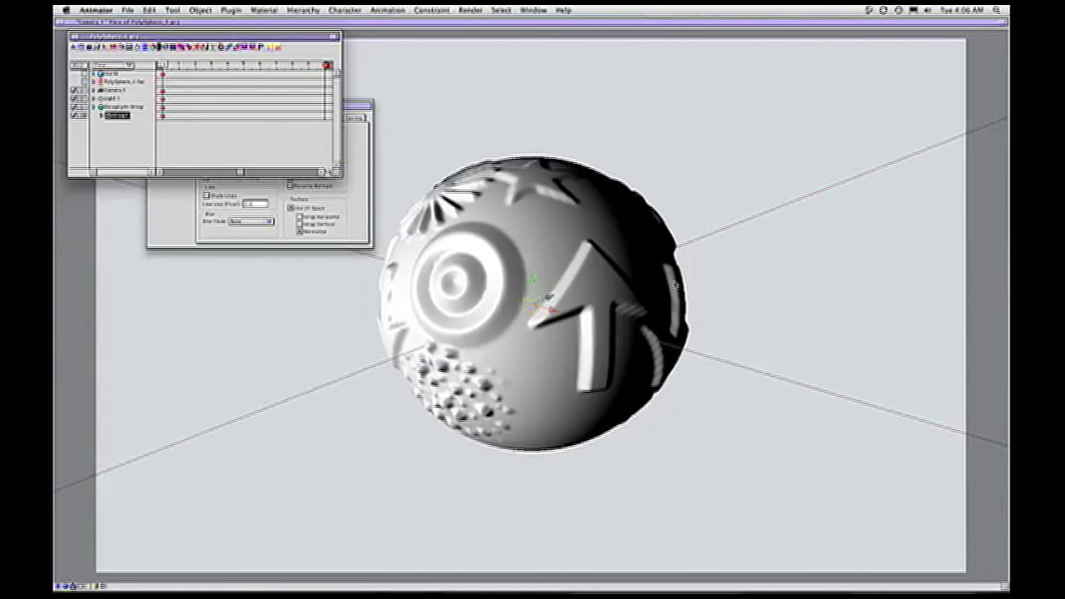
pyautogui.press('super+Tab')
pyautogui.click(119, 108)
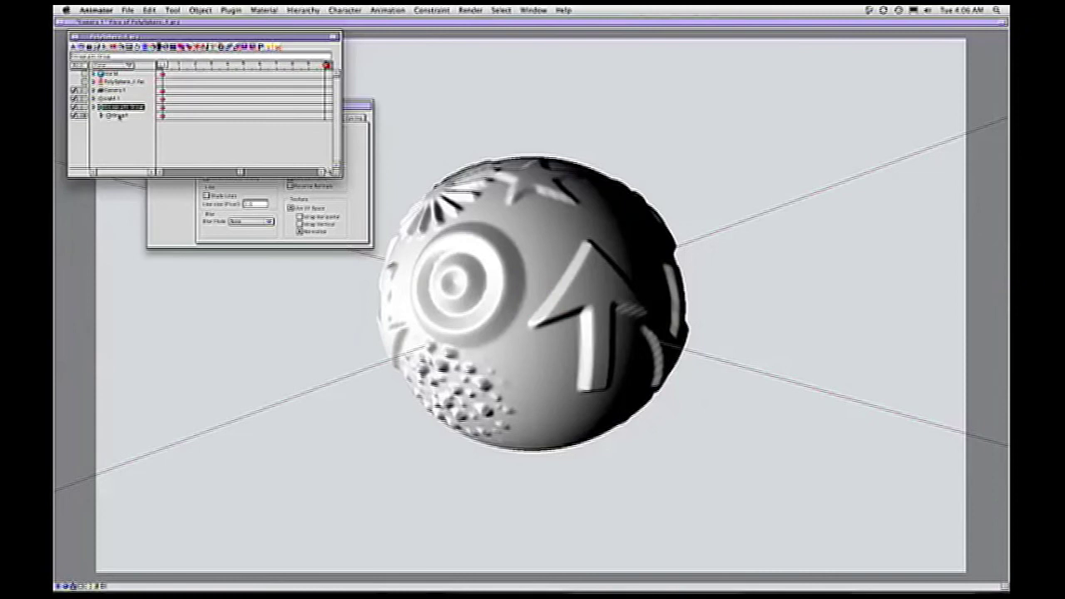
pyautogui.click(119, 117)
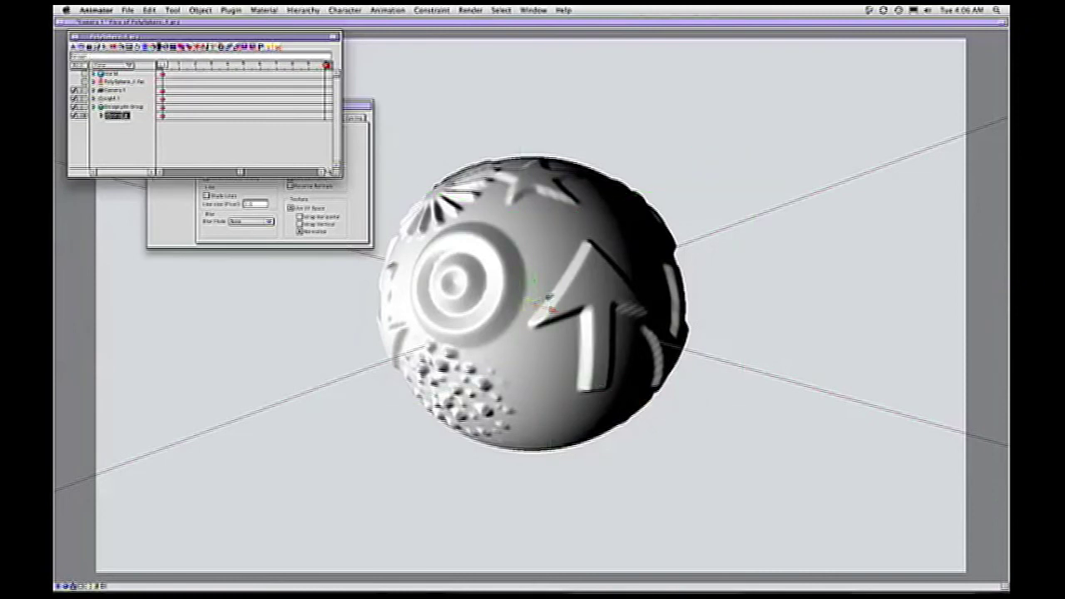
# Open the Encage group's plugin settings and set its camera subdivision steps to 3.
pyautogui.doubleClick(121, 107)
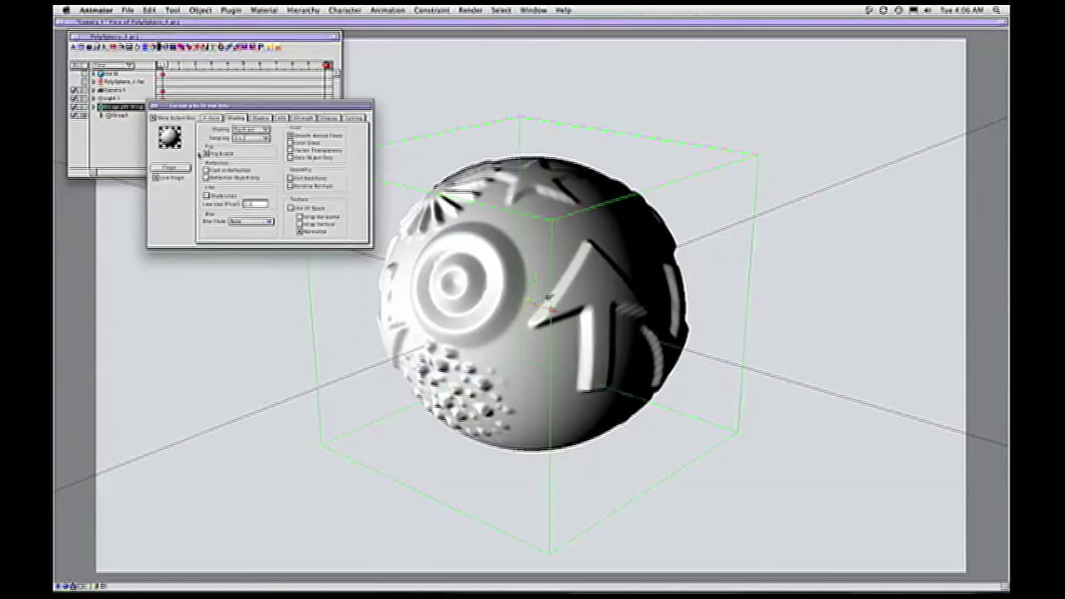
pyautogui.click(170, 167)
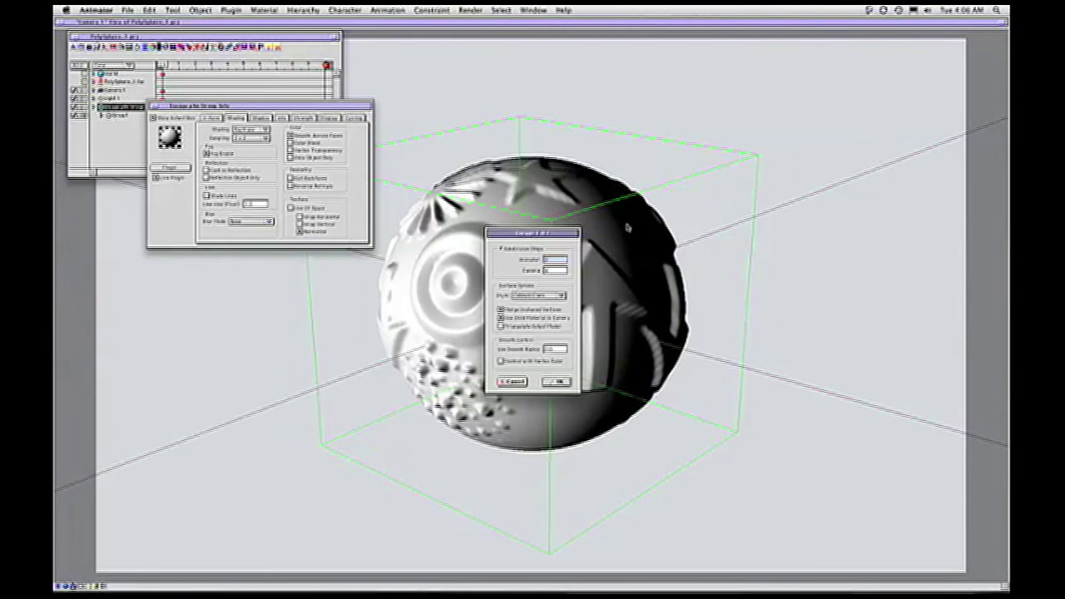
pyautogui.press('Tab')
pyautogui.write('3')
pyautogui.click(556, 381)
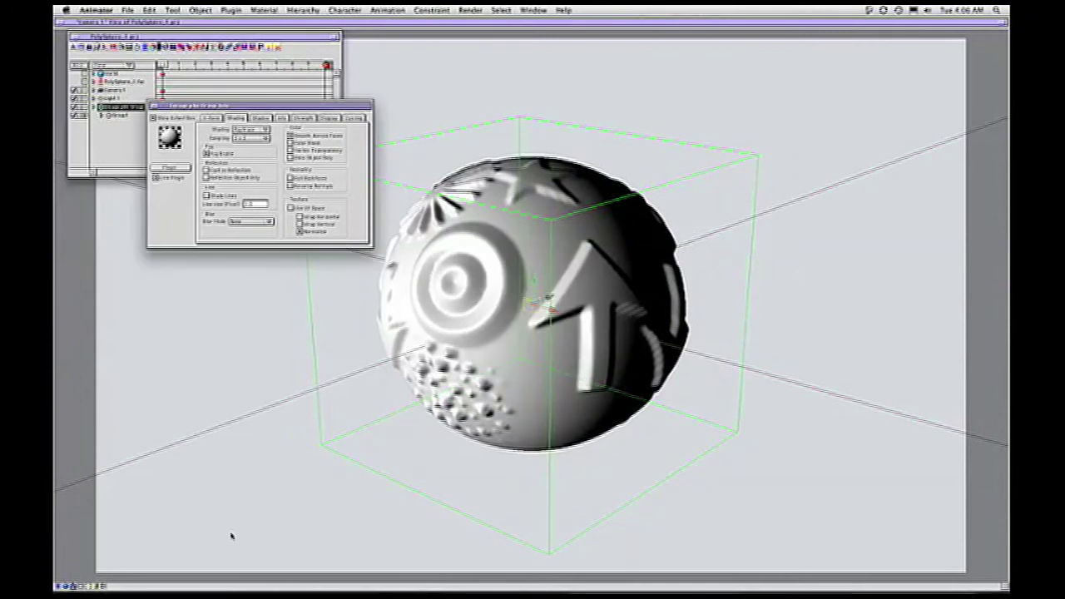
# Render a full-size snapshot of the camera view to inspect the displacement, and close the rendered image.
pyautogui.click(260, 443)
pyautogui.click(73, 586)
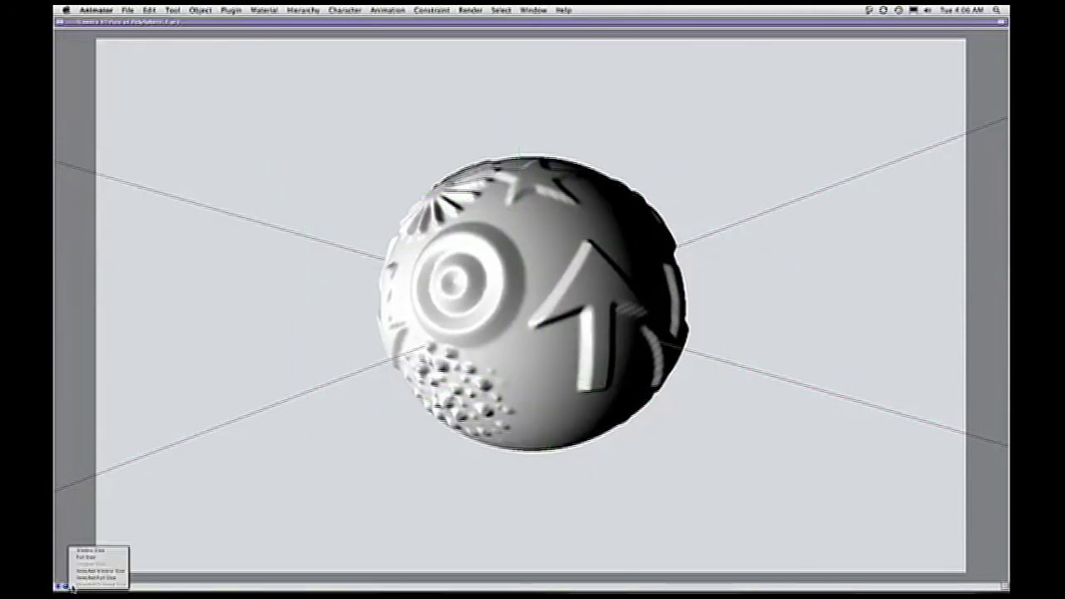
pyautogui.click(92, 557)
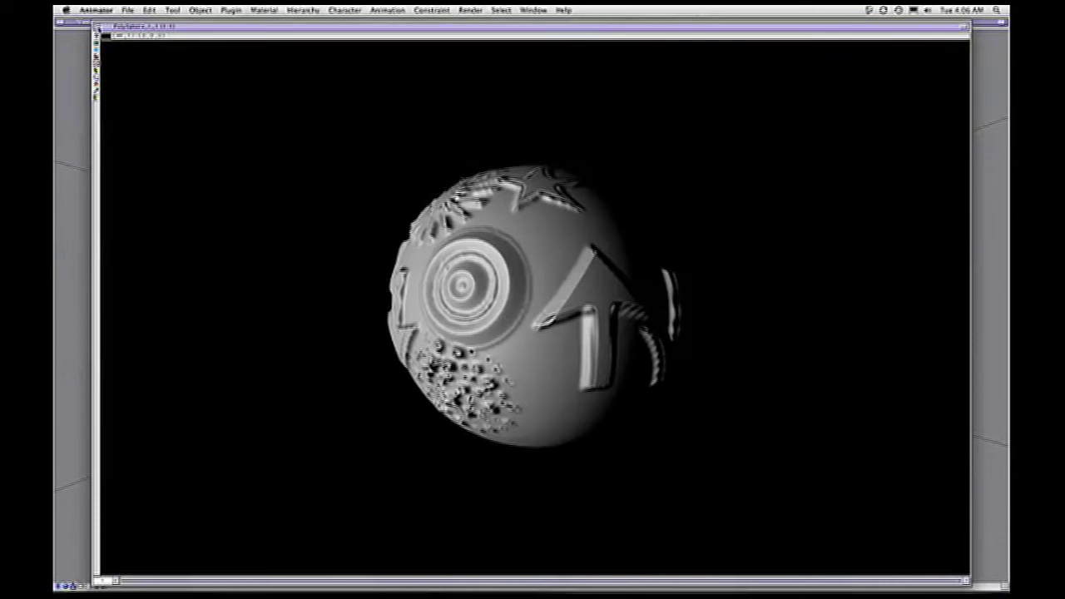
pyautogui.click(97, 25)
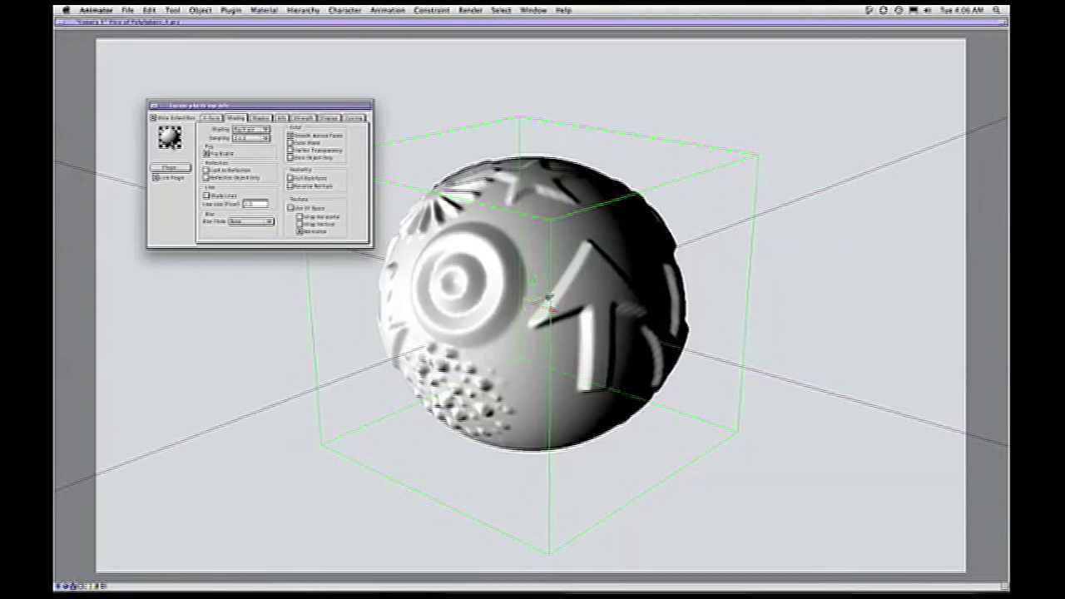
# Open the sphere group's info and enable Reverse Normals.
pyautogui.click(744, 252)
pyautogui.click(612, 268)
pyautogui.click(200, 9)
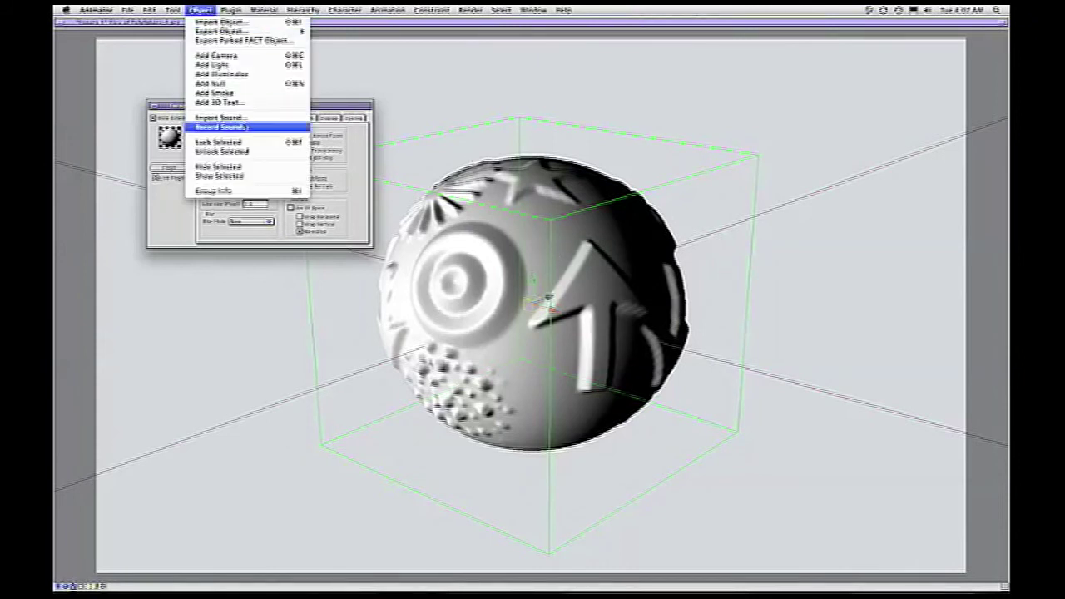
pyautogui.click(245, 149)
pyautogui.click(916, 257)
pyautogui.click(485, 237)
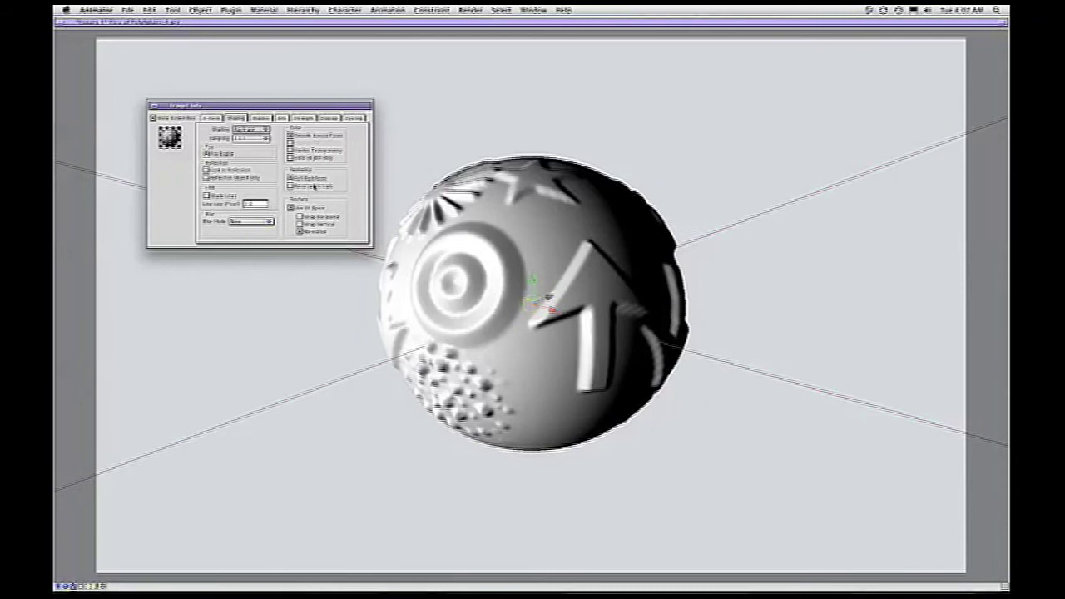
pyautogui.click(314, 187)
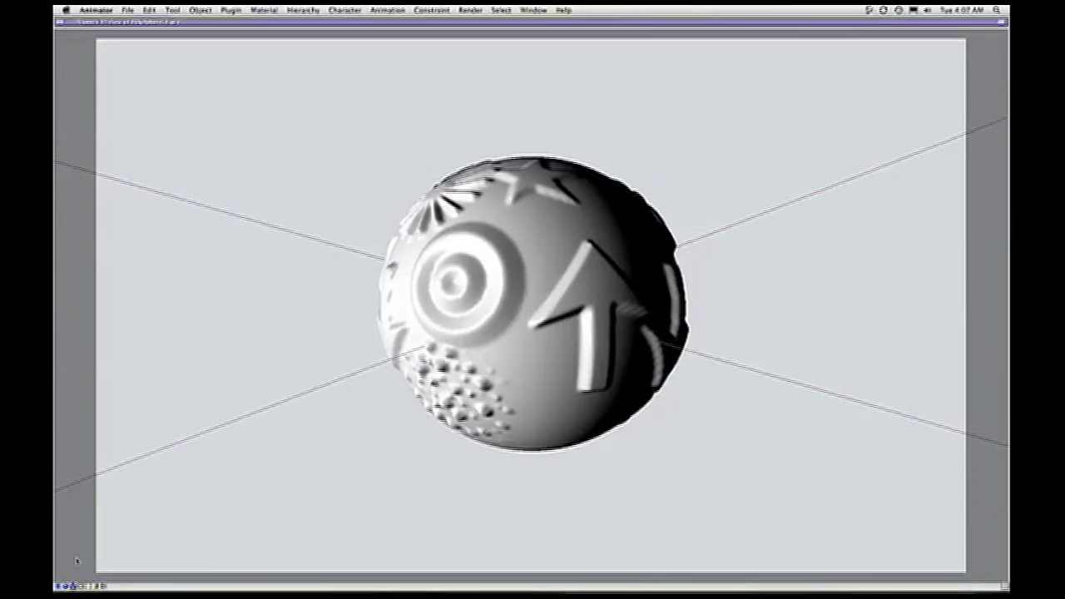
# Render a snapshot of the sphere with reversed normals and close the rendered image.
pyautogui.click(77, 587)
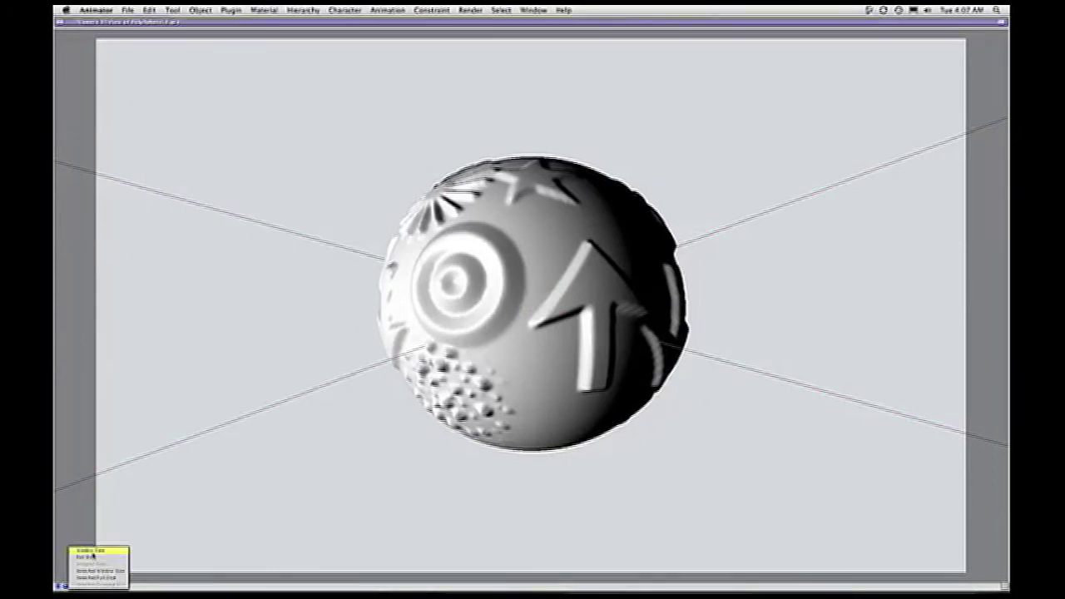
pyautogui.click(93, 552)
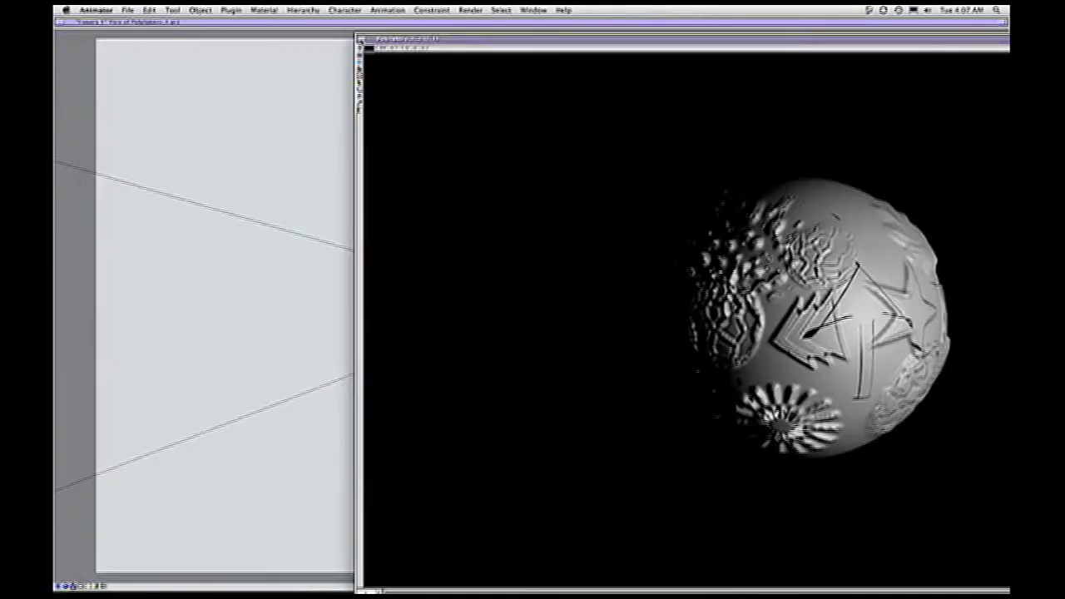
pyautogui.click(361, 41)
# Turn Reverse Normals back off in the sphere group's info.
pyautogui.doubleClick(536, 197)
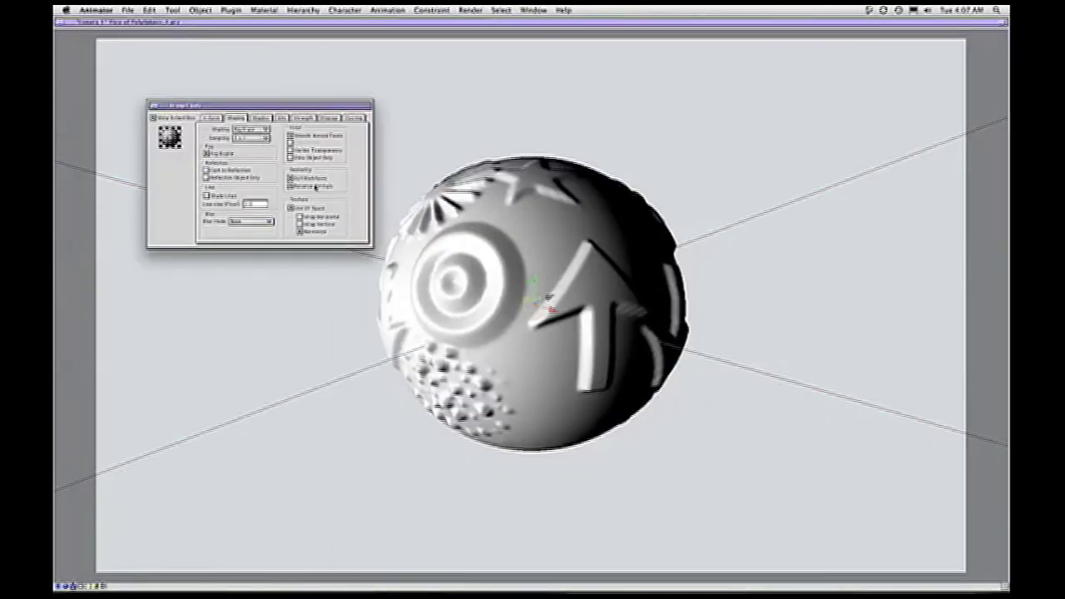
pyautogui.click(251, 399)
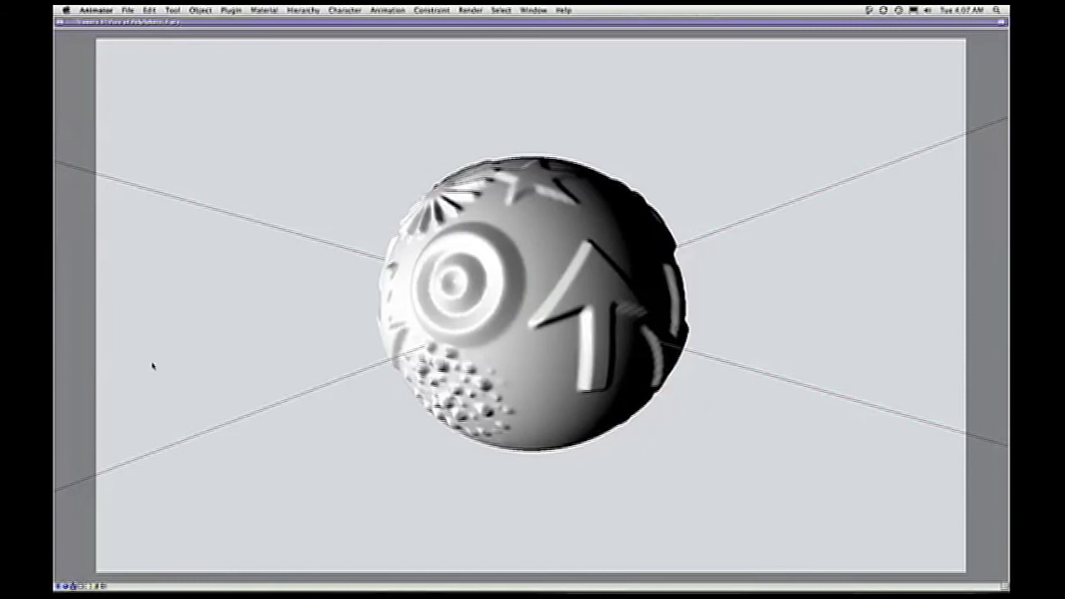
pyautogui.doubleClick(516, 342)
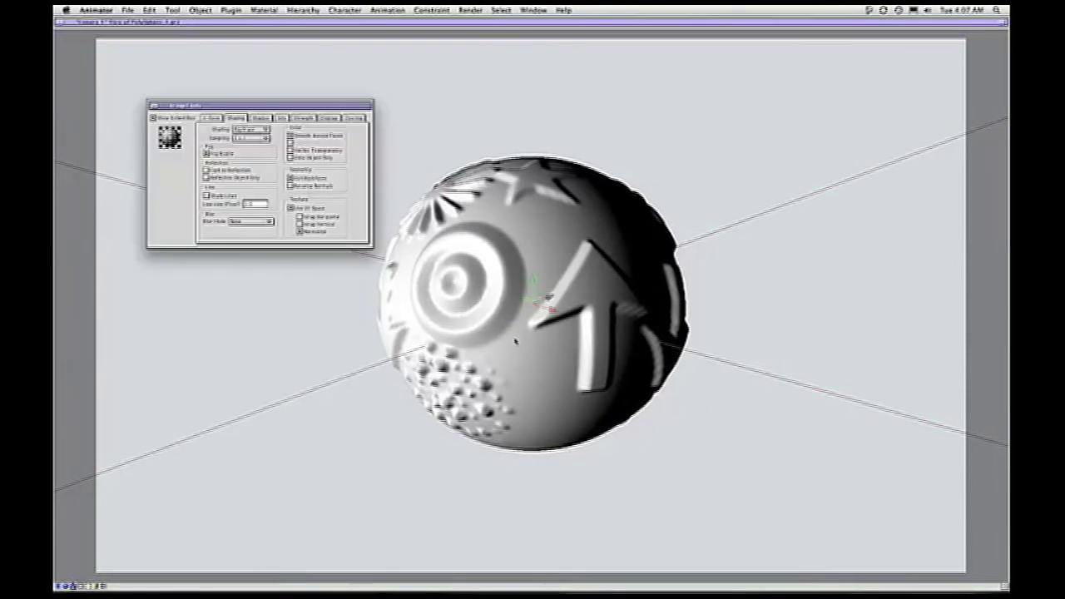
# Open the displacement map from the sphere's material and enable Invert Color Value in its filter settings.
pyautogui.doubleClick(171, 139)
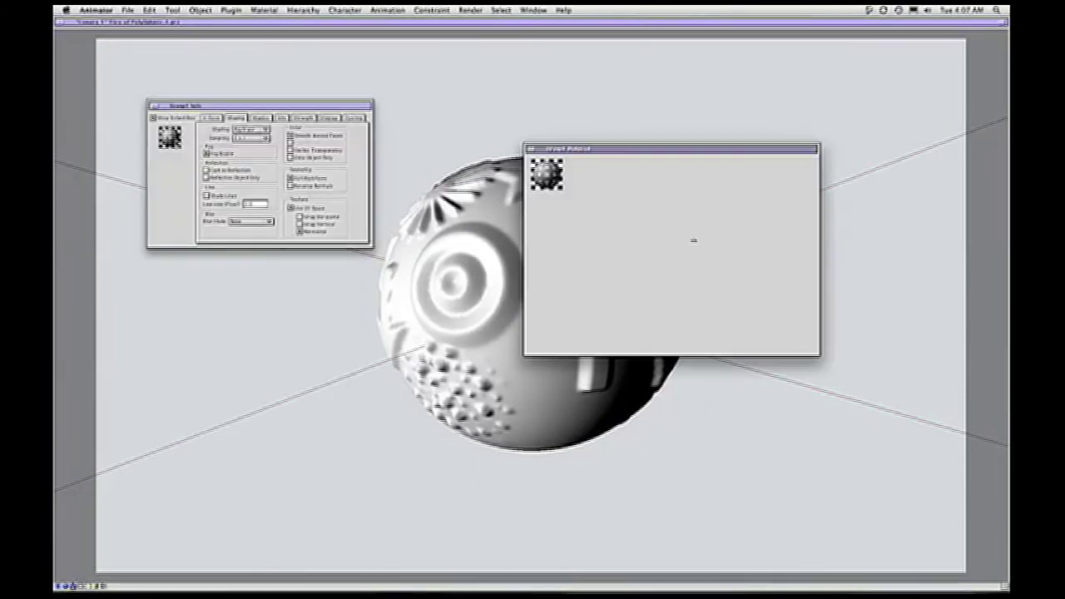
pyautogui.doubleClick(637, 307)
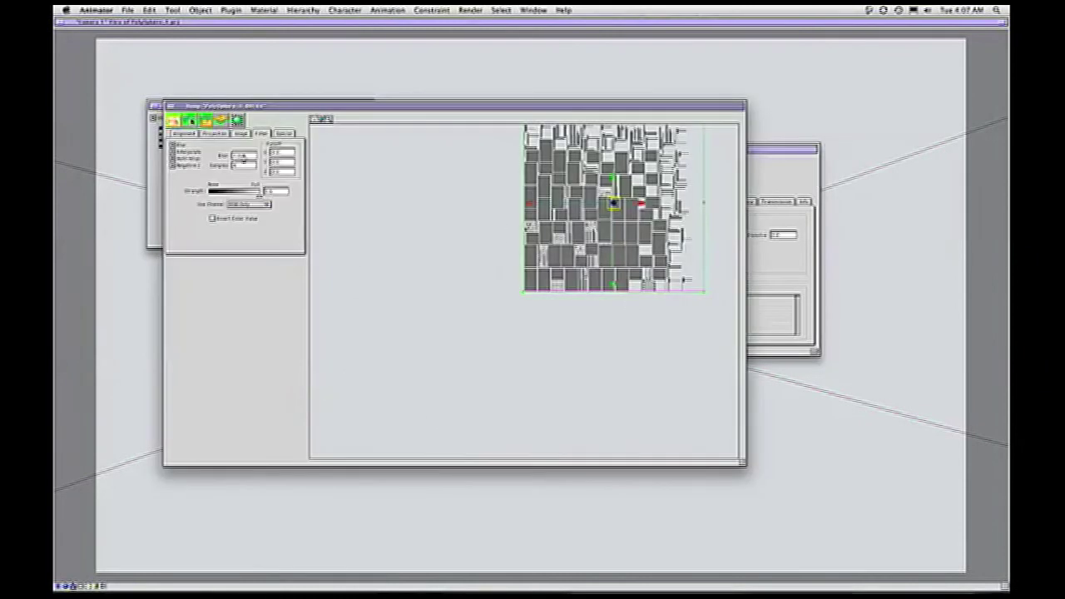
pyautogui.click(241, 134)
pyautogui.click(221, 134)
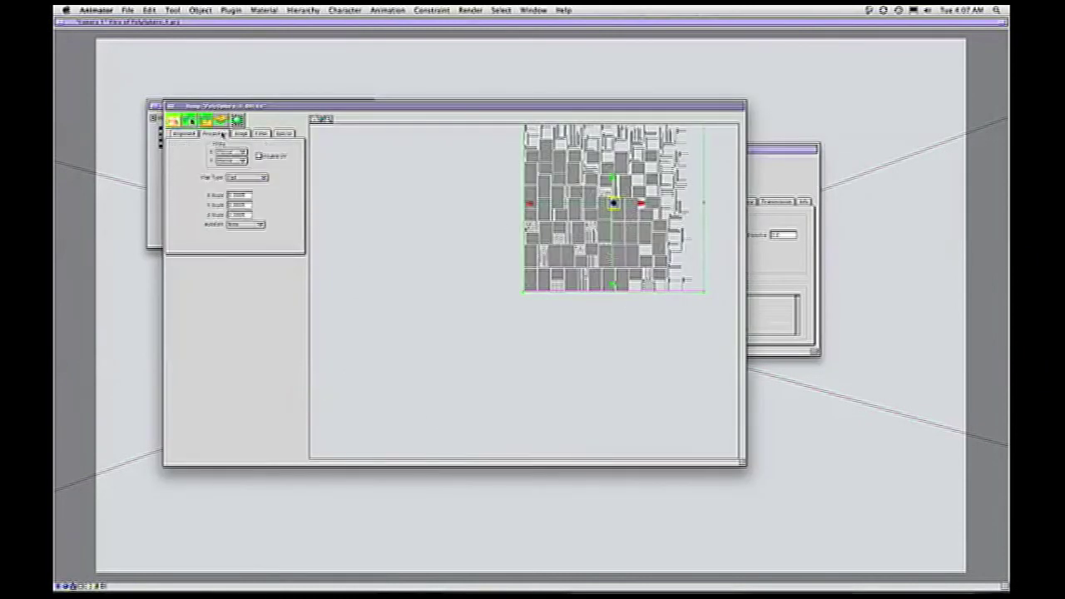
pyautogui.click(261, 134)
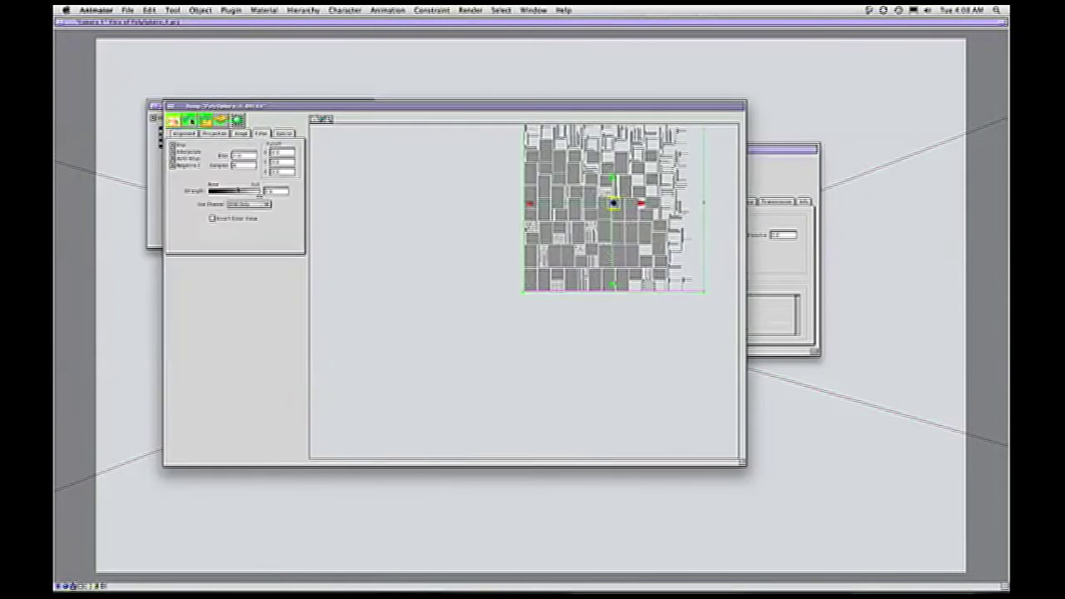
pyautogui.moveTo(532, 214); pyautogui.dragTo(402, 318)
pyautogui.click(402, 319)
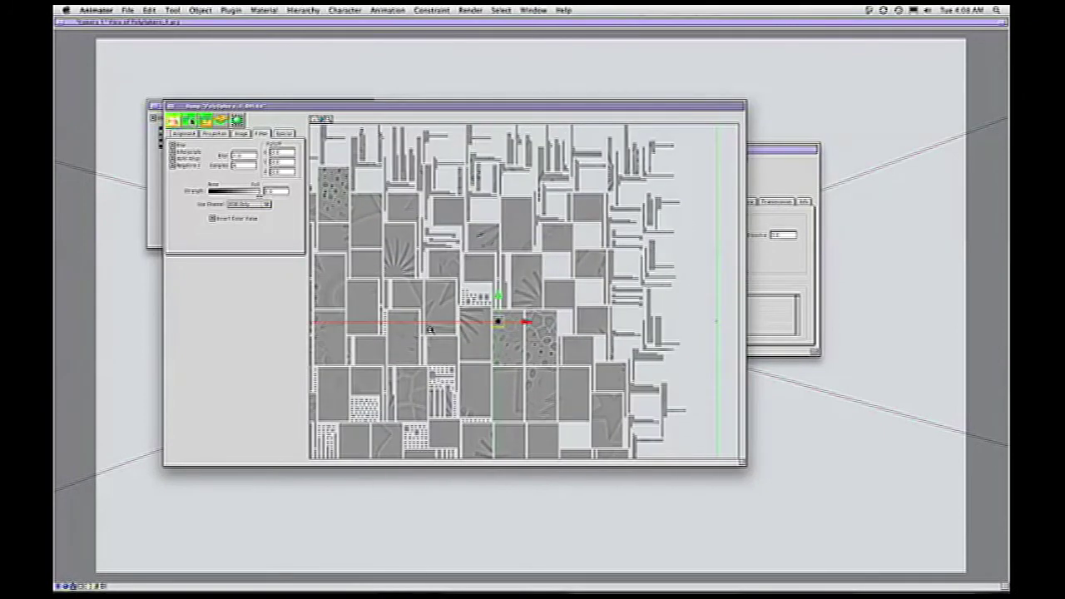
# Close the map settings, render a window-size snapshot of the sphere with inverted map colours, and close the rendered image.
pyautogui.click(578, 75)
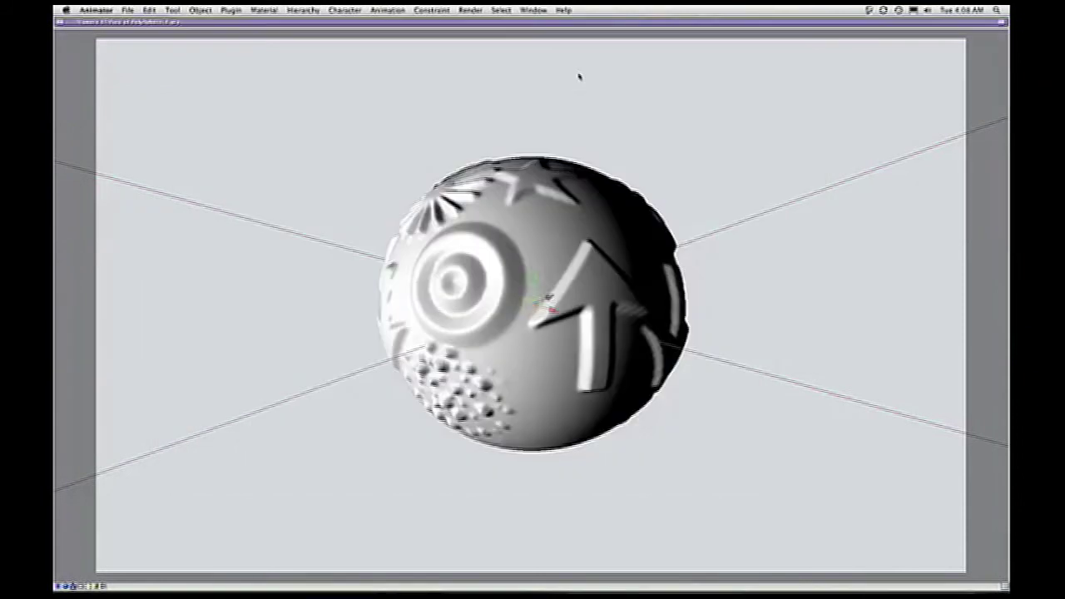
pyautogui.click(70, 587)
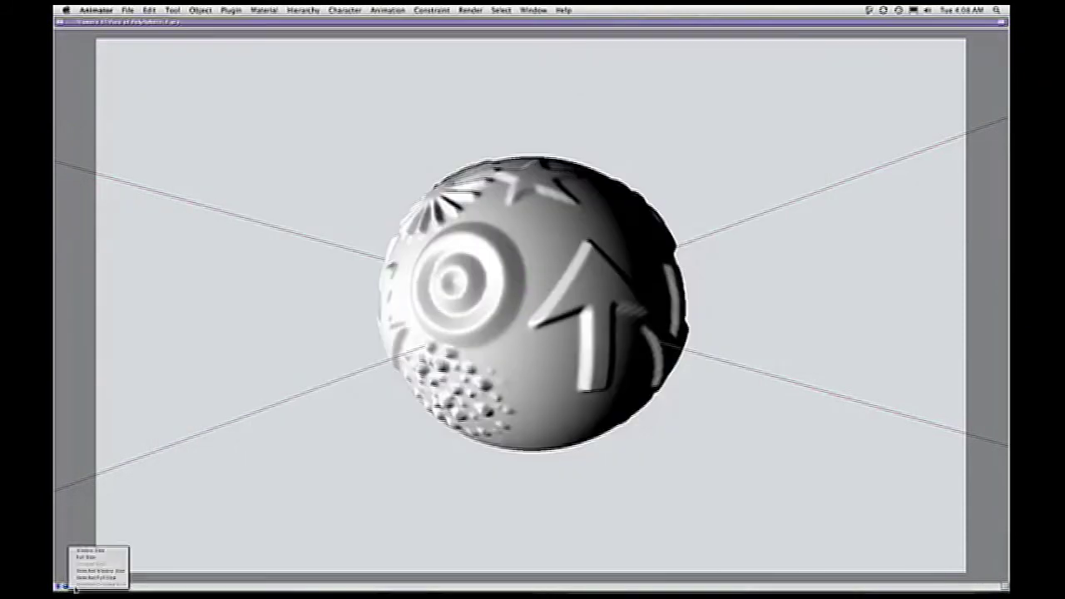
pyautogui.click(79, 551)
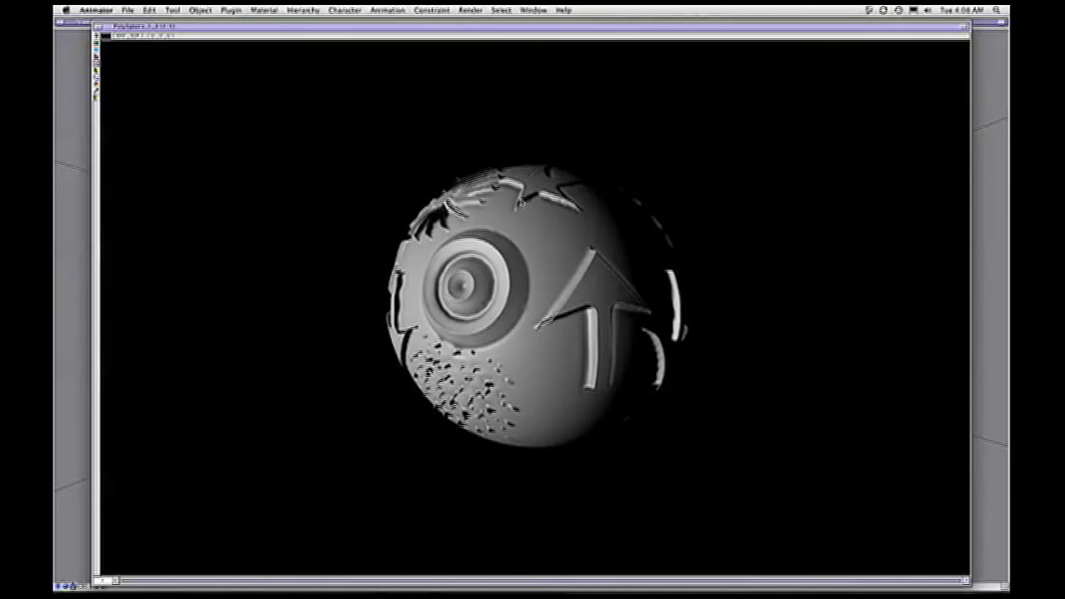
pyautogui.click(98, 28)
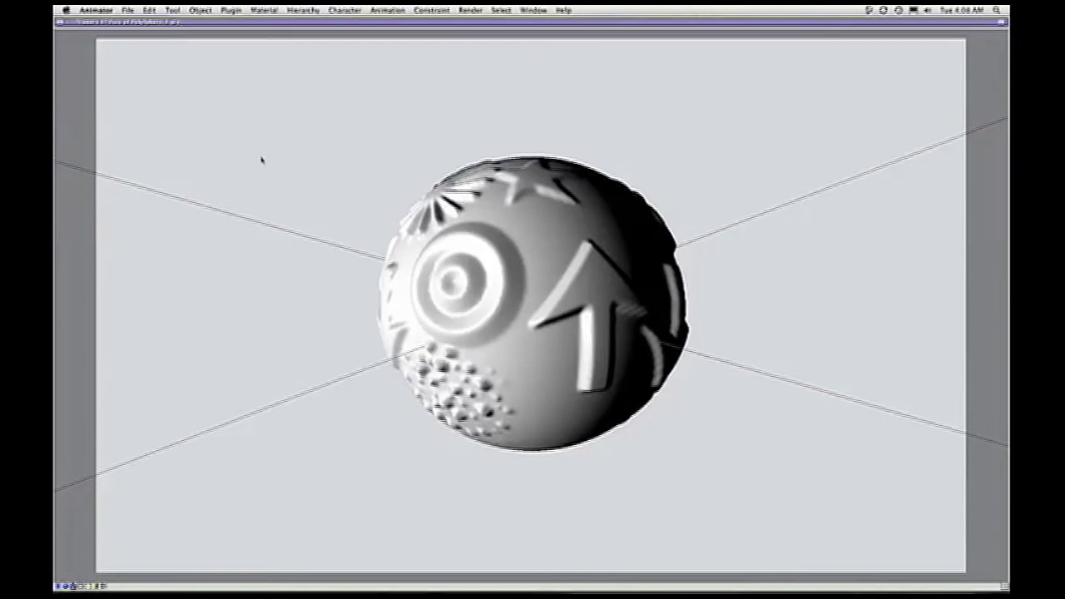
# Open the displacement map from the sphere's group material and set its displacement sea level to 0.5 in the special settings.
pyautogui.doubleClick(509, 239)
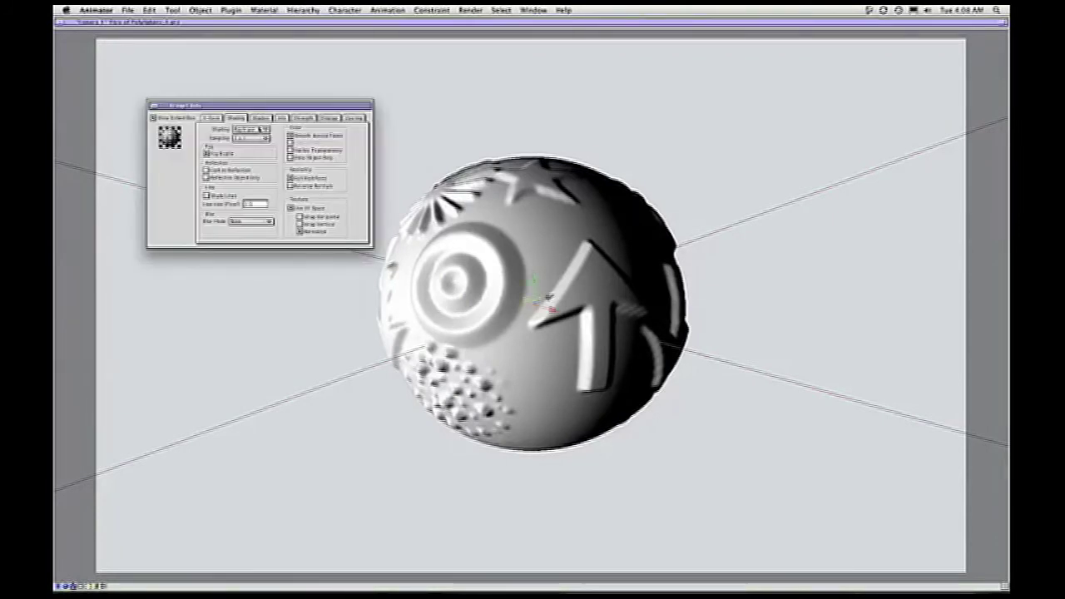
pyautogui.doubleClick(168, 148)
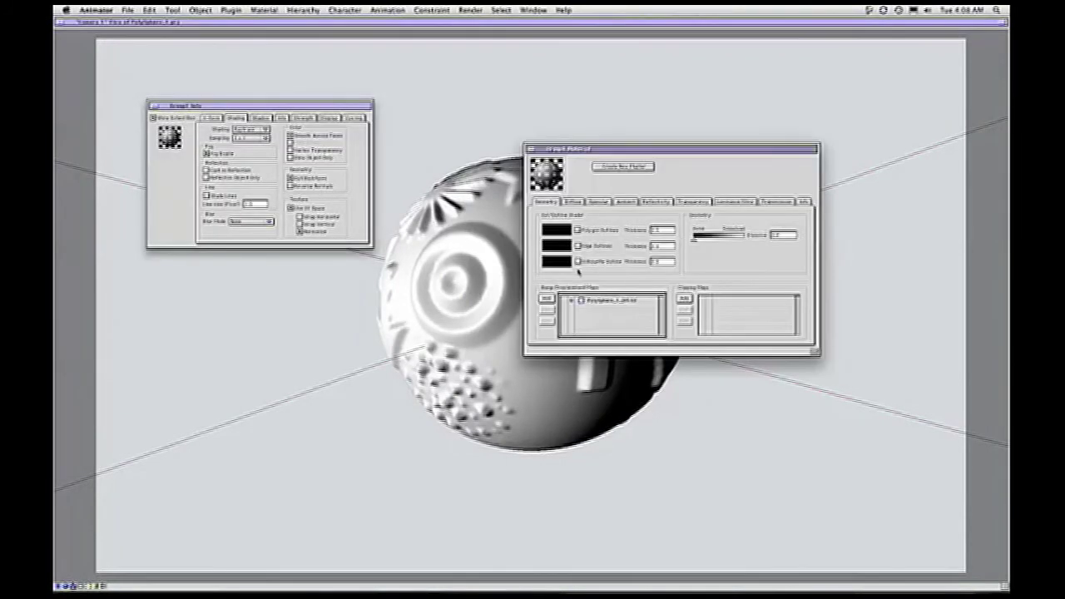
pyautogui.doubleClick(596, 302)
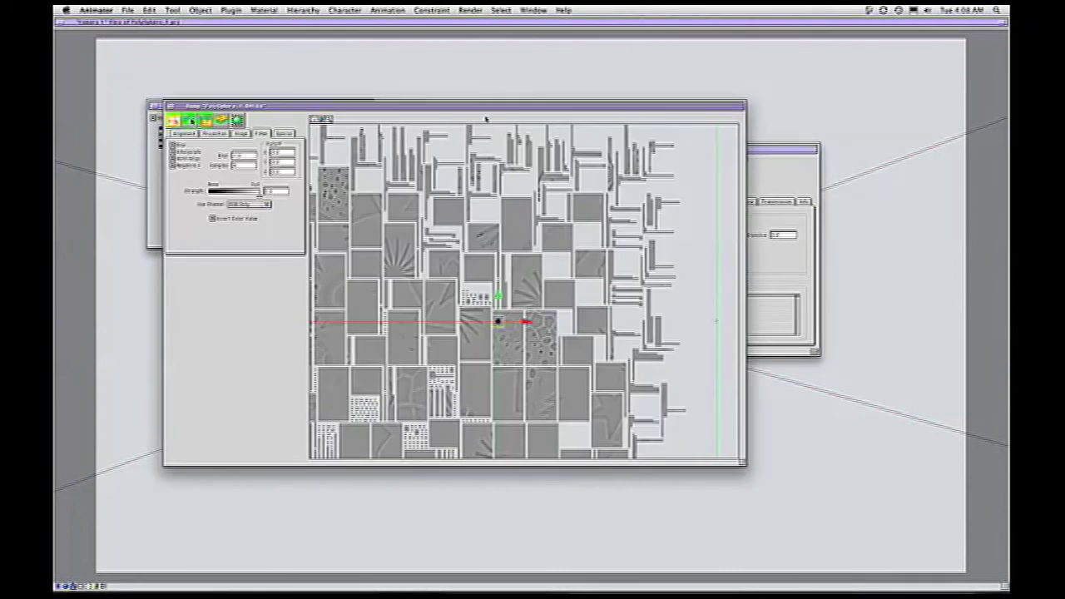
pyautogui.click(285, 133)
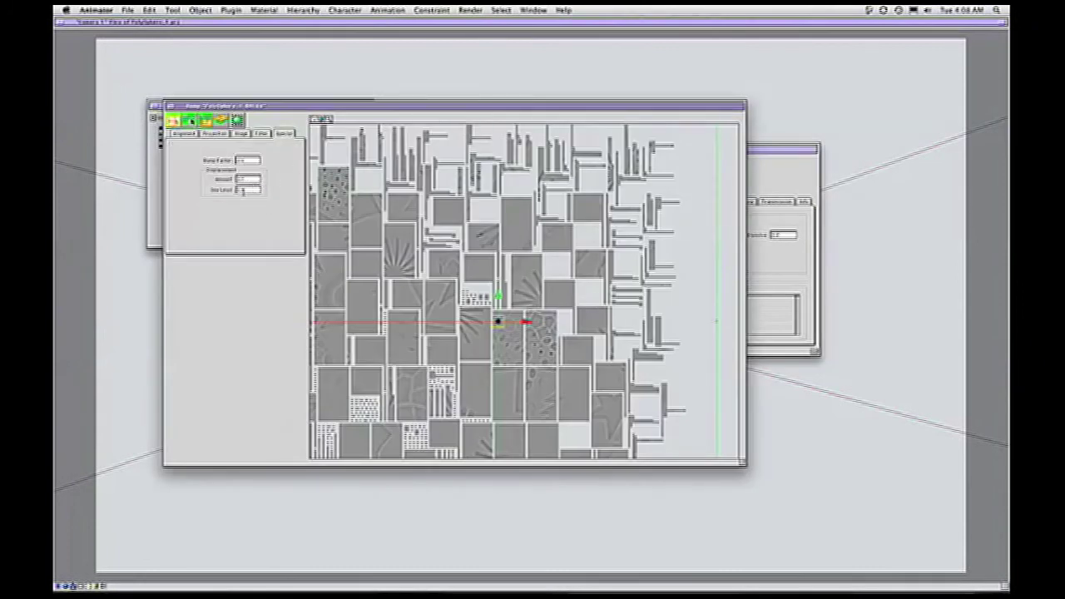
pyautogui.doubleClick(242, 180)
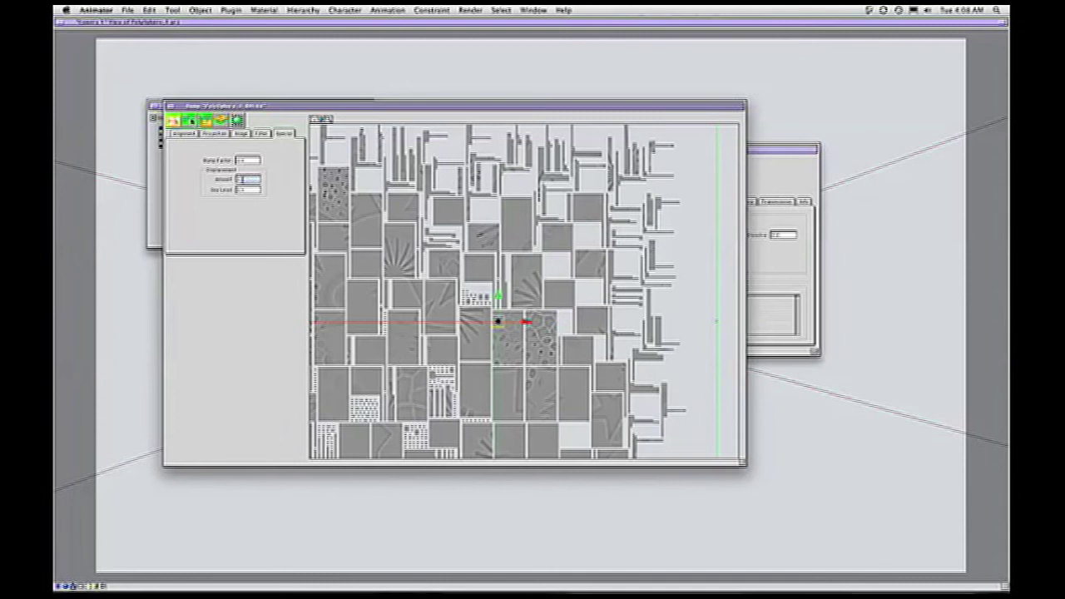
pyautogui.click(246, 180)
pyautogui.click(240, 191)
pyautogui.write('0.5')
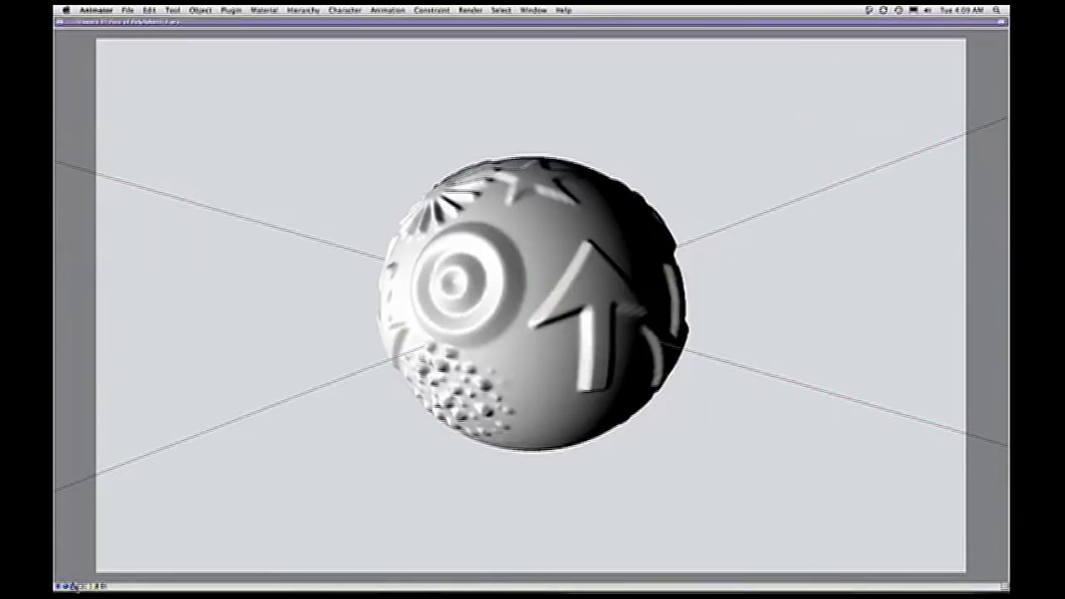
# Render another snapshot of the sphere to check the sea level setting and close the rendered image.
pyautogui.click(90, 587)
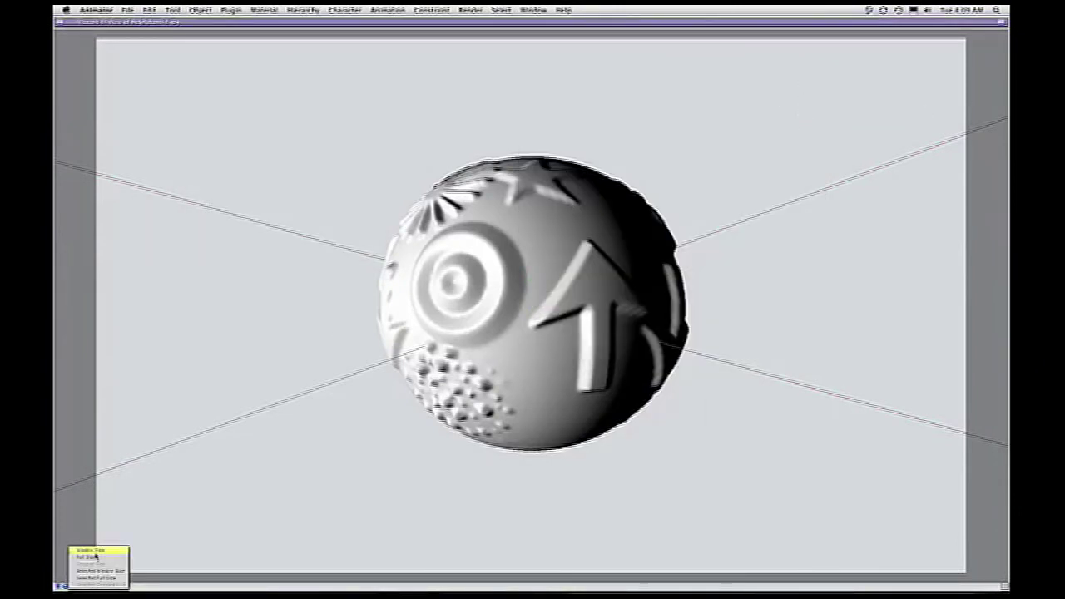
pyautogui.click(93, 557)
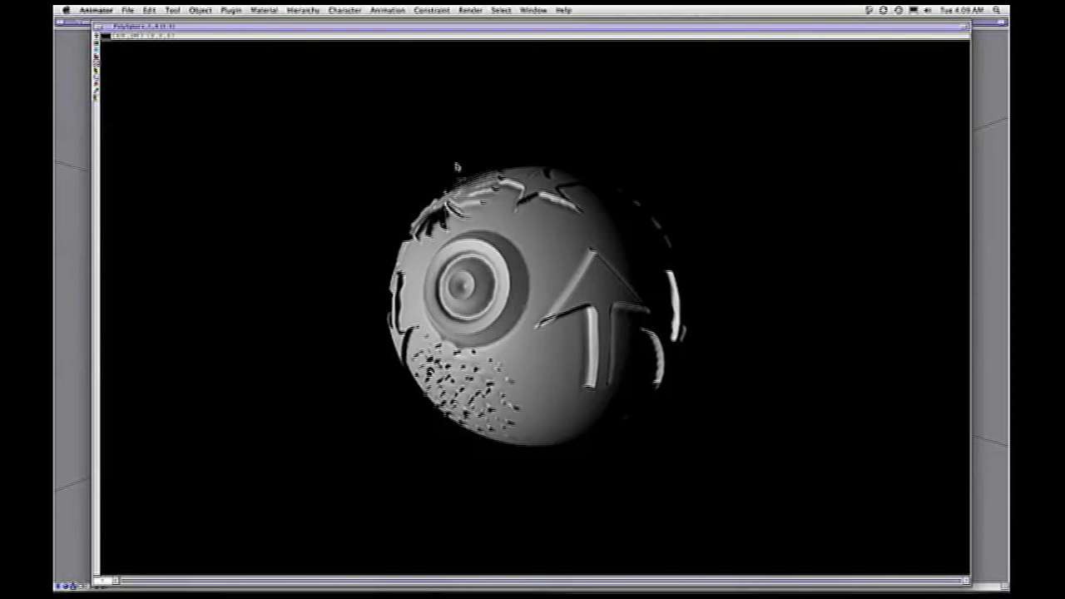
pyautogui.click(75, 187)
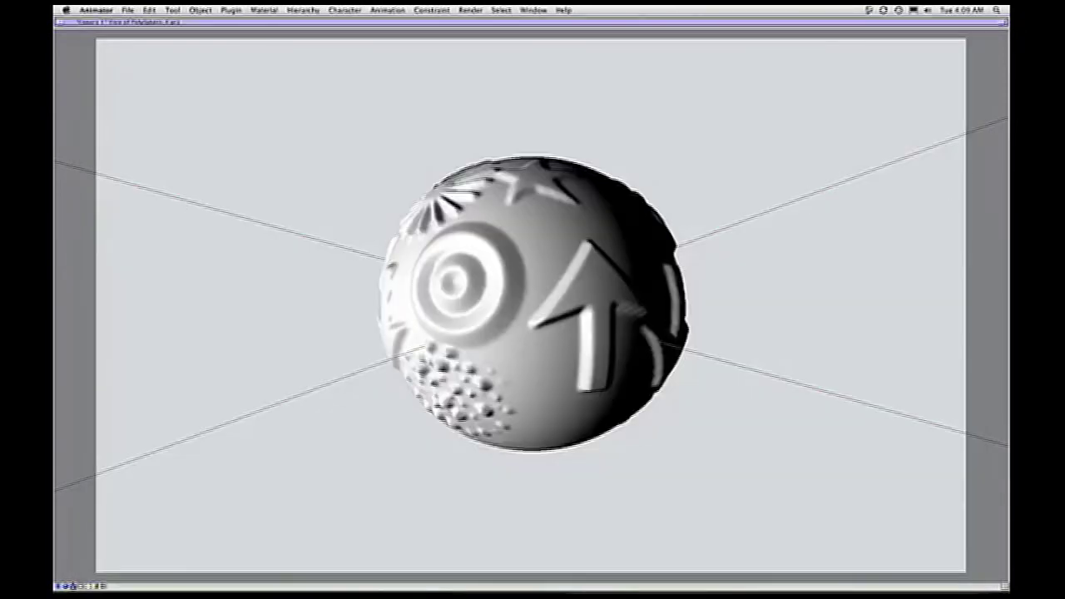
# Reopen the displacement map's special settings, adjust the displacement amount, and close the settings.
pyautogui.doubleClick(566, 183)
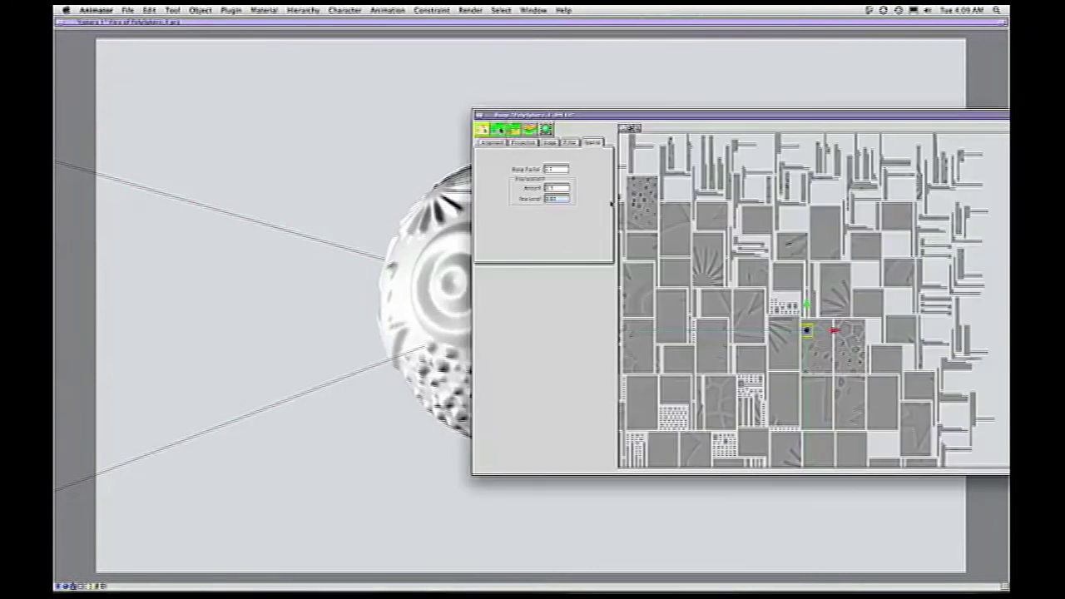
pyautogui.click(557, 192)
pyautogui.click(430, 129)
# Render a window-size snapshot with the adjusted displacement, examine the raised details, and close the rendered image.
pyautogui.click(73, 586)
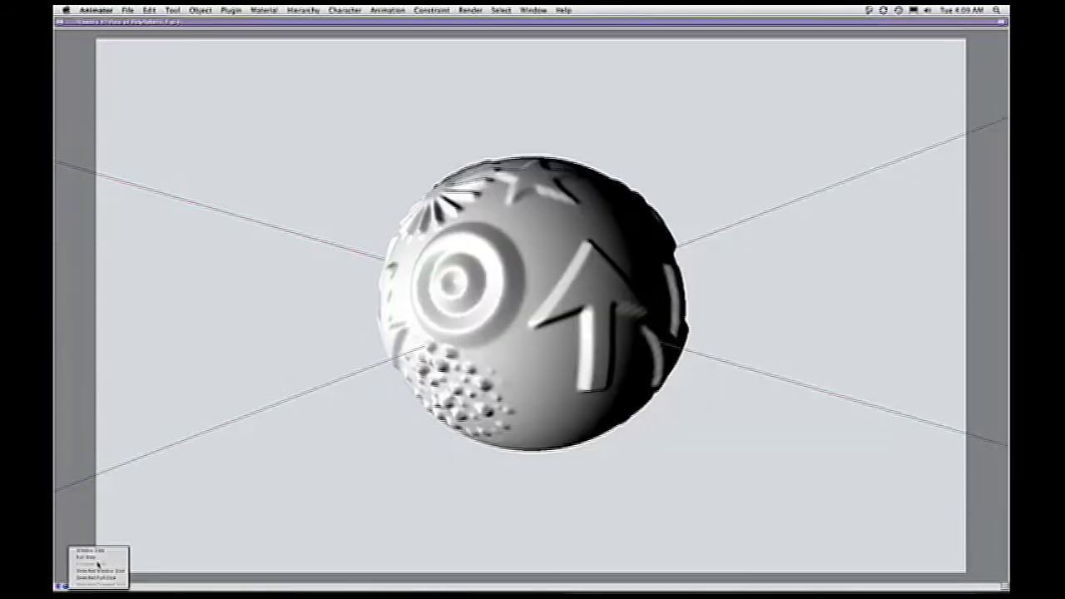
pyautogui.click(101, 552)
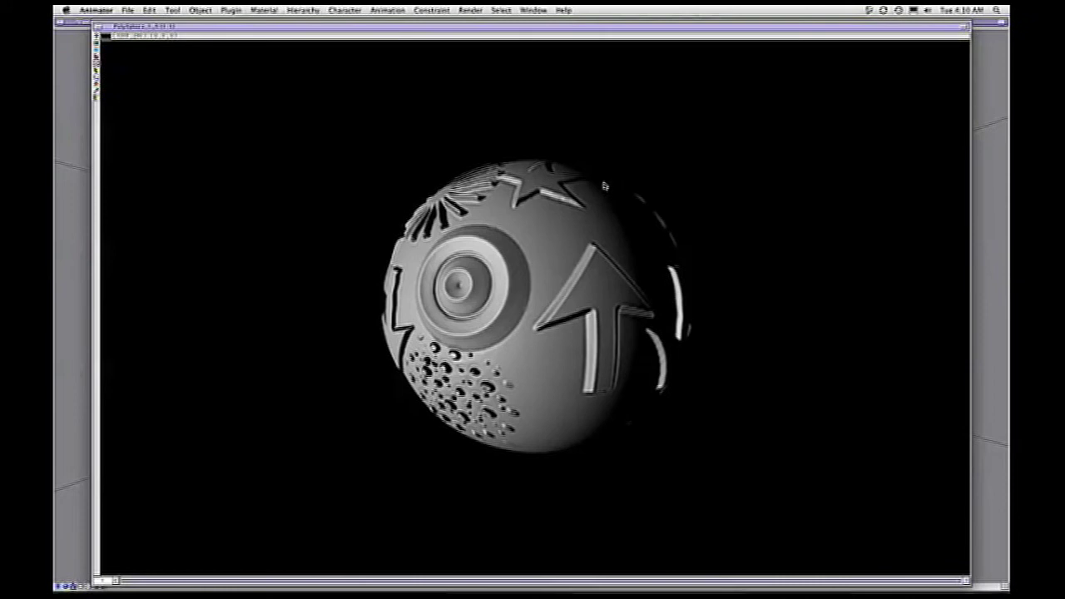
pyautogui.press('super+Tab')
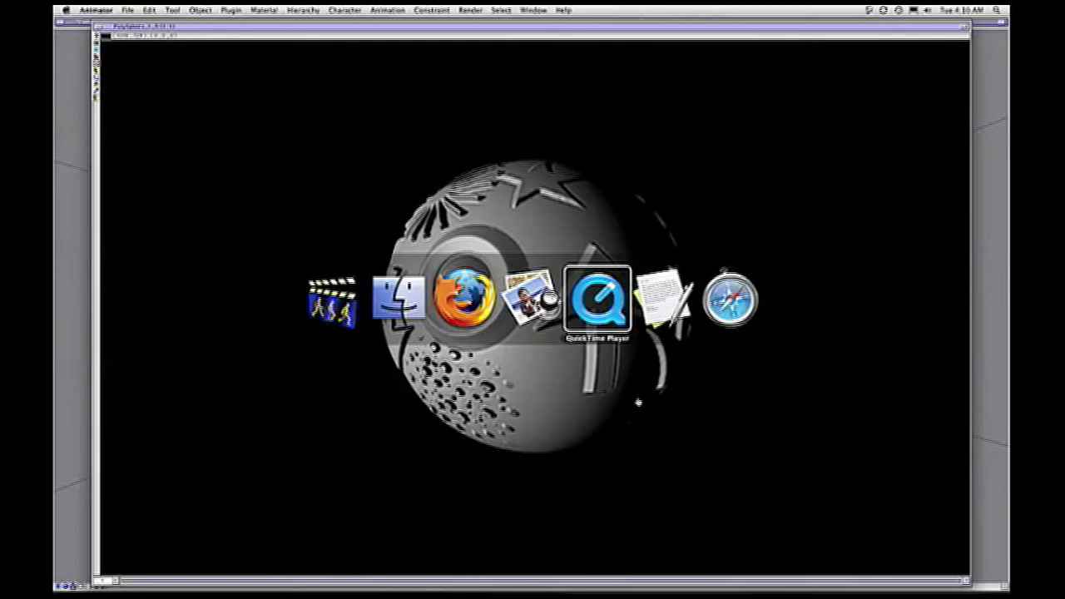
pyautogui.click(624, 318)
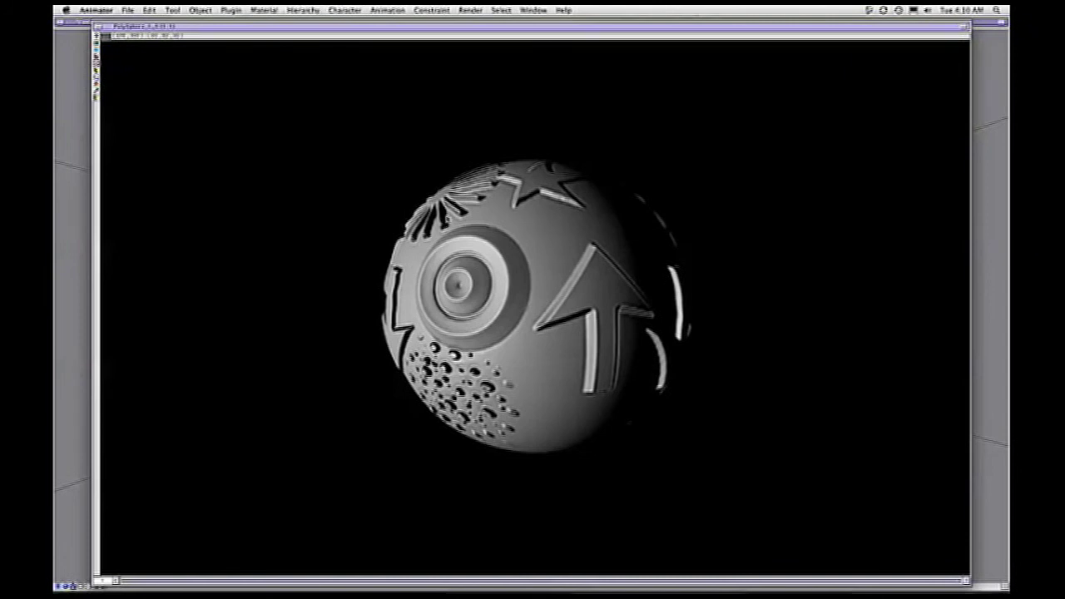
pyautogui.moveTo(461, 30); pyautogui.dragTo(980, 26)
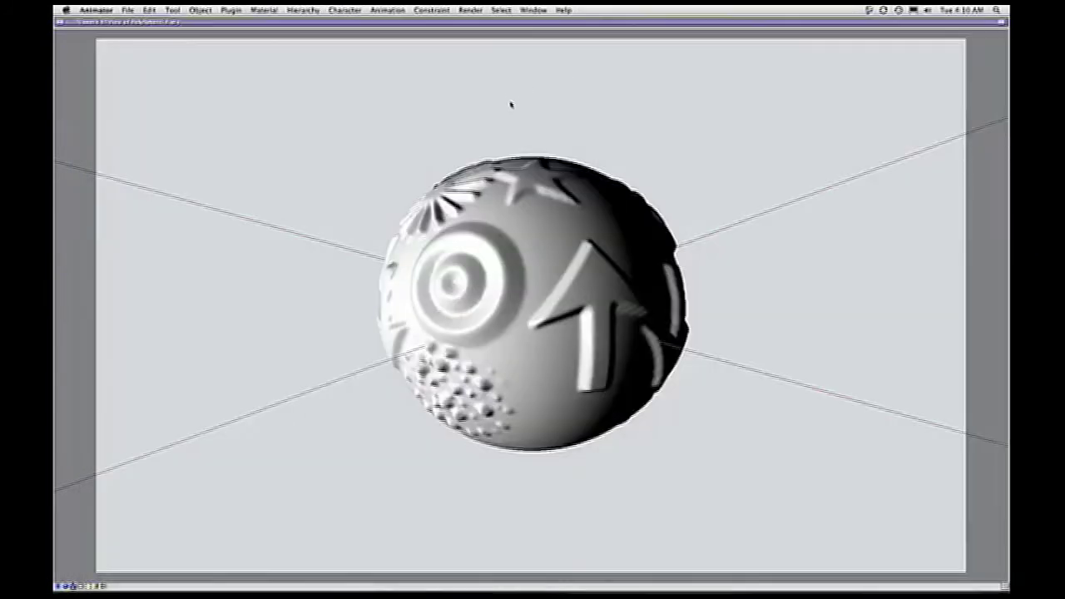
# From a camera angle showing the starburst and rings, reopen the sphere's displacement map and edit its displacement amount.
pyautogui.moveTo(473, 176); pyautogui.dragTo(818, 490)
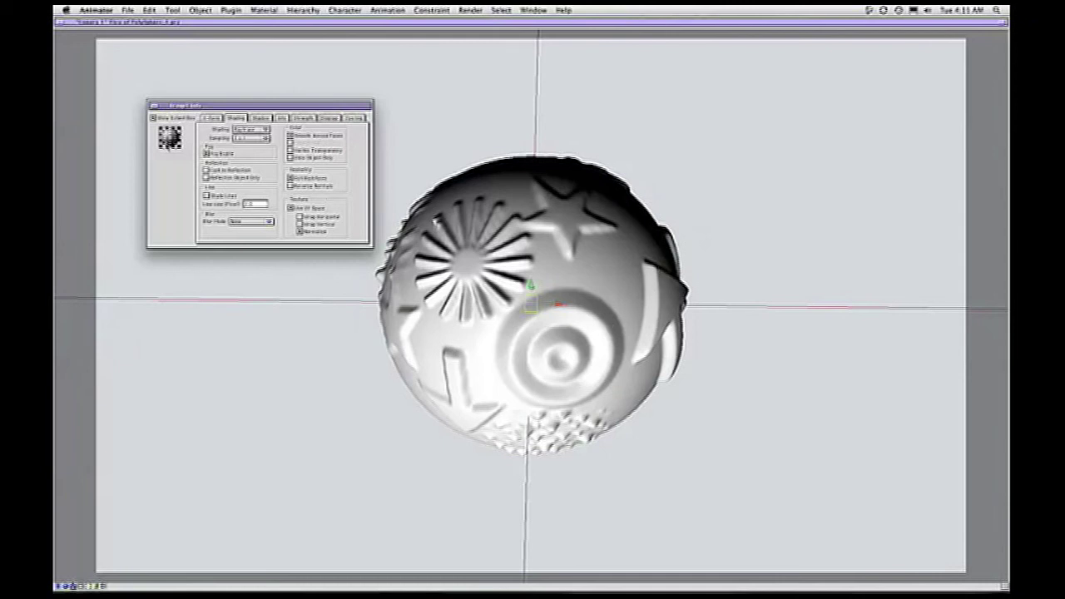
pyautogui.doubleClick(167, 143)
pyautogui.doubleClick(625, 303)
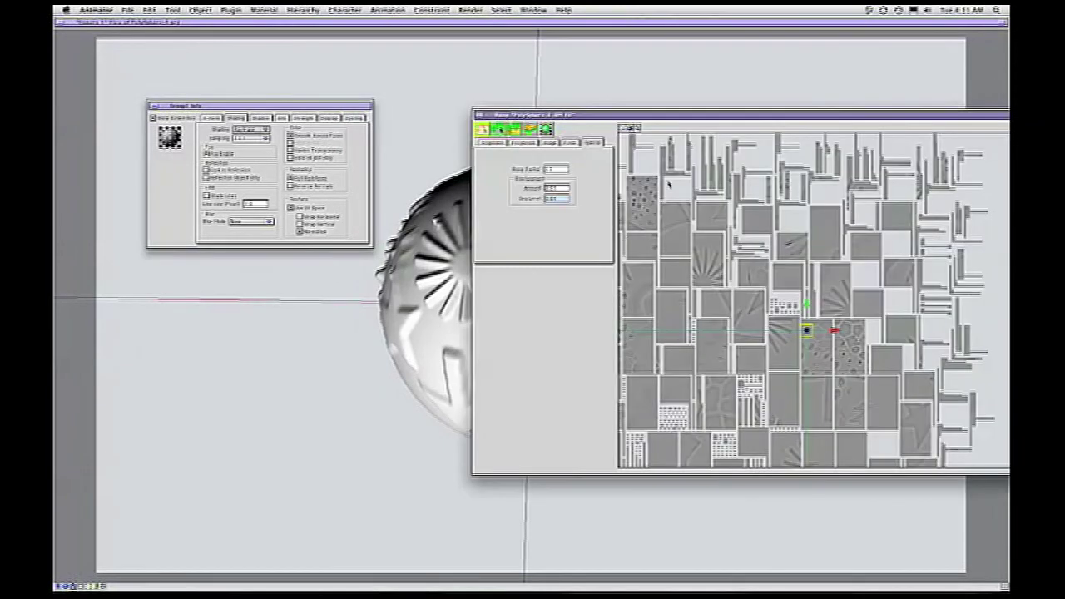
pyautogui.click(563, 200)
pyautogui.moveTo(556, 189); pyautogui.dragTo(553, 189)
pyautogui.click(563, 191)
pyautogui.moveTo(556, 189); pyautogui.dragTo(552, 190)
# Move the map settings aside and clear away the group material window to uncover the sphere.
pyautogui.moveTo(688, 115); pyautogui.dragTo(836, 101)
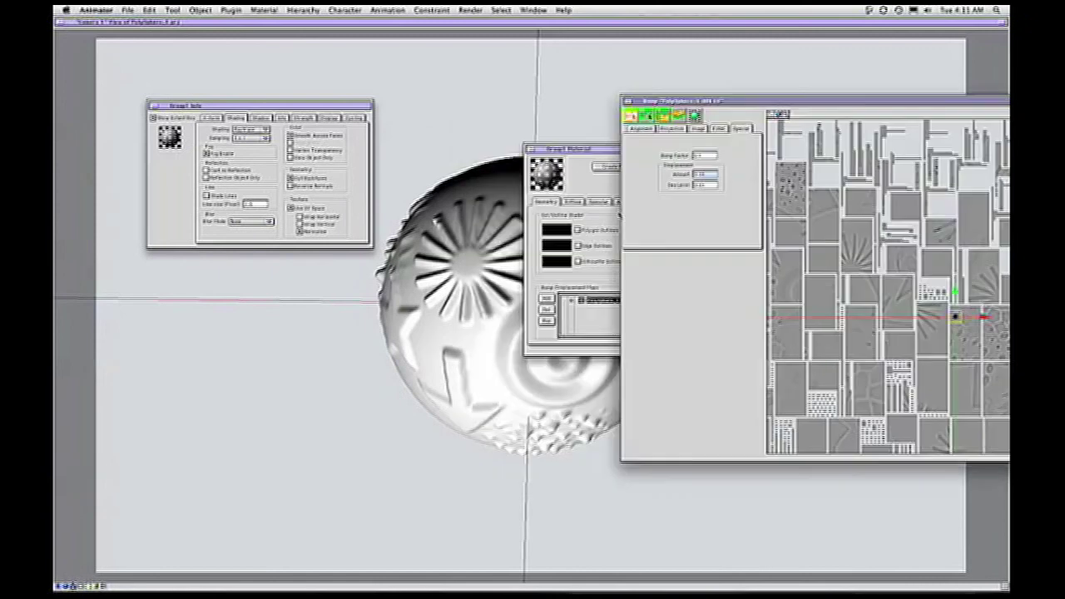
pyautogui.click(575, 159)
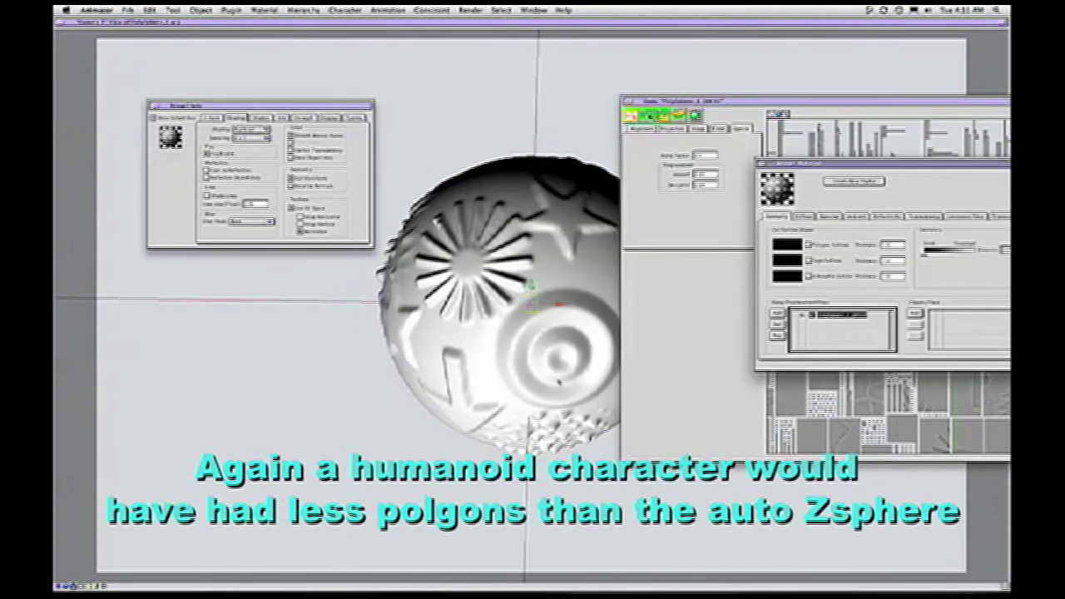
pyautogui.click(705, 312)
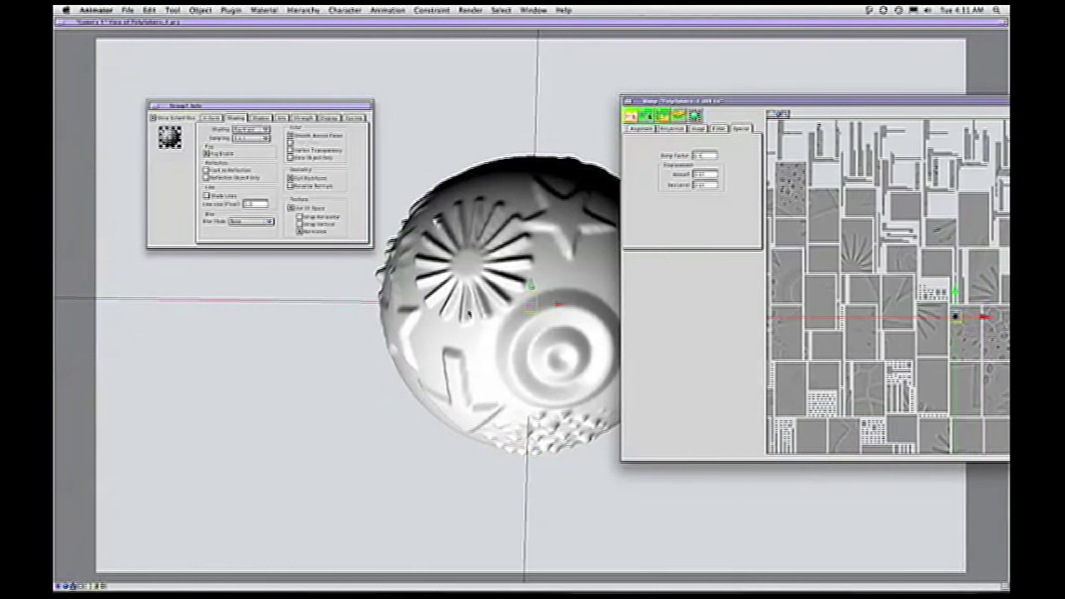
pyautogui.moveTo(747, 101); pyautogui.dragTo(815, 99)
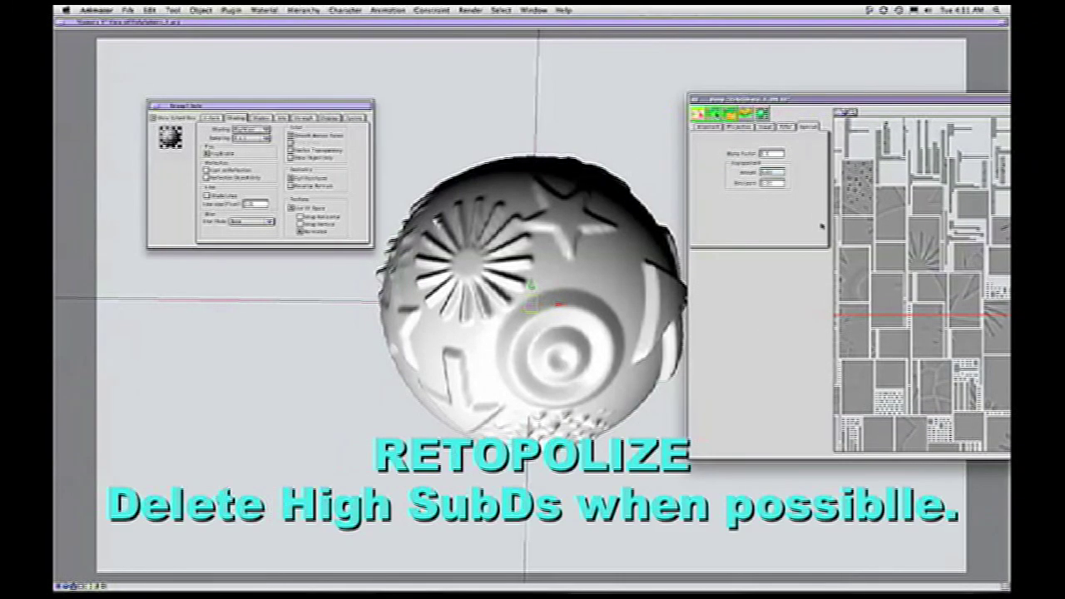
# Refine the map's displacement amount, close the open settings windows, and render a window-size snapshot from the new angle.
pyautogui.doubleClick(774, 171)
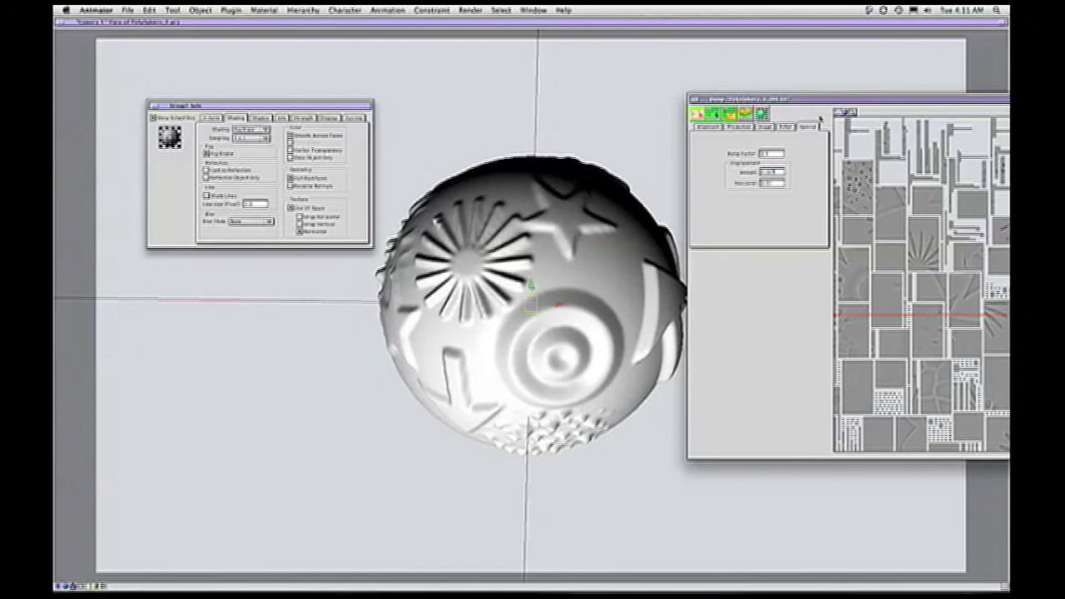
pyautogui.click(627, 108)
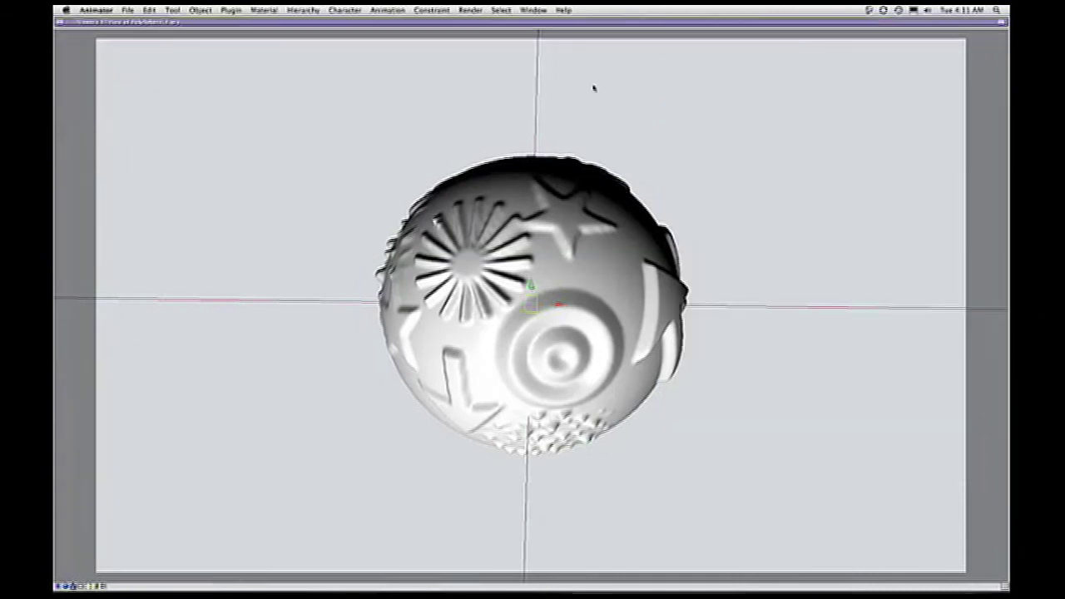
pyautogui.click(73, 588)
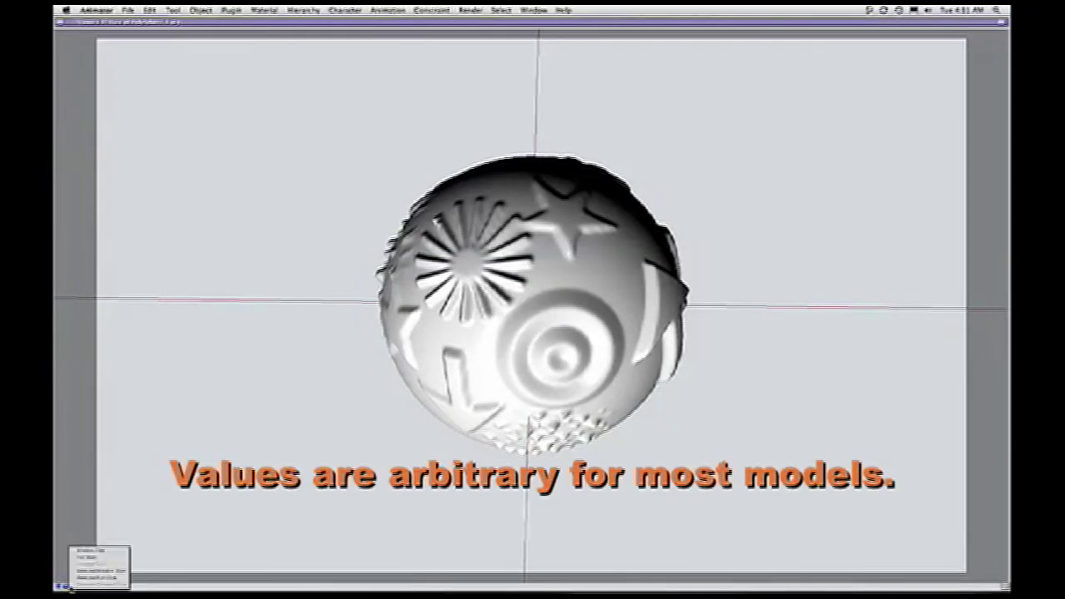
pyautogui.click(84, 551)
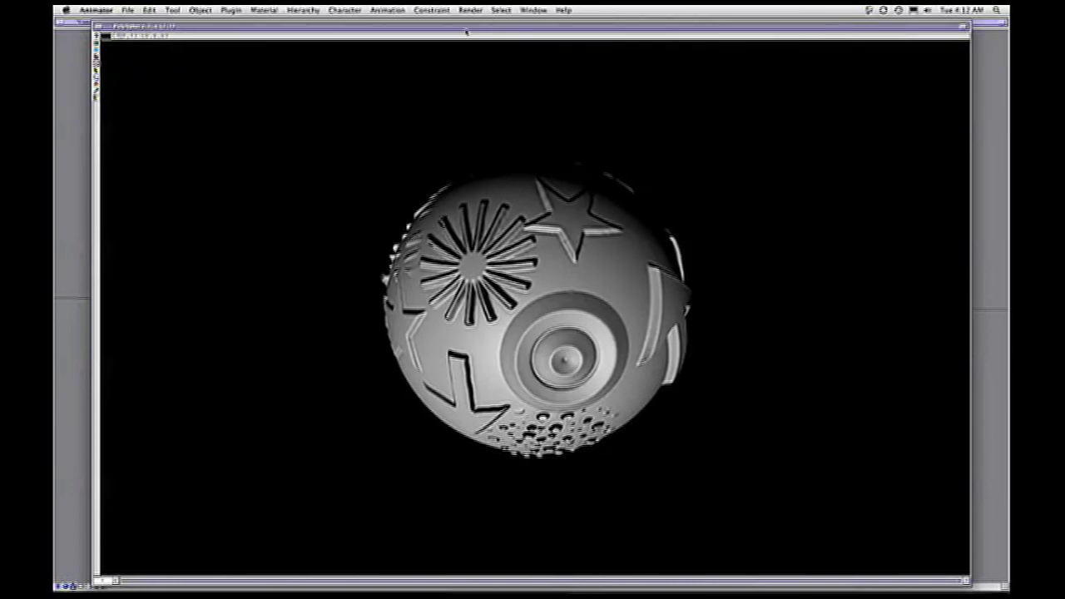
# Compare the rendered relief with the sculpted sphere by moving the rendered image aside and back, and close it.
pyautogui.moveTo(335, 26); pyautogui.dragTo(844, 36)
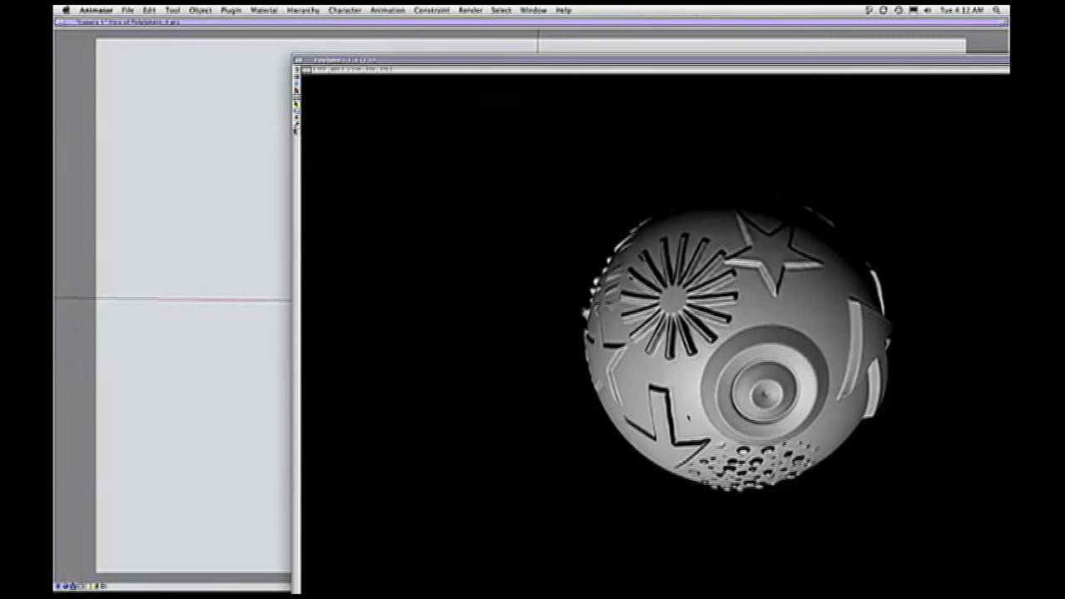
pyautogui.moveTo(630, 63); pyautogui.dragTo(807, 49)
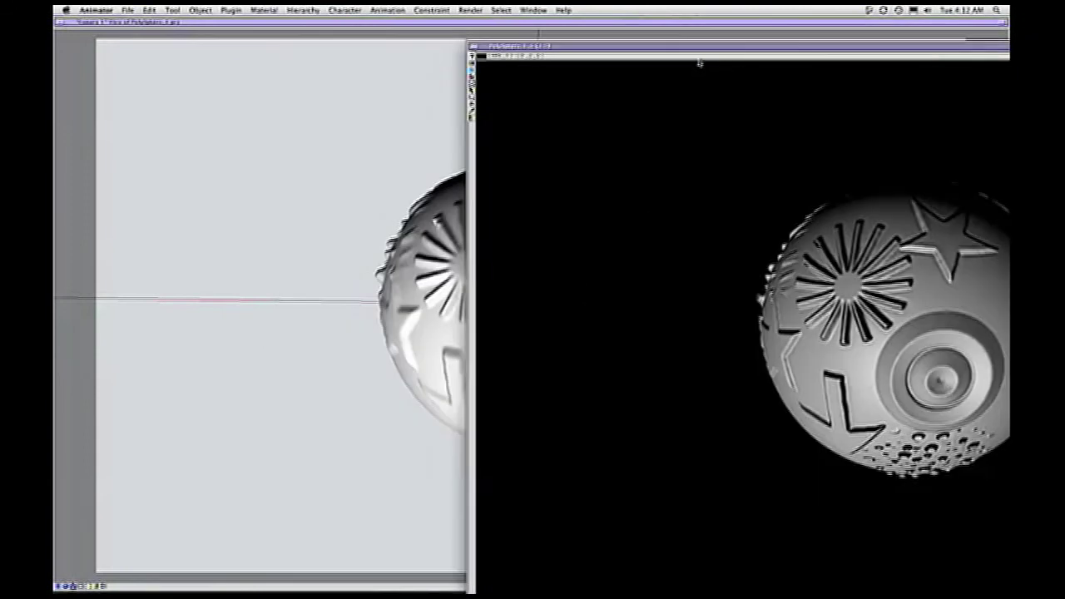
pyautogui.moveTo(795, 50); pyautogui.dragTo(474, 58)
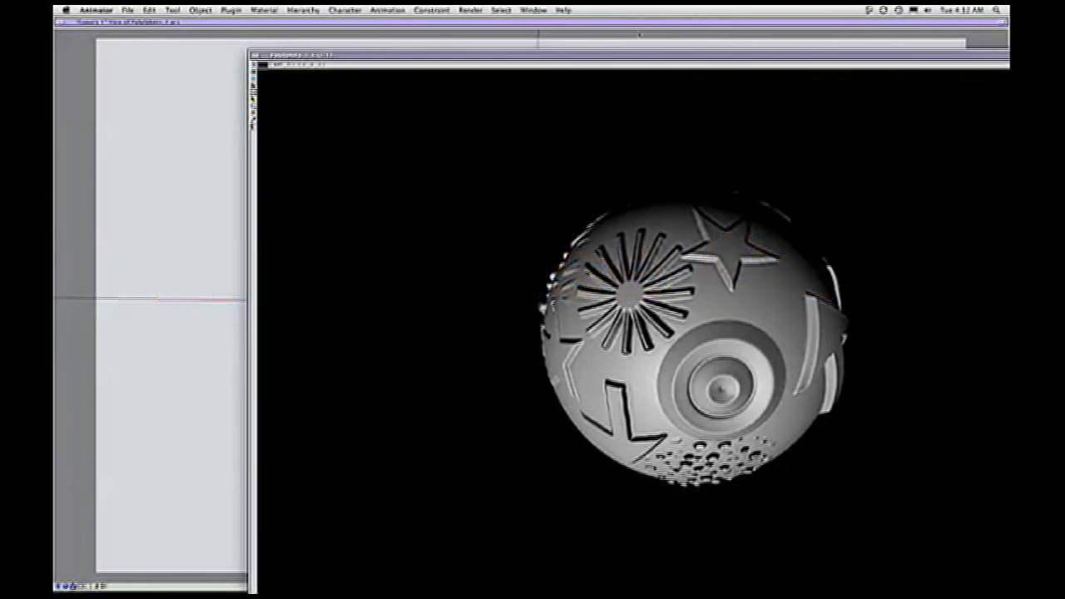
pyautogui.moveTo(618, 55); pyautogui.dragTo(817, 32)
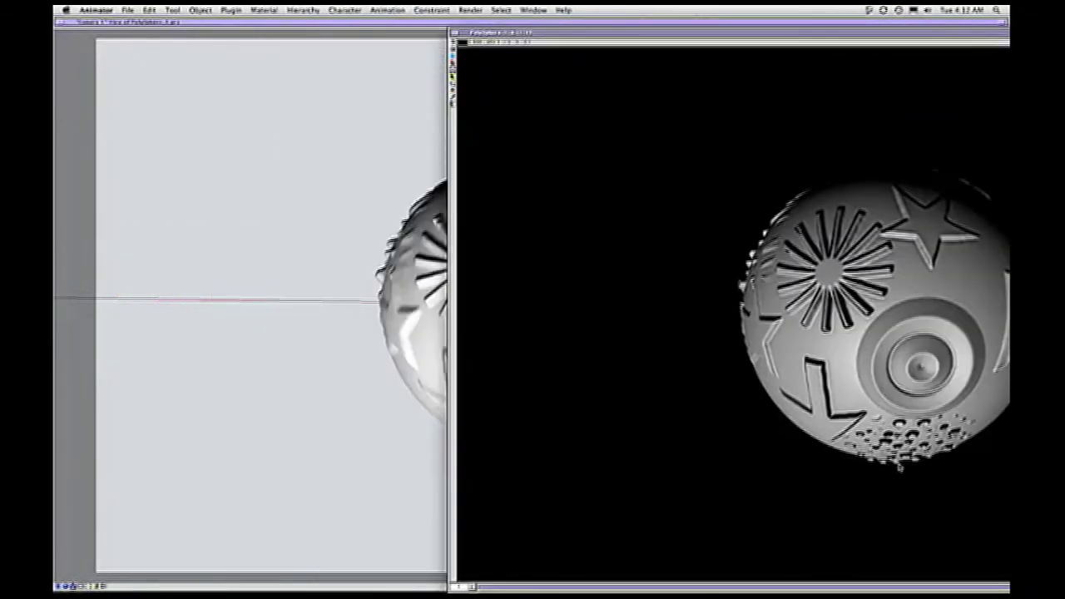
pyautogui.moveTo(693, 35); pyautogui.dragTo(474, 47)
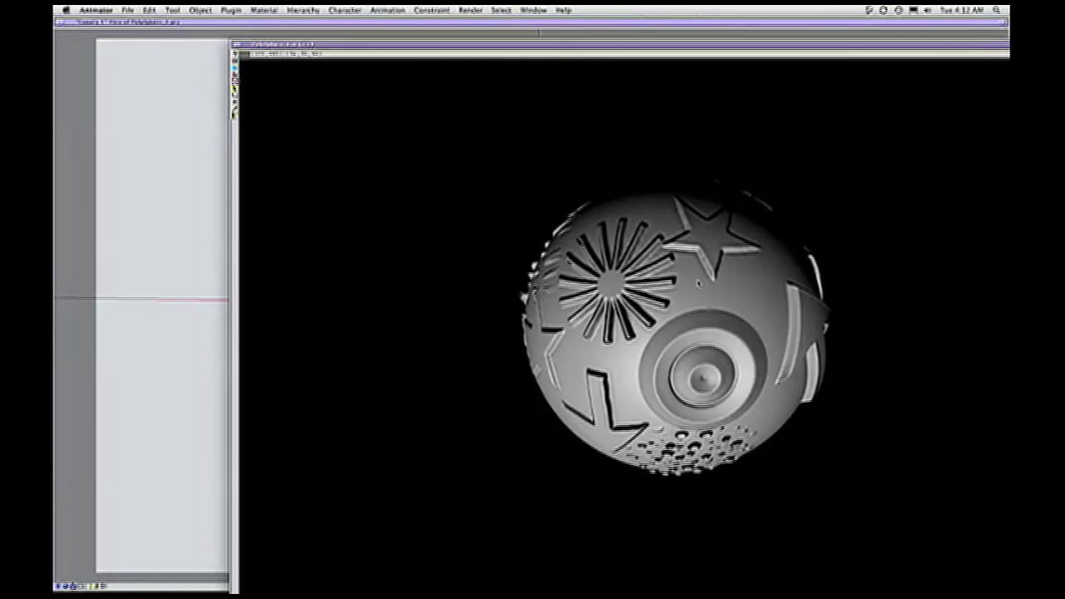
pyautogui.click(207, 190)
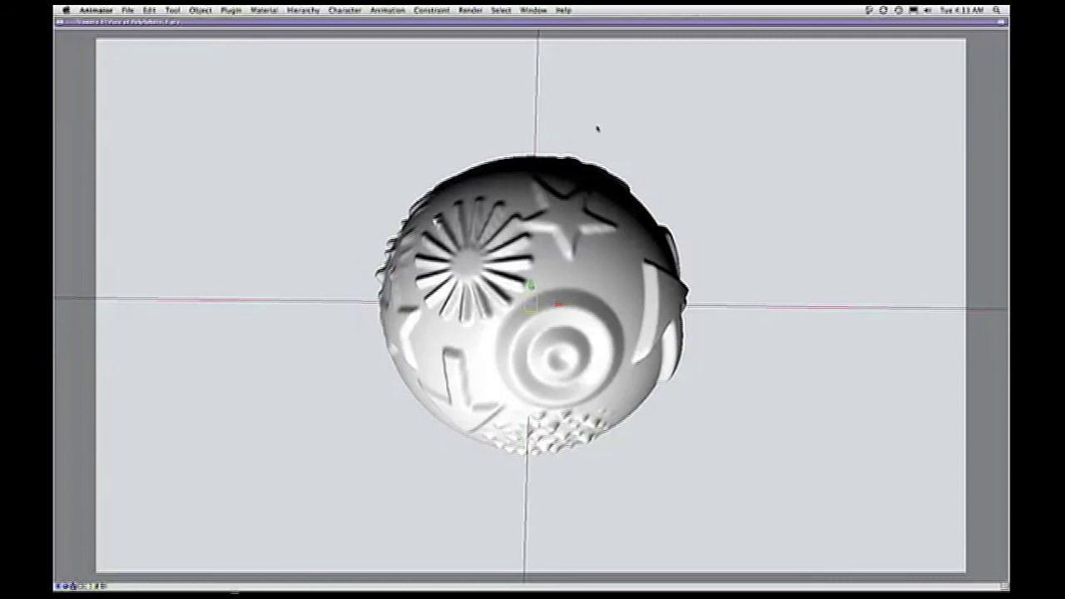
# In the top view, select the existing light and use it to place an additional light on the opposite side of the sphere.
pyautogui.press('super+1')
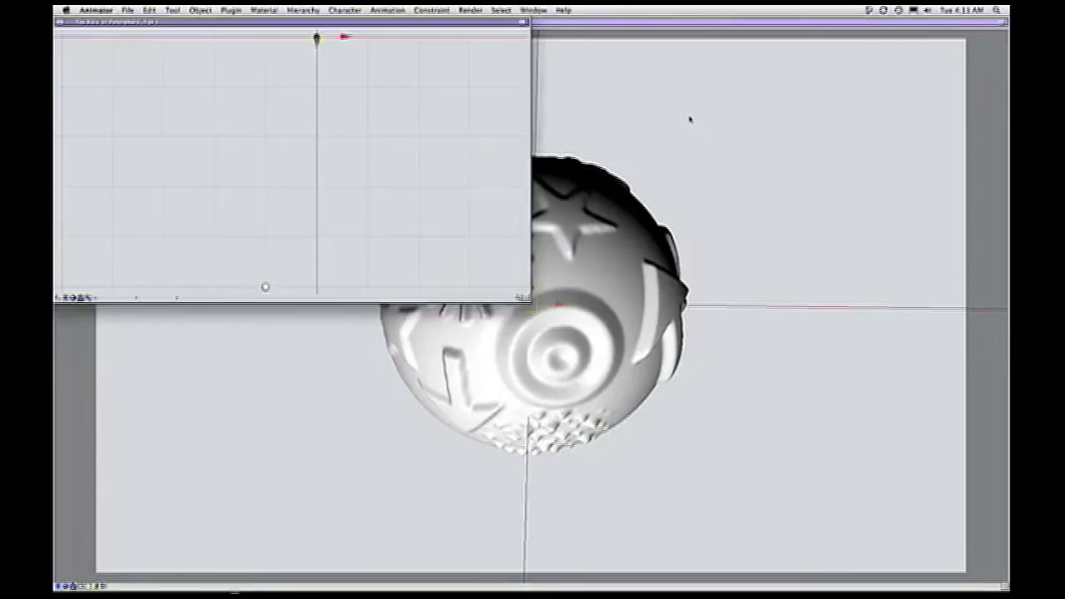
pyautogui.click(433, 130)
pyautogui.click(265, 287)
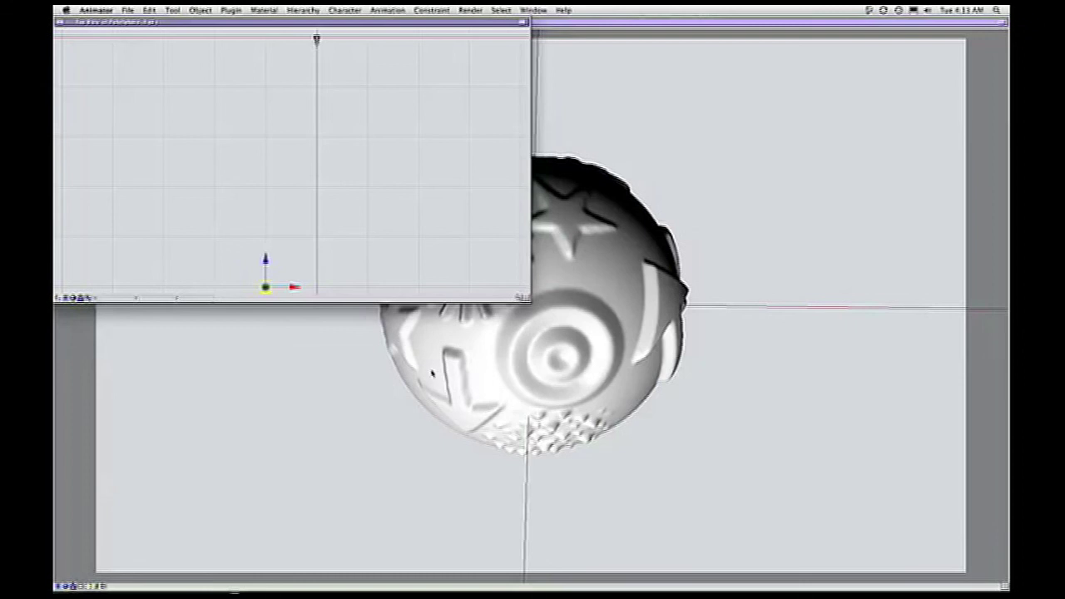
pyautogui.click(265, 286)
pyautogui.click(265, 286)
pyautogui.moveTo(266, 286); pyautogui.dragTo(442, 28)
pyautogui.moveTo(400, 60); pyautogui.dragTo(368, 127)
pyautogui.moveTo(412, 95); pyautogui.dragTo(475, 39)
pyautogui.moveTo(417, 64); pyautogui.dragTo(358, 101)
pyautogui.moveTo(417, 75); pyautogui.dragTo(425, 66)
# Edit the newly placed light's intensity in its general properties and close the light's settings.
pyautogui.doubleClick(424, 66)
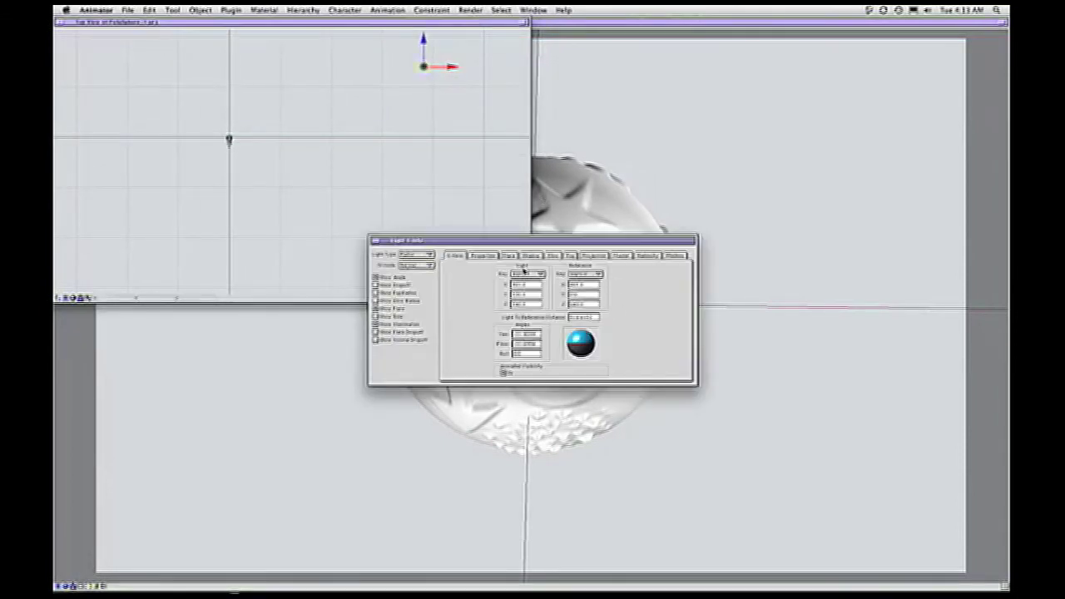
pyautogui.click(483, 257)
pyautogui.moveTo(514, 322); pyautogui.dragTo(476, 318)
pyautogui.write('.')
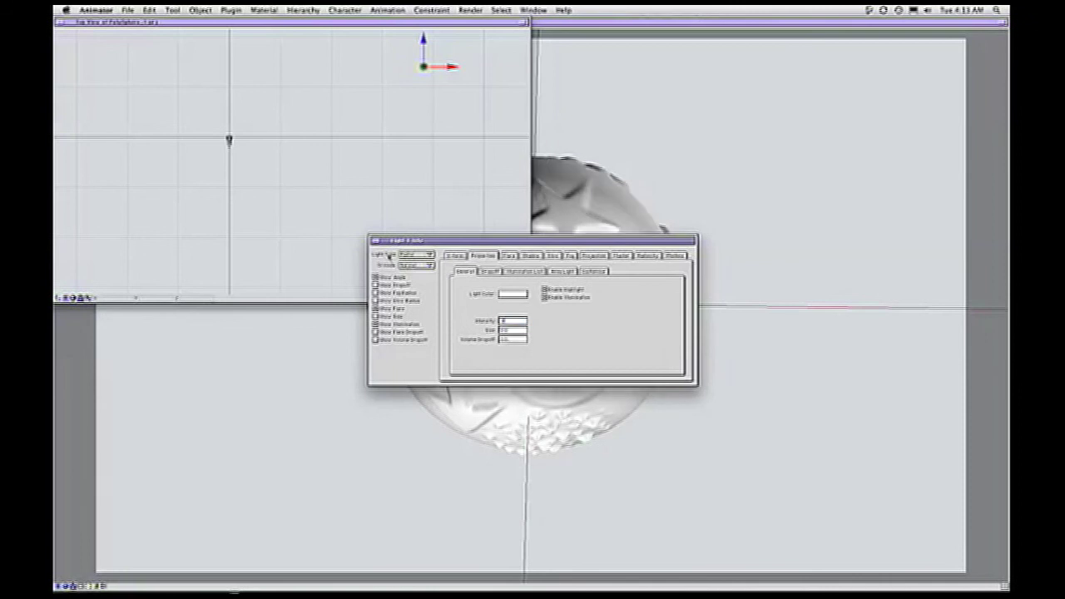
pyautogui.click(375, 239)
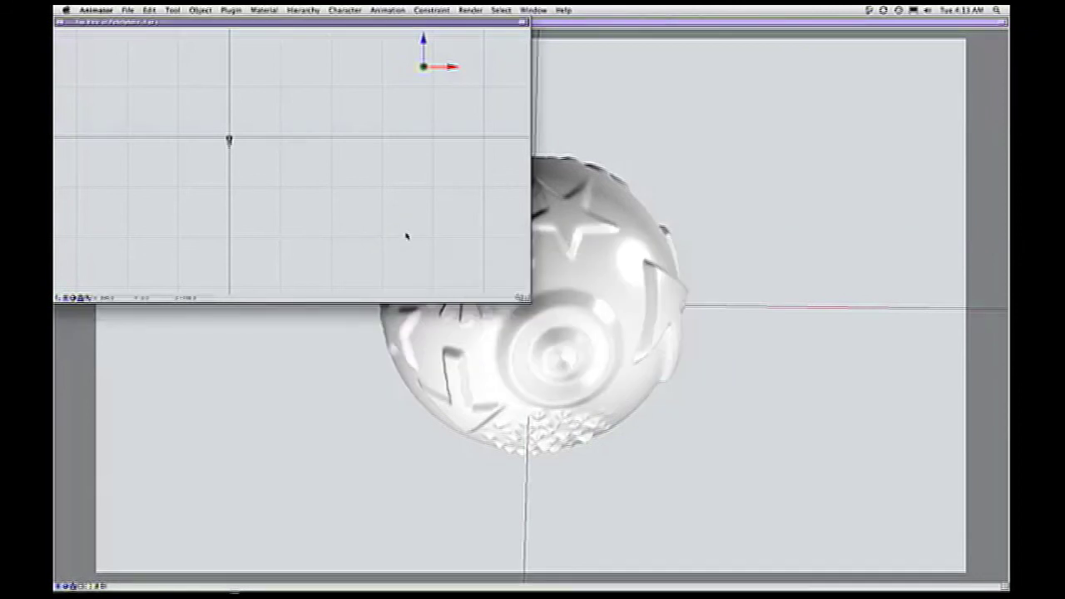
# Return to the camera view and review the displacement map's amount and sea level settings beside the sphere.
pyautogui.click(742, 174)
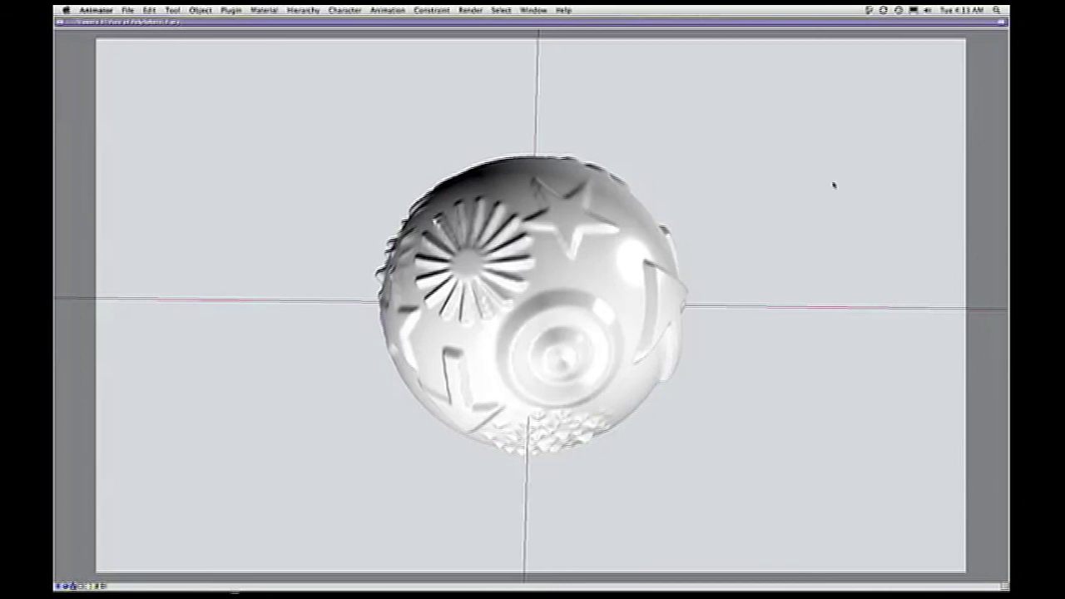
pyautogui.moveTo(1008, 101); pyautogui.dragTo(952, 101)
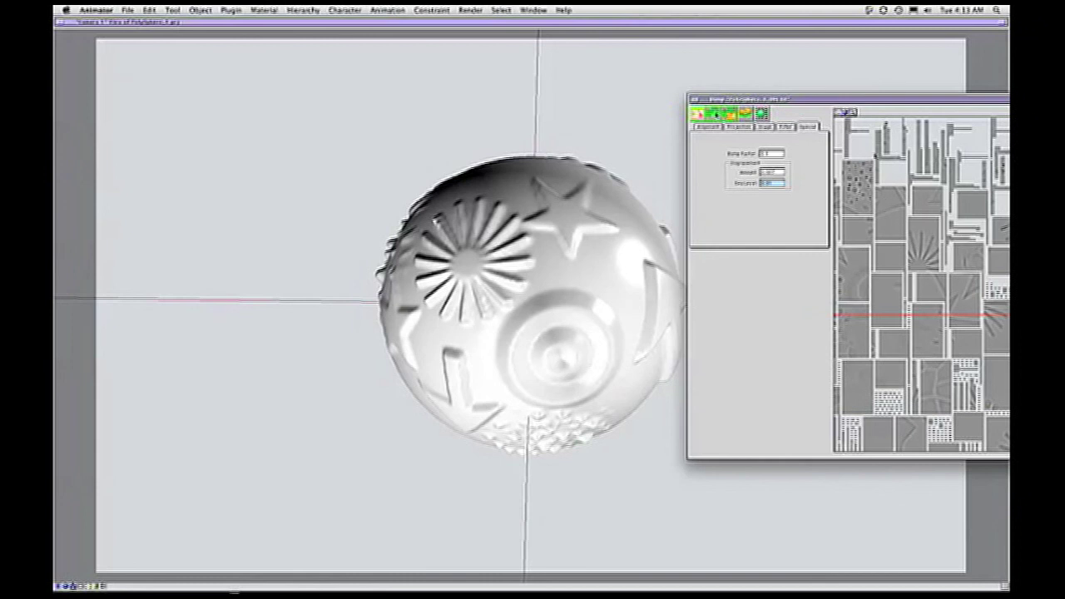
pyautogui.moveTo(882, 102); pyautogui.dragTo(777, 101)
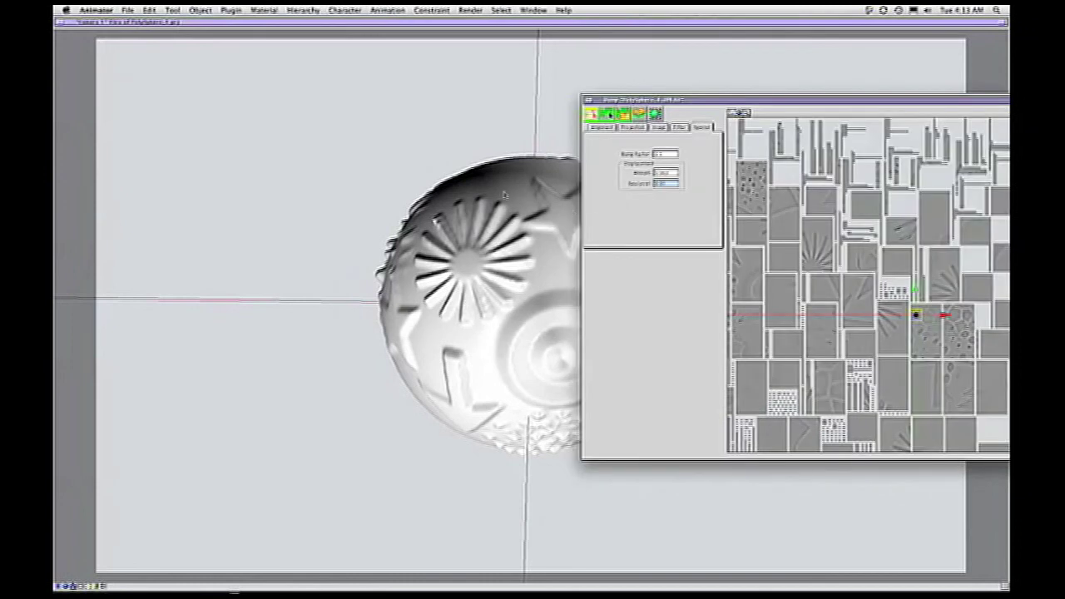
pyautogui.click(457, 119)
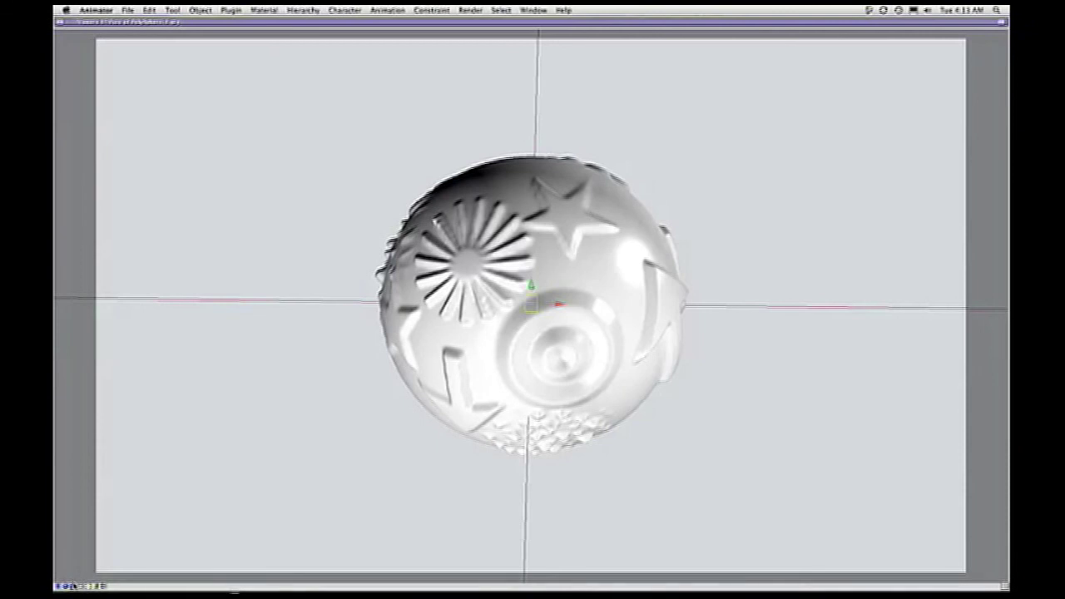
# Render a snapshot of the relit sphere from the camera view and set the rendered image aside.
pyautogui.click(73, 586)
pyautogui.click(104, 559)
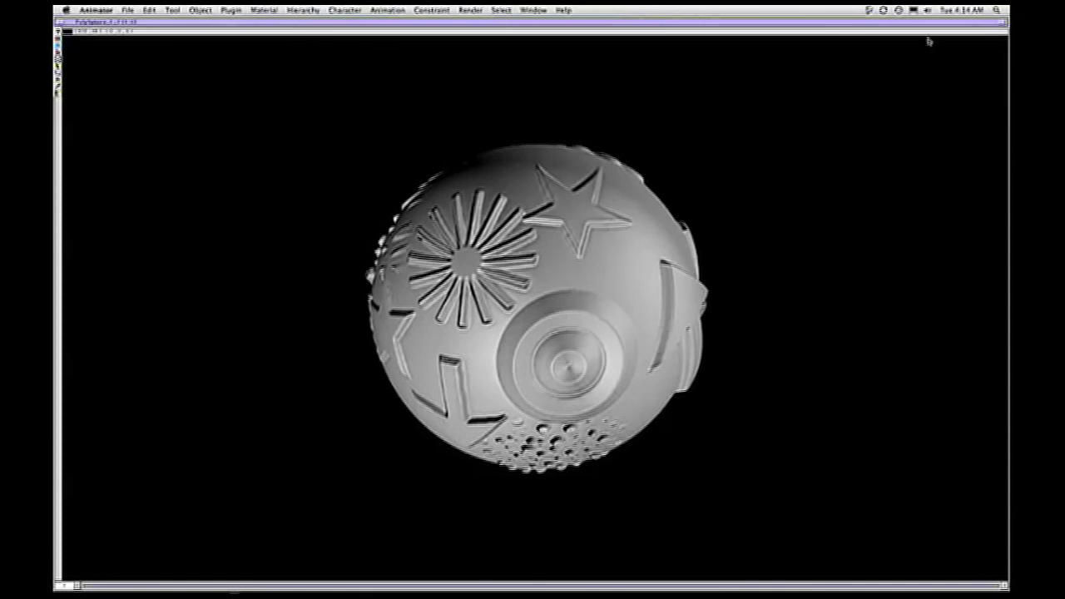
pyautogui.click(1003, 22)
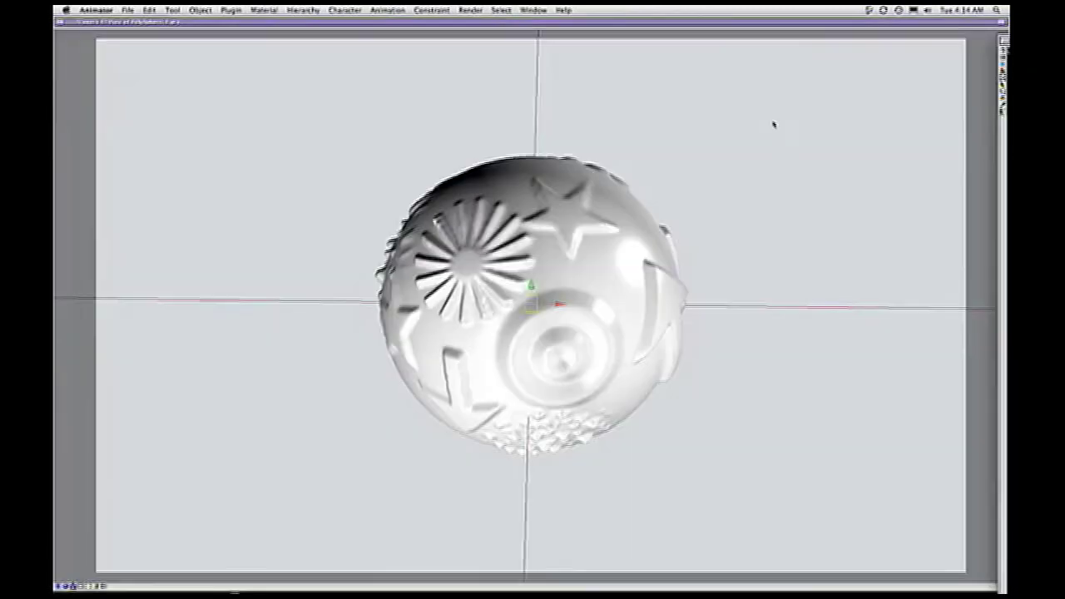
# Open the sphere's group material and add PolySphere_1_NM.tif to its bump/displacement maps.
pyautogui.doubleClick(610, 217)
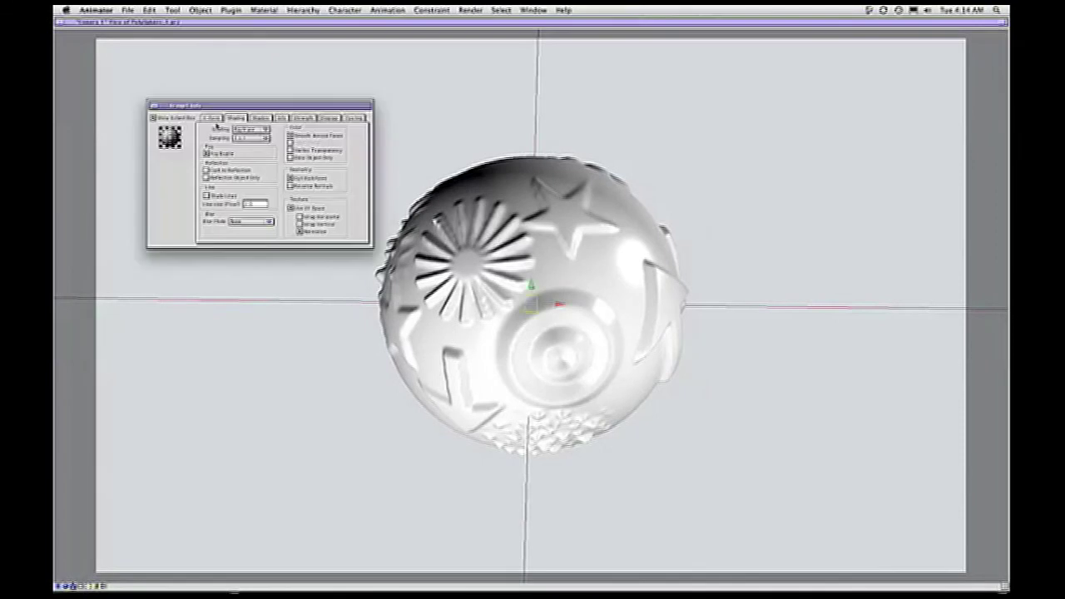
pyautogui.doubleClick(178, 134)
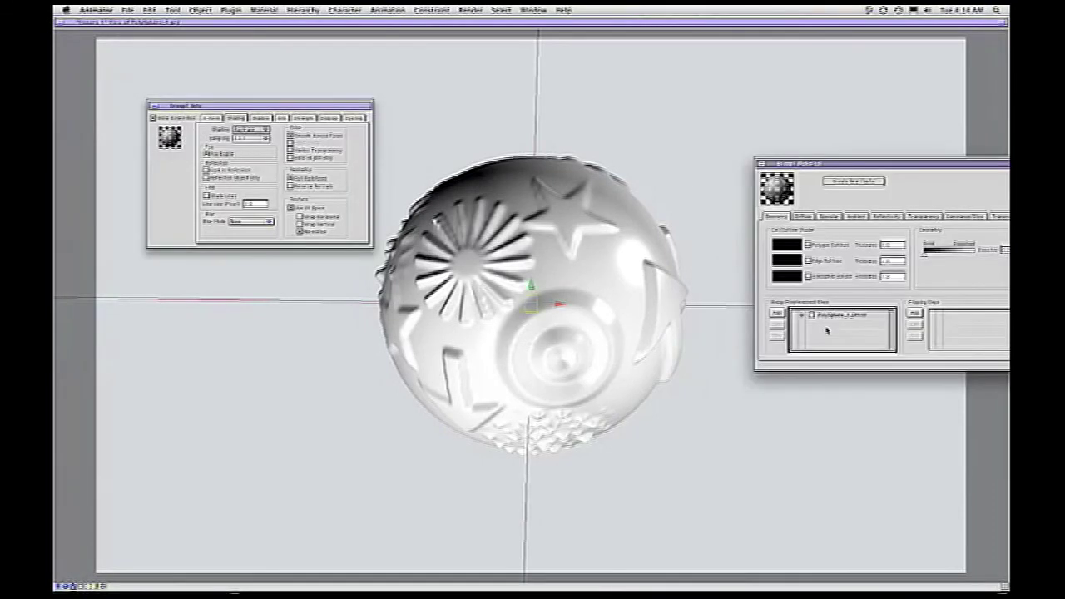
pyautogui.click(777, 313)
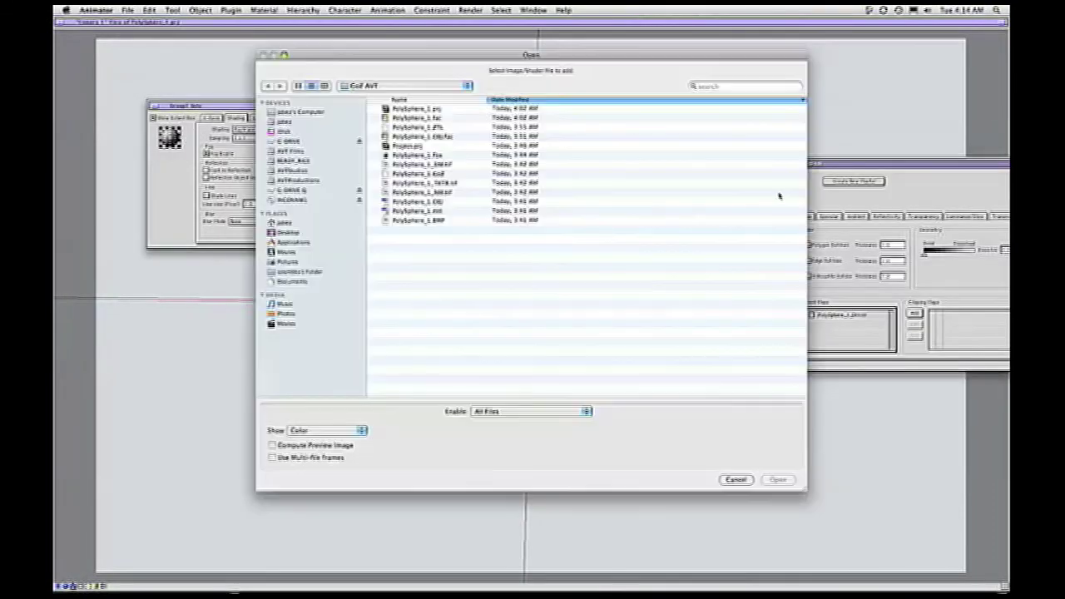
pyautogui.doubleClick(447, 193)
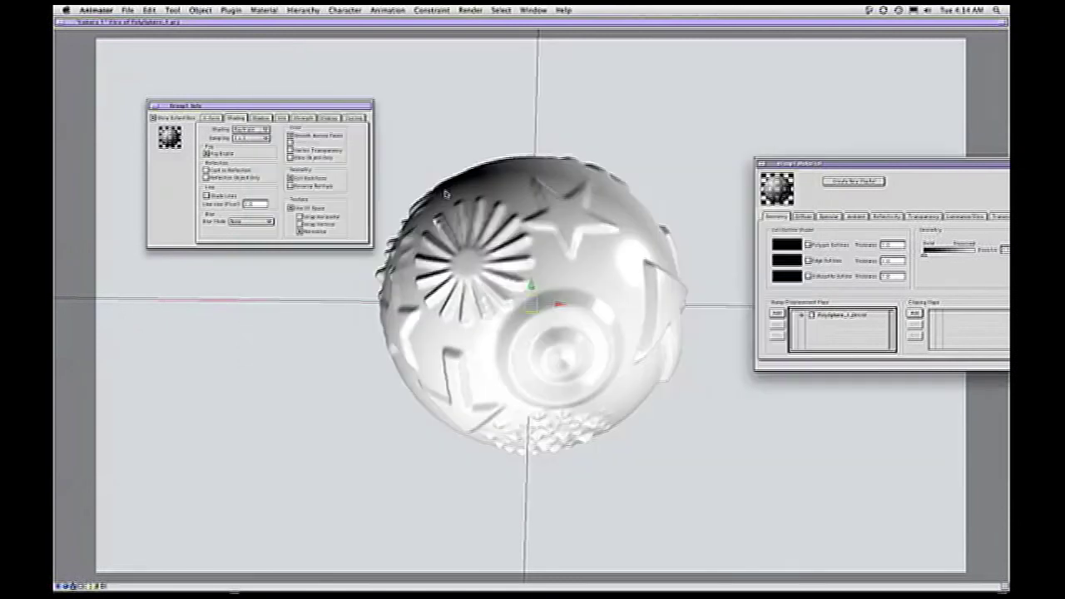
# Open the settings of the added PolySphere_1_NM.tif map and enable its Normal Map option.
pyautogui.click(851, 317)
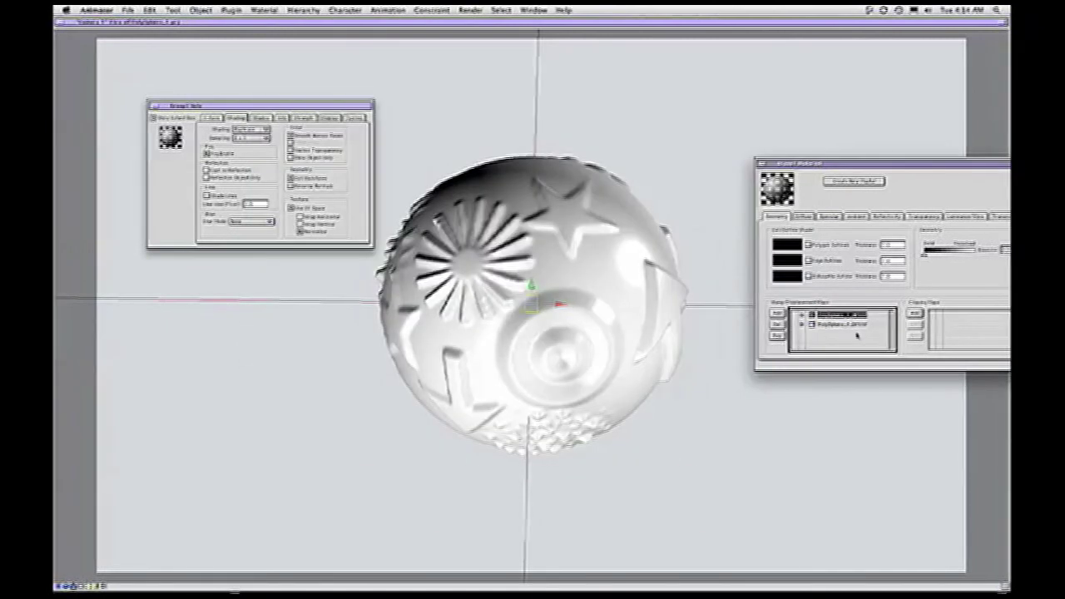
pyautogui.doubleClick(850, 317)
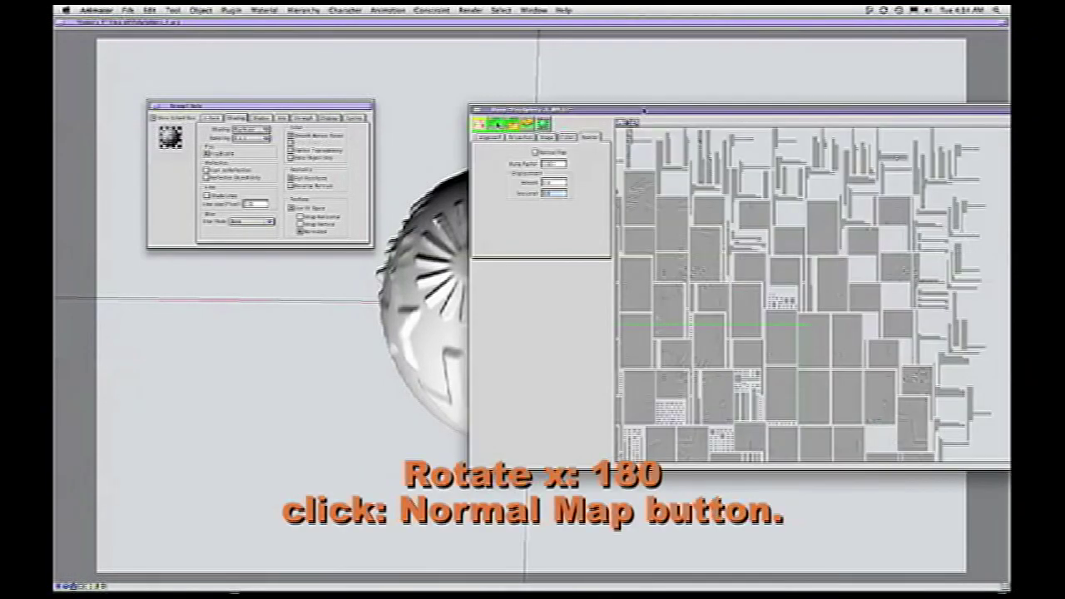
pyautogui.moveTo(642, 111); pyautogui.dragTo(473, 114)
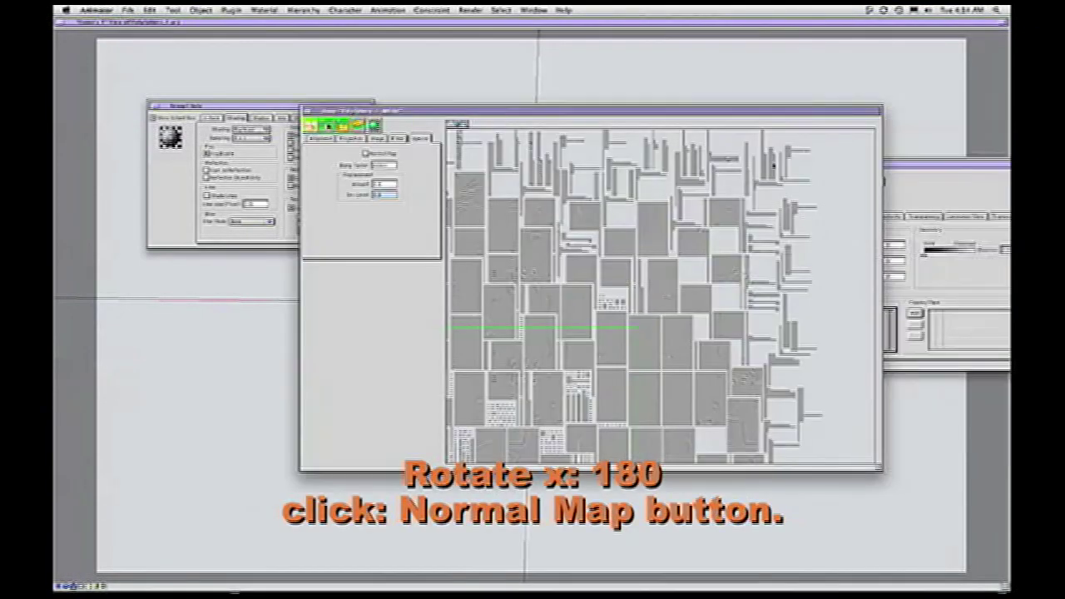
pyautogui.click(899, 176)
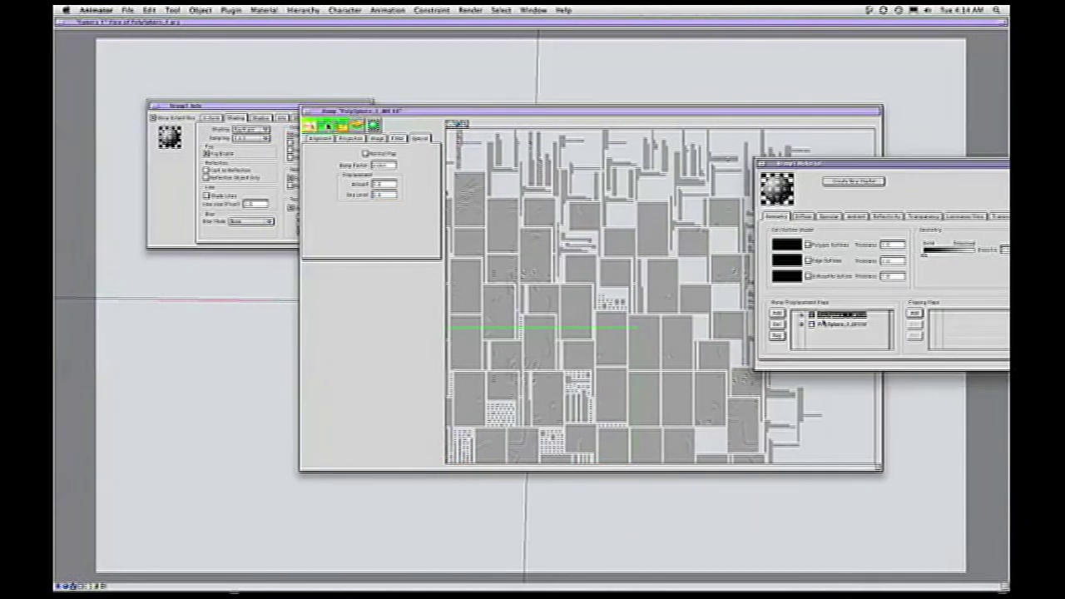
pyautogui.click(423, 200)
pyautogui.click(367, 154)
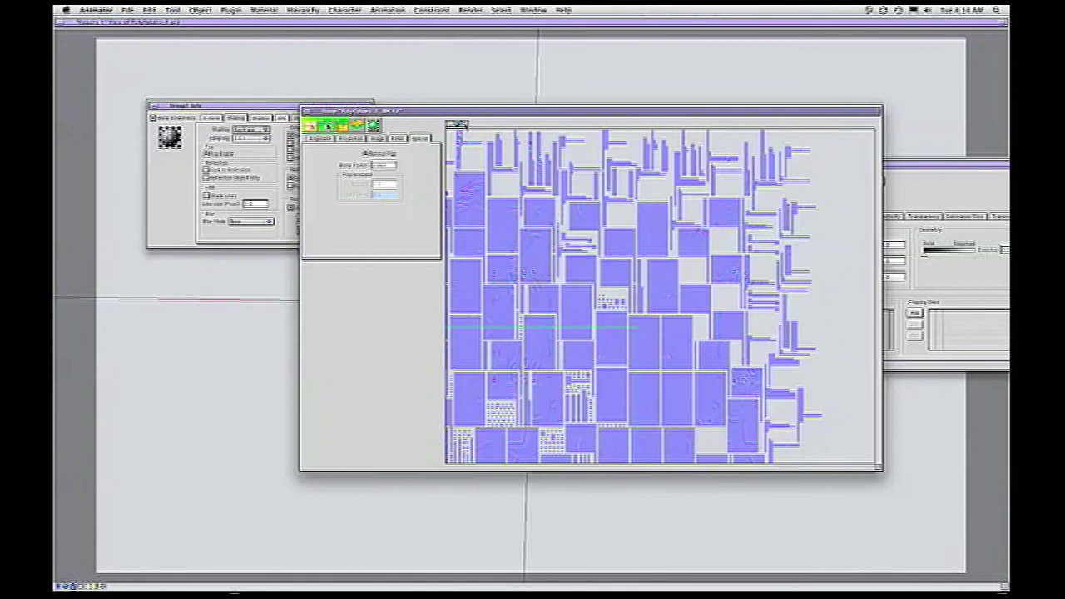
# Align the normal map to the UV space by setting its X and Y position to 0.5.
pyautogui.click(459, 124)
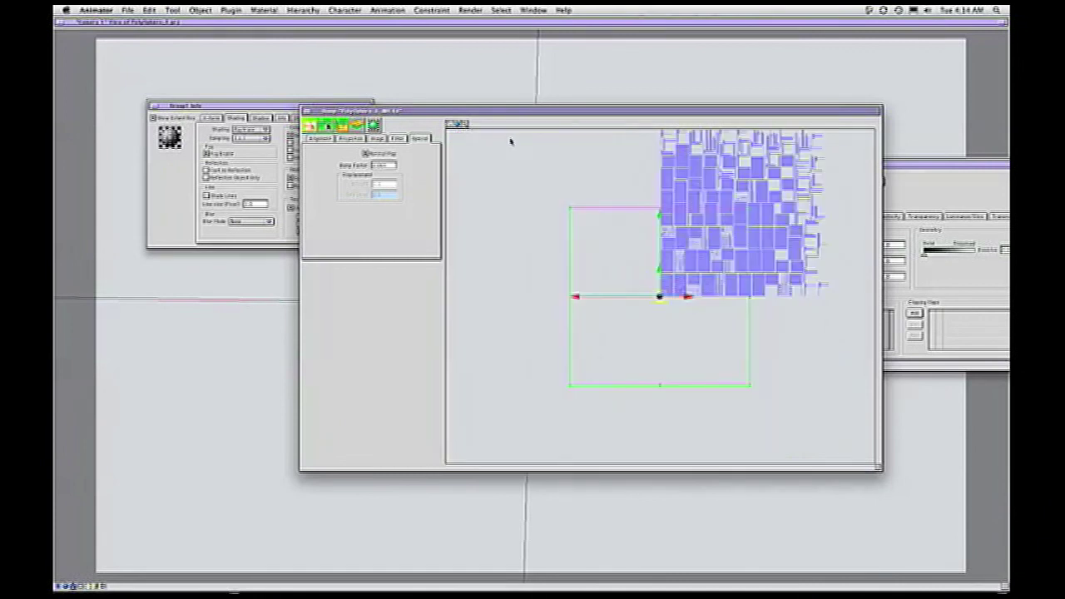
pyautogui.click(322, 138)
pyautogui.moveTo(373, 176); pyautogui.dragTo(345, 176)
pyautogui.write('0.5.5')
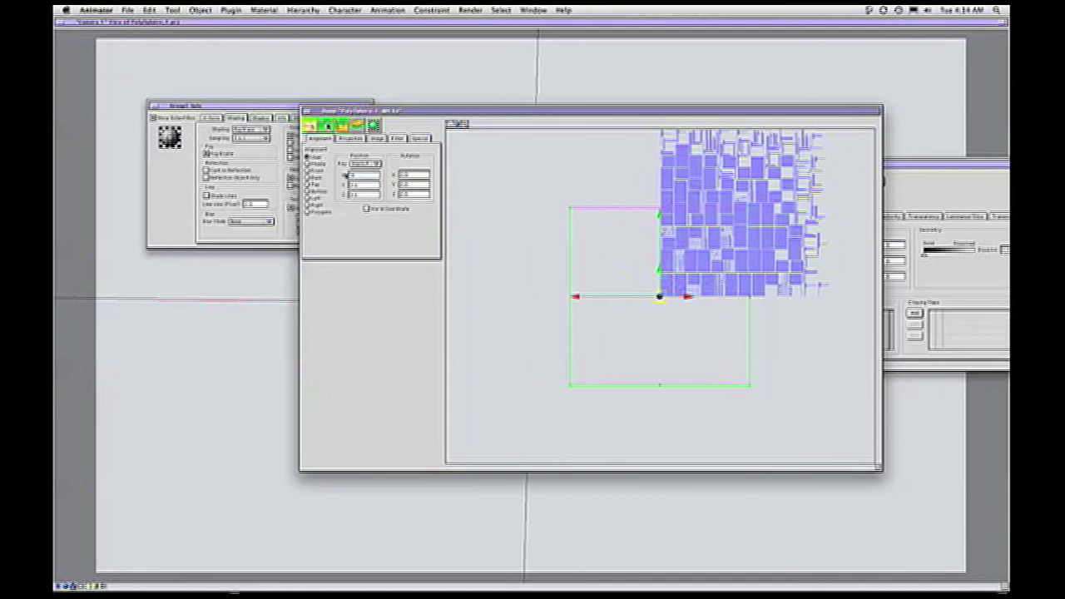
pyautogui.press('Tab')
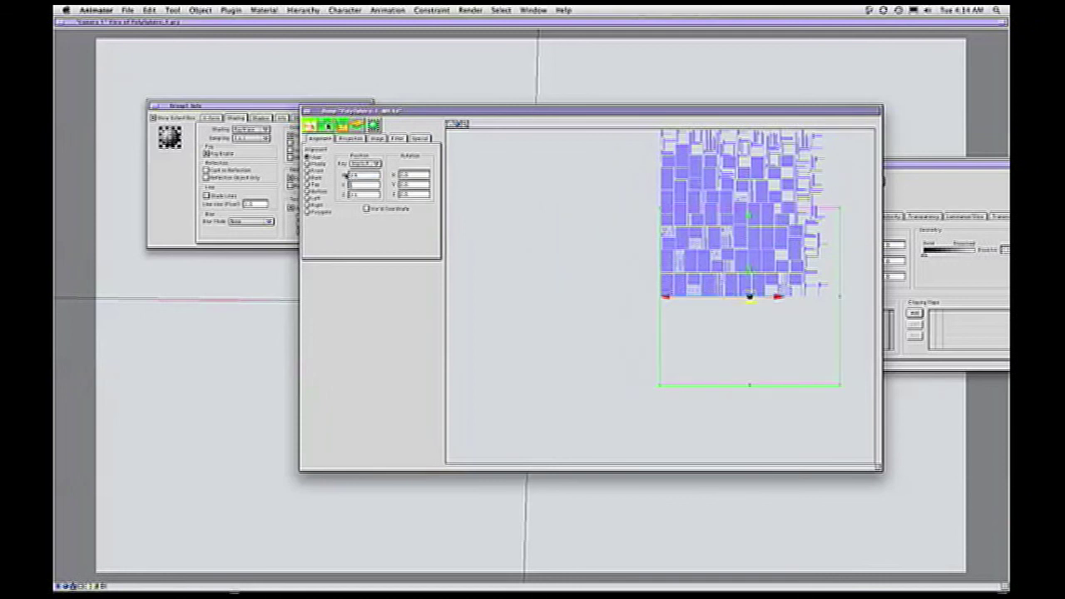
pyautogui.press('Tab')
pyautogui.press('Return')
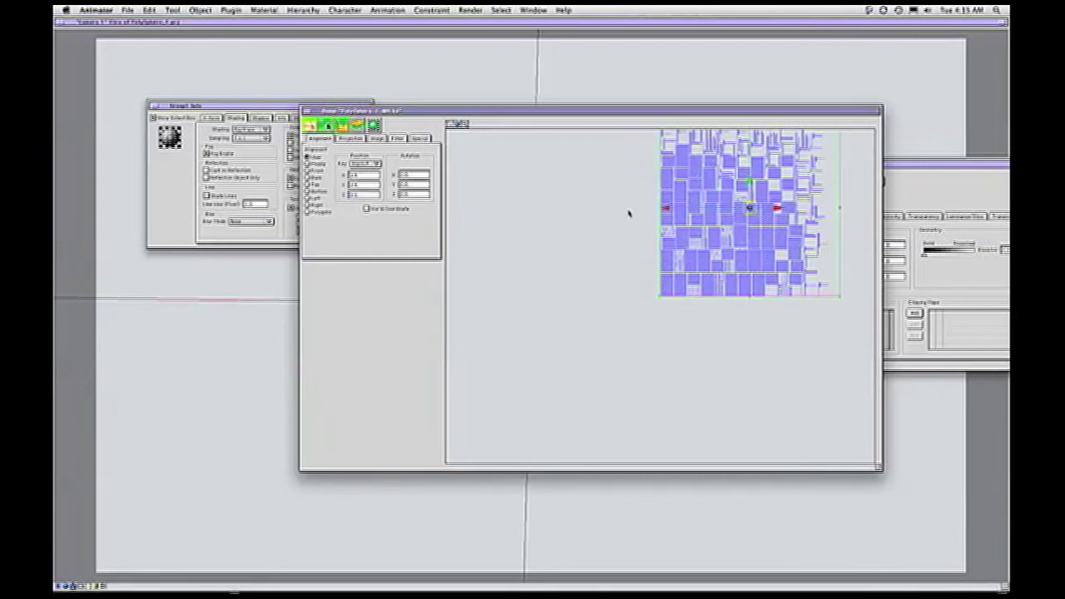
# Flip the normal map by setting its X rotation to 180 degrees.
pyautogui.doubleClick(415, 175)
pyautogui.moveTo(630, 202); pyautogui.dragTo(549, 263)
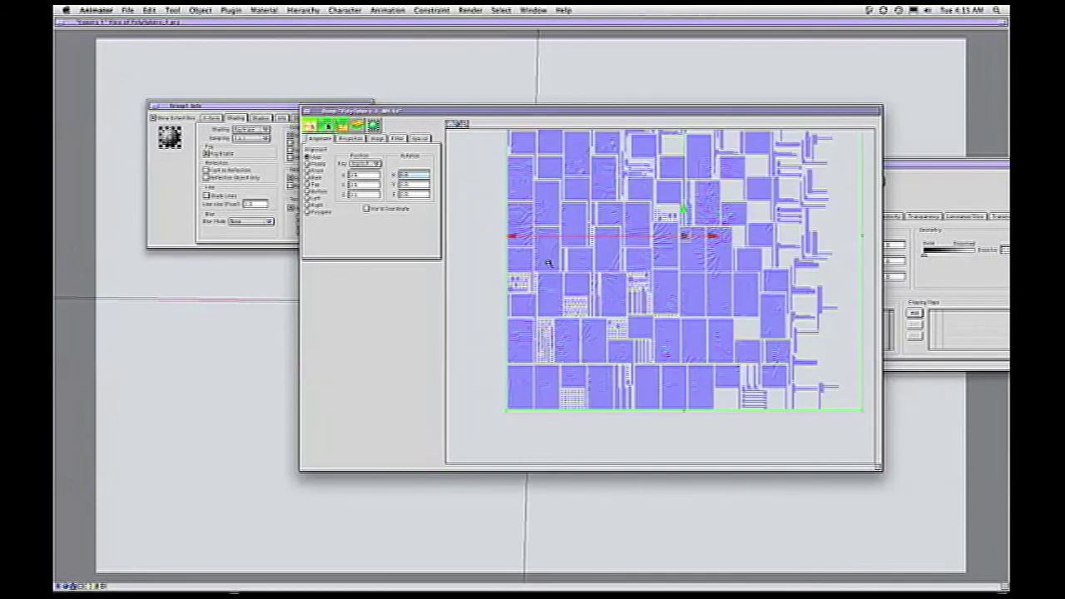
pyautogui.write('-')
pyautogui.press('Return')
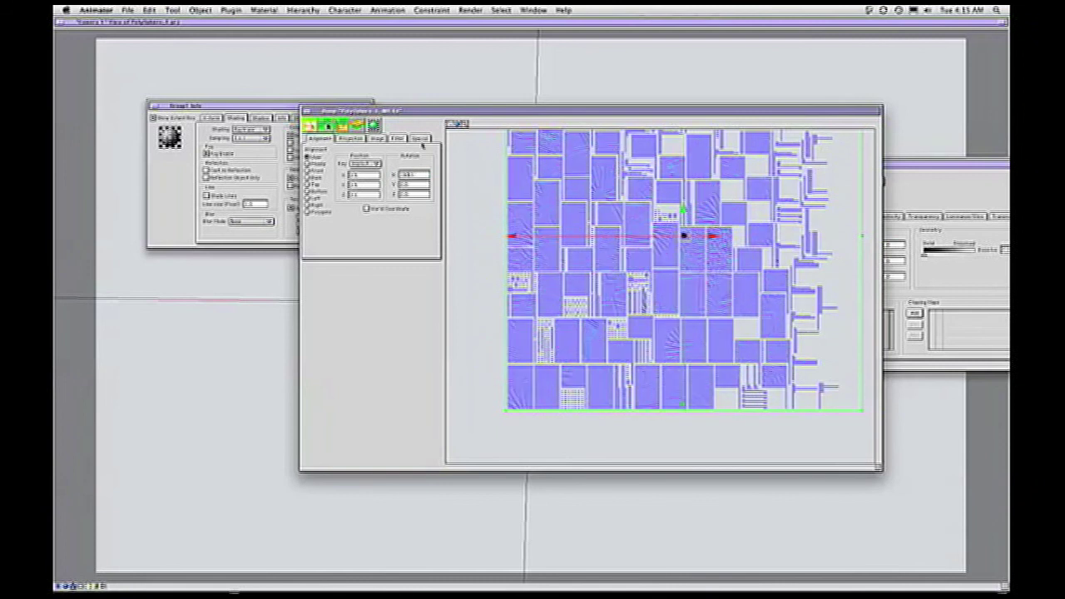
# Edit the normal map's bump factor, close the settings, and render a window-size snapshot with both maps applied.
pyautogui.click(398, 138)
pyautogui.click(420, 138)
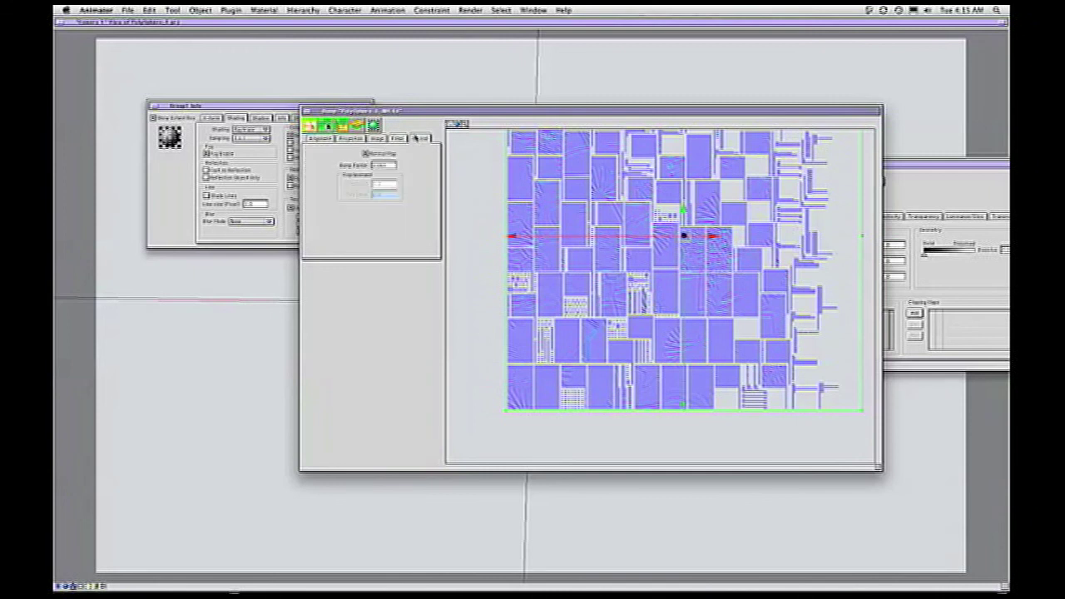
pyautogui.doubleClick(383, 165)
pyautogui.click(312, 201)
pyautogui.click(306, 110)
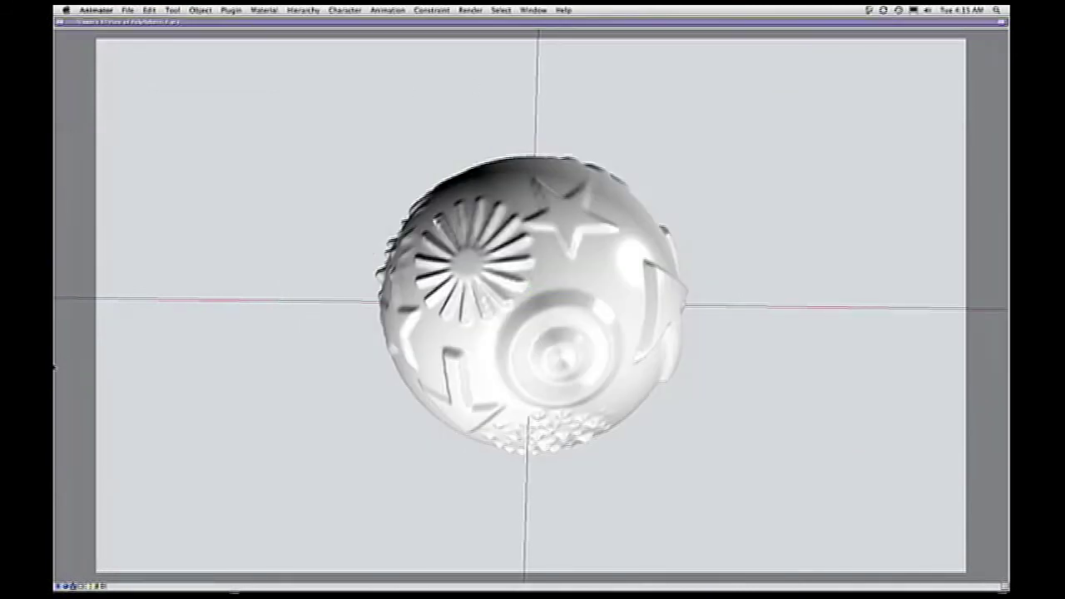
pyautogui.click(70, 585)
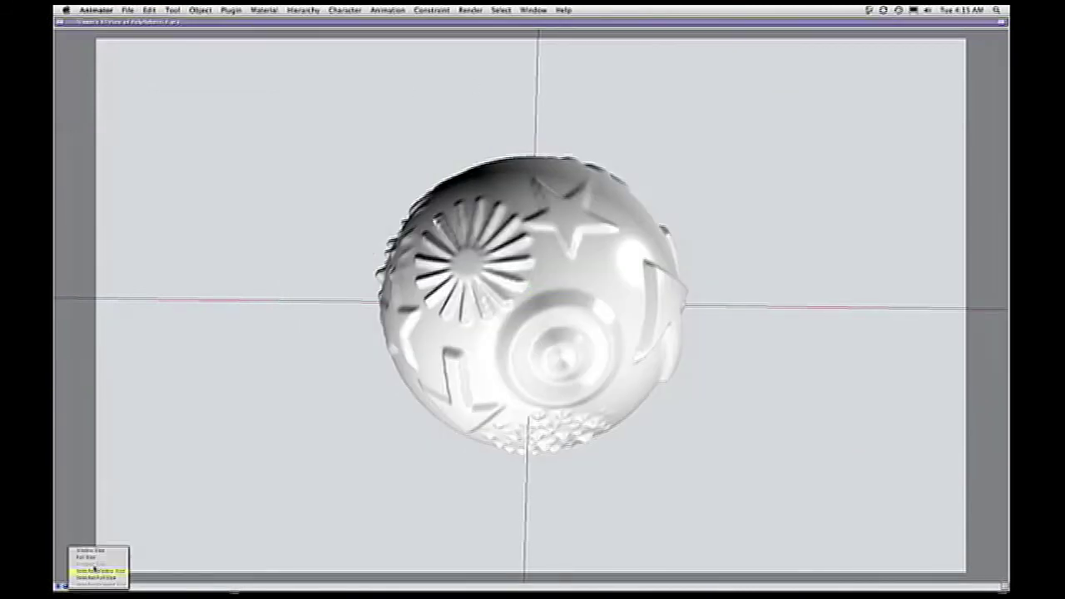
pyautogui.click(97, 554)
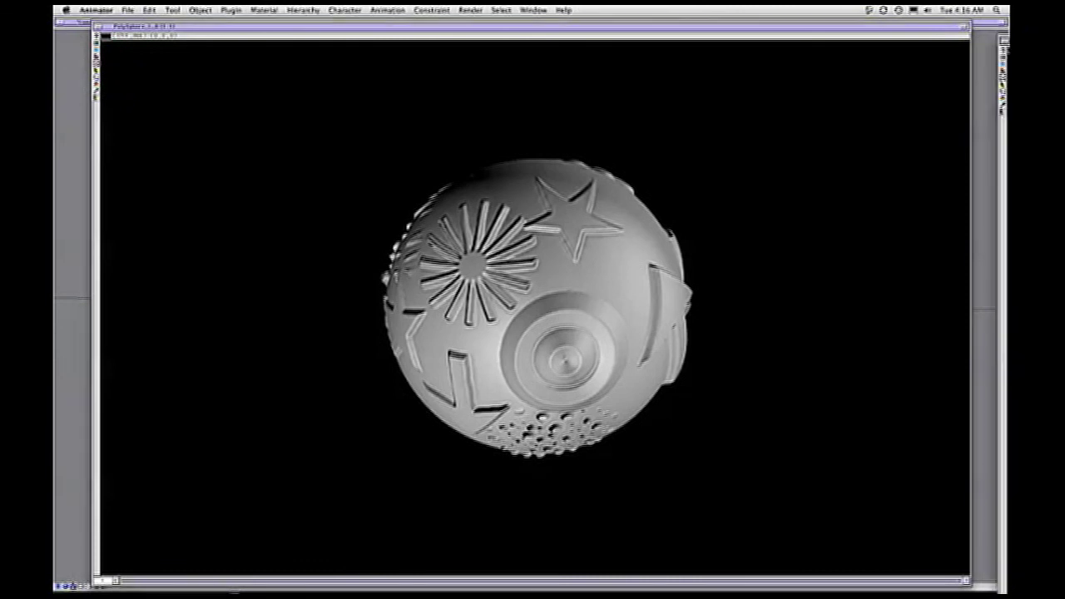
# Compare the normal-mapped render with the displacement-only render by switching between the two images, and close both.
pyautogui.moveTo(1007, 41); pyautogui.dragTo(501, 8)
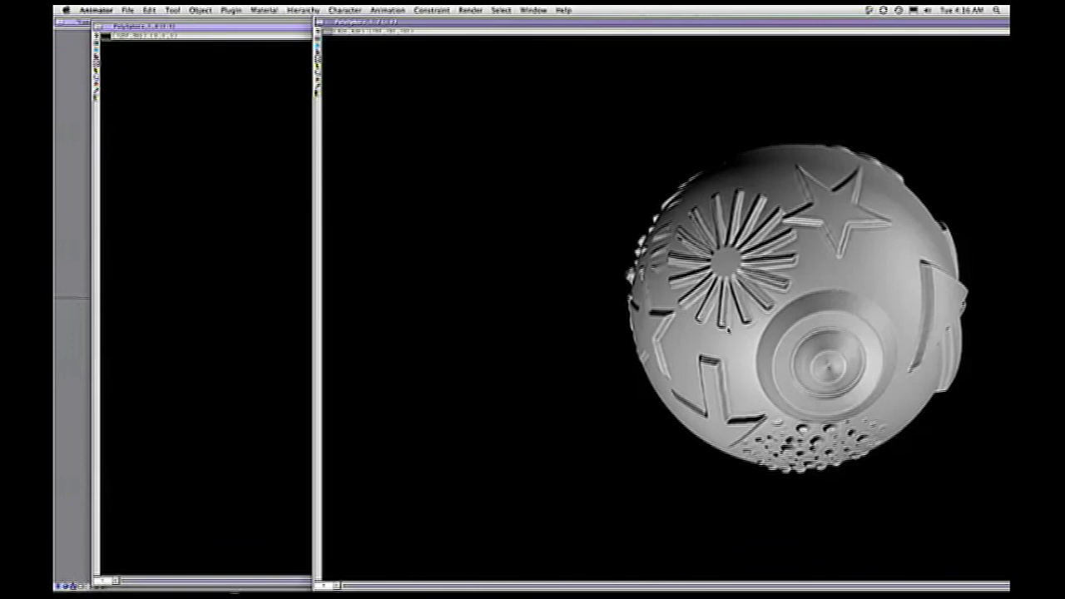
pyautogui.click(266, 291)
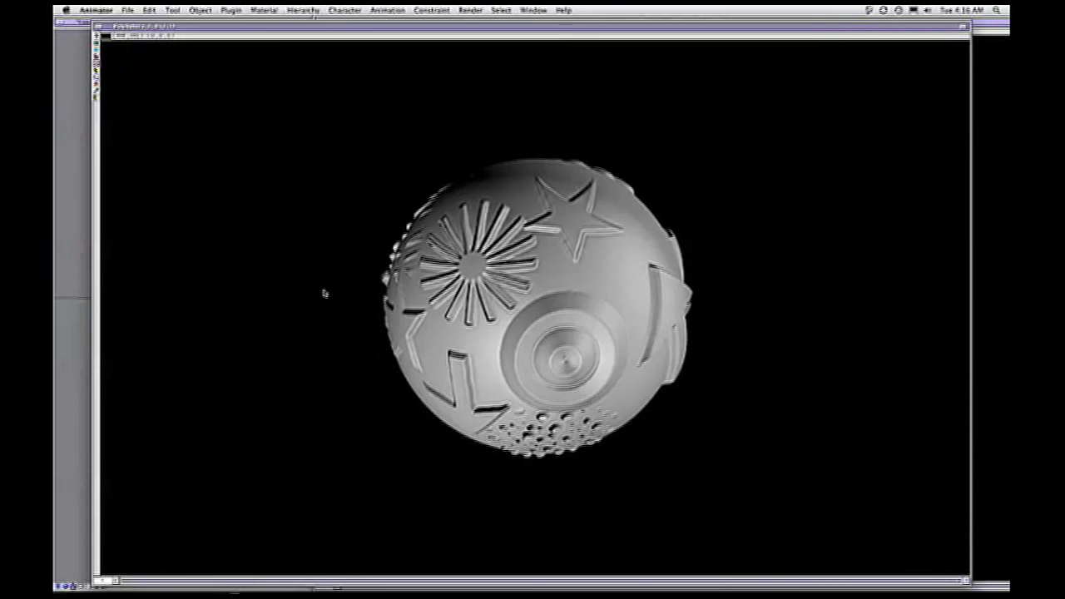
pyautogui.moveTo(455, 46); pyautogui.dragTo(899, 61)
pyautogui.click(573, 109)
pyautogui.moveTo(500, 23); pyautogui.dragTo(679, 29)
pyautogui.click(344, 101)
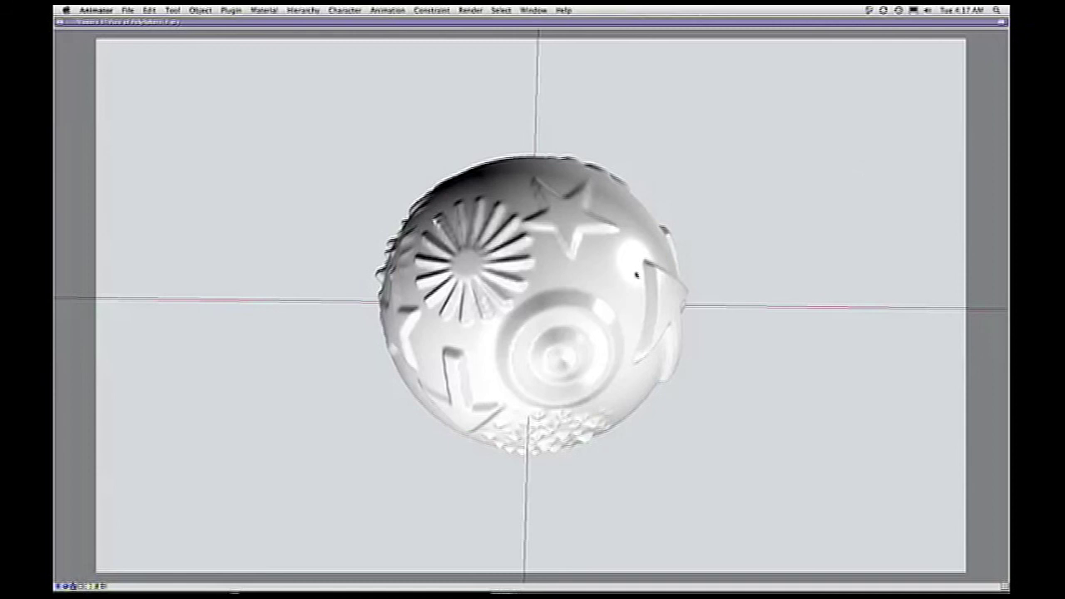
pyautogui.moveTo(533, 582)
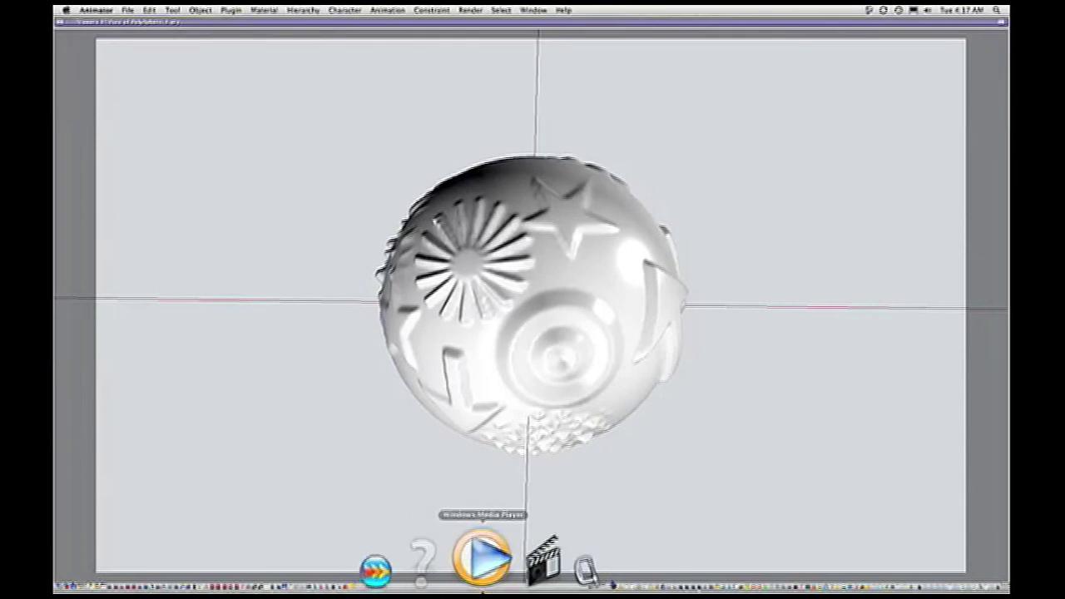